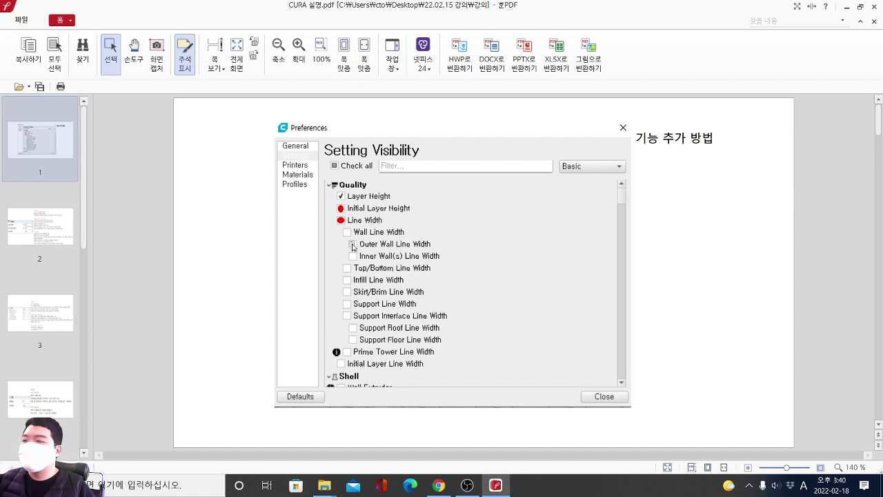
Mark the Quality settings in the Setting Visibility screenshot with red frames and an arrow, and erase the markings.
{"action": "mouse_move", "coordinate": [317, 175]}
{"action": "left_mouse_down"}
{"action": "mouse_move", "coordinate": [473, 379]}
{"action": "mouse_move", "coordinate": [499, 369]}
{"action": "left_mouse_up"}
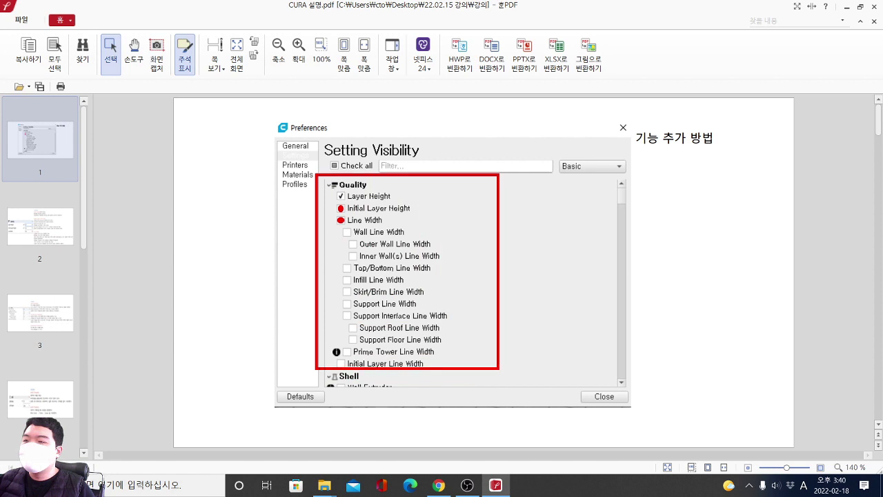
{"action": "mouse_move", "coordinate": [324, 194]}
{"action": "left_mouse_down"}
{"action": "mouse_move", "coordinate": [352, 194]}
{"action": "mouse_move", "coordinate": [345, 173]}
{"action": "mouse_move", "coordinate": [327, 181]}
{"action": "mouse_move", "coordinate": [253, 150]}
{"action": "mouse_move", "coordinate": [226, 167]}
{"action": "mouse_move", "coordinate": [232, 178]}
{"action": "mouse_move", "coordinate": [222, 189]}
{"action": "mouse_move", "coordinate": [214, 157]}
{"action": "left_mouse_up"}
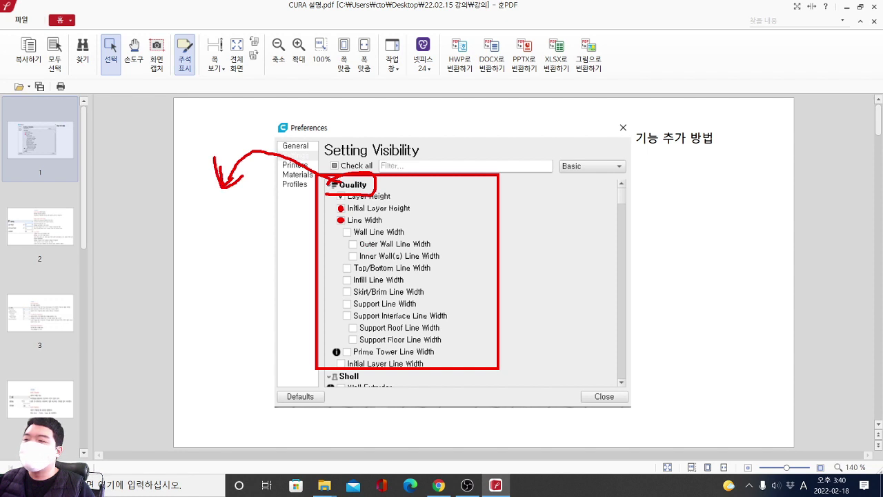
{"action": "mouse_move", "coordinate": [336, 202]}
{"action": "left_mouse_down"}
{"action": "mouse_move", "coordinate": [410, 296]}
{"action": "mouse_move", "coordinate": [443, 366]}
{"action": "left_mouse_up"}
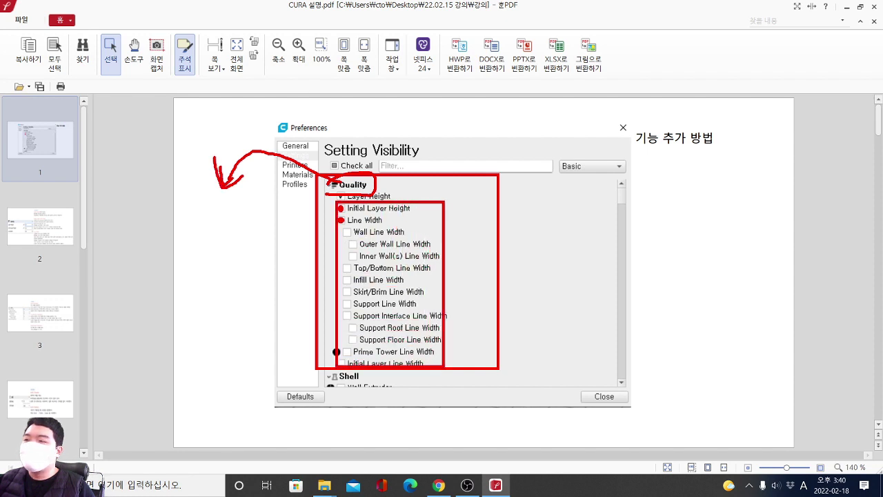
{"action": "key", "text": "e"}
{"action": "mouse_move", "coordinate": [333, 190]}
{"action": "left_mouse_down", "text": "ctrl"}
{"action": "mouse_move", "coordinate": [435, 319]}
{"action": "mouse_move", "coordinate": [456, 370]}
{"action": "left_mouse_up", "text": "ctrl"}
{"action": "key", "text": "e"}
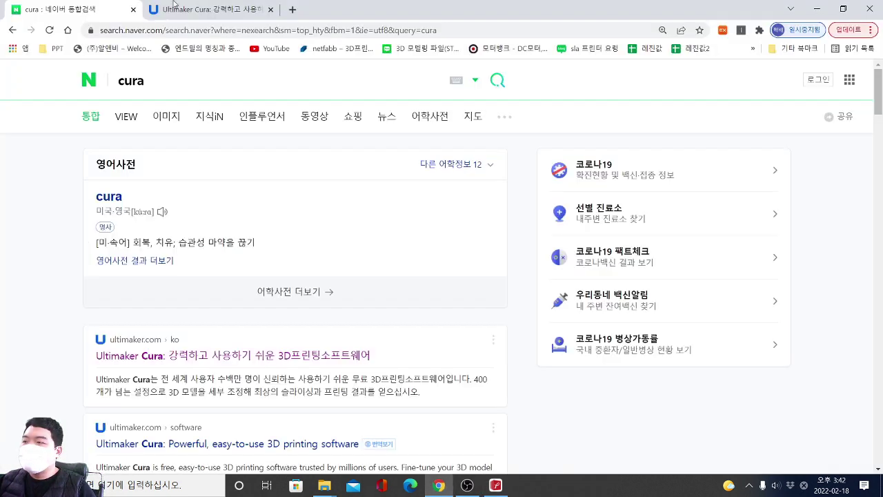
Clear the query from the Naver search box on the cura results page.
{"action": "left_click", "coordinate": [163, 80]}
{"action": "type", "text": "큐라"}
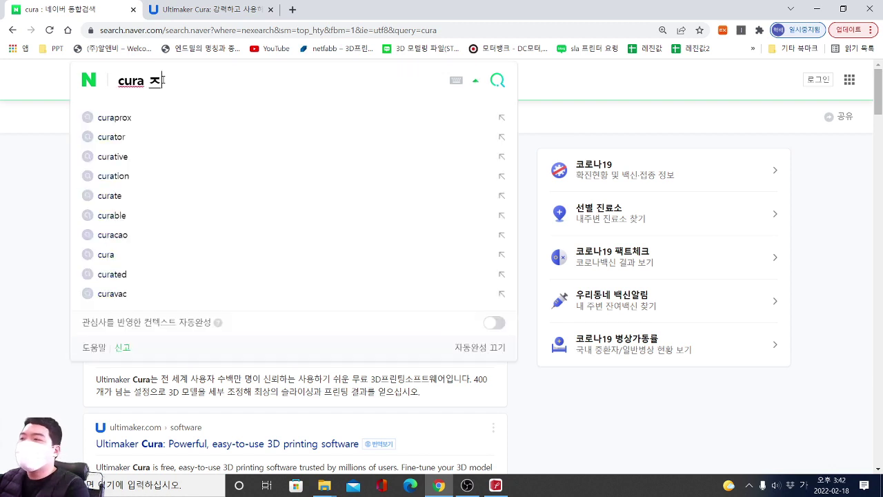
{"action": "key", "text": "BackSpace"}
{"action": "key", "text": "BackSpace"}
{"action": "key", "text": "BackSpace"}
{"action": "key", "text": "BackSpace"}
{"action": "key", "text": "BackSpace"}
{"action": "key", "text": "BackSpace"}
{"action": "key", "text": "BackSpace"}
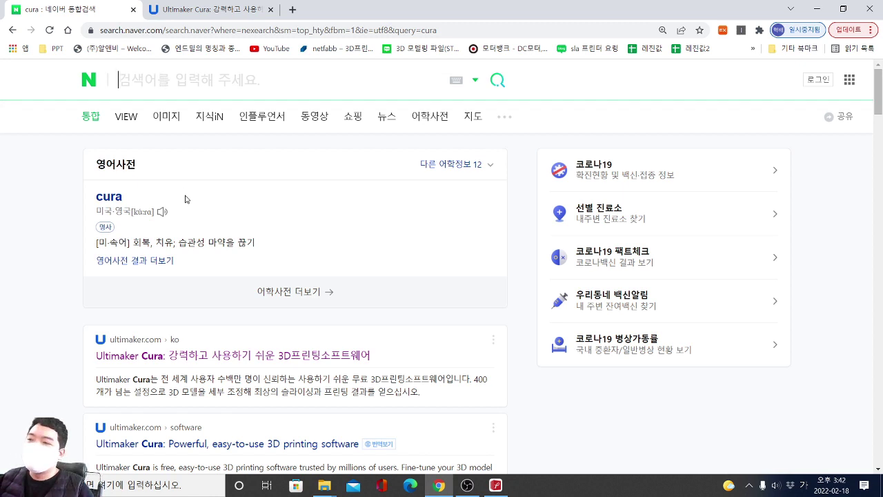
Magnify the Korean ultimaker.com search result for Cura, mark it with a red frame, check mark and circles, and exit the annotation.
{"action": "scroll", "coordinate": [102, 277], "scroll_direction": "down", "scroll_amount": 1}
{"action": "key", "text": "ctrl+2"}
{"action": "mouse_move", "coordinate": [84, 276]}
{"action": "left_mouse_down", "text": "ctrl"}
{"action": "mouse_move", "coordinate": [261, 306]}
{"action": "mouse_move", "coordinate": [483, 322]}
{"action": "mouse_move", "coordinate": [500, 344]}
{"action": "left_mouse_up", "text": "ctrl"}
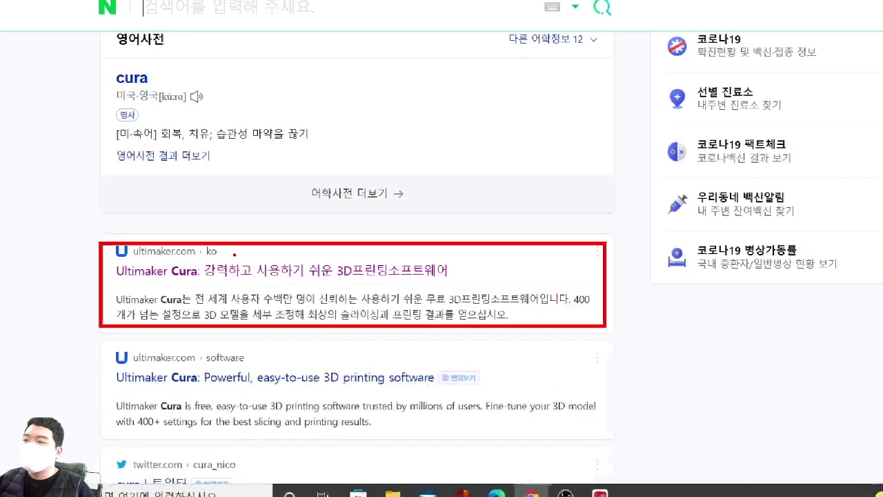
{"action": "mouse_move", "coordinate": [88, 223]}
{"action": "left_mouse_down"}
{"action": "mouse_move", "coordinate": [104, 242]}
{"action": "mouse_move", "coordinate": [147, 174]}
{"action": "left_mouse_up"}
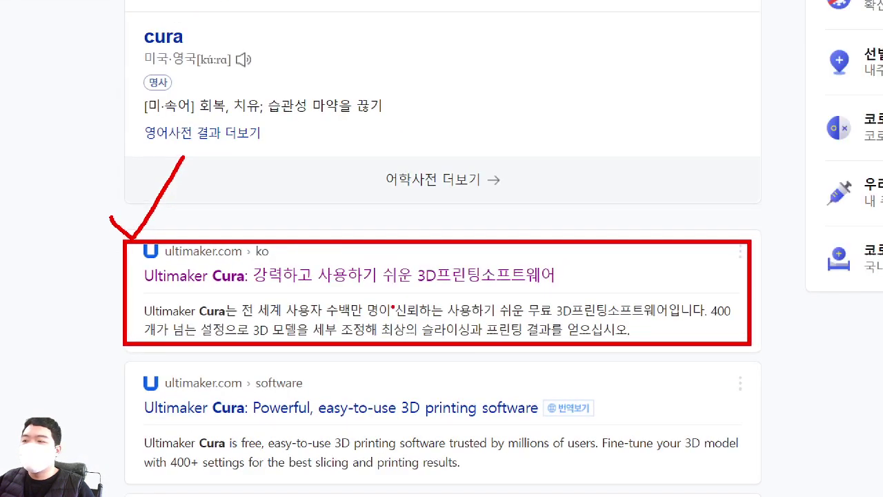
{"action": "mouse_move", "coordinate": [629, 332]}
{"action": "left_mouse_down"}
{"action": "mouse_move", "coordinate": [314, 353]}
{"action": "mouse_move", "coordinate": [67, 256]}
{"action": "mouse_move", "coordinate": [611, 224]}
{"action": "mouse_move", "coordinate": [733, 351]}
{"action": "mouse_move", "coordinate": [64, 309]}
{"action": "mouse_move", "coordinate": [694, 238]}
{"action": "mouse_move", "coordinate": [762, 353]}
{"action": "left_mouse_up"}
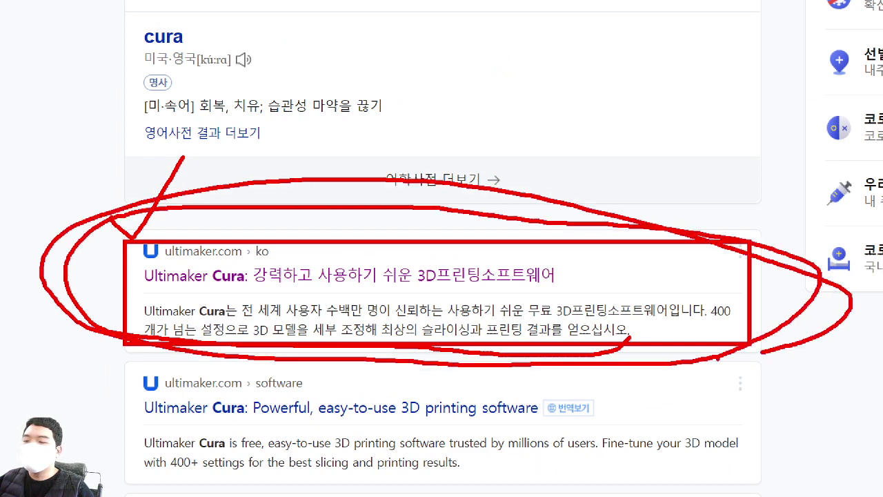
{"action": "key", "text": "Escape"}
Switch to the already open Ultimaker Cura product page and look through its introduction.
{"action": "left_click", "coordinate": [173, 9]}
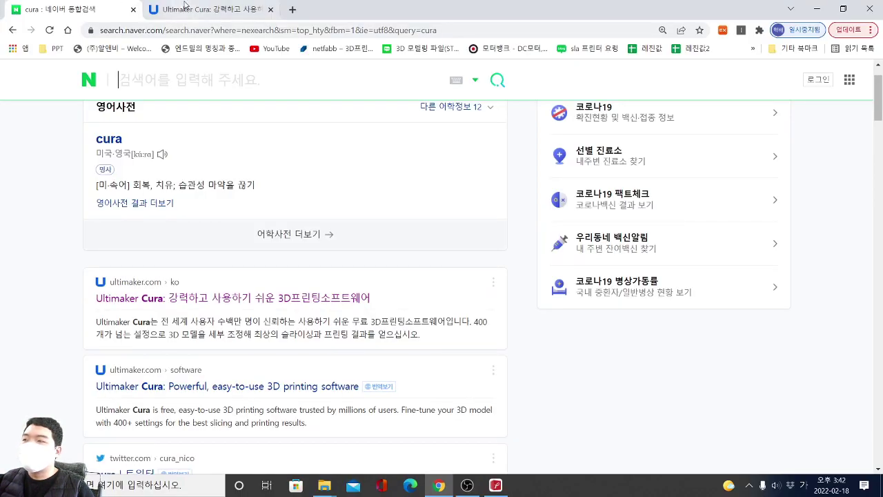
{"action": "scroll", "coordinate": [437, 219], "scroll_direction": "down", "scroll_amount": 4}
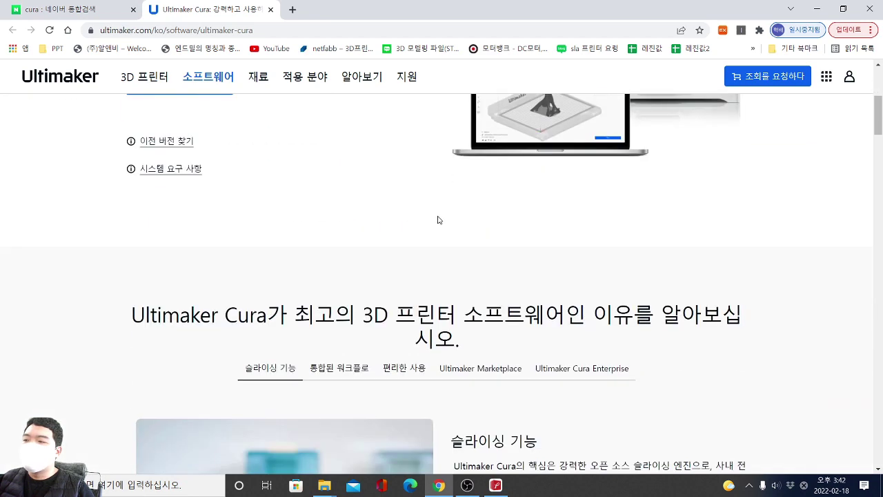
{"action": "scroll", "coordinate": [415, 265], "scroll_direction": "up", "scroll_amount": 4}
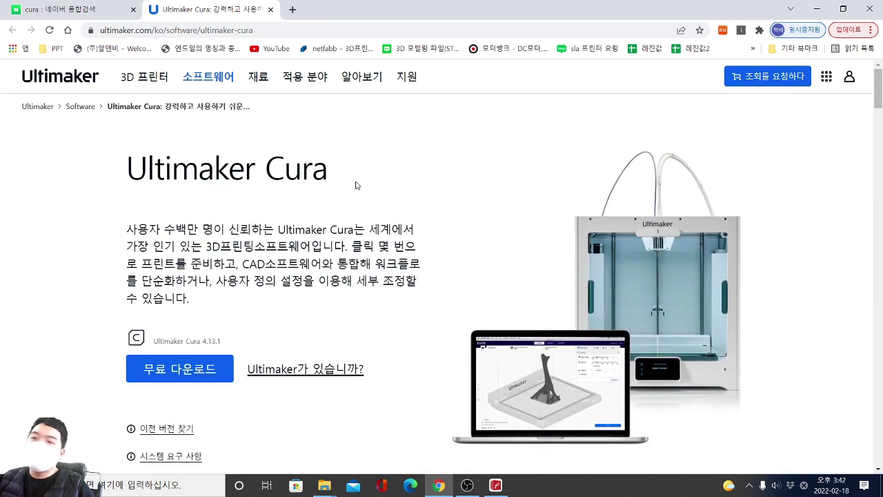
Open Ultimaker's software overview page and look through its products, academy and software partner sections.
{"action": "mouse_move", "coordinate": [200, 79]}
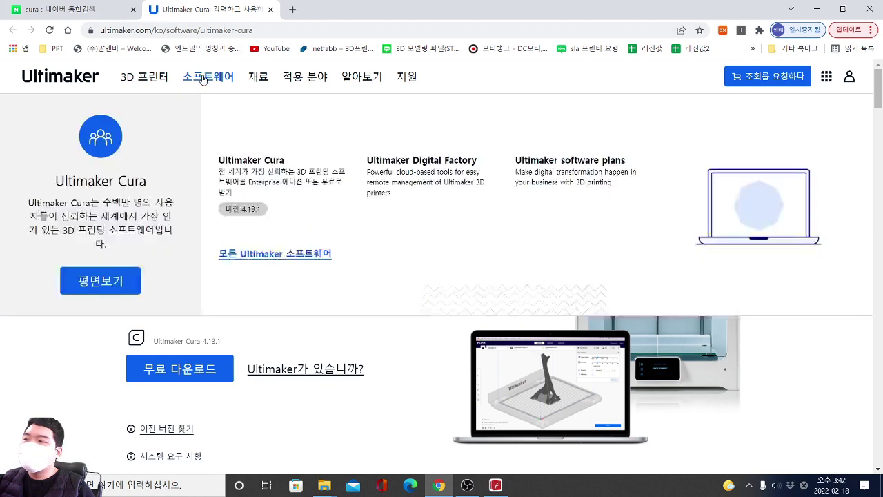
{"action": "left_click", "coordinate": [203, 81]}
{"action": "scroll", "coordinate": [340, 217], "scroll_direction": "down", "scroll_amount": 6}
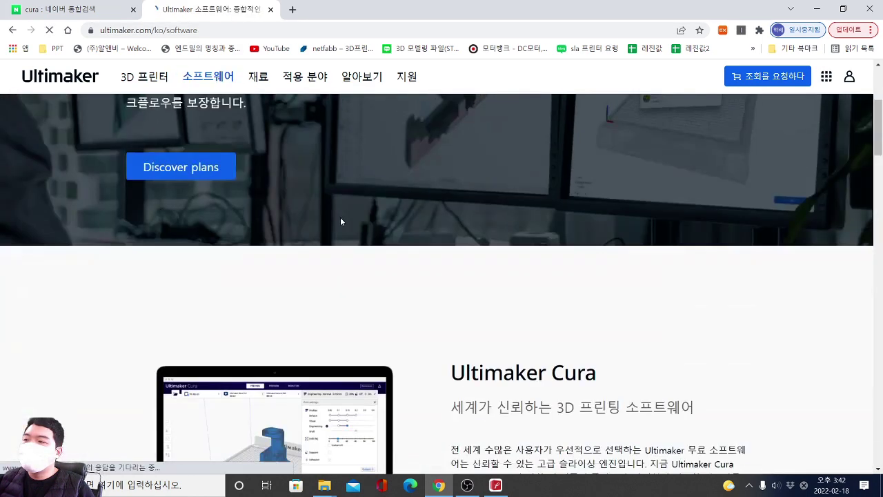
{"action": "scroll", "coordinate": [340, 219], "scroll_direction": "down", "scroll_amount": 6}
{"action": "scroll", "coordinate": [445, 247], "scroll_direction": "up", "scroll_amount": 3}
{"action": "scroll", "coordinate": [445, 246], "scroll_direction": "up", "scroll_amount": 10}
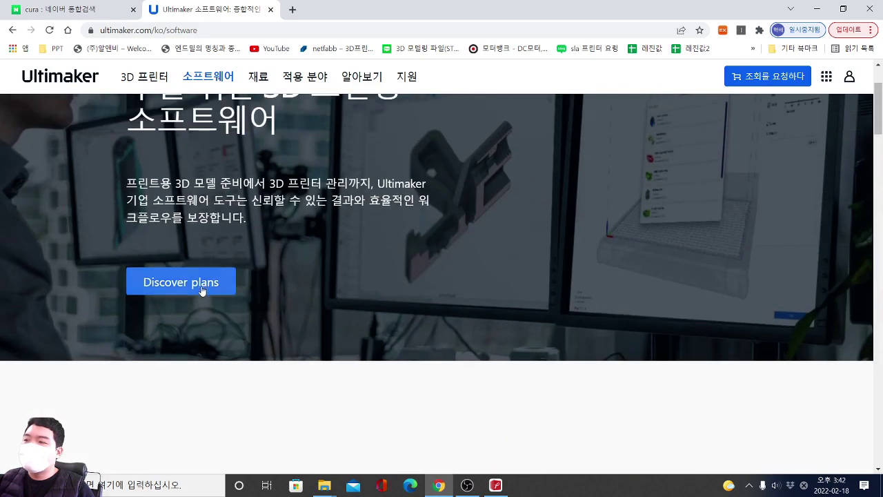
{"action": "scroll", "coordinate": [295, 278], "scroll_direction": "down", "scroll_amount": 5}
{"action": "scroll", "coordinate": [310, 261], "scroll_direction": "down", "scroll_amount": 9}
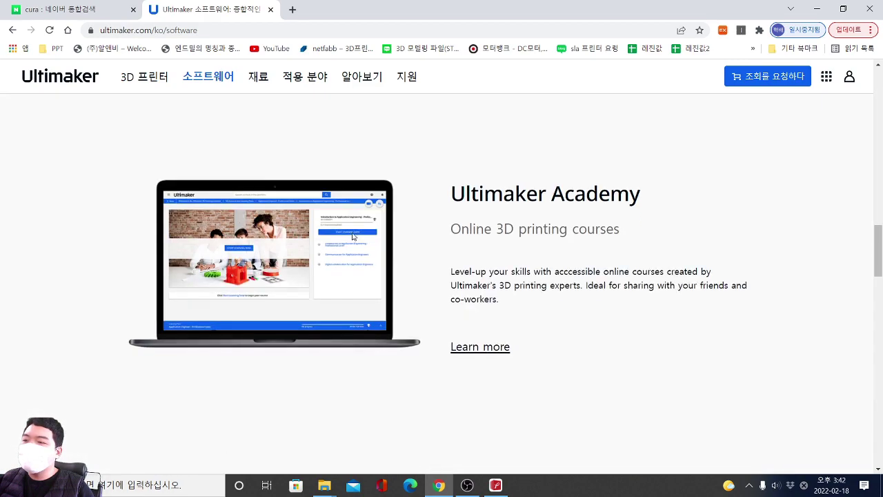
{"action": "scroll", "coordinate": [453, 236], "scroll_direction": "down", "scroll_amount": 3}
{"action": "scroll", "coordinate": [453, 236], "scroll_direction": "up", "scroll_amount": 3}
{"action": "scroll", "coordinate": [496, 272], "scroll_direction": "down", "scroll_amount": 8}
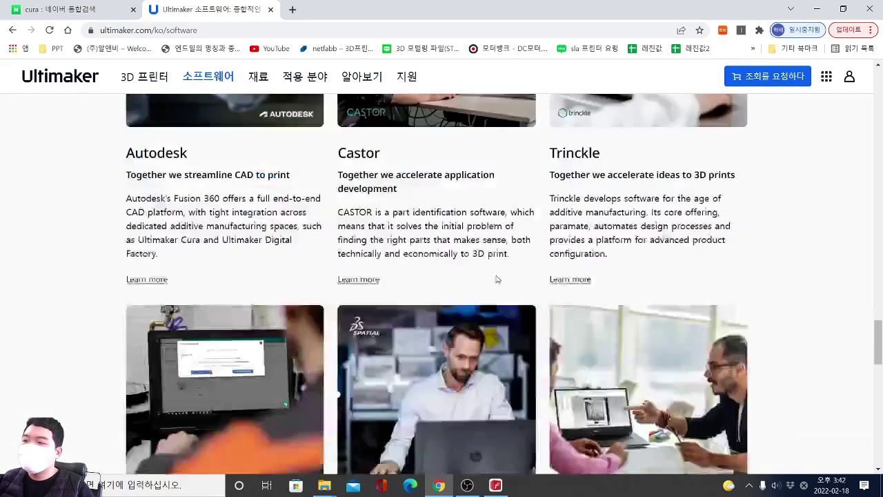
{"action": "scroll", "coordinate": [495, 268], "scroll_direction": "up", "scroll_amount": 10}
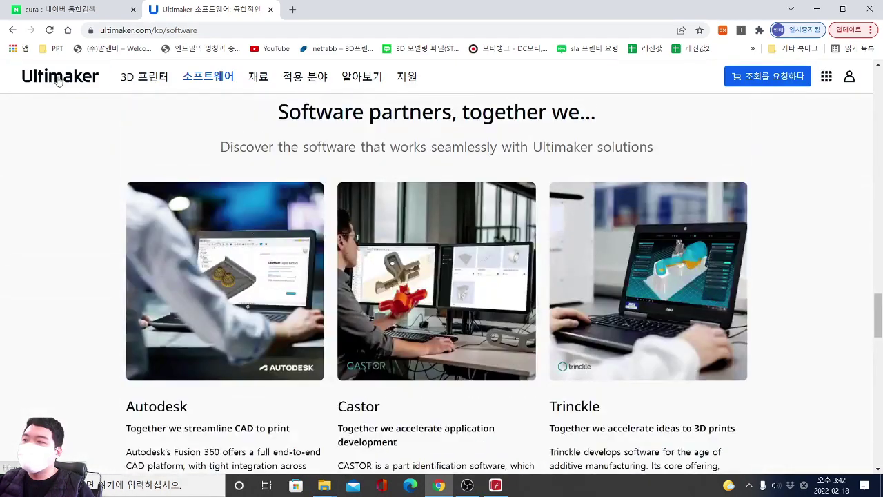
Go to the Ultimaker home page and look through its platform and application sections.
{"action": "left_click", "coordinate": [60, 77]}
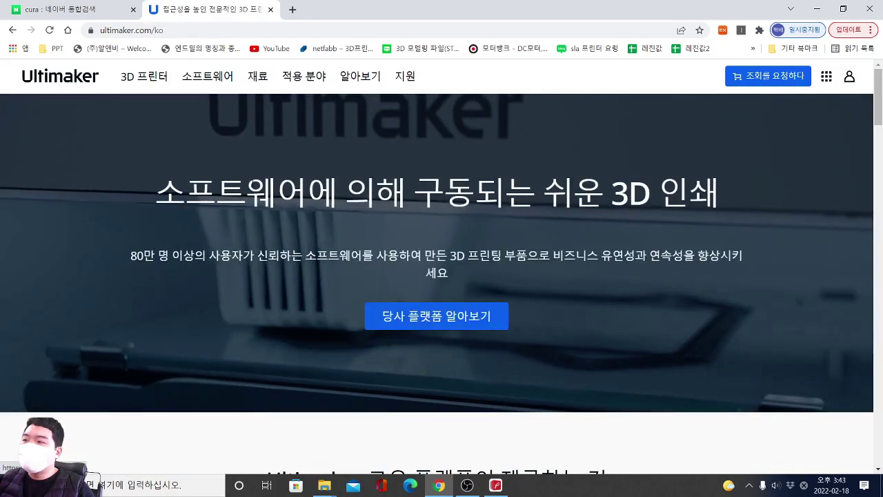
{"action": "scroll", "coordinate": [310, 219], "scroll_direction": "down", "scroll_amount": 8}
{"action": "scroll", "coordinate": [310, 222], "scroll_direction": "down", "scroll_amount": 10}
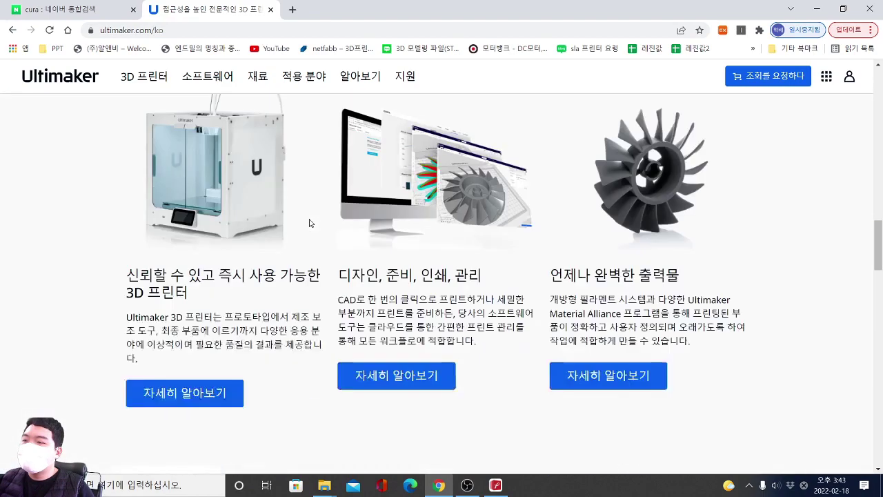
{"action": "scroll", "coordinate": [314, 226], "scroll_direction": "down", "scroll_amount": 8}
{"action": "scroll", "coordinate": [312, 229], "scroll_direction": "up", "scroll_amount": 6}
{"action": "scroll", "coordinate": [313, 229], "scroll_direction": "up", "scroll_amount": 12}
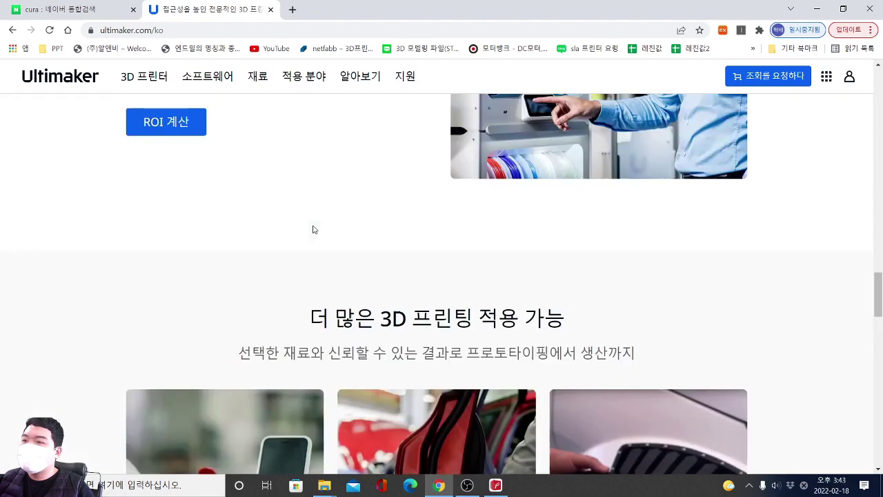
{"action": "scroll", "coordinate": [307, 207], "scroll_direction": "up", "scroll_amount": 6}
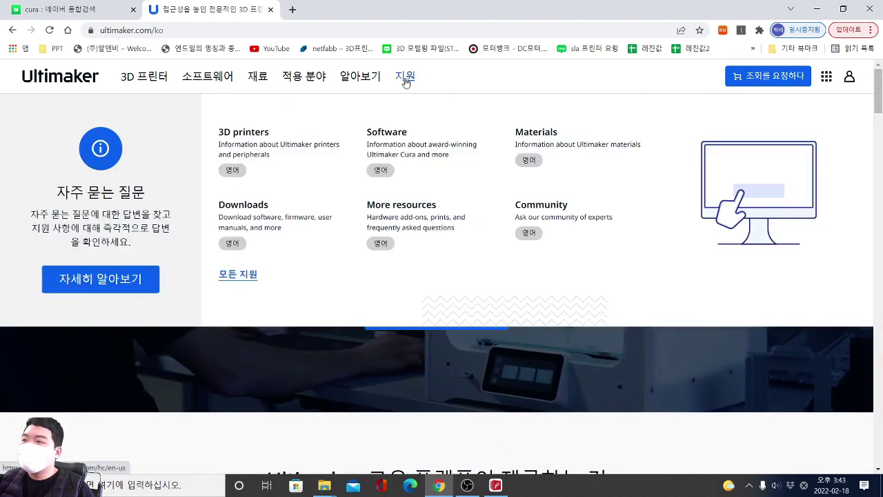
Open the Ultimaker Support site, look over its help categories, and close that page again.
{"action": "left_click", "coordinate": [405, 78]}
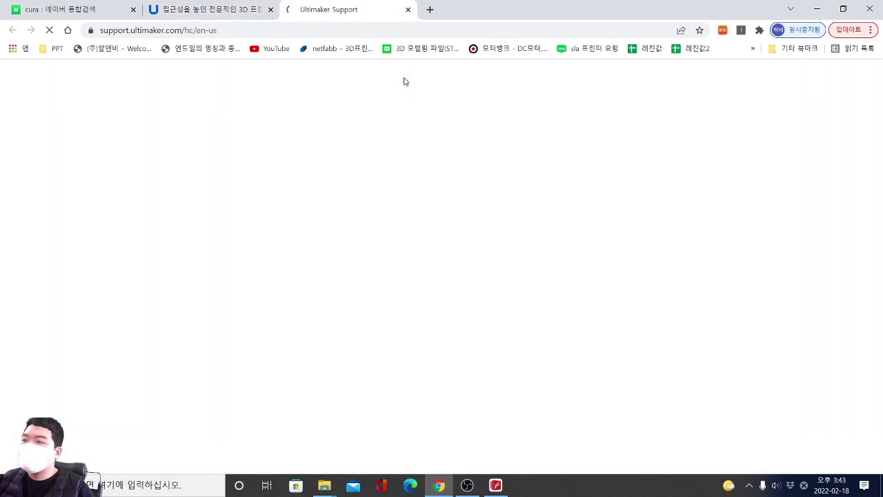
{"action": "scroll", "coordinate": [394, 263], "scroll_direction": "down", "scroll_amount": 3}
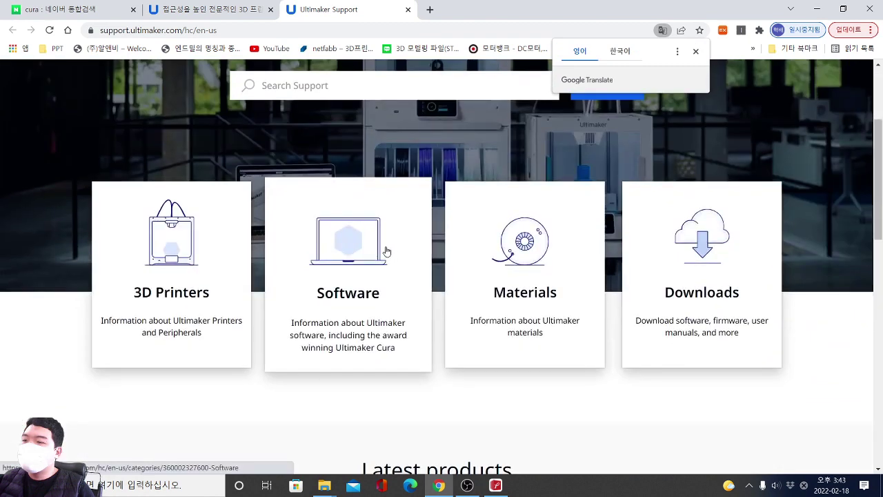
{"action": "scroll", "coordinate": [394, 262], "scroll_direction": "up", "scroll_amount": 3}
{"action": "left_click", "coordinate": [408, 10]}
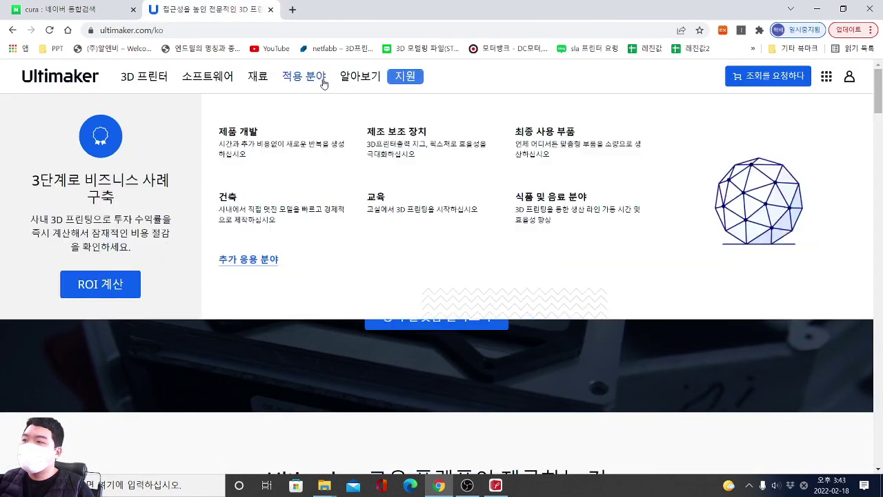
Open the Ultimaker Cura product page from the site's software (소프트웨어) section.
{"action": "mouse_move", "coordinate": [213, 81]}
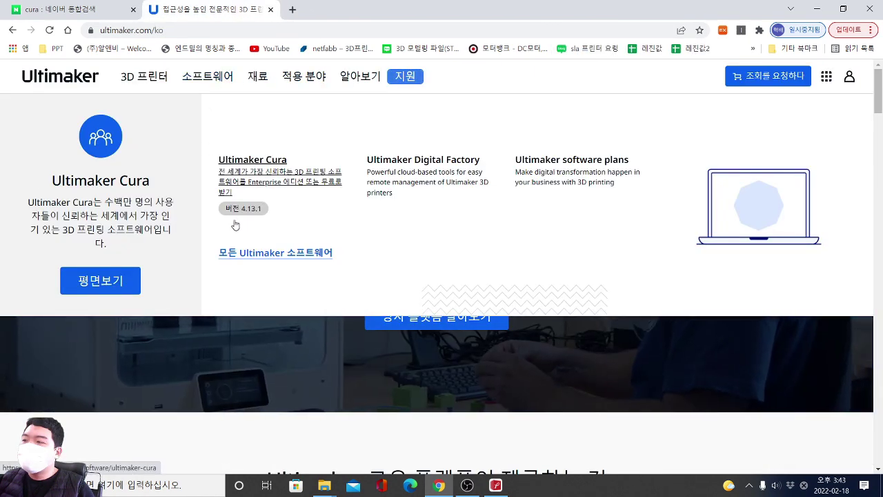
{"action": "left_click", "coordinate": [290, 194]}
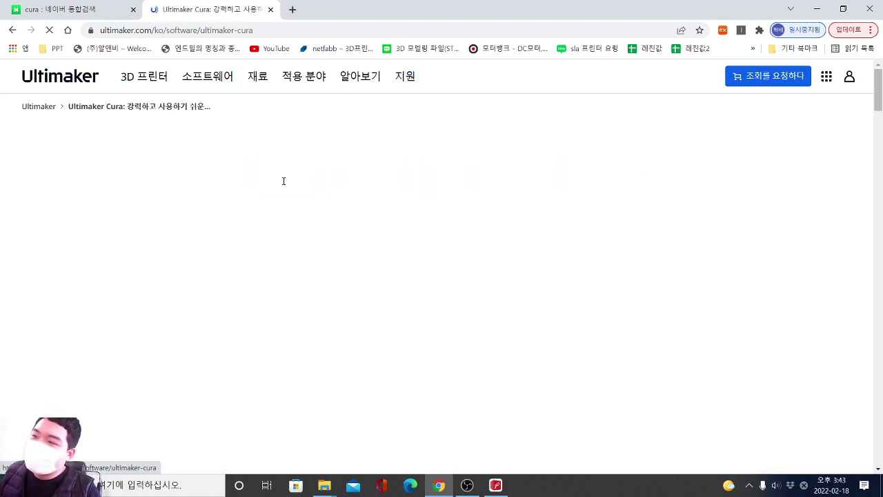
Show the software menu, mark it and its Ultimaker Cura entry with red frames and check marks, and erase the markings.
{"action": "mouse_move", "coordinate": [224, 79]}
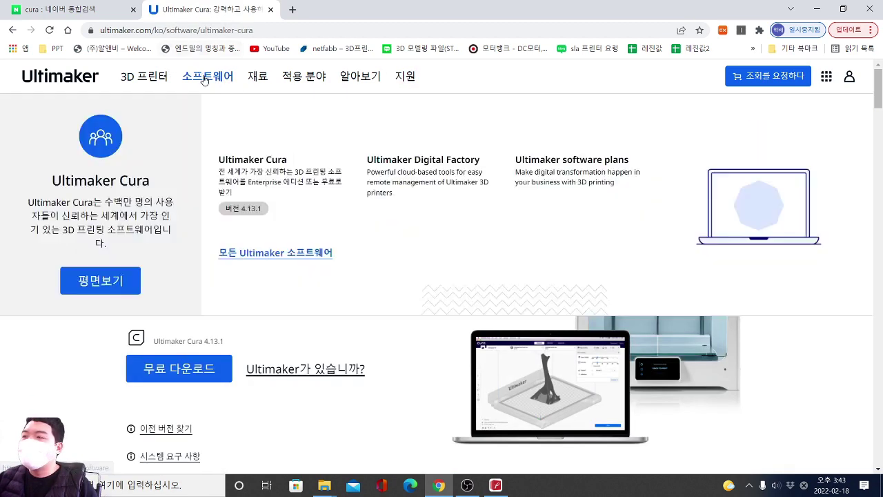
{"action": "left_click_drag", "start_coordinate": [1, 51], "coordinate": [873, 323], "text": "ctrl"}
{"action": "mouse_move", "coordinate": [157, 59]}
{"action": "left_mouse_down", "text": "ctrl"}
{"action": "mouse_move", "coordinate": [240, 90]}
{"action": "mouse_move", "coordinate": [227, 108]}
{"action": "left_mouse_up", "text": "ctrl"}
{"action": "key", "text": "Escape"}
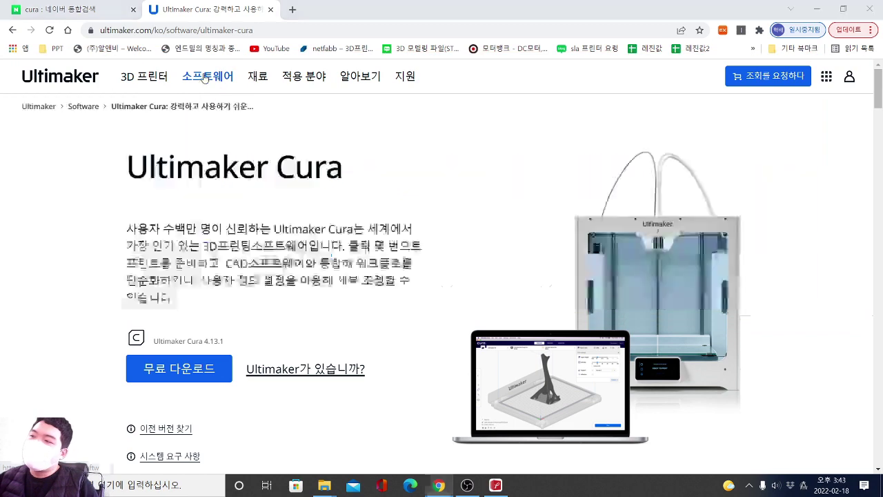
{"action": "mouse_move", "coordinate": [1, 46]}
{"action": "left_mouse_down", "text": "ctrl"}
{"action": "mouse_move", "coordinate": [882, 337]}
{"action": "mouse_move", "coordinate": [881, 319]}
{"action": "left_mouse_up", "text": "ctrl"}
{"action": "left_click_drag", "start_coordinate": [203, 95], "coordinate": [370, 302], "text": "ctrl"}
{"action": "left_click_drag", "start_coordinate": [249, 126], "coordinate": [296, 104]}
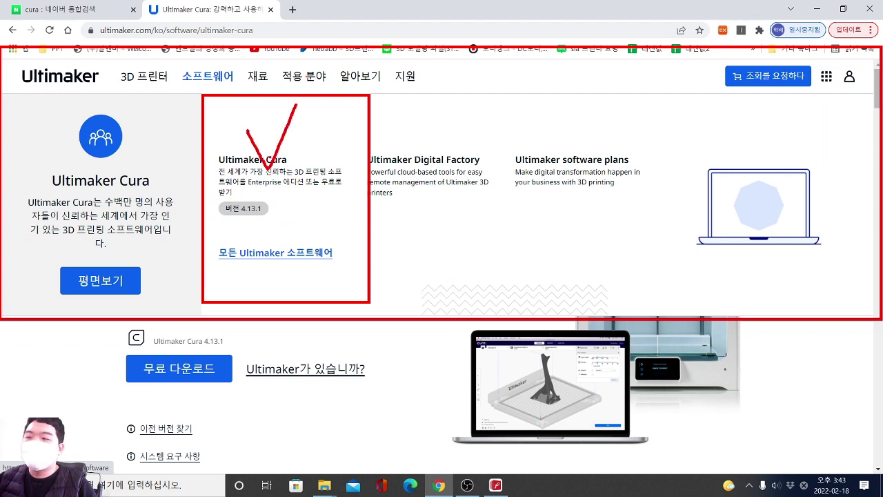
{"action": "mouse_move", "coordinate": [330, 271]}
{"action": "left_mouse_down"}
{"action": "mouse_move", "coordinate": [191, 170]}
{"action": "mouse_move", "coordinate": [344, 248]}
{"action": "mouse_move", "coordinate": [314, 297]}
{"action": "left_mouse_up"}
{"action": "left_click_drag", "start_coordinate": [254, 127], "coordinate": [297, 78]}
{"action": "key", "text": "e"}
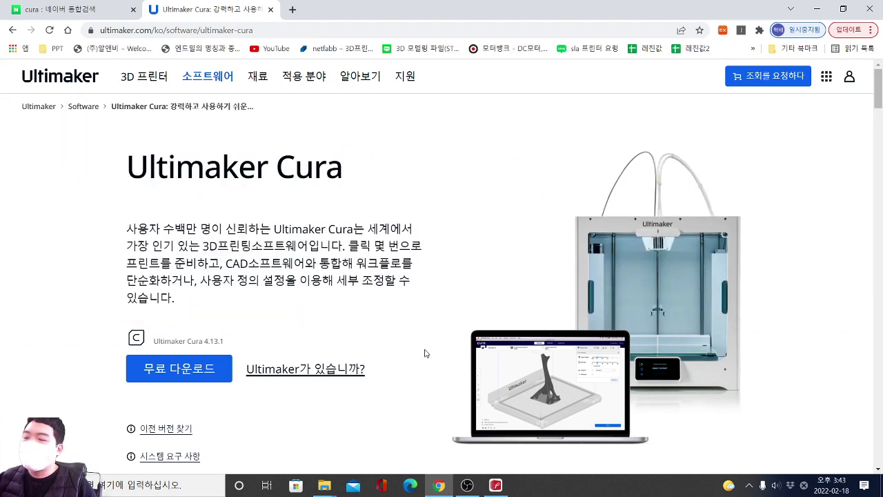
Frame the Ultimaker Cura introduction and free download area in red, and exit the annotation.
{"action": "scroll", "coordinate": [426, 351], "scroll_direction": "down", "scroll_amount": 1}
{"action": "scroll", "coordinate": [185, 161], "scroll_direction": "up", "scroll_amount": 1}
{"action": "mouse_move", "coordinate": [108, 129]}
{"action": "left_mouse_down"}
{"action": "mouse_move", "coordinate": [667, 352]}
{"action": "mouse_move", "coordinate": [835, 452]}
{"action": "mouse_move", "coordinate": [816, 468]}
{"action": "left_mouse_up"}
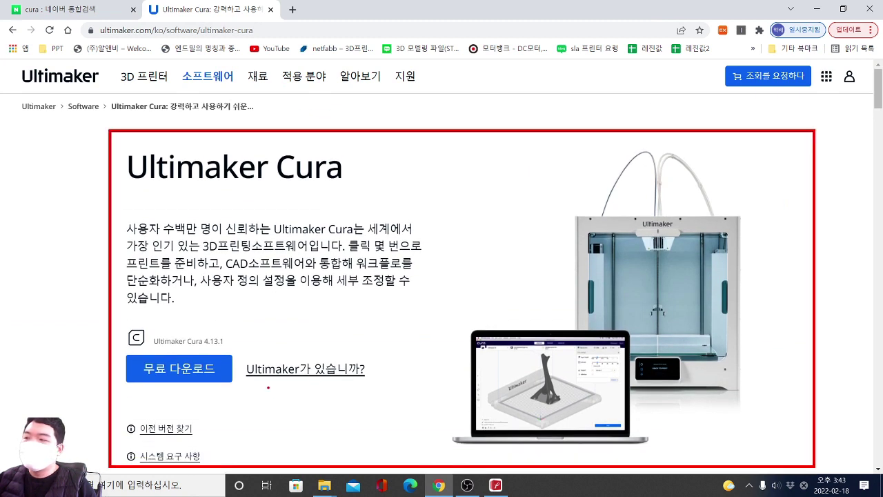
{"action": "key", "text": "Escape"}
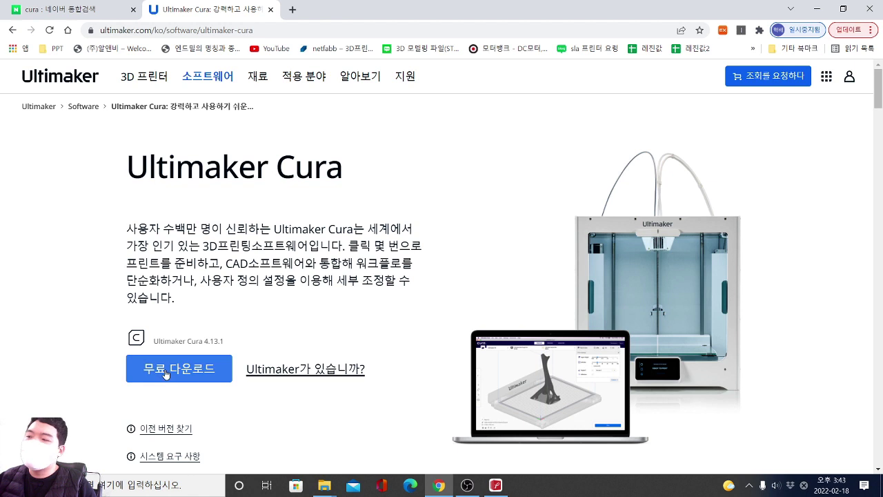
Download the free Ultimaker Cura 4.13.1 installer for 64-bit Windows.
{"action": "left_click", "coordinate": [165, 373]}
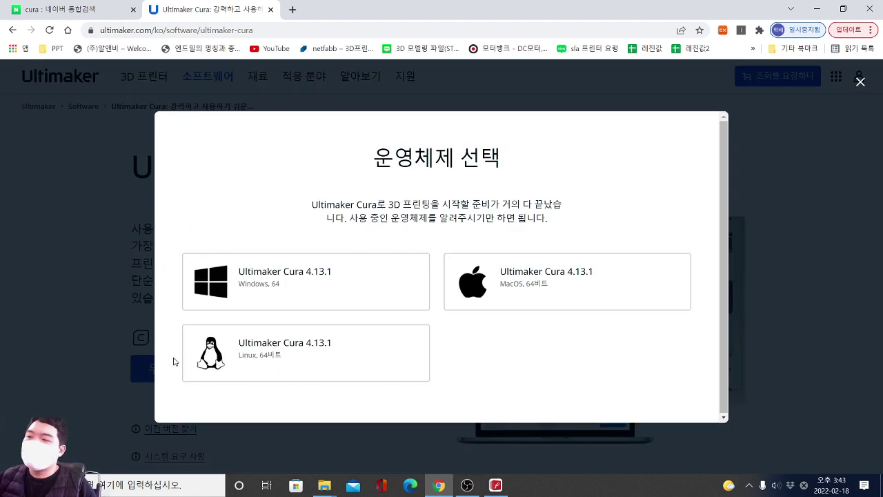
{"action": "left_click", "coordinate": [284, 275]}
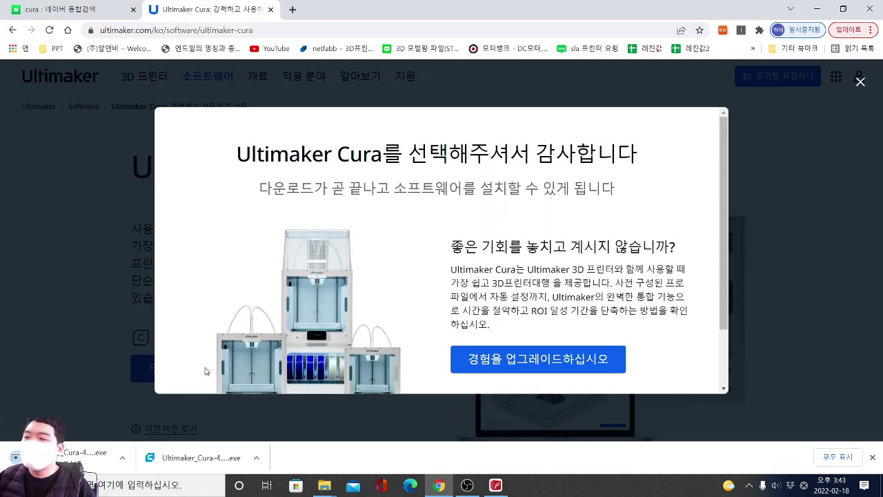
Run the downloaded Ultimaker Cura 4.13.1 installer and uninstall the old Ultimaker Cura 4.7 version.
{"action": "left_click", "coordinate": [126, 461]}
{"action": "left_click", "coordinate": [205, 461]}
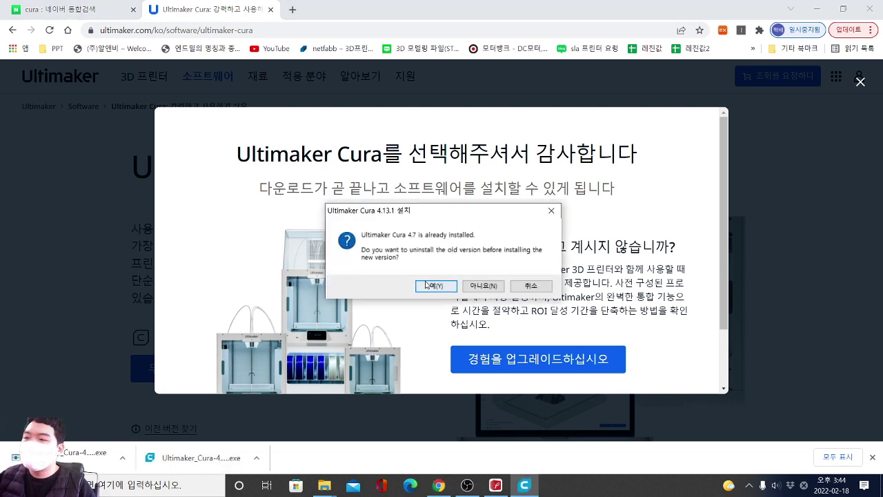
{"action": "left_click", "coordinate": [433, 285]}
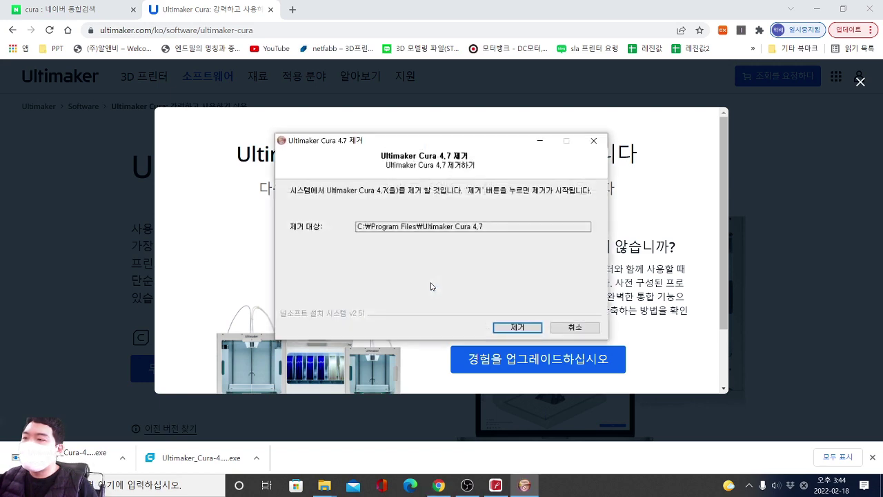
{"action": "left_click", "coordinate": [509, 329]}
{"action": "left_click", "coordinate": [501, 277]}
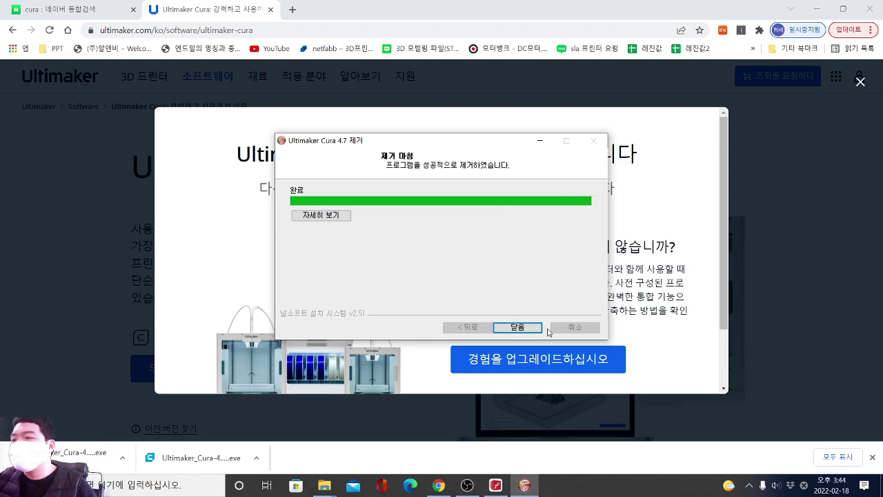
{"action": "left_click", "coordinate": [500, 330]}
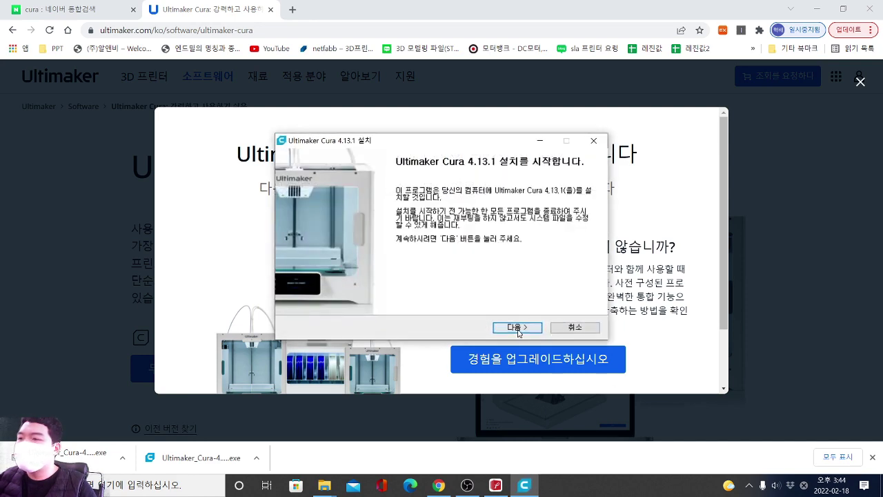
Accept the default install folder C:\Program Files\Ultimaker Cura 4.13.1 and dismiss the AhnLab V3 Lite notification.
{"action": "left_click", "coordinate": [519, 331]}
{"action": "left_click", "coordinate": [519, 333]}
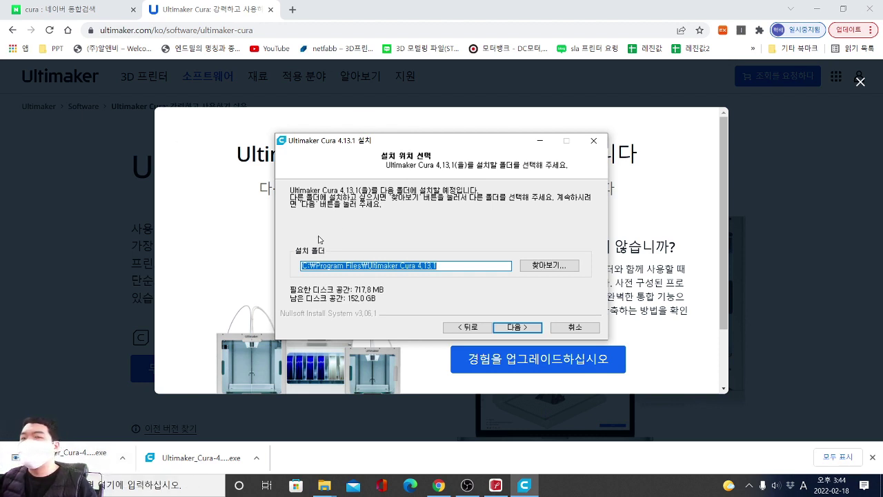
{"action": "left_click", "coordinate": [494, 327]}
{"action": "scroll", "coordinate": [378, 259], "scroll_direction": "down", "scroll_amount": 8}
{"action": "scroll", "coordinate": [379, 259], "scroll_direction": "up", "scroll_amount": 10}
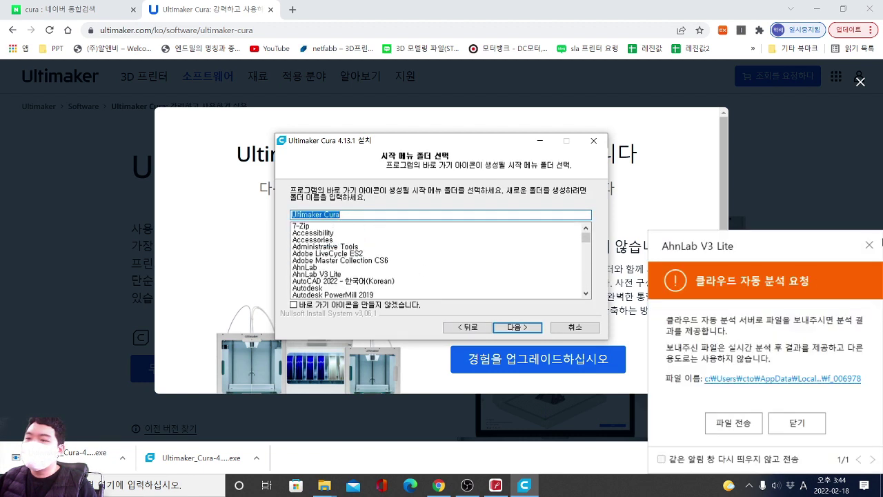
{"action": "left_click", "coordinate": [869, 245]}
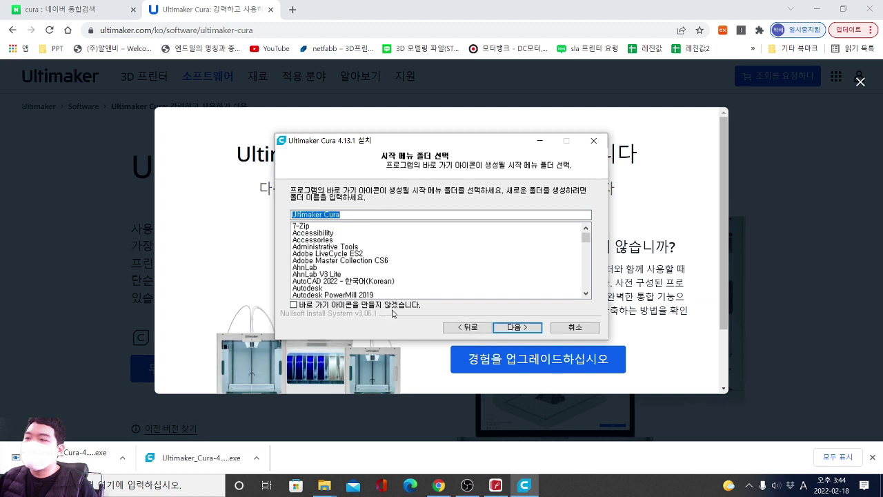
Keep Ultimaker Cura as the start menu folder with shortcuts enabled and proceed to the component selection.
{"action": "key", "text": "ctrl+2"}
{"action": "mouse_move", "coordinate": [276, 285]}
{"action": "left_mouse_down", "text": "ctrl"}
{"action": "mouse_move", "coordinate": [471, 330]}
{"action": "mouse_move", "coordinate": [288, 307]}
{"action": "left_mouse_up", "text": "ctrl"}
{"action": "key", "text": "Escape"}
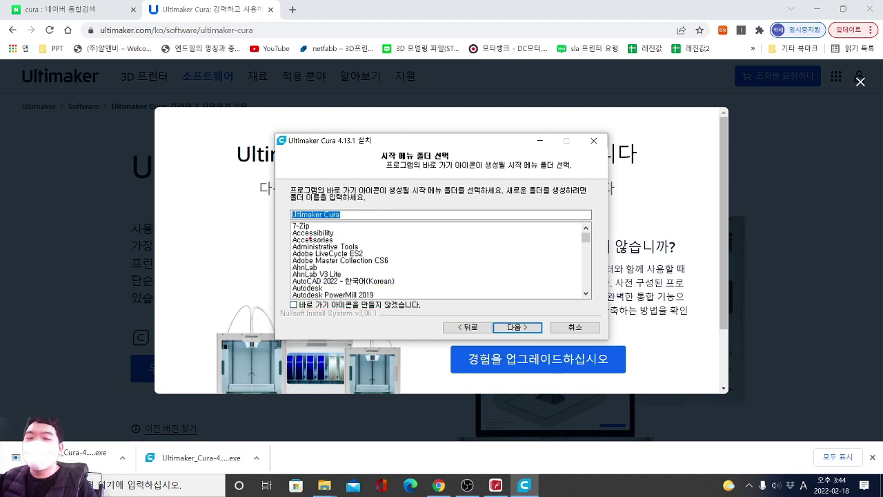
{"action": "left_click", "coordinate": [519, 327]}
Frame the list of installable components in red, exit the annotation, and look through the list.
{"action": "scroll", "coordinate": [452, 257], "scroll_direction": "down", "scroll_amount": 3}
{"action": "left_click", "coordinate": [459, 265]}
{"action": "scroll", "coordinate": [457, 267], "scroll_direction": "up", "scroll_amount": 3}
{"action": "mouse_move", "coordinate": [394, 224]}
{"action": "left_mouse_down"}
{"action": "mouse_move", "coordinate": [537, 297]}
{"action": "mouse_move", "coordinate": [538, 305]}
{"action": "left_mouse_up"}
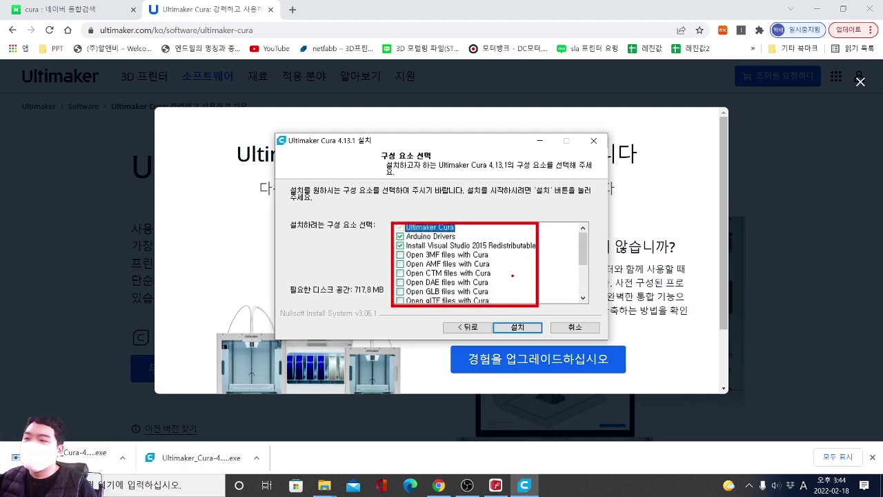
{"action": "scroll", "coordinate": [464, 267], "scroll_direction": "down", "scroll_amount": 3}
{"action": "scroll", "coordinate": [464, 268], "scroll_direction": "up", "scroll_amount": 3}
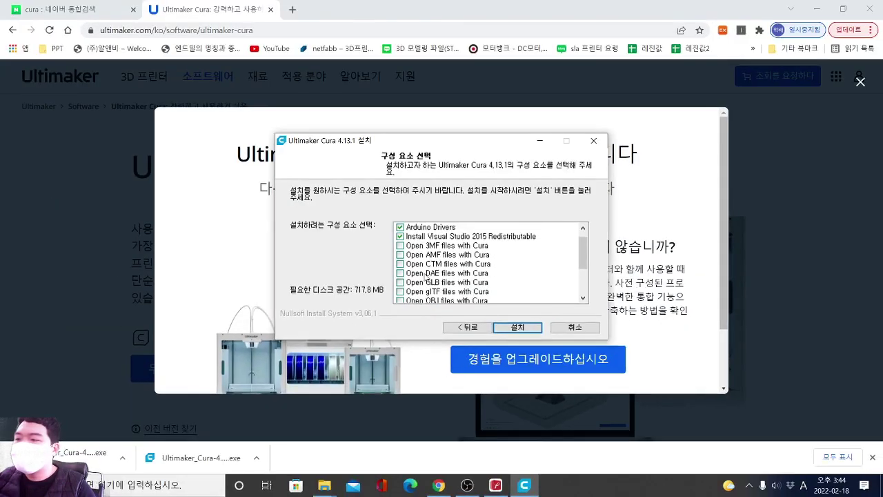
Add Open OBJ files with Cura to the selected components and start the installation.
{"action": "scroll", "coordinate": [467, 282], "scroll_direction": "down", "scroll_amount": 3}
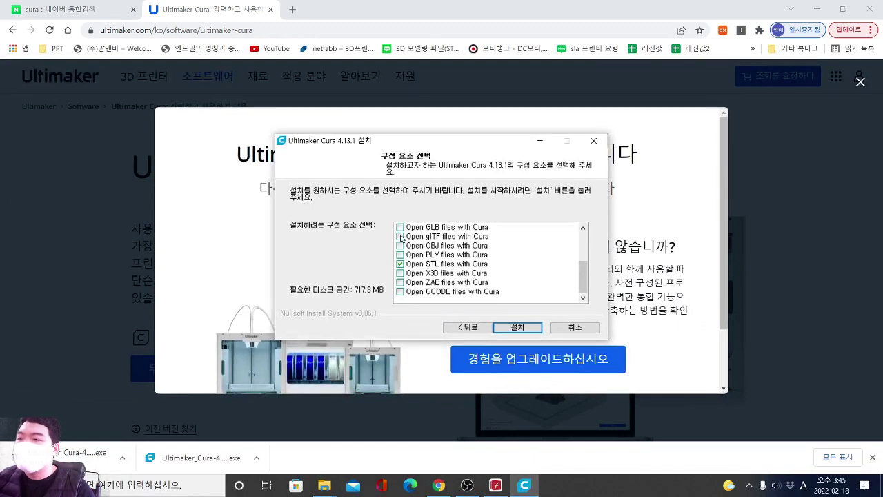
{"action": "left_click", "coordinate": [399, 246]}
{"action": "left_click_drag", "start_coordinate": [584, 266], "coordinate": [580, 235]}
{"action": "scroll", "coordinate": [470, 263], "scroll_direction": "down", "scroll_amount": 3}
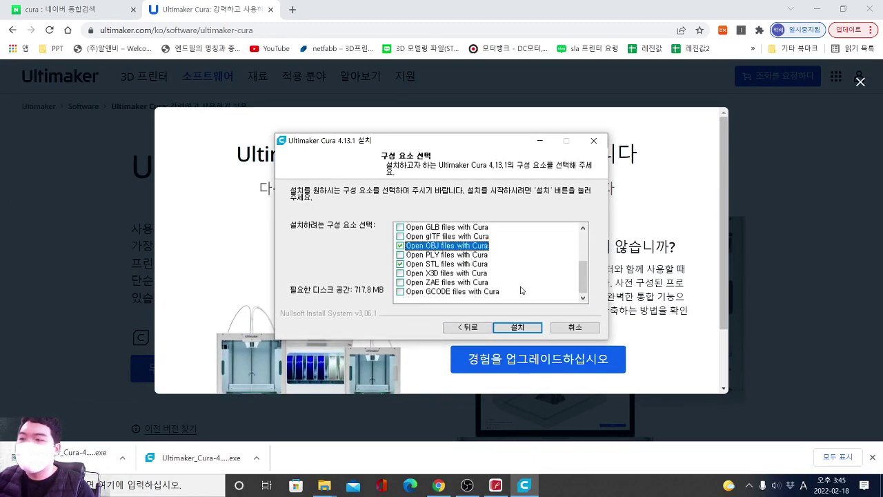
{"action": "left_click", "coordinate": [535, 329]}
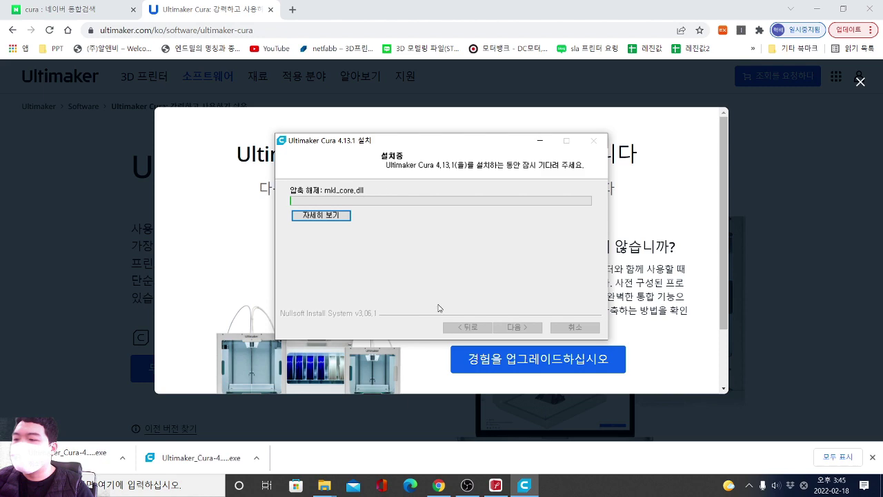
Switch to OBS, hide the video capture device source (비디오 캡쳐 장치), and return to the installer.
{"action": "left_click", "coordinate": [467, 486]}
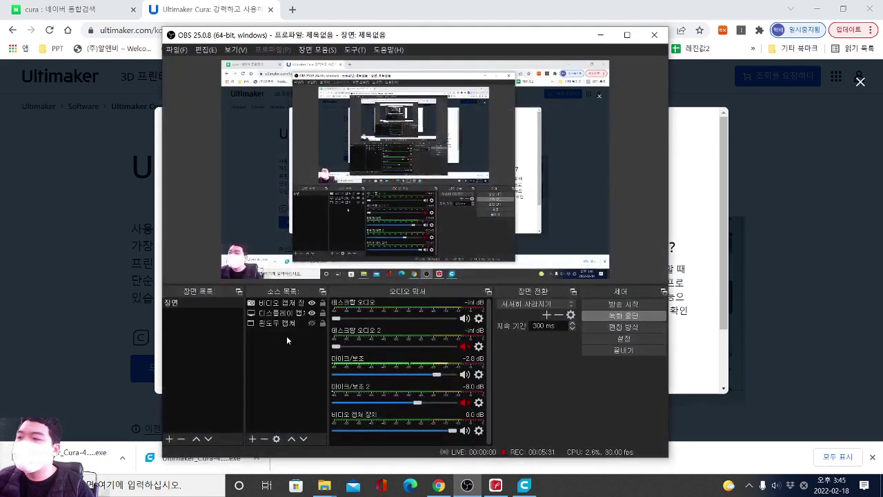
{"action": "left_click", "coordinate": [312, 303]}
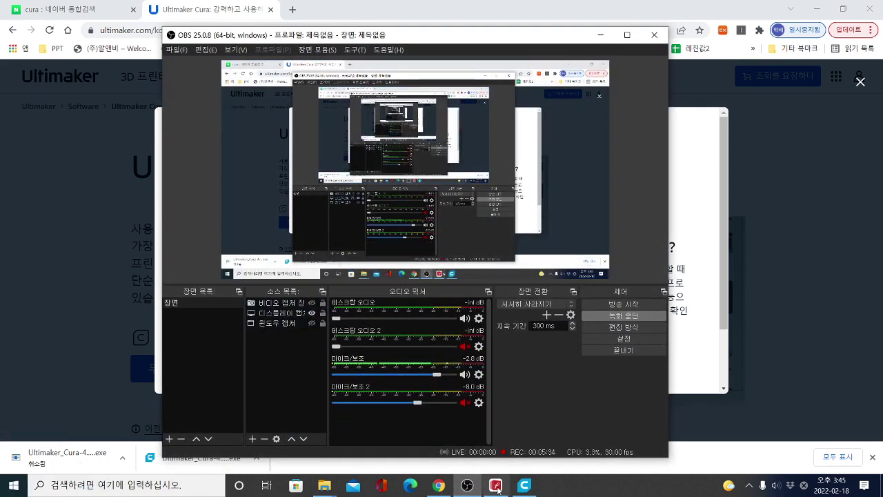
{"action": "left_click", "coordinate": [472, 489]}
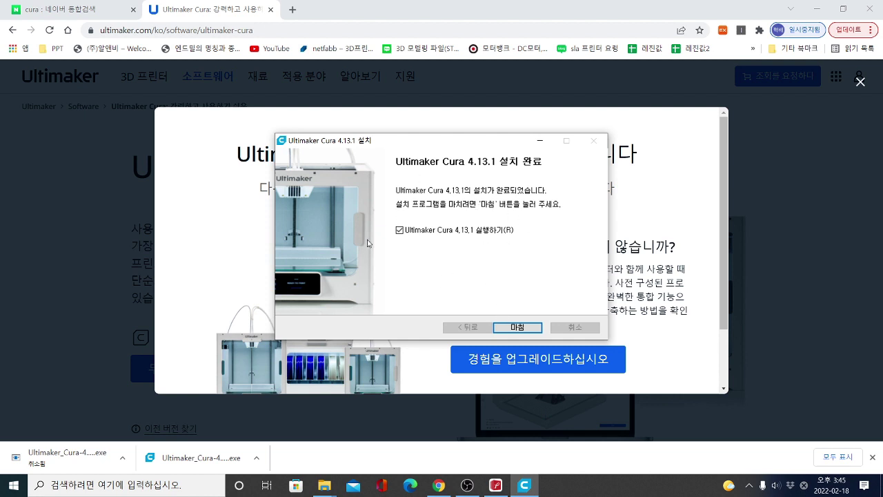
Finish the setup with Ultimaker Cura 4.13.1 set to launch, and allow it through the Windows Defender firewall.
{"action": "left_click", "coordinate": [516, 327]}
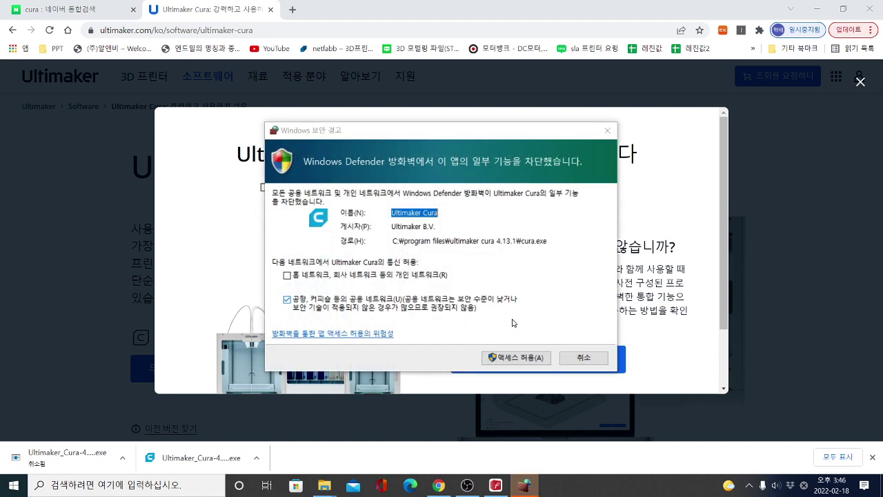
{"action": "left_click", "coordinate": [505, 359]}
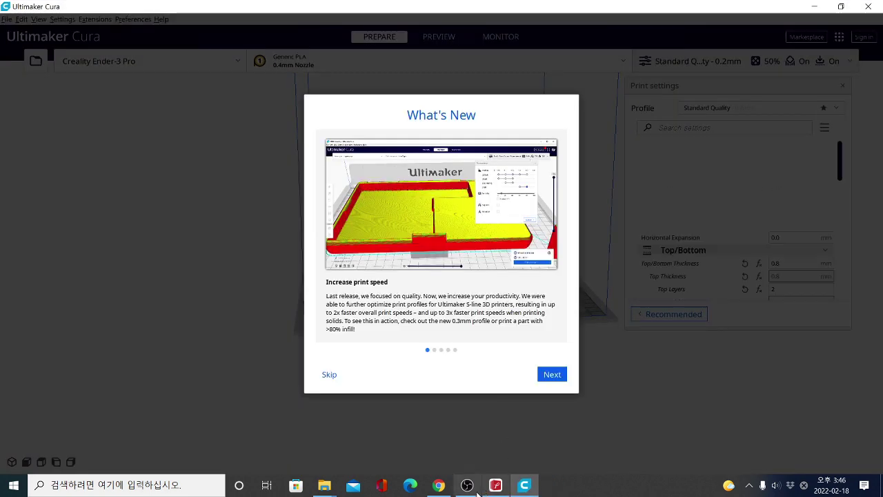
Switch to OBS, show the video capture device source again, and return to Cura.
{"action": "left_click", "coordinate": [469, 487]}
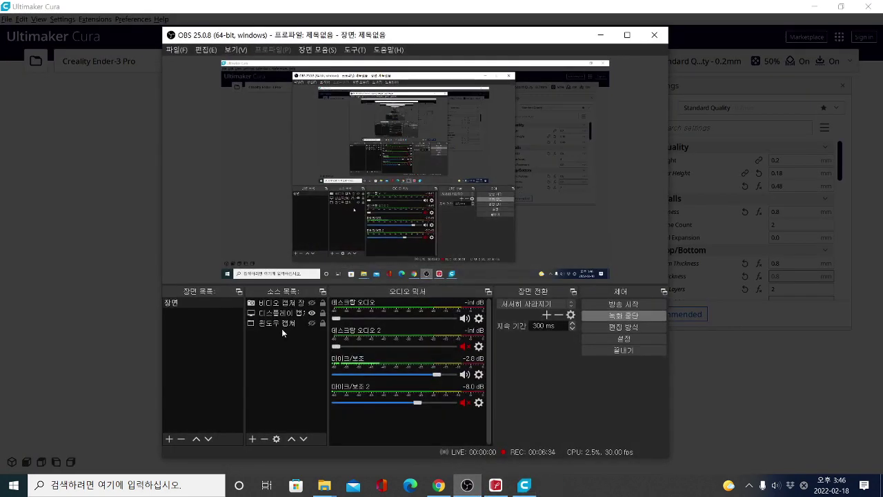
{"action": "left_click", "coordinate": [467, 485]}
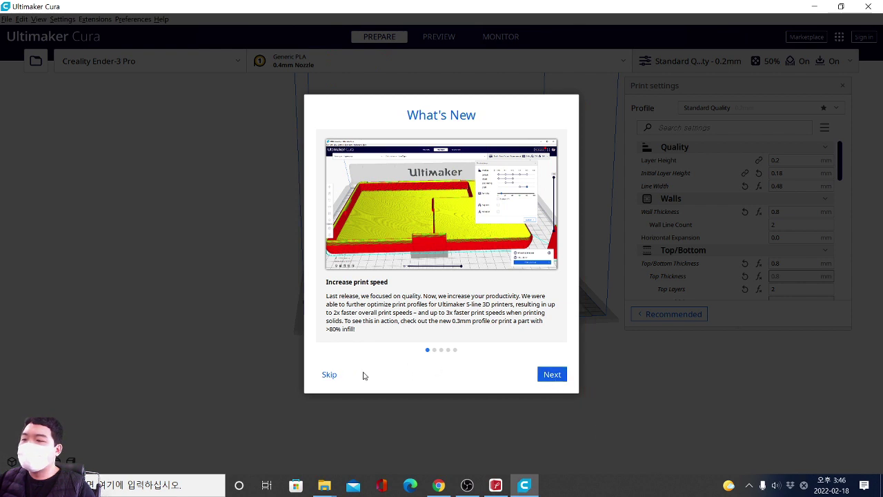
Go through all the What's New pages and close the release notes.
{"action": "left_click", "coordinate": [553, 376]}
{"action": "left_click", "coordinate": [552, 376]}
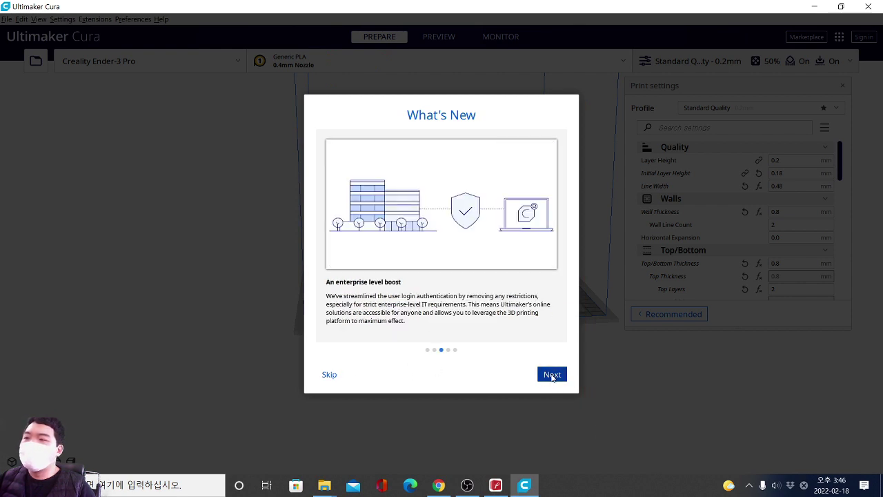
{"action": "left_click", "coordinate": [552, 376]}
{"action": "left_click", "coordinate": [552, 377]}
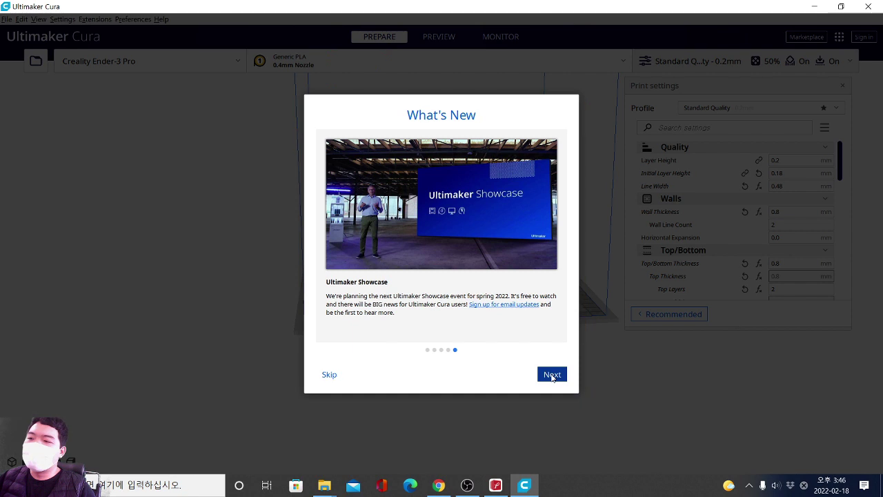
{"action": "left_click", "coordinate": [553, 377]}
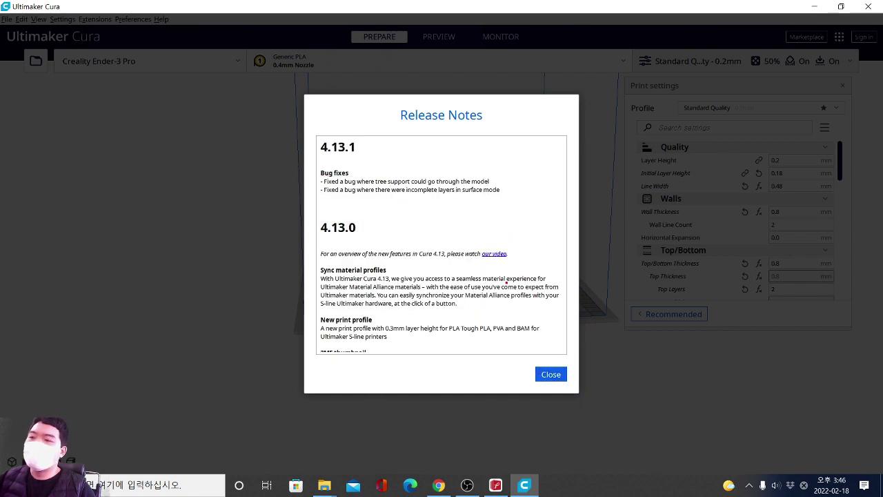
{"action": "left_click", "coordinate": [544, 376]}
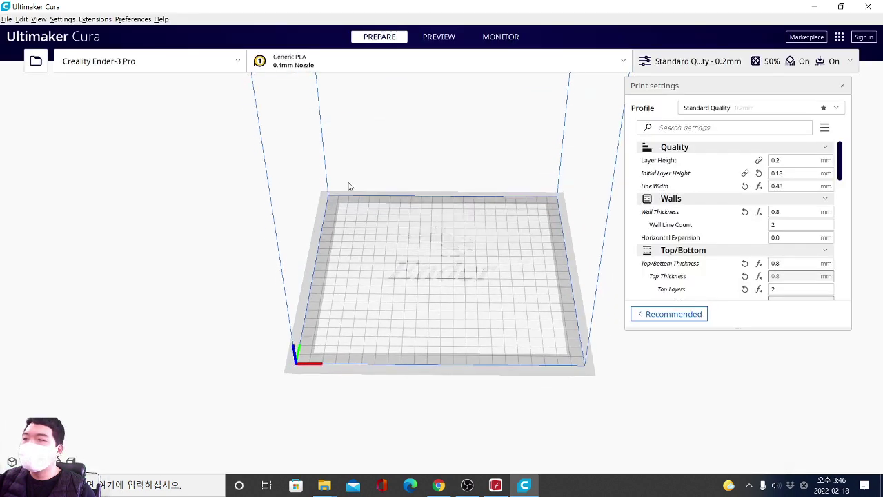
Start adding a printer from the Creality Ender-3 Pro printer selector and show the non-networked printers.
{"action": "left_click", "coordinate": [130, 64]}
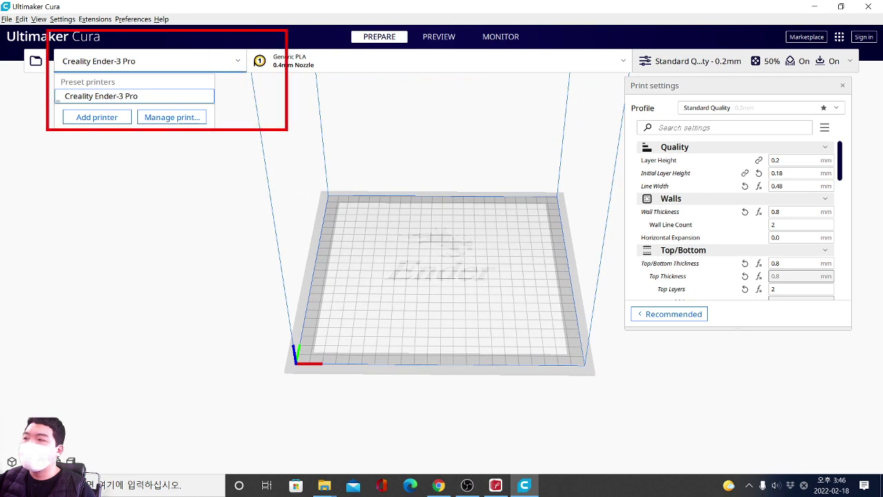
{"action": "left_click", "coordinate": [87, 121]}
{"action": "left_click", "coordinate": [360, 225]}
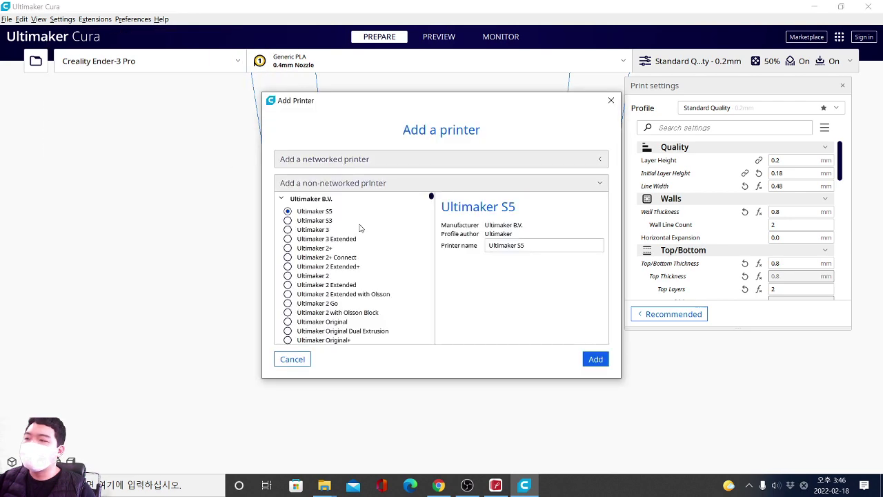
Look through the manufacturer list of non-networked printers, from Ultimaker B.V. down to the last brands and back to Creality3D.
{"action": "scroll", "coordinate": [347, 257], "scroll_direction": "up", "scroll_amount": 1}
{"action": "scroll", "coordinate": [304, 218], "scroll_direction": "down", "scroll_amount": 5}
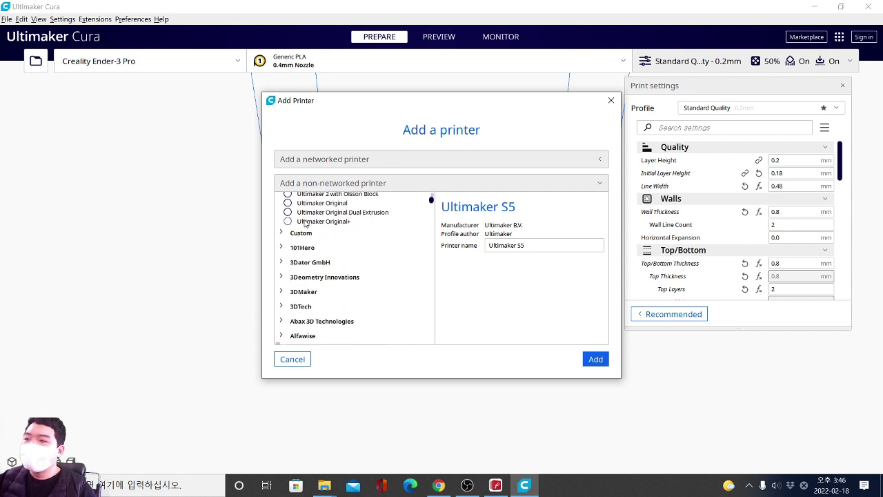
{"action": "scroll", "coordinate": [310, 238], "scroll_direction": "down", "scroll_amount": 10}
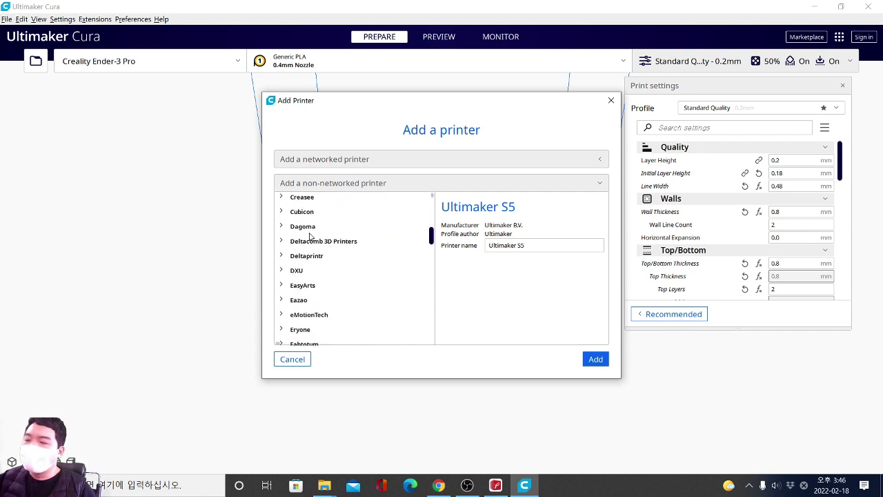
{"action": "scroll", "coordinate": [333, 280], "scroll_direction": "down", "scroll_amount": 10}
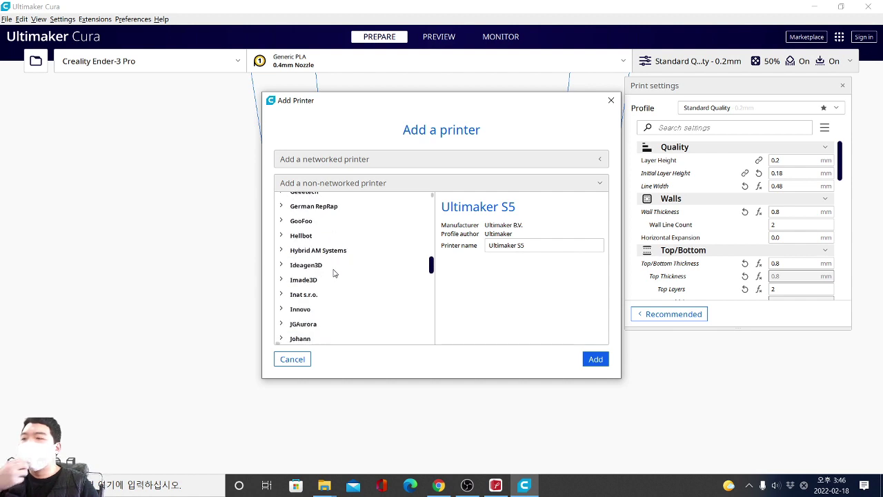
{"action": "scroll", "coordinate": [333, 273], "scroll_direction": "down", "scroll_amount": 10}
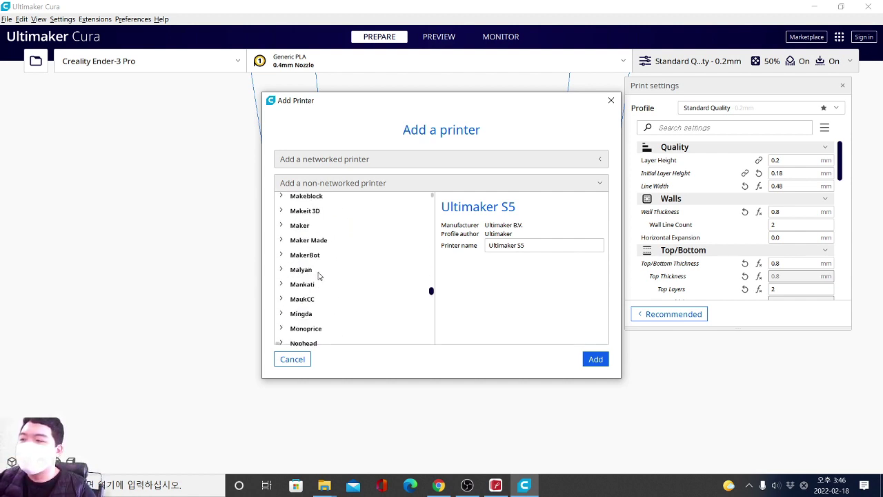
{"action": "scroll", "coordinate": [298, 241], "scroll_direction": "down", "scroll_amount": 15}
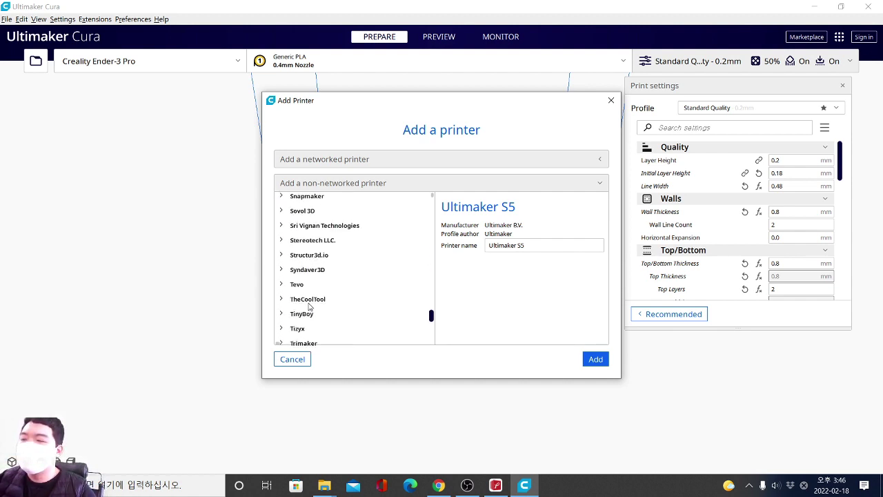
{"action": "scroll", "coordinate": [308, 318], "scroll_direction": "up", "scroll_amount": 8}
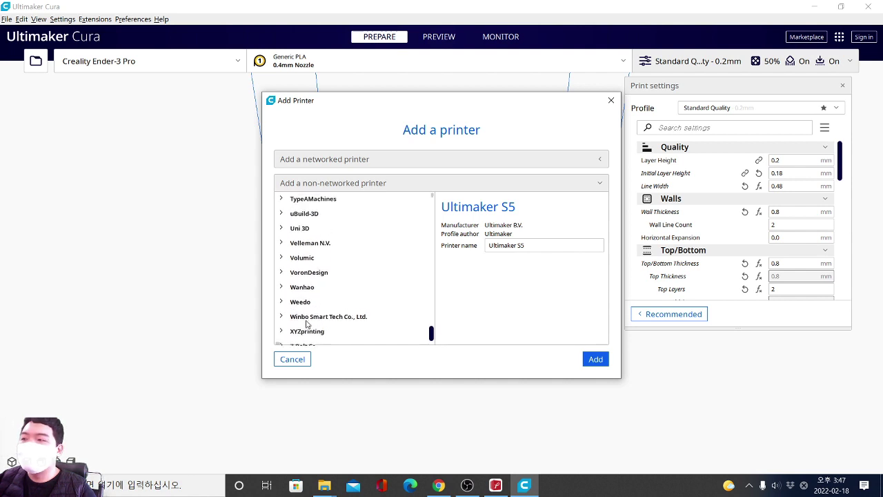
{"action": "scroll", "coordinate": [308, 325], "scroll_direction": "up", "scroll_amount": 8}
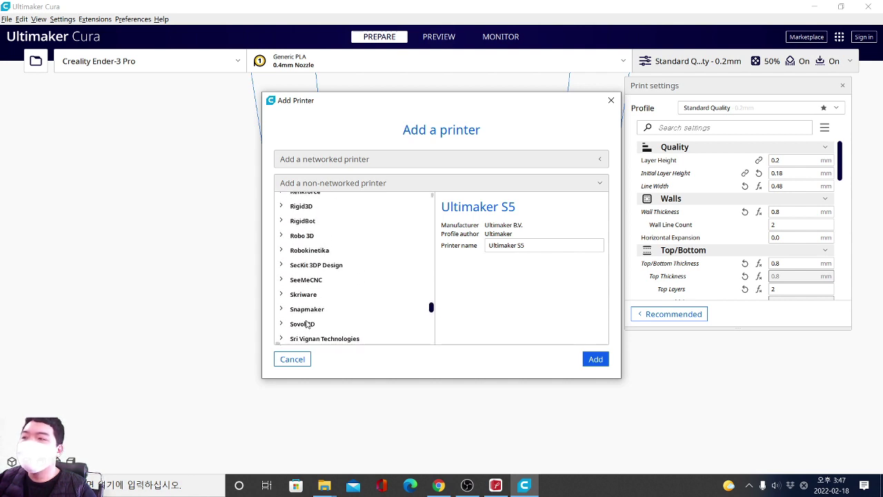
{"action": "scroll", "coordinate": [308, 324], "scroll_direction": "up", "scroll_amount": 5}
{"action": "scroll", "coordinate": [304, 326], "scroll_direction": "up", "scroll_amount": 4}
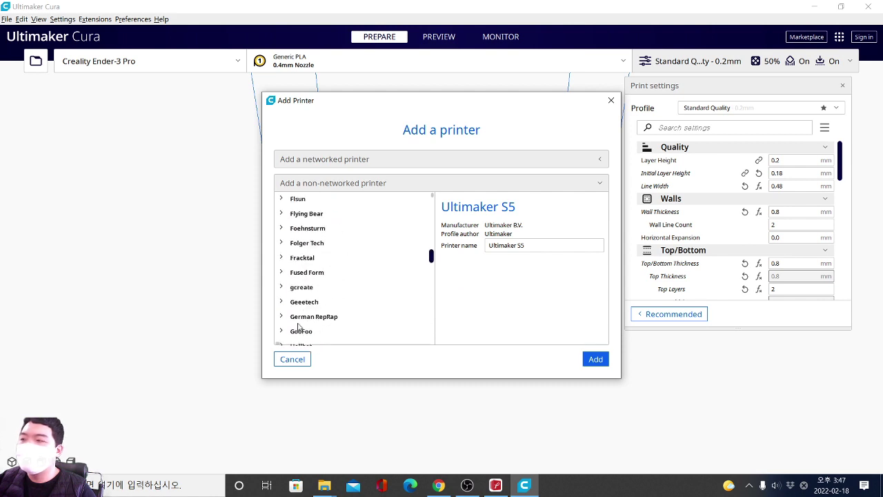
{"action": "scroll", "coordinate": [379, 228], "scroll_direction": "up", "scroll_amount": 12}
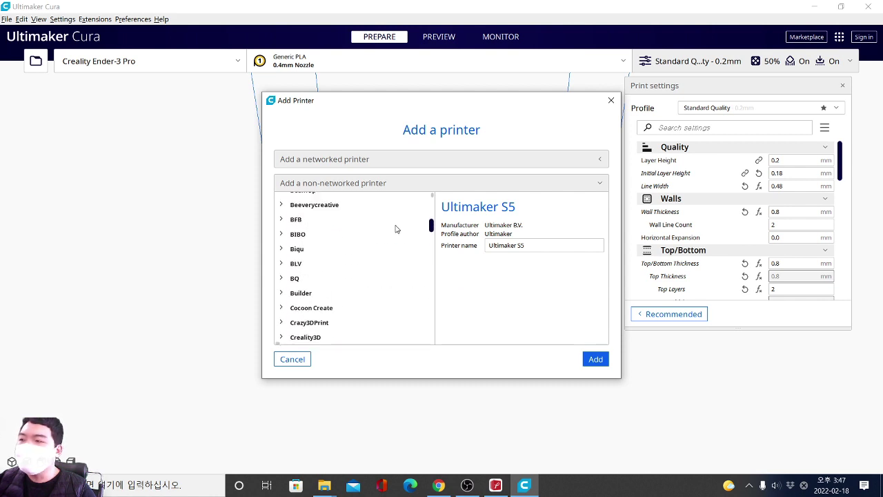
{"action": "scroll", "coordinate": [397, 229], "scroll_direction": "up", "scroll_amount": 3}
{"action": "scroll", "coordinate": [406, 220], "scroll_direction": "down", "scroll_amount": 1}
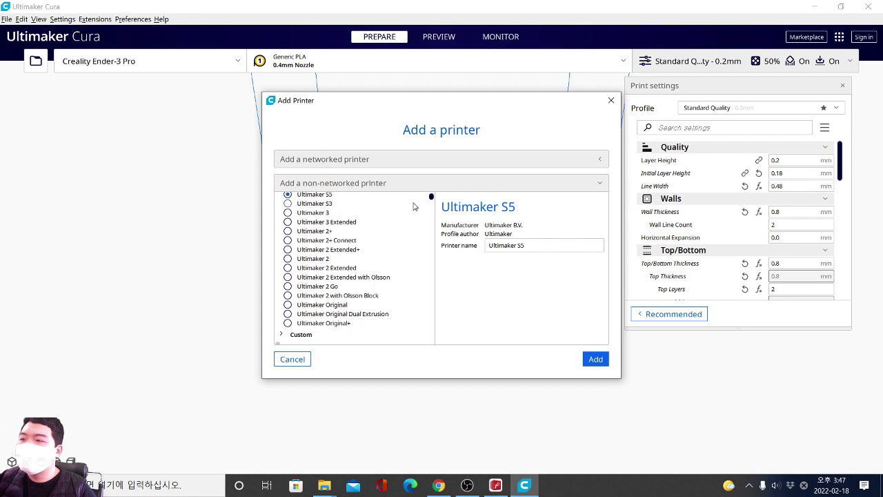
{"action": "left_click_drag", "start_coordinate": [428, 198], "coordinate": [432, 229]}
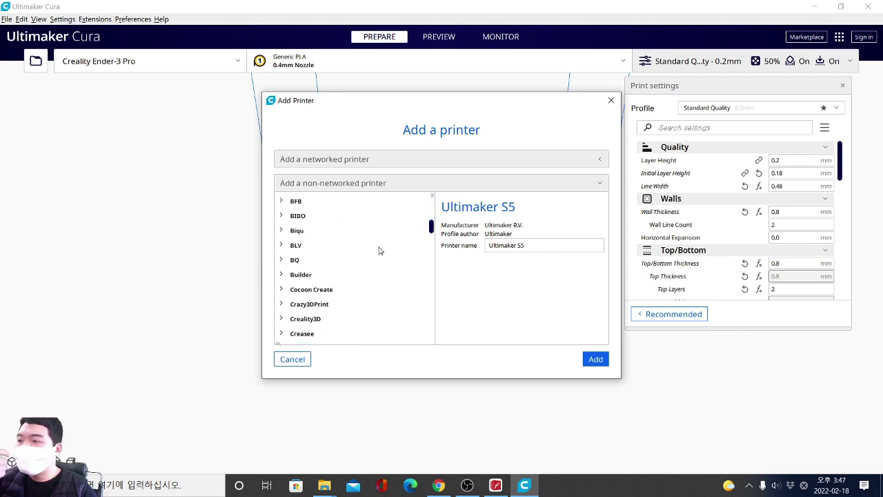
Select the Creality Ender-3 Pro among the Creality3D printers and close the Add Printer dialog without adding it.
{"action": "left_click", "coordinate": [310, 315]}
{"action": "scroll", "coordinate": [332, 283], "scroll_direction": "down", "scroll_amount": 5}
{"action": "scroll", "coordinate": [338, 274], "scroll_direction": "down", "scroll_amount": 3}
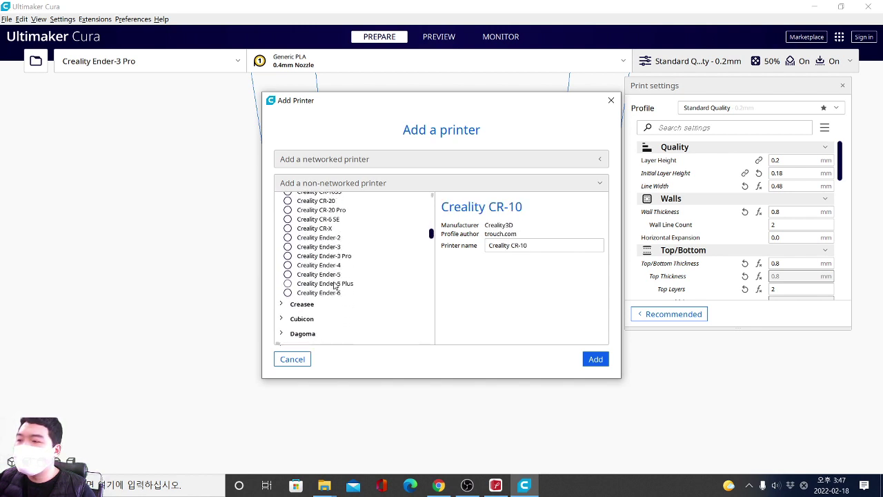
{"action": "left_click", "coordinate": [338, 262]}
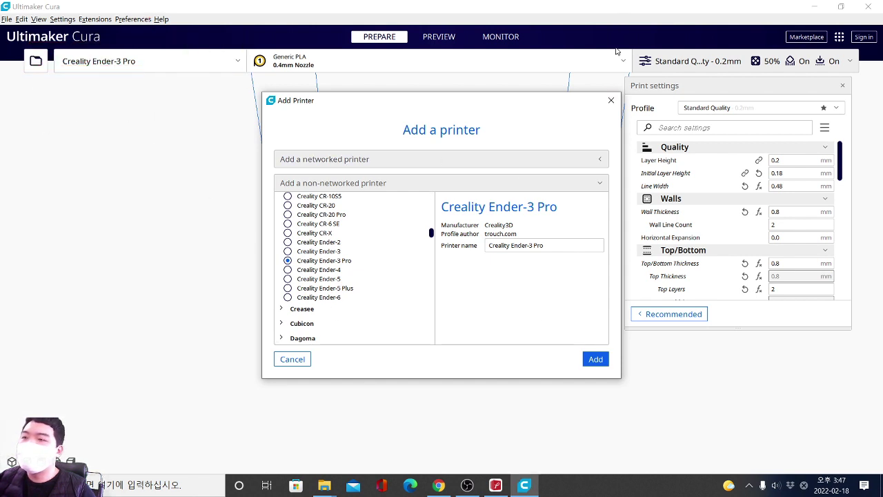
{"action": "left_click", "coordinate": [611, 100]}
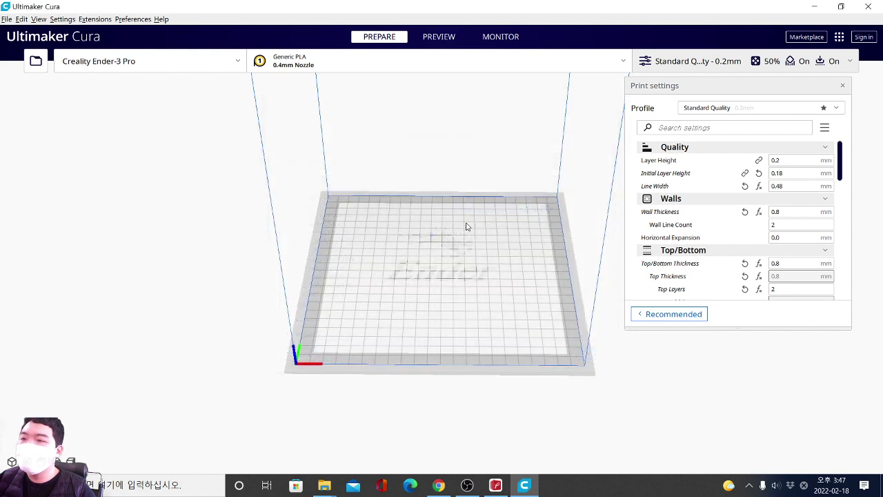
{"action": "mouse_move", "coordinate": [430, 256]}
{"action": "right_mouse_down"}
{"action": "mouse_move", "coordinate": [434, 243]}
{"action": "mouse_move", "coordinate": [427, 257]}
{"action": "right_mouse_up"}
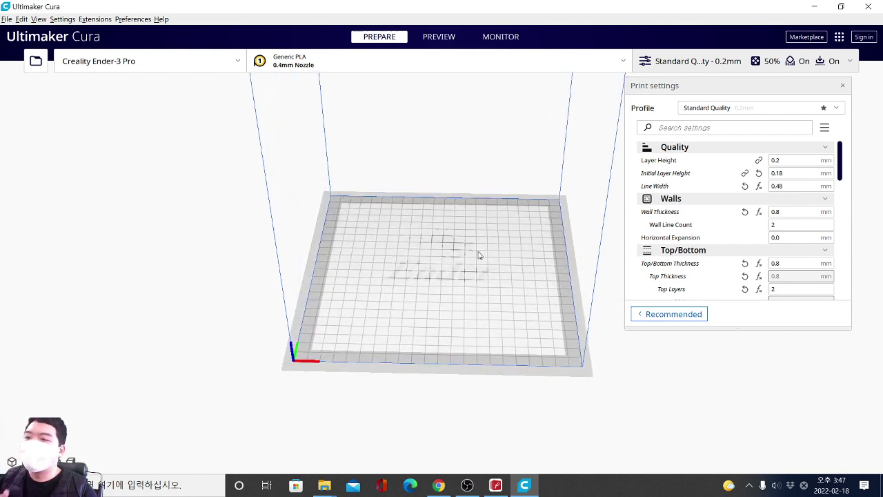
{"action": "scroll", "coordinate": [809, 248], "scroll_direction": "down", "scroll_amount": 10}
{"action": "scroll", "coordinate": [728, 249], "scroll_direction": "down", "scroll_amount": 3}
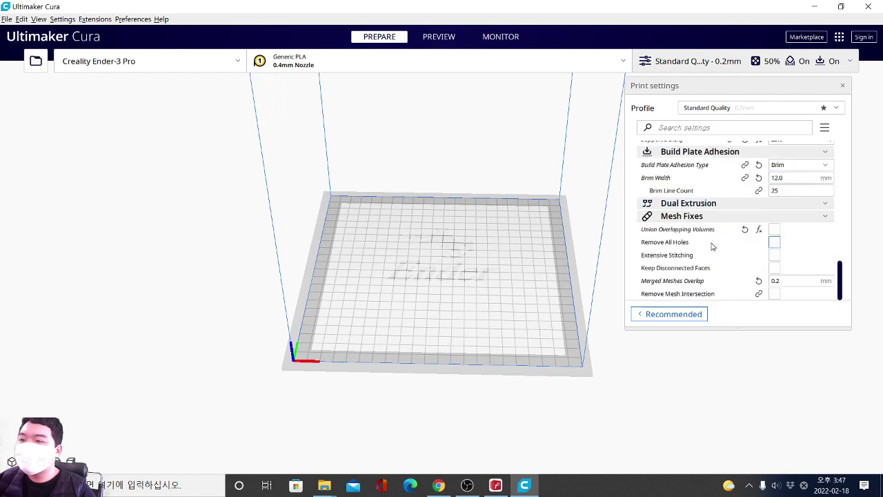
{"action": "scroll", "coordinate": [713, 243], "scroll_direction": "up", "scroll_amount": 12}
{"action": "right_click", "coordinate": [365, 236]}
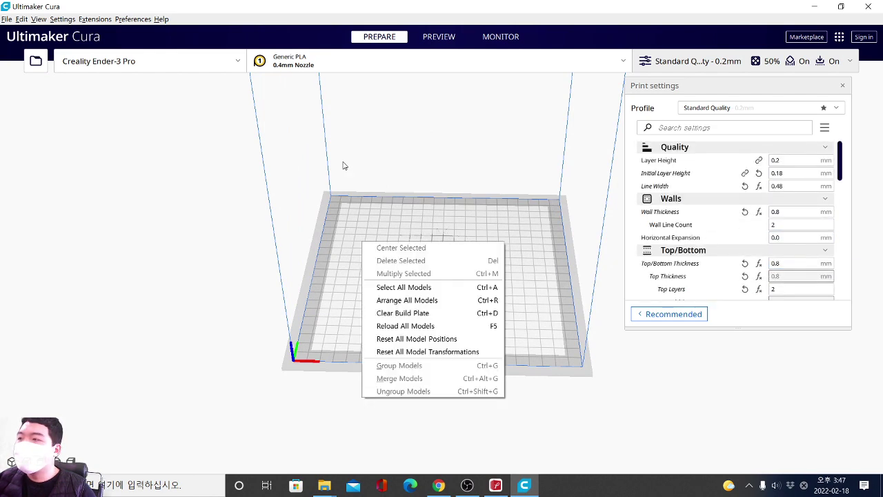
{"action": "left_click", "coordinate": [231, 147]}
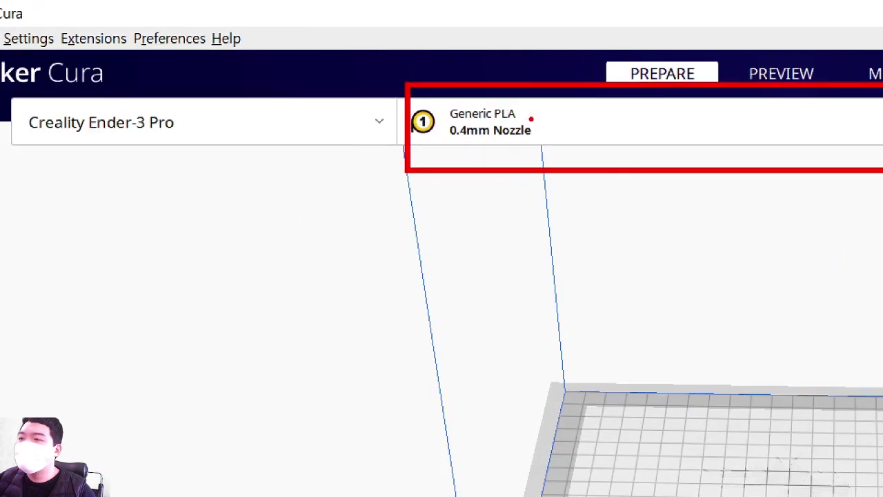
{"action": "mouse_move", "coordinate": [530, 130]}
{"action": "left_mouse_down"}
{"action": "mouse_move", "coordinate": [533, 94]}
{"action": "mouse_move", "coordinate": [527, 128]}
{"action": "left_mouse_up"}
{"action": "key", "text": "e"}
{"action": "left_click_drag", "start_coordinate": [448, 119], "coordinate": [593, 145]}
{"action": "key", "text": "e"}
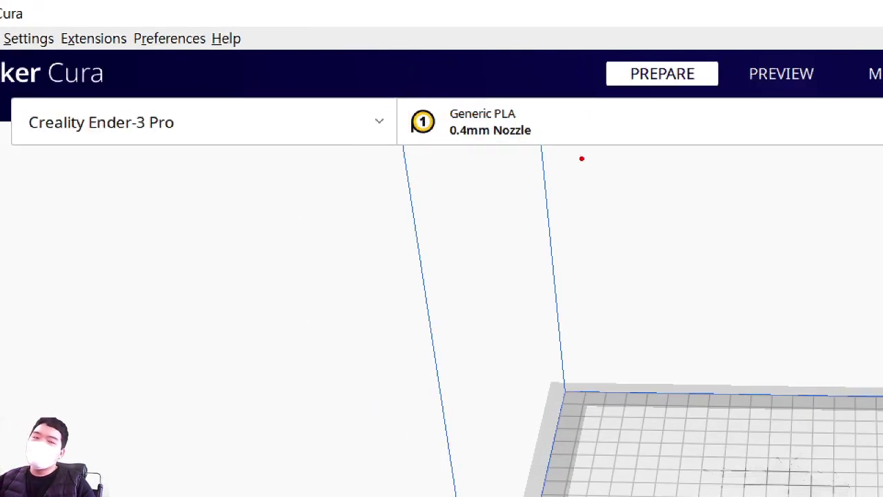
{"action": "key", "text": "Escape"}
{"action": "double_click", "coordinate": [285, 7]}
{"action": "double_click", "coordinate": [357, 30]}
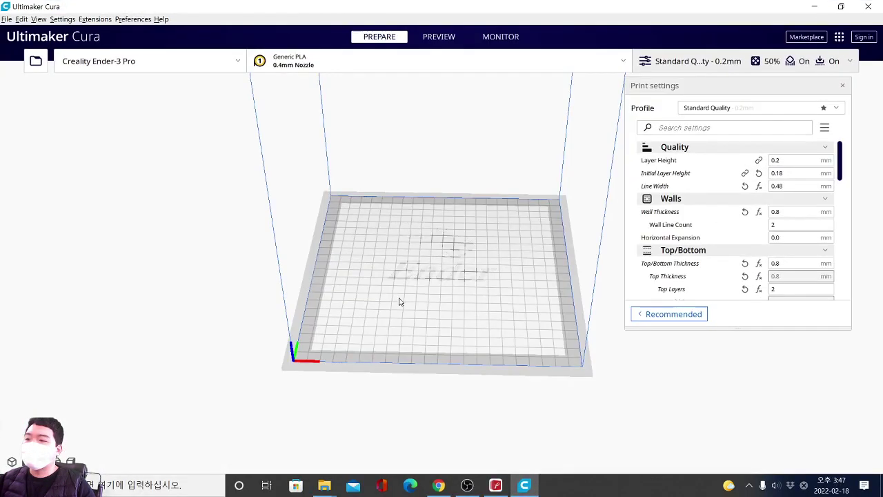
Switch to Chrome, close the remaining tabs including the cura search results, and return to Cura.
{"action": "left_click", "coordinate": [440, 483]}
{"action": "left_click", "coordinate": [271, 9]}
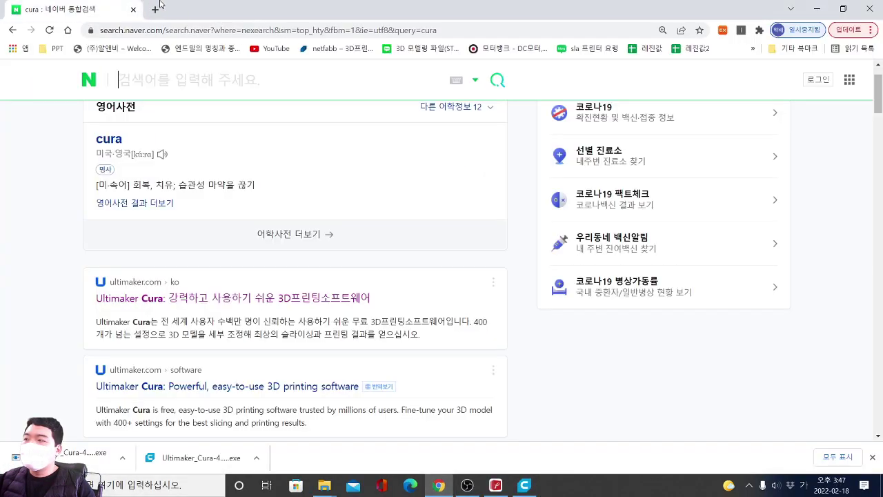
{"action": "left_click", "coordinate": [134, 9]}
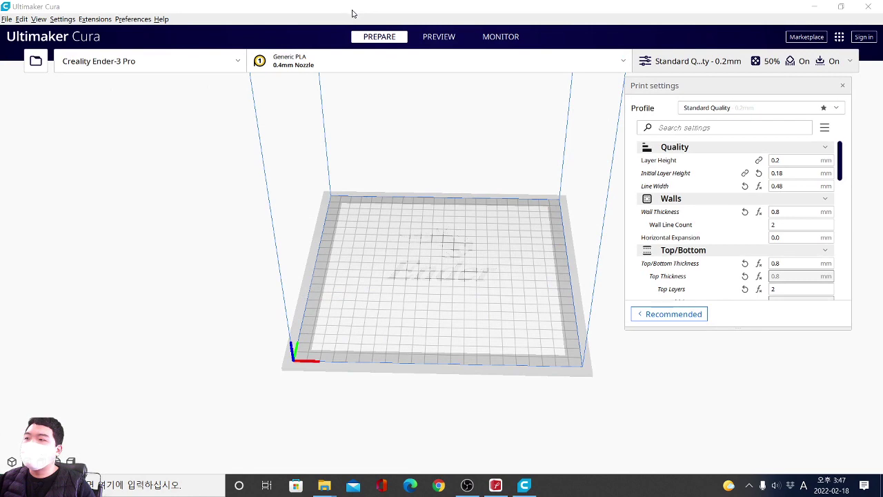
Open the material and nozzle configuration for the Ender-3 Pro and review the selectable nozzle sizes.
{"action": "left_click", "coordinate": [336, 63]}
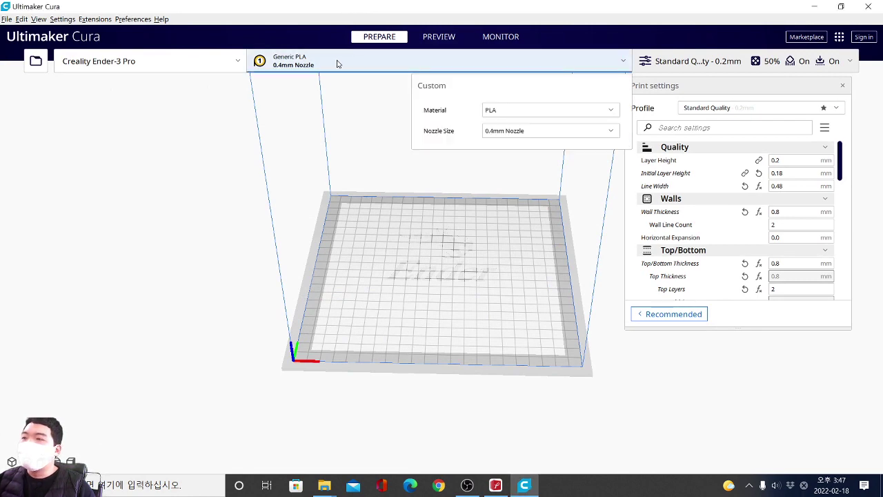
{"action": "left_click", "coordinate": [514, 133]}
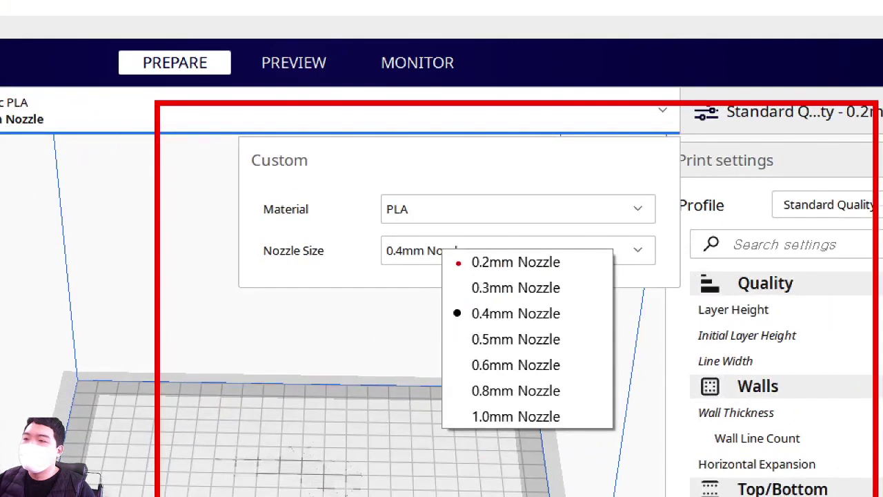
{"action": "mouse_move", "coordinate": [436, 223]}
{"action": "left_mouse_down"}
{"action": "mouse_move", "coordinate": [455, 237]}
{"action": "mouse_move", "coordinate": [525, 157]}
{"action": "left_mouse_up"}
{"action": "mouse_move", "coordinate": [404, 261]}
{"action": "left_mouse_down"}
{"action": "mouse_move", "coordinate": [411, 275]}
{"action": "mouse_move", "coordinate": [428, 201]}
{"action": "left_mouse_up"}
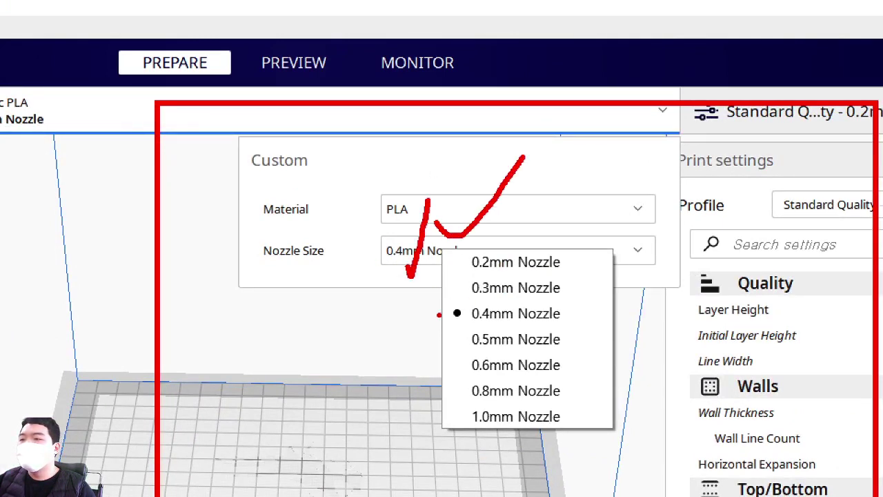
{"action": "left_click_drag", "start_coordinate": [386, 299], "coordinate": [444, 203]}
{"action": "left_click_drag", "start_coordinate": [398, 330], "coordinate": [444, 278]}
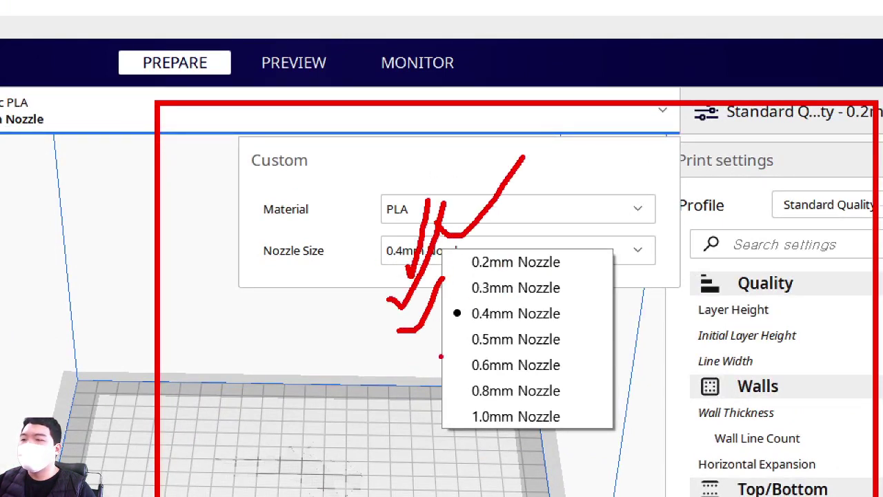
{"action": "left_click_drag", "start_coordinate": [419, 364], "coordinate": [454, 330]}
{"action": "left_click_drag", "start_coordinate": [421, 393], "coordinate": [466, 358]}
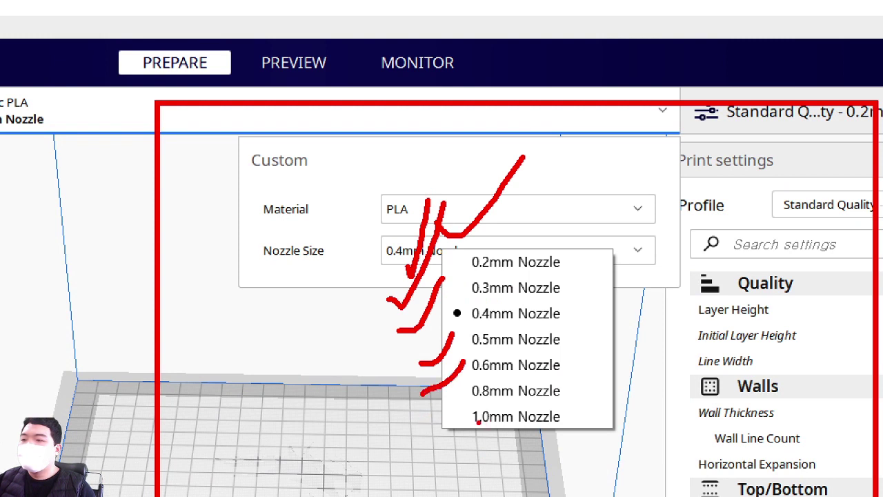
{"action": "left_click_drag", "start_coordinate": [430, 411], "coordinate": [665, 412]}
{"action": "key", "text": "e"}
{"action": "mouse_move", "coordinate": [520, 428]}
{"action": "left_mouse_down"}
{"action": "mouse_move", "coordinate": [596, 412]}
{"action": "mouse_move", "coordinate": [485, 495]}
{"action": "mouse_move", "coordinate": [563, 491]}
{"action": "mouse_move", "coordinate": [614, 439]}
{"action": "left_mouse_up"}
{"action": "key", "text": "e"}
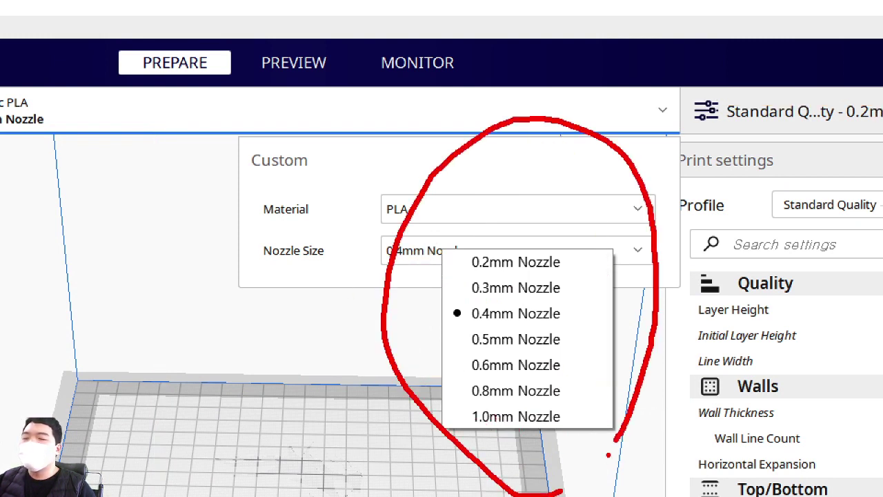
{"action": "key", "text": "e"}
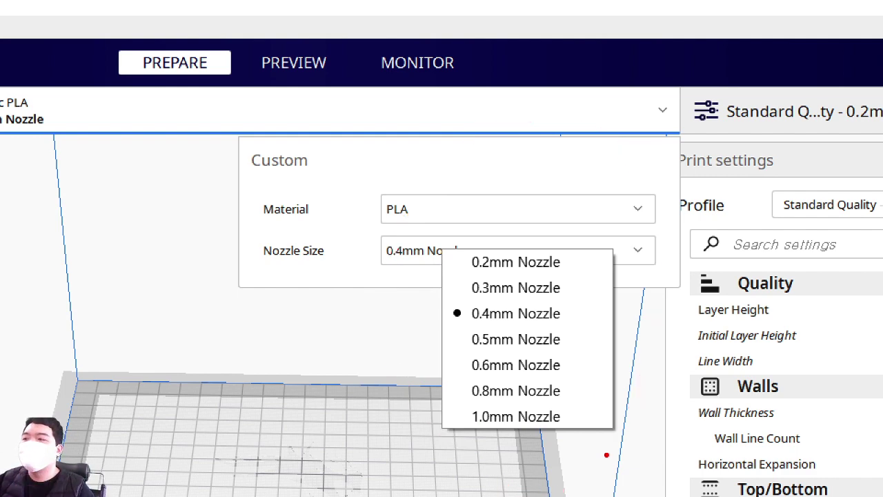
Show the material choices in the configuration and review the listed filament brands.
{"action": "left_click", "coordinate": [405, 216]}
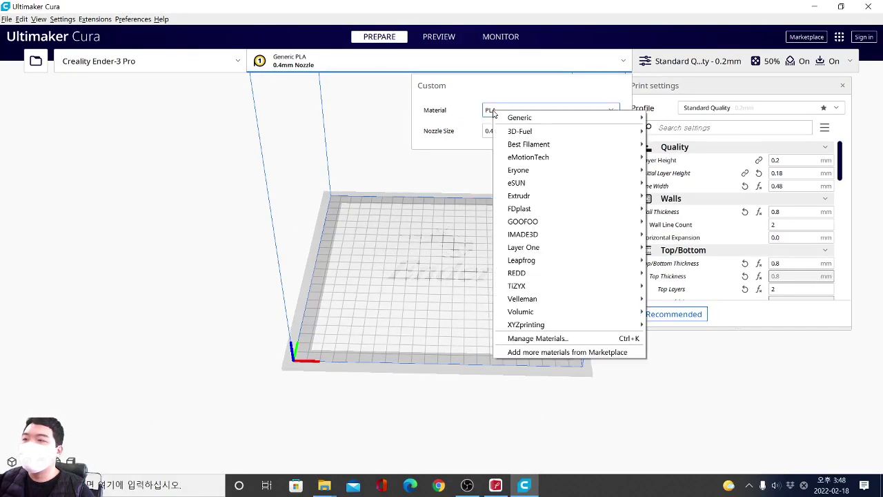
{"action": "mouse_move", "coordinate": [493, 106]}
{"action": "left_mouse_down", "text": "ctrl"}
{"action": "mouse_move", "coordinate": [631, 281]}
{"action": "mouse_move", "coordinate": [657, 362]}
{"action": "left_mouse_up", "text": "ctrl"}
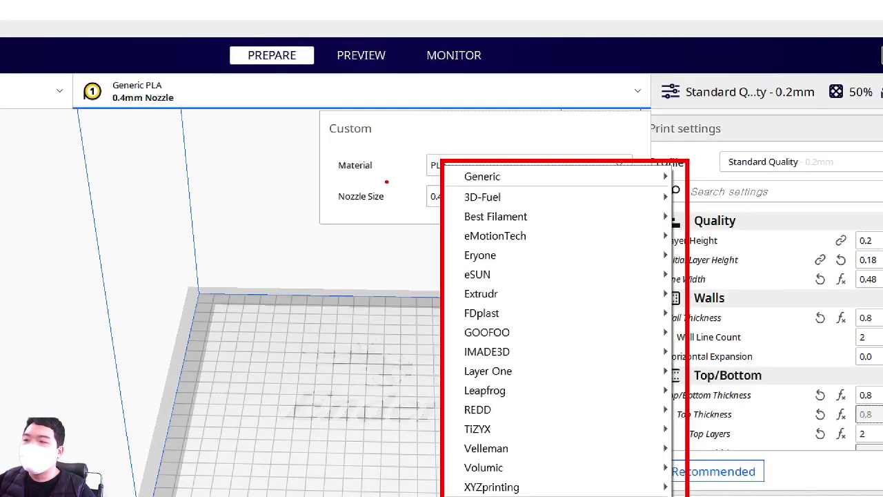
{"action": "mouse_move", "coordinate": [440, 202]}
{"action": "left_mouse_down"}
{"action": "mouse_move", "coordinate": [402, 268]}
{"action": "mouse_move", "coordinate": [422, 340]}
{"action": "mouse_move", "coordinate": [418, 450]}
{"action": "mouse_move", "coordinate": [433, 470]}
{"action": "left_mouse_up"}
{"action": "left_click_drag", "start_coordinate": [425, 435], "coordinate": [433, 312]}
{"action": "key", "text": "Escape"}
{"action": "key", "text": "Escape"}
Reopen the material choices and examine the filament types offered under GOOFOO, such as ABS and TPU.
{"action": "left_click", "coordinate": [535, 115]}
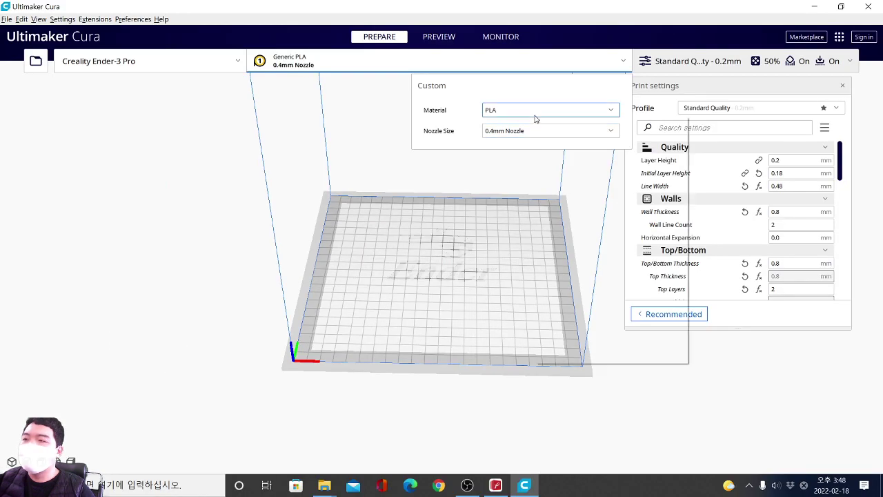
{"action": "mouse_move", "coordinate": [608, 202]}
{"action": "mouse_move", "coordinate": [608, 230]}
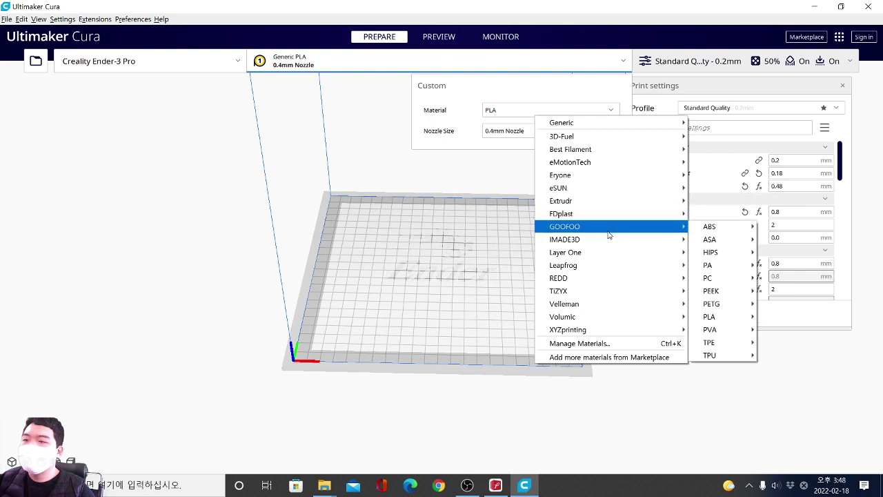
{"action": "left_click_drag", "start_coordinate": [690, 223], "coordinate": [773, 362]}
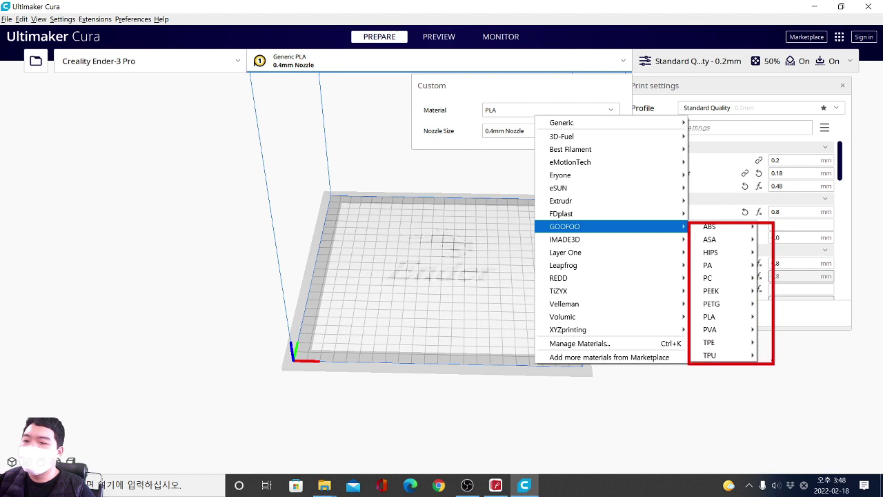
{"action": "mouse_move", "coordinate": [722, 228]}
{"action": "left_mouse_down"}
{"action": "mouse_move", "coordinate": [690, 229]}
{"action": "mouse_move", "coordinate": [717, 254]}
{"action": "left_mouse_up"}
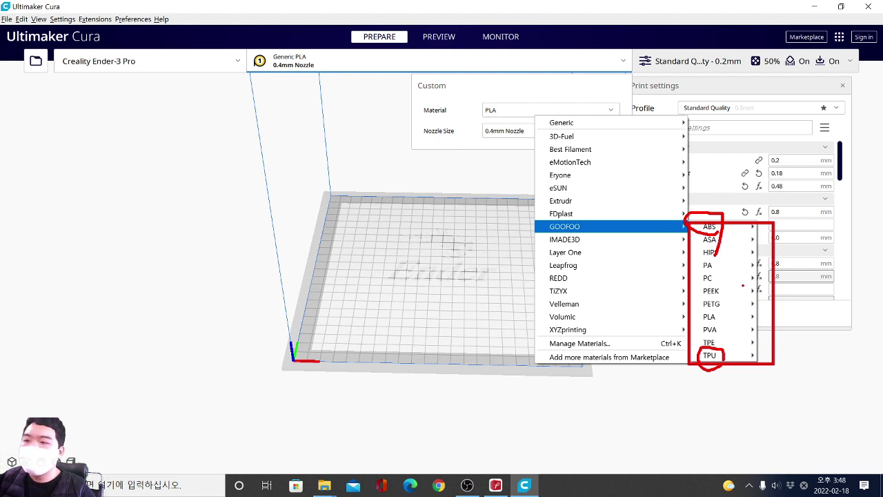
Examine the remaining GOOFOO filament types, such as PC and PVA, and close the material list.
{"action": "left_click_drag", "start_coordinate": [698, 285], "coordinate": [749, 283]}
{"action": "left_click_drag", "start_coordinate": [698, 338], "coordinate": [736, 336]}
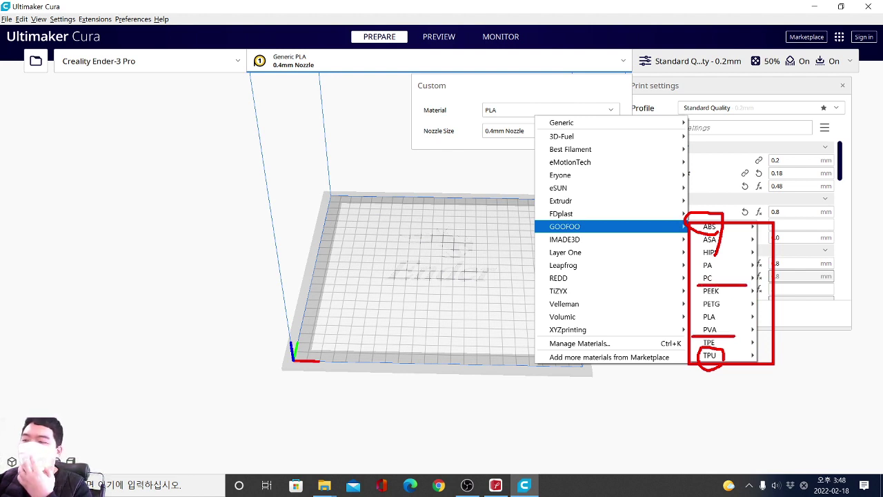
{"action": "key", "text": "e"}
{"action": "key", "text": "Escape"}
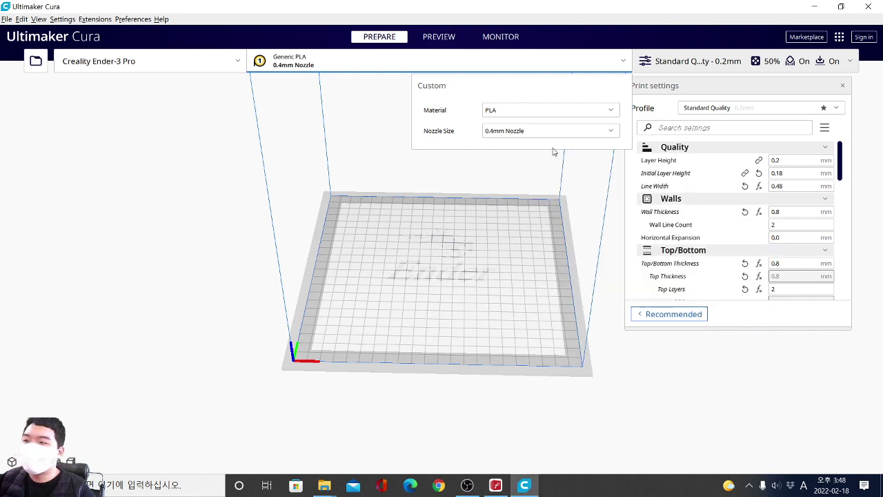
Reopen the material choices, examine the filament types under Best Filament, and close the list without choosing one.
{"action": "left_click", "coordinate": [511, 108]}
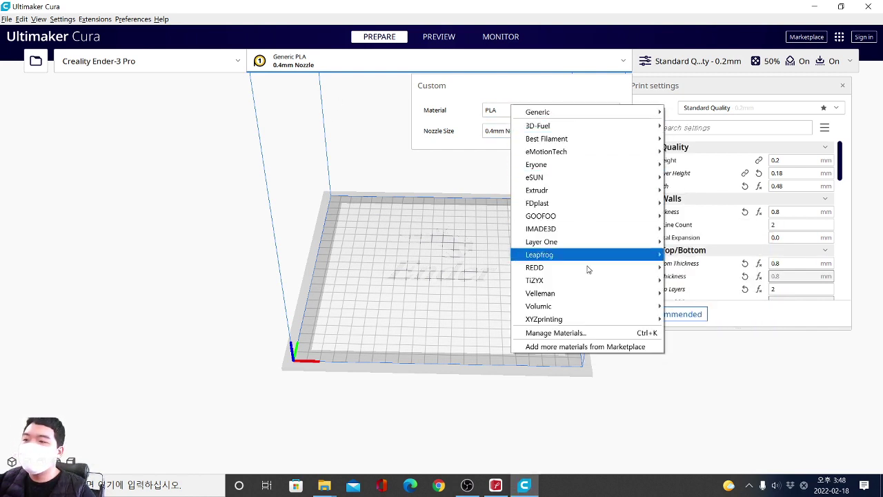
{"action": "left_click", "coordinate": [485, 113]}
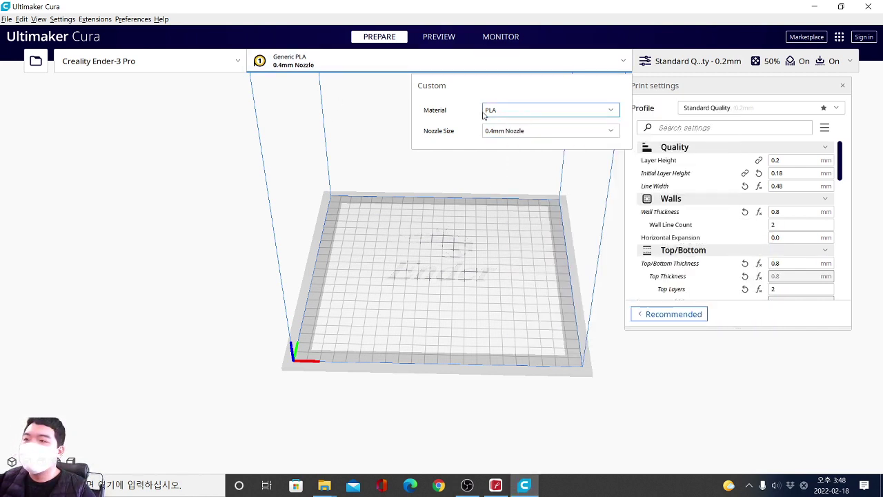
{"action": "left_click", "coordinate": [490, 113]}
{"action": "mouse_move", "coordinate": [538, 138]}
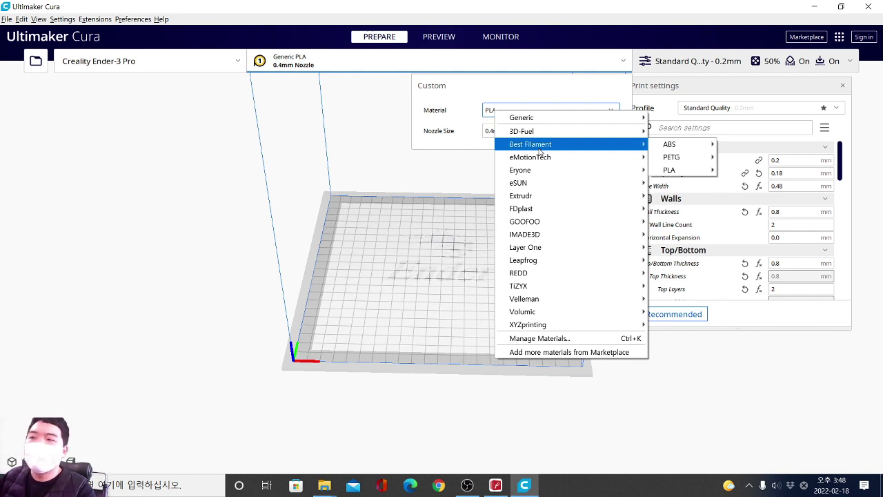
{"action": "left_click", "coordinate": [495, 94]}
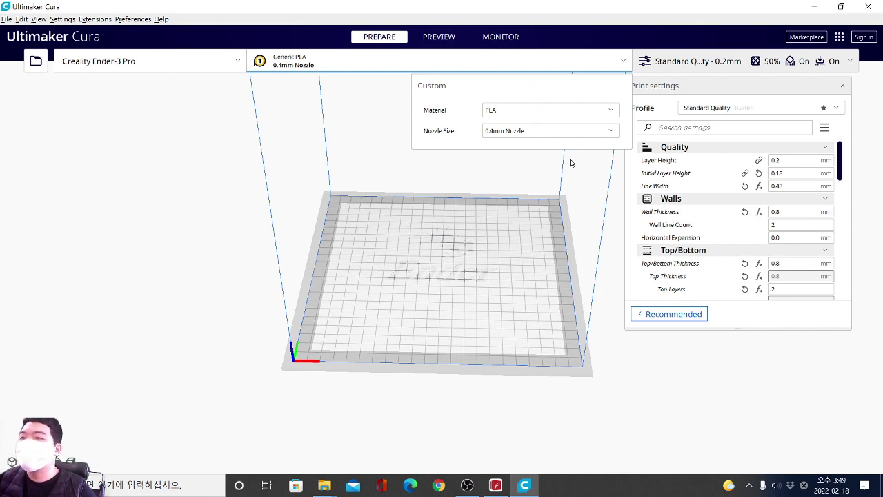
Close the material and nozzle configuration and switch the print settings to the recommended view.
{"action": "left_click", "coordinate": [842, 6]}
{"action": "double_click", "coordinate": [577, 29]}
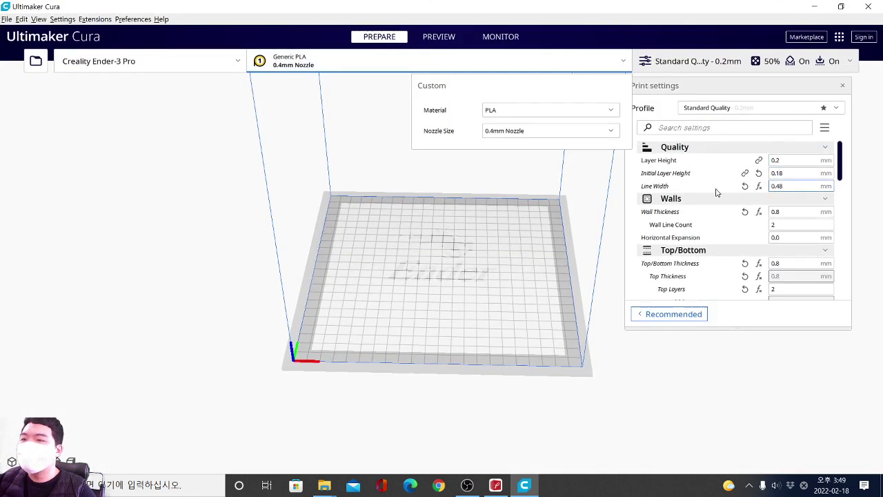
{"action": "left_click", "coordinate": [624, 63]}
{"action": "scroll", "coordinate": [739, 100], "scroll_direction": "up", "scroll_amount": 4}
{"action": "left_click", "coordinate": [702, 67]}
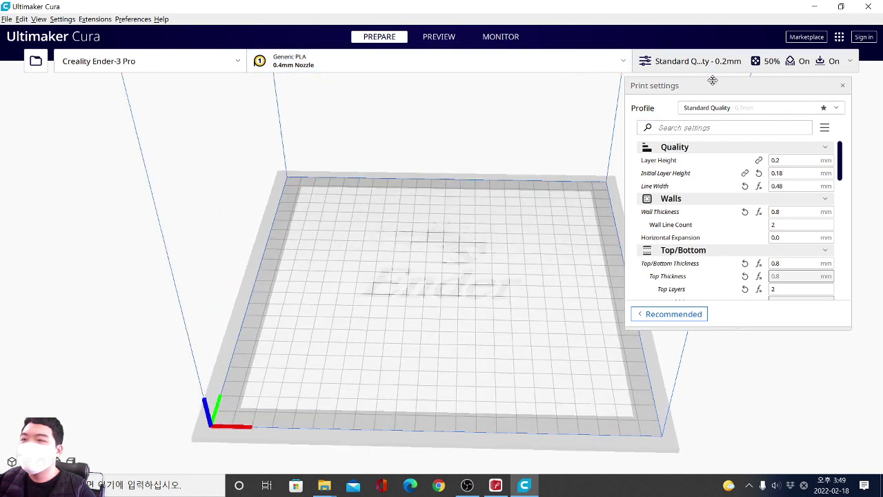
{"action": "left_click", "coordinate": [701, 67]}
{"action": "scroll", "coordinate": [538, 231], "scroll_direction": "down", "scroll_amount": 2}
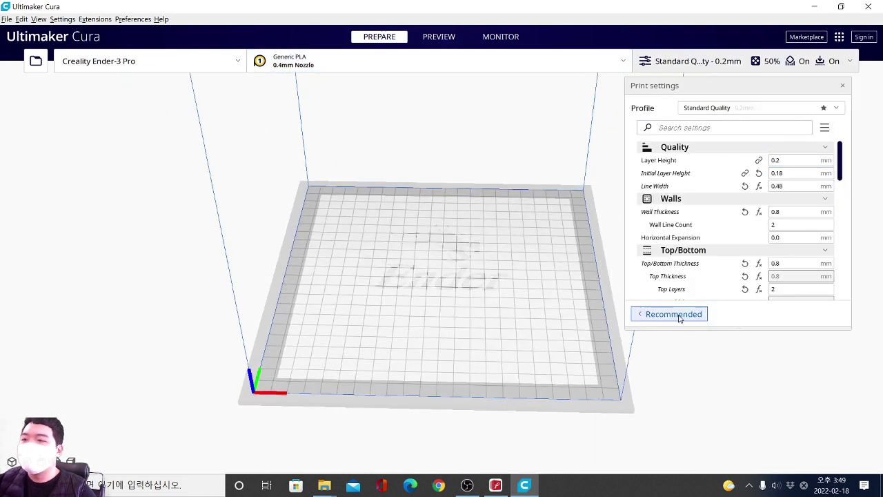
{"action": "left_click", "coordinate": [674, 314]}
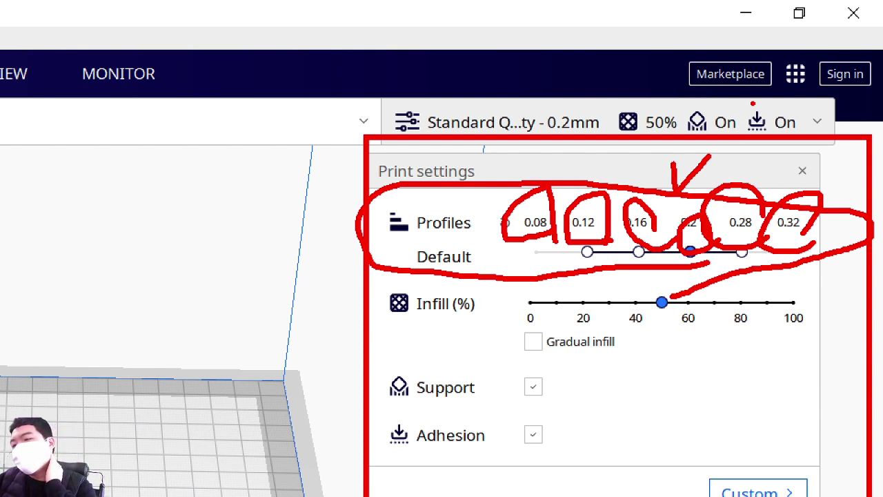
Examine the infill percentage range in the recommended print settings, from 0 to 100.
{"action": "mouse_move", "coordinate": [384, 282]}
{"action": "left_mouse_down", "text": "ctrl"}
{"action": "mouse_move", "coordinate": [880, 353]}
{"action": "mouse_move", "coordinate": [850, 390]}
{"action": "left_mouse_up", "text": "ctrl"}
{"action": "key", "text": "e"}
{"action": "left_click_drag", "start_coordinate": [363, 272], "coordinate": [835, 369], "text": "ctrl"}
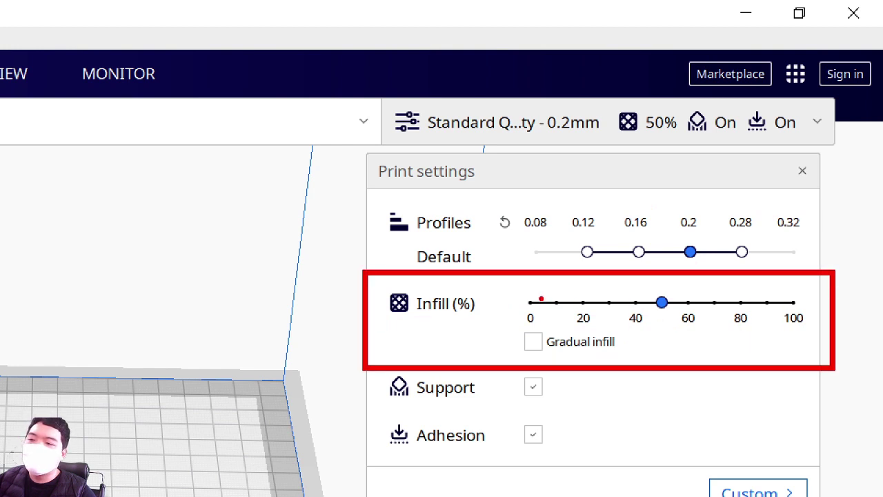
{"action": "mouse_move", "coordinate": [663, 304]}
{"action": "left_mouse_down"}
{"action": "mouse_move", "coordinate": [687, 277]}
{"action": "mouse_move", "coordinate": [794, 290]}
{"action": "mouse_move", "coordinate": [794, 308]}
{"action": "left_mouse_up"}
{"action": "left_click_drag", "start_coordinate": [777, 301], "coordinate": [809, 326]}
{"action": "left_click_drag", "start_coordinate": [812, 294], "coordinate": [808, 326]}
{"action": "mouse_move", "coordinate": [662, 301]}
{"action": "left_mouse_down"}
{"action": "mouse_move", "coordinate": [653, 289]}
{"action": "mouse_move", "coordinate": [500, 287]}
{"action": "mouse_move", "coordinate": [510, 292]}
{"action": "mouse_move", "coordinate": [503, 304]}
{"action": "left_mouse_up"}
{"action": "left_click_drag", "start_coordinate": [503, 304], "coordinate": [528, 284]}
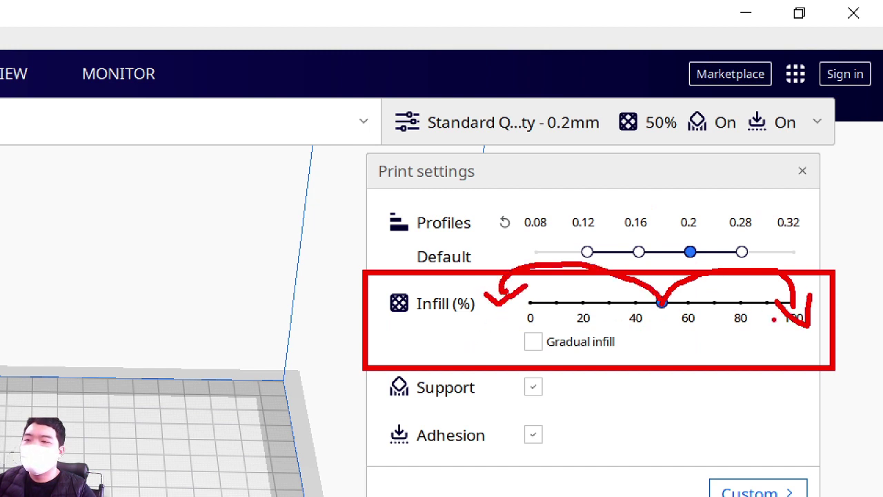
{"action": "mouse_move", "coordinate": [756, 444]}
{"action": "left_mouse_down"}
{"action": "mouse_move", "coordinate": [347, 410]}
{"action": "mouse_move", "coordinate": [533, 93]}
{"action": "mouse_move", "coordinate": [839, 372]}
{"action": "mouse_move", "coordinate": [746, 453]}
{"action": "left_mouse_up"}
{"action": "key", "text": "e"}
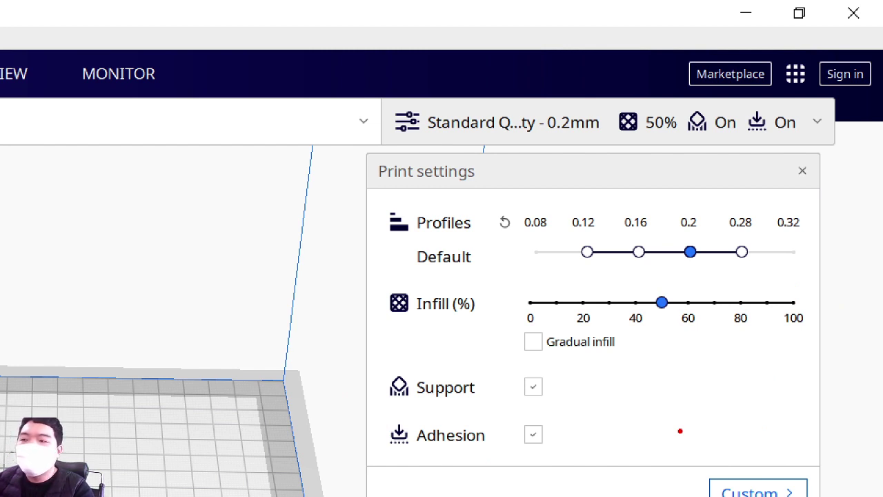
Review the profile and infill options together, and the recommended print settings as a whole.
{"action": "mouse_move", "coordinate": [358, 183]}
{"action": "left_mouse_down", "text": "ctrl"}
{"action": "mouse_move", "coordinate": [853, 381]}
{"action": "mouse_move", "coordinate": [869, 378]}
{"action": "mouse_move", "coordinate": [856, 379]}
{"action": "left_mouse_up", "text": "ctrl"}
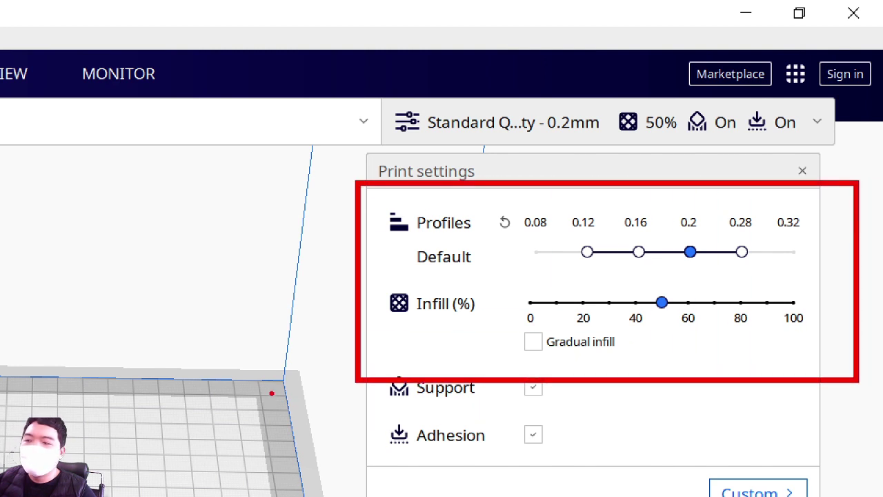
{"action": "left_click_drag", "start_coordinate": [367, 357], "coordinate": [375, 362], "text": "ctrl"}
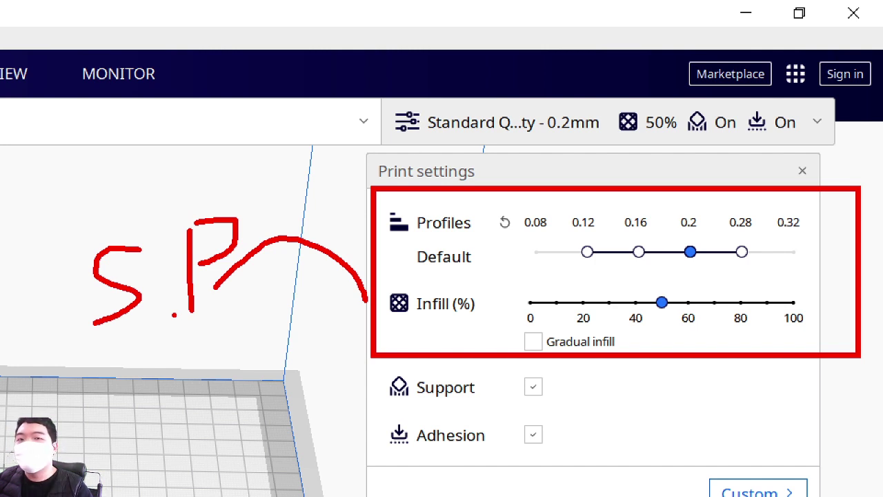
{"action": "mouse_move", "coordinate": [409, 352]}
{"action": "left_mouse_down"}
{"action": "mouse_move", "coordinate": [149, 344]}
{"action": "mouse_move", "coordinate": [543, 332]}
{"action": "mouse_move", "coordinate": [525, 352]}
{"action": "left_mouse_up"}
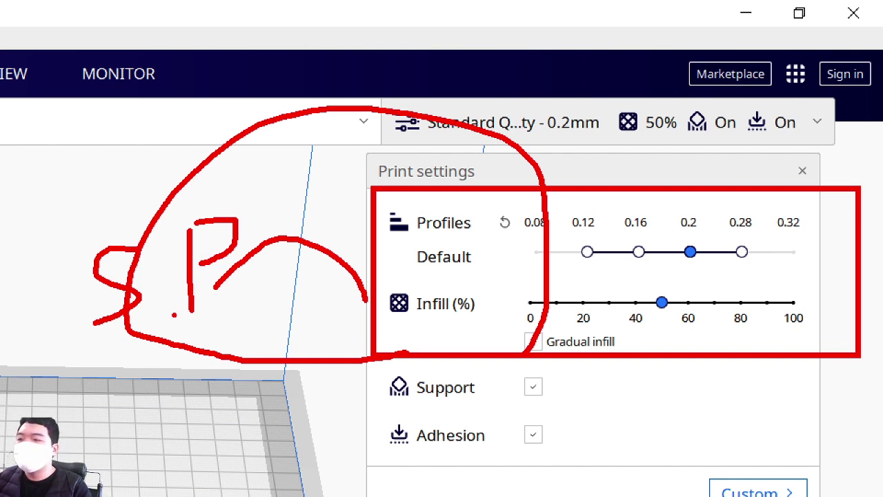
{"action": "key", "text": "Escape"}
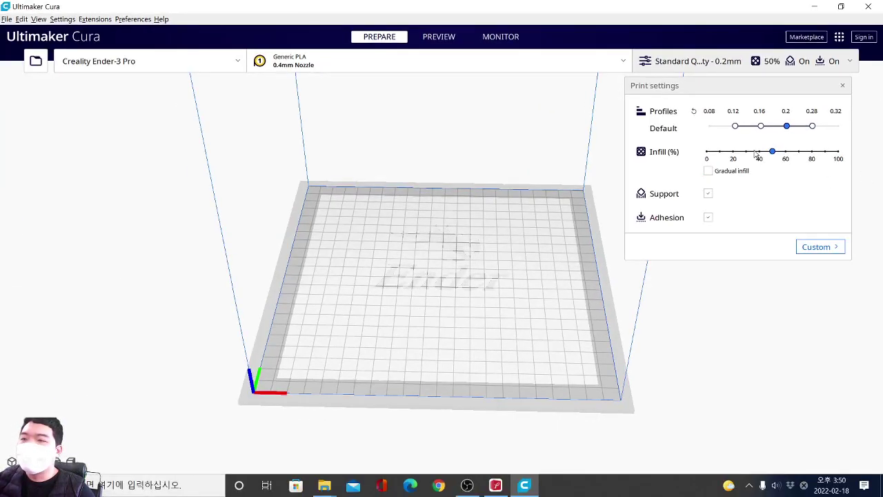
{"action": "mouse_move", "coordinate": [633, 84]}
{"action": "left_mouse_down", "text": "ctrl"}
{"action": "mouse_move", "coordinate": [846, 217]}
{"action": "mouse_move", "coordinate": [863, 267]}
{"action": "left_mouse_up", "text": "ctrl"}
{"action": "mouse_move", "coordinate": [634, 164]}
{"action": "left_mouse_down"}
{"action": "mouse_move", "coordinate": [562, 188]}
{"action": "mouse_move", "coordinate": [587, 218]}
{"action": "left_mouse_up"}
{"action": "mouse_move", "coordinate": [620, 141]}
{"action": "left_mouse_down"}
{"action": "mouse_move", "coordinate": [531, 158]}
{"action": "mouse_move", "coordinate": [550, 164]}
{"action": "left_mouse_up"}
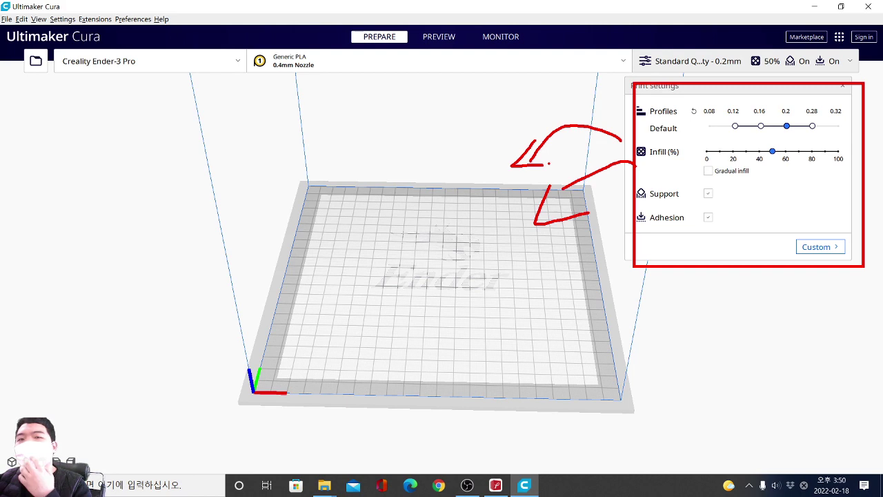
{"action": "key", "text": "Escape"}
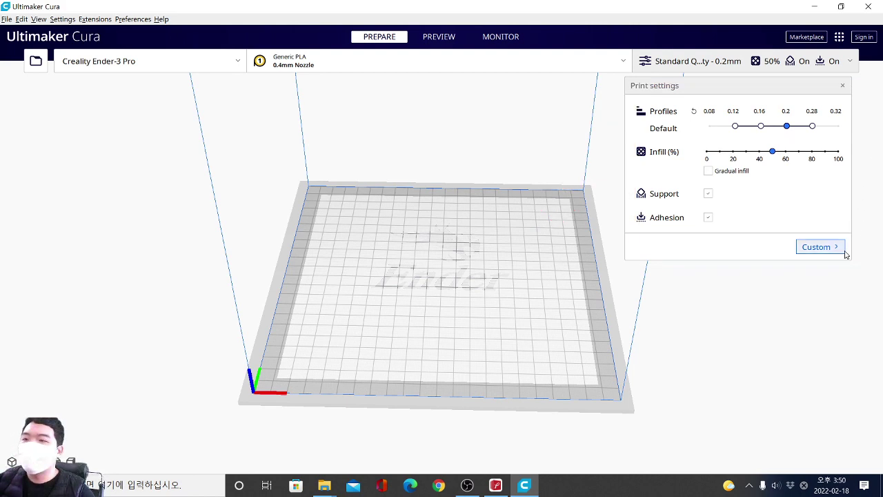
Switch the print settings to the custom view and examine the layer height, initial layer height and line width under Quality.
{"action": "left_click", "coordinate": [817, 247]}
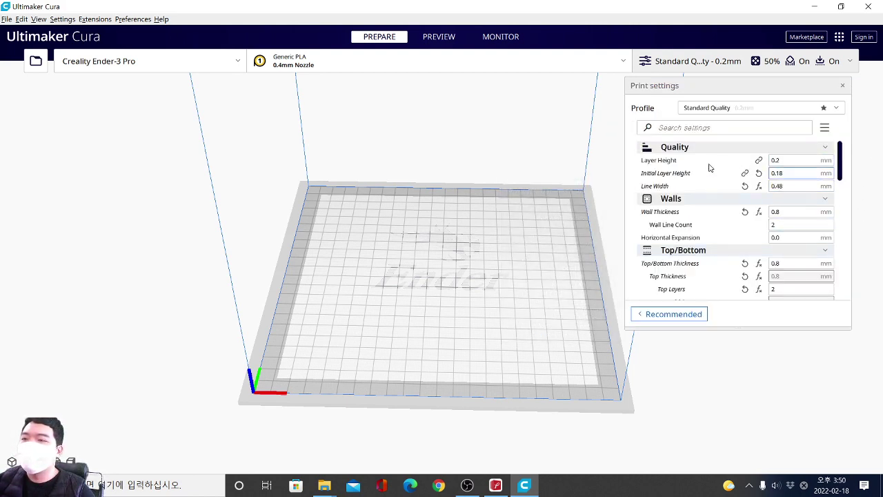
{"action": "key", "text": "ctrl+2"}
{"action": "left_click_drag", "start_coordinate": [623, 135], "coordinate": [853, 201], "text": "ctrl"}
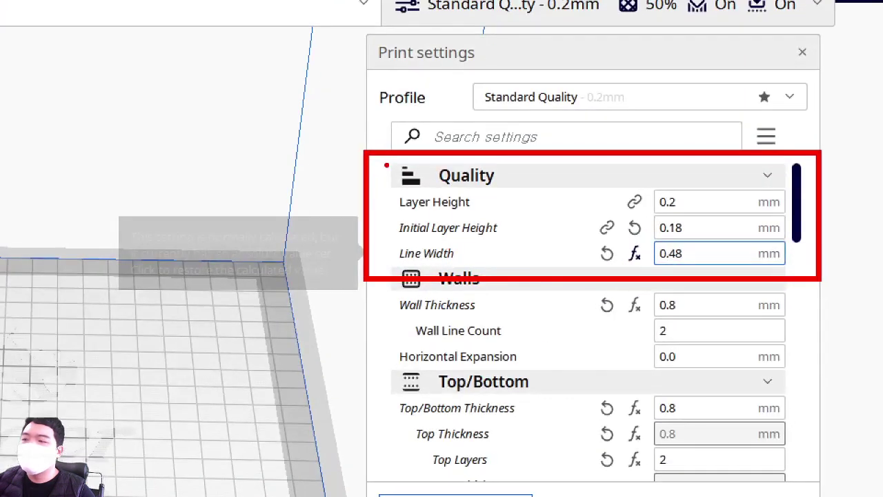
{"action": "left_click_drag", "start_coordinate": [344, 148], "coordinate": [389, 102]}
{"action": "mouse_move", "coordinate": [443, 181]}
{"action": "left_mouse_down"}
{"action": "mouse_move", "coordinate": [407, 191]}
{"action": "mouse_move", "coordinate": [546, 165]}
{"action": "left_mouse_up"}
{"action": "key", "text": "e"}
{"action": "left_click_drag", "start_coordinate": [471, 222], "coordinate": [450, 163]}
{"action": "key", "text": "e"}
{"action": "mouse_move", "coordinate": [508, 245]}
{"action": "left_mouse_down"}
{"action": "mouse_move", "coordinate": [338, 232]}
{"action": "mouse_move", "coordinate": [525, 211]}
{"action": "mouse_move", "coordinate": [533, 236]}
{"action": "left_mouse_up"}
{"action": "key", "text": "e"}
{"action": "mouse_move", "coordinate": [467, 260]}
{"action": "left_mouse_down"}
{"action": "mouse_move", "coordinate": [375, 256]}
{"action": "mouse_move", "coordinate": [462, 253]}
{"action": "left_mouse_up"}
{"action": "key", "text": "e"}
{"action": "key", "text": "Escape"}
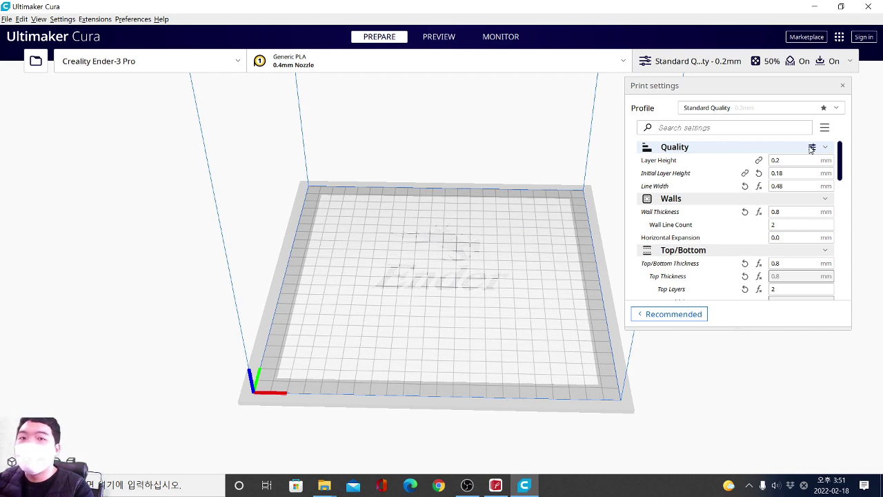
Open the setting visibility preferences from the Quality category, compare the ticked items with the listed print settings, and close them.
{"action": "left_click", "coordinate": [812, 147]}
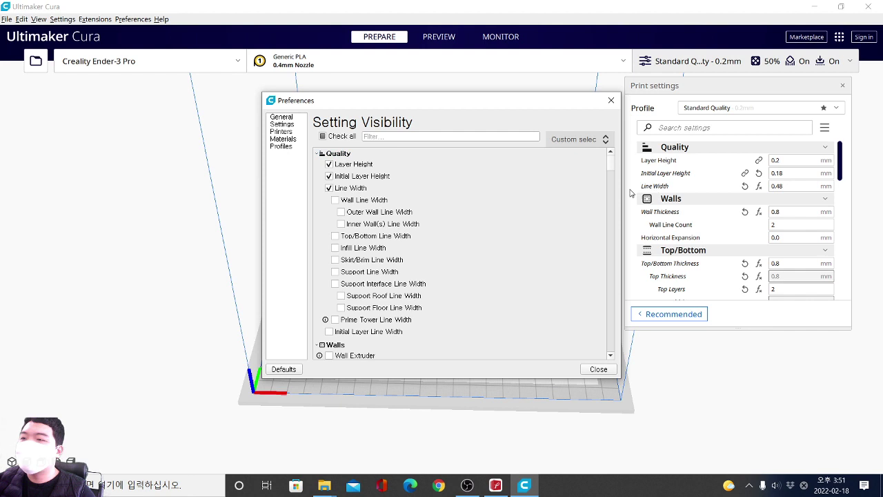
{"action": "mouse_move", "coordinate": [630, 167]}
{"action": "left_mouse_down", "text": "ctrl"}
{"action": "mouse_move", "coordinate": [743, 194]}
{"action": "mouse_move", "coordinate": [838, 192]}
{"action": "left_mouse_up", "text": "ctrl"}
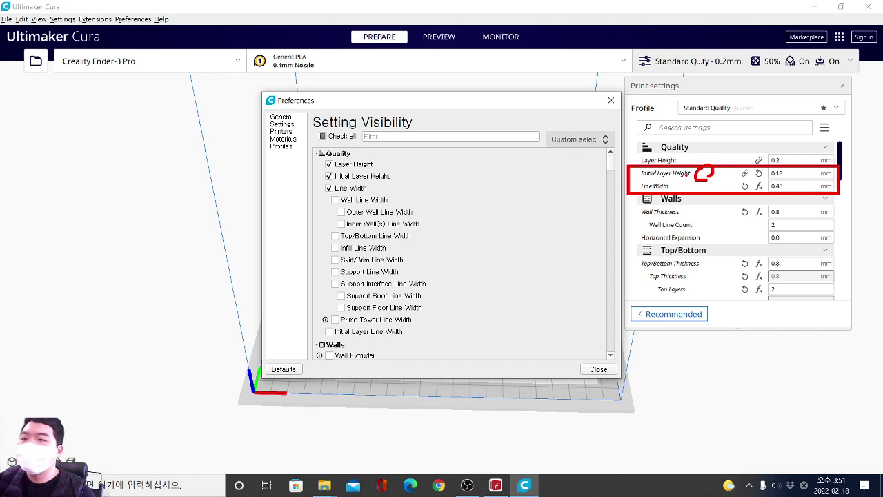
{"action": "key", "text": "Escape"}
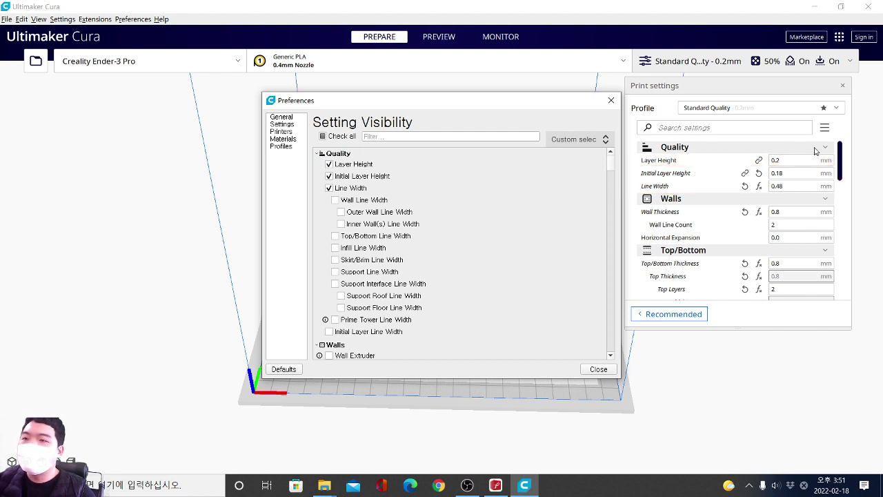
{"action": "left_click", "coordinate": [599, 369]}
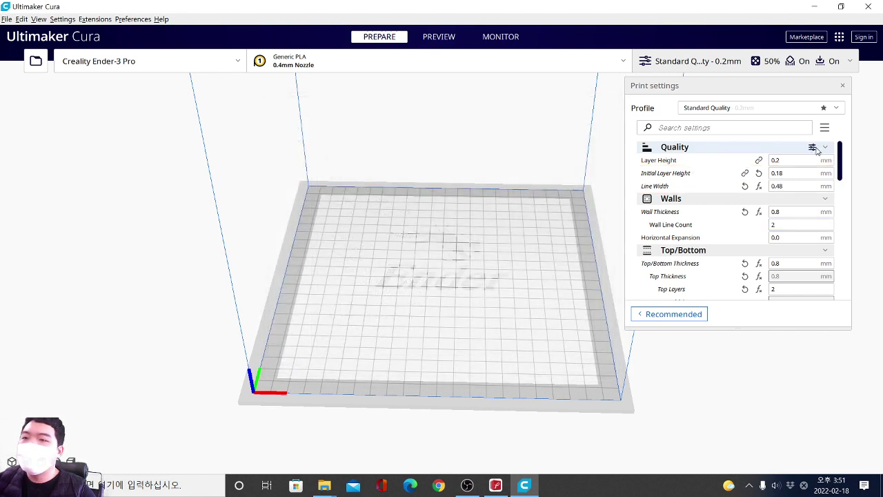
Reopen the setting visibility preferences, browse the Quality, Walls and Top/Bottom options, and close them without changes.
{"action": "mouse_move", "coordinate": [634, 135]}
{"action": "left_mouse_down", "text": "ctrl"}
{"action": "mouse_move", "coordinate": [762, 207]}
{"action": "mouse_move", "coordinate": [853, 319]}
{"action": "left_mouse_up", "text": "ctrl"}
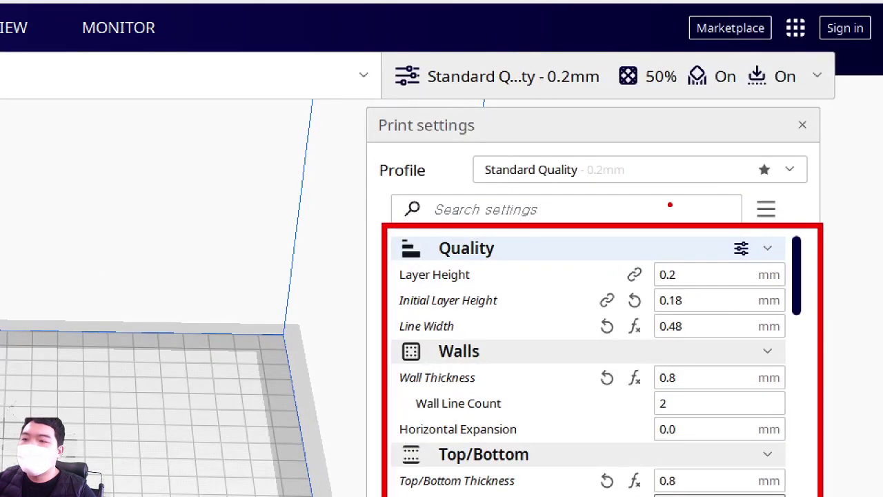
{"action": "mouse_move", "coordinate": [670, 205]}
{"action": "left_mouse_down"}
{"action": "mouse_move", "coordinate": [694, 249]}
{"action": "mouse_move", "coordinate": [730, 176]}
{"action": "left_mouse_up"}
{"action": "mouse_move", "coordinate": [756, 260]}
{"action": "left_mouse_down"}
{"action": "mouse_move", "coordinate": [737, 265]}
{"action": "mouse_move", "coordinate": [721, 250]}
{"action": "mouse_move", "coordinate": [744, 221]}
{"action": "mouse_move", "coordinate": [759, 272]}
{"action": "left_mouse_up"}
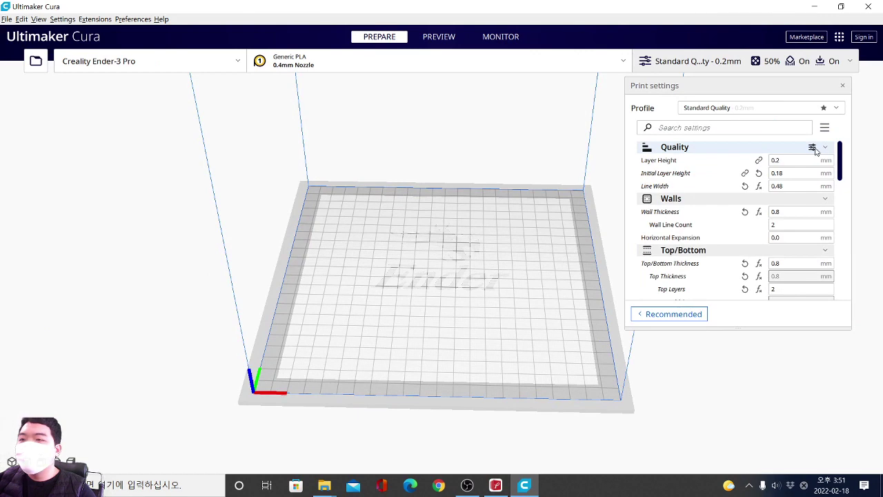
{"action": "left_click", "coordinate": [741, 249]}
{"action": "scroll", "coordinate": [394, 201], "scroll_direction": "down", "scroll_amount": 10}
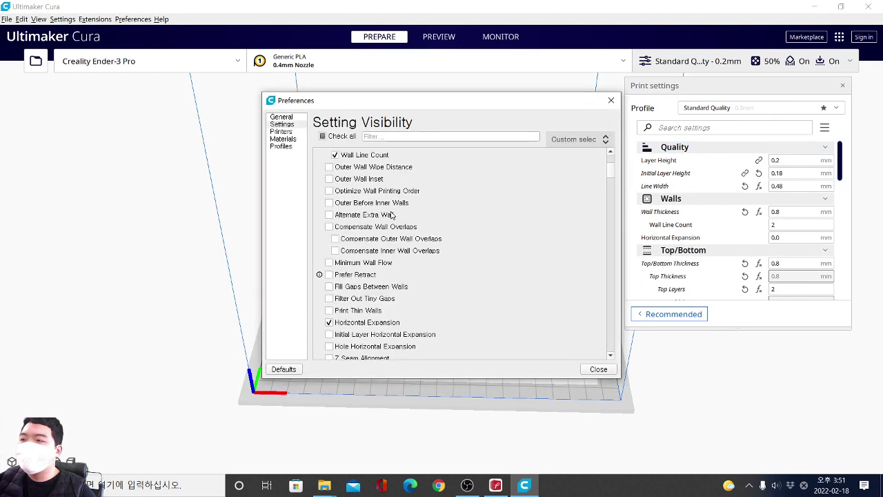
{"action": "scroll", "coordinate": [356, 250], "scroll_direction": "down", "scroll_amount": 3}
{"action": "scroll", "coordinate": [437, 239], "scroll_direction": "up", "scroll_amount": 12}
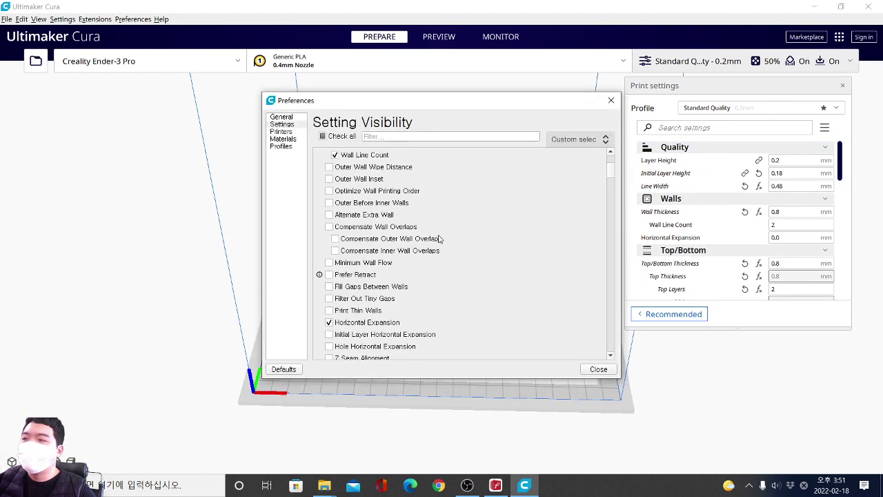
{"action": "mouse_move", "coordinate": [612, 177]}
{"action": "left_mouse_down"}
{"action": "mouse_move", "coordinate": [606, 352]}
{"action": "mouse_move", "coordinate": [612, 181]}
{"action": "left_mouse_up"}
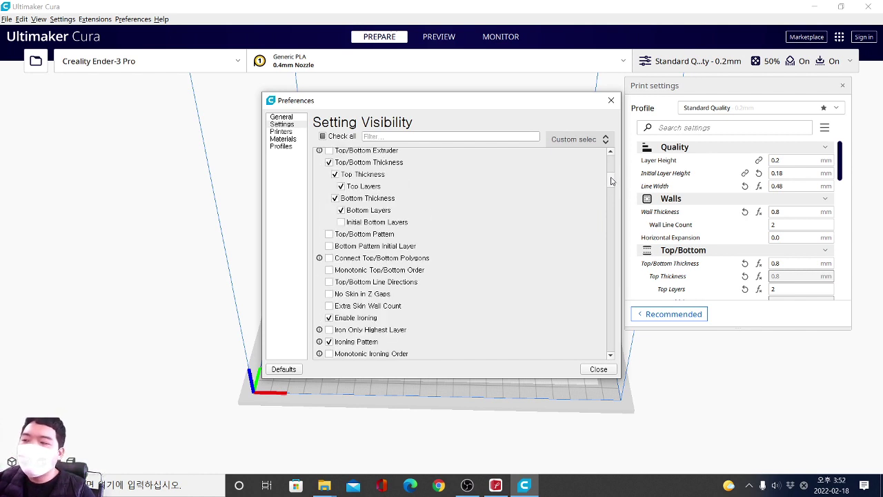
{"action": "left_click_drag", "start_coordinate": [612, 181], "coordinate": [609, 139]}
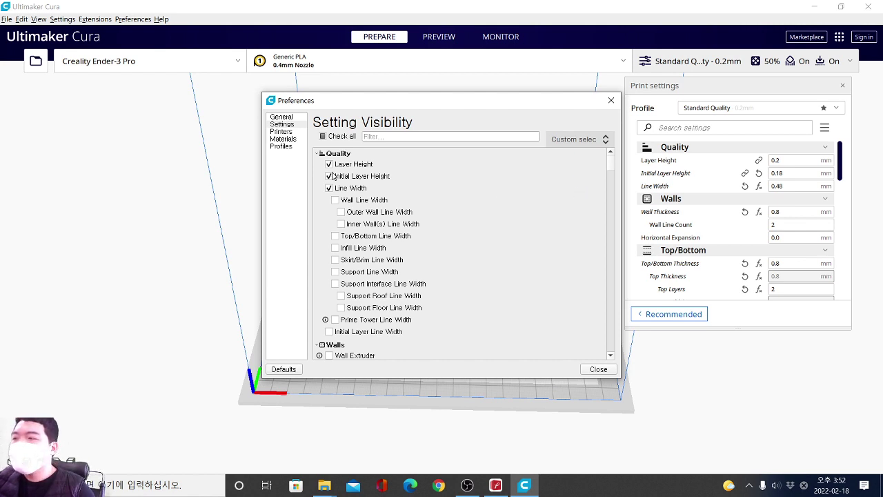
{"action": "scroll", "coordinate": [356, 179], "scroll_direction": "down", "scroll_amount": 5}
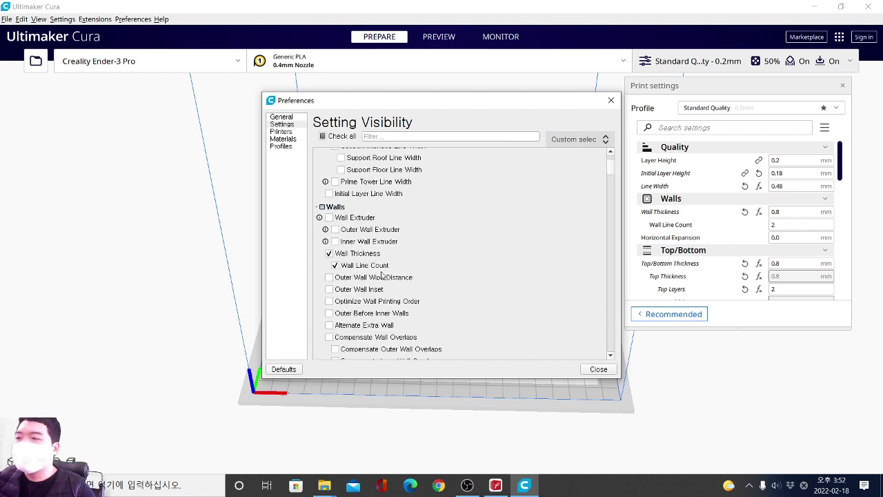
{"action": "scroll", "coordinate": [348, 207], "scroll_direction": "up", "scroll_amount": 5}
{"action": "key", "text": "Escape"}
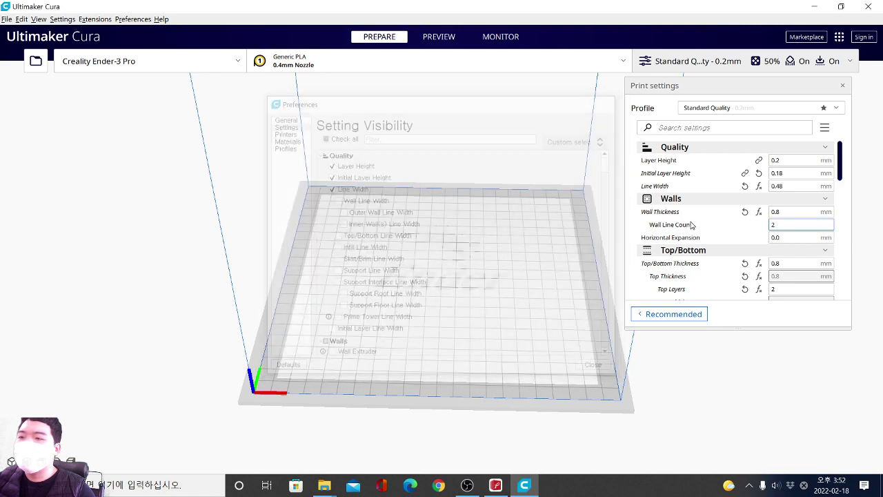
Look through the list of custom print settings and return to its Quality section.
{"action": "scroll", "coordinate": [690, 224], "scroll_direction": "down", "scroll_amount": 2}
{"action": "scroll", "coordinate": [690, 225], "scroll_direction": "down", "scroll_amount": 5}
{"action": "scroll", "coordinate": [687, 231], "scroll_direction": "up", "scroll_amount": 7}
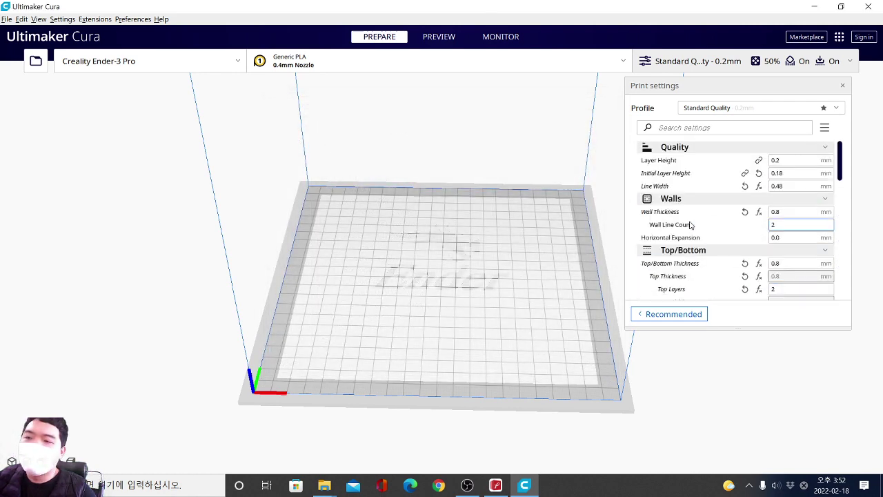
Review the Quality, Walls and Top/Bottom sections of the custom print settings, focusing on layer height, initial layer height and line width.
{"action": "scroll", "coordinate": [673, 242], "scroll_direction": "down", "scroll_amount": 1}
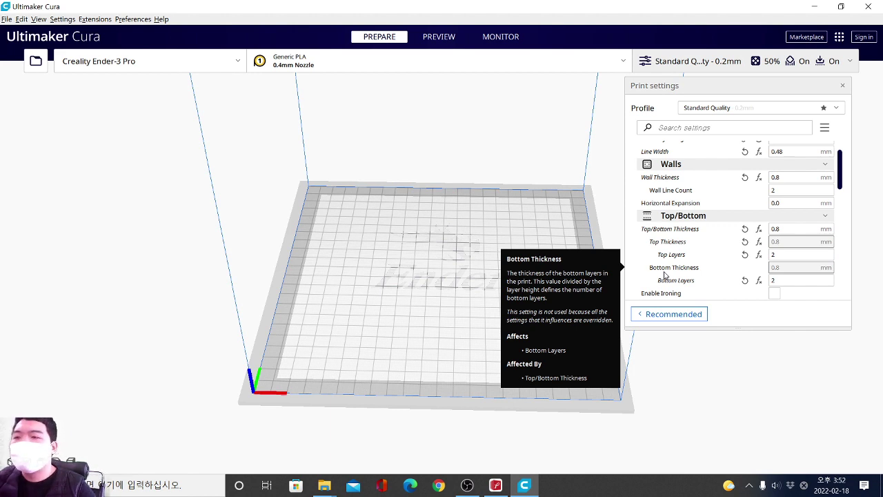
{"action": "scroll", "coordinate": [821, 218], "scroll_direction": "up", "scroll_amount": 1}
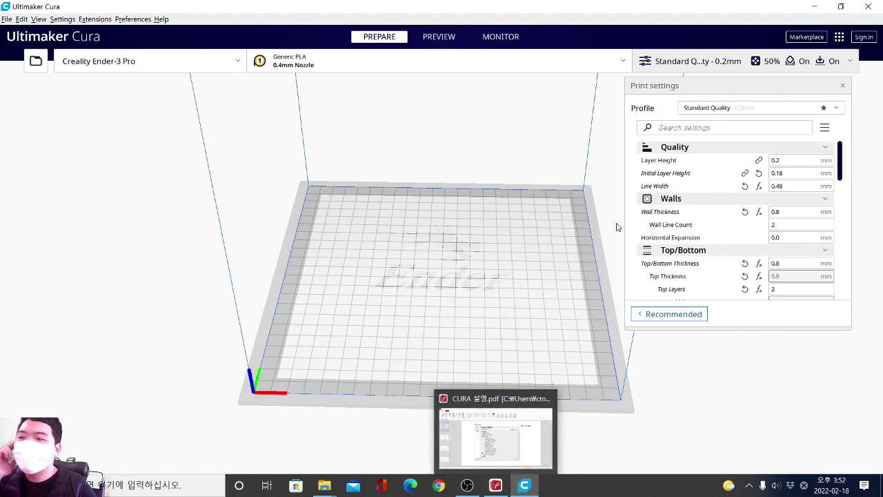
{"action": "left_click_drag", "start_coordinate": [731, 175], "coordinate": [838, 194]}
{"action": "mouse_move", "coordinate": [592, 139]}
{"action": "left_mouse_down"}
{"action": "mouse_move", "coordinate": [616, 150]}
{"action": "mouse_move", "coordinate": [618, 84]}
{"action": "left_mouse_up"}
{"action": "left_click_drag", "start_coordinate": [632, 172], "coordinate": [533, 177]}
{"action": "left_click_drag", "start_coordinate": [542, 157], "coordinate": [555, 200]}
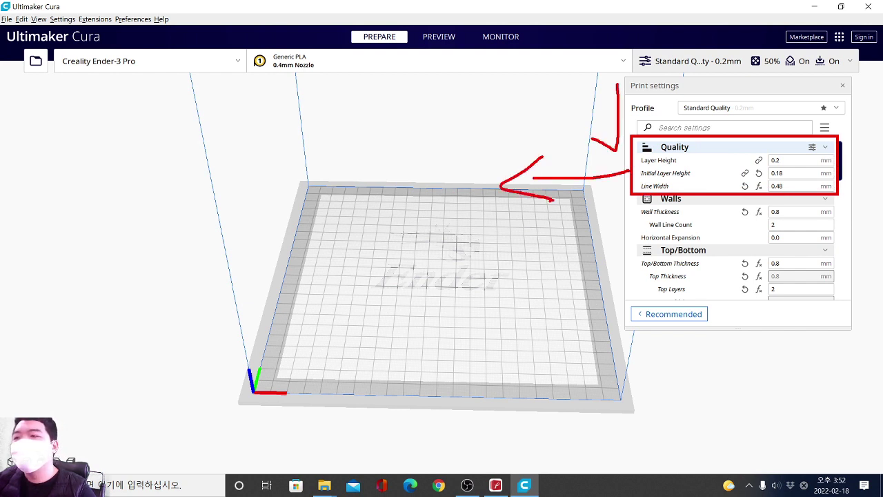
{"action": "key", "text": "e"}
{"action": "key", "text": "Escape"}
Switch to the document CURA 설명.pdf and read the page 2 explanation of Layer Height, Initial Layer and Line Width.
{"action": "key", "text": "super+Down"}
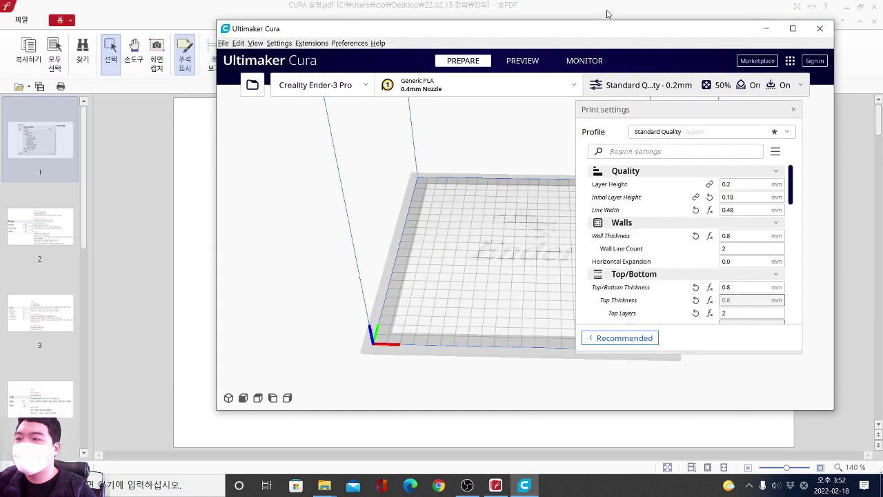
{"action": "left_click", "coordinate": [119, 126]}
{"action": "scroll", "coordinate": [355, 241], "scroll_direction": "down", "scroll_amount": 5}
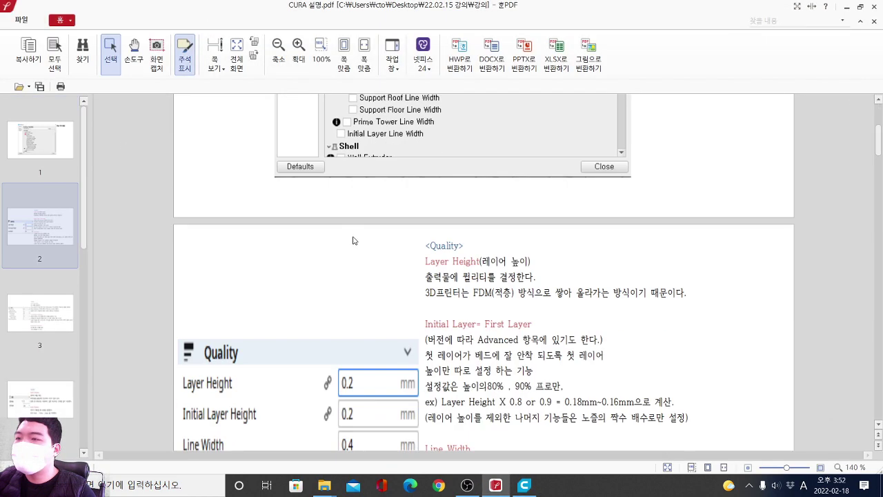
{"action": "scroll", "coordinate": [355, 241], "scroll_direction": "down", "scroll_amount": 3}
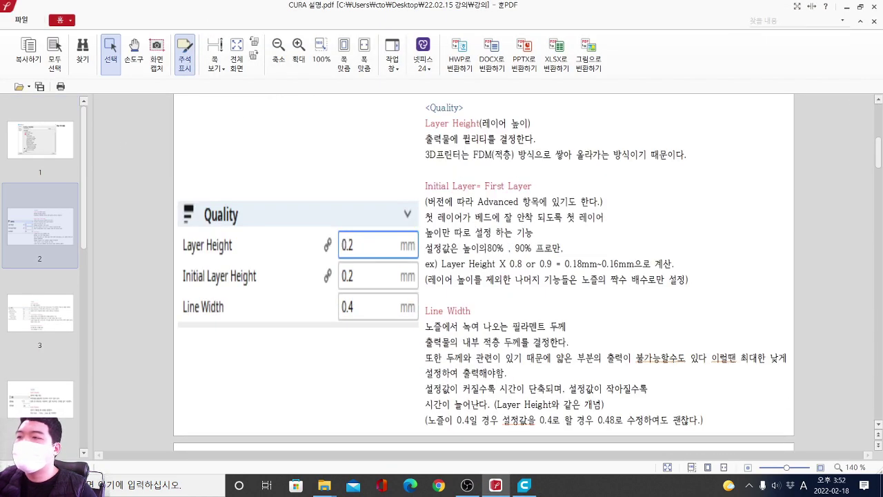
{"action": "left_click_drag", "start_coordinate": [170, 97], "coordinate": [804, 428], "text": "ctrl"}
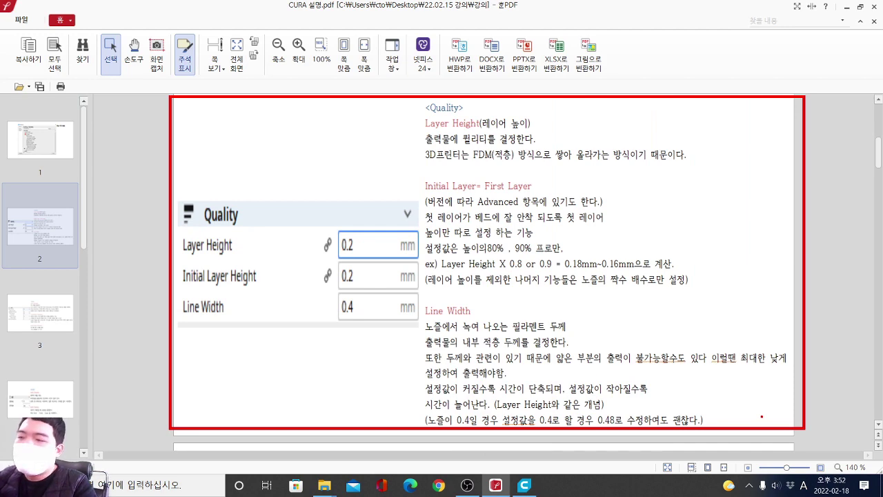
{"action": "key", "text": "e"}
{"action": "key", "text": "Escape"}
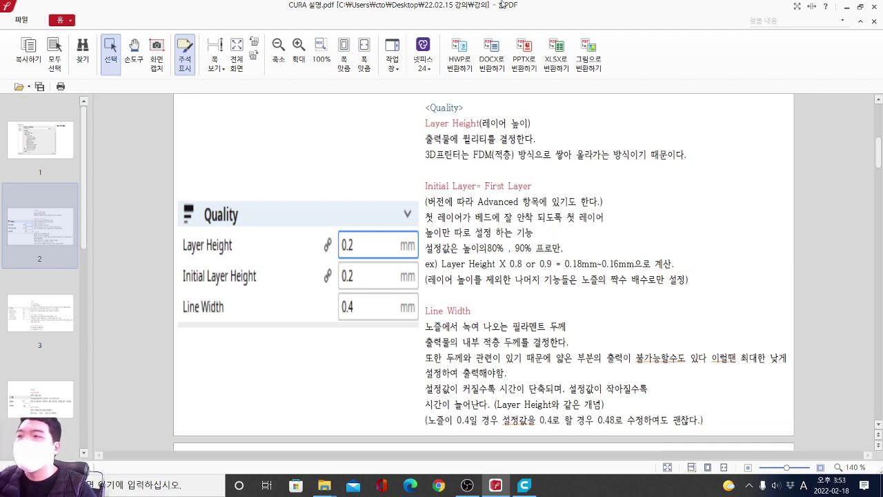
Minimize the PDF document and go up to the 22.02.15 강의 folder in File Explorer.
{"action": "left_click_drag", "start_coordinate": [502, 5], "coordinate": [500, 33]}
{"action": "left_click", "coordinate": [767, 28]}
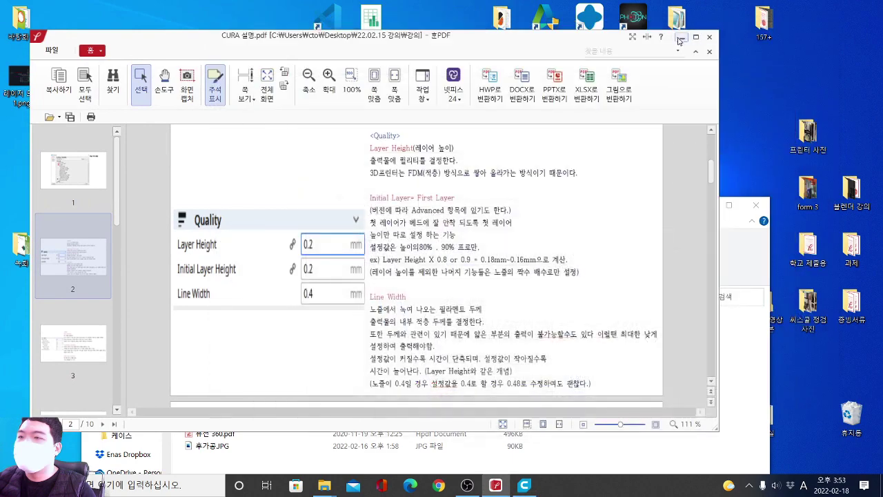
{"action": "left_click", "coordinate": [682, 37]}
{"action": "left_click", "coordinate": [615, 206]}
{"action": "left_click_drag", "start_coordinate": [615, 205], "coordinate": [619, 66]}
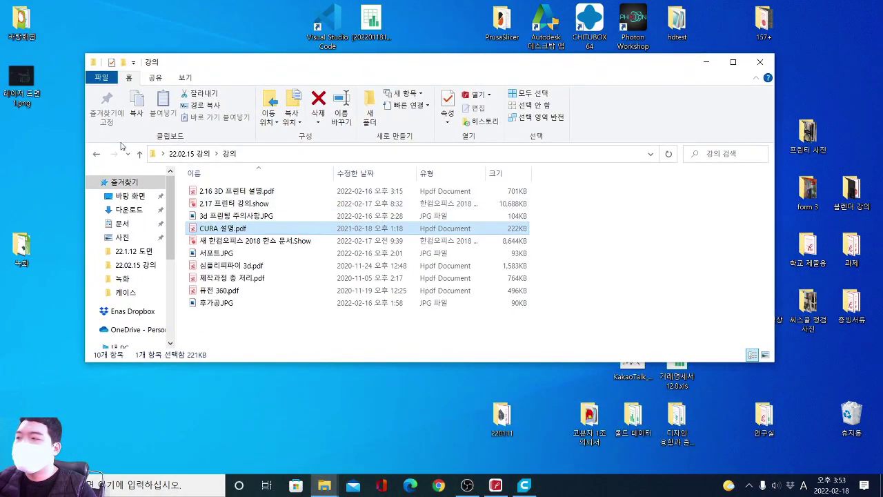
{"action": "left_click", "coordinate": [96, 154]}
{"action": "left_click", "coordinate": [292, 315]}
Load 예제 1.STL, 예제 2.STL and 예제3.STL from the folder into Ultimaker Cura and maximize its window.
{"action": "left_click", "coordinate": [528, 485]}
{"action": "left_click_drag", "start_coordinate": [476, 36], "coordinate": [548, 37]}
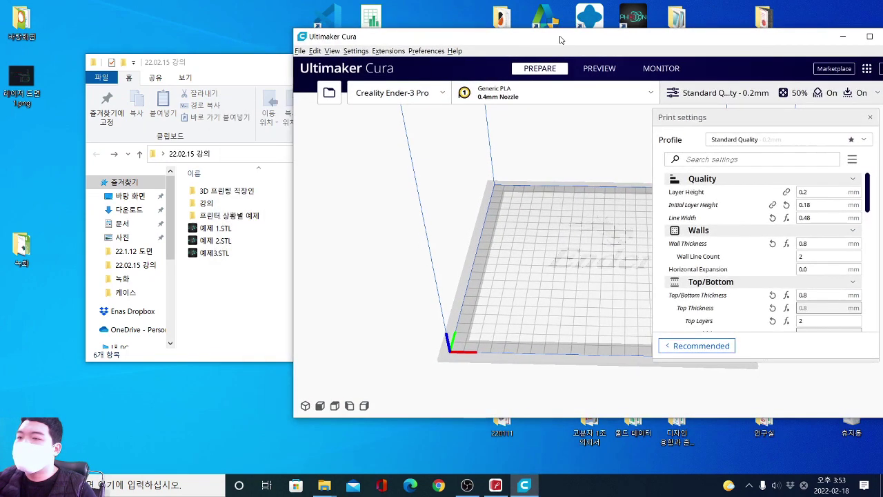
{"action": "left_click", "coordinate": [873, 114]}
{"action": "left_click", "coordinate": [228, 255]}
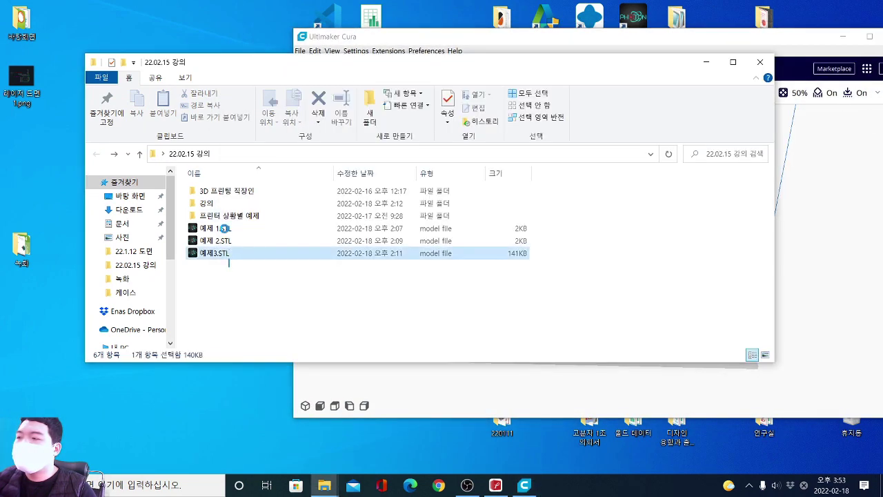
{"action": "left_click_drag", "start_coordinate": [333, 66], "coordinate": [181, 37]}
{"action": "left_click", "coordinate": [74, 260]}
{"action": "mouse_move", "coordinate": [74, 262]}
{"action": "left_mouse_down"}
{"action": "mouse_move", "coordinate": [71, 198]}
{"action": "mouse_move", "coordinate": [552, 218]}
{"action": "left_mouse_up"}
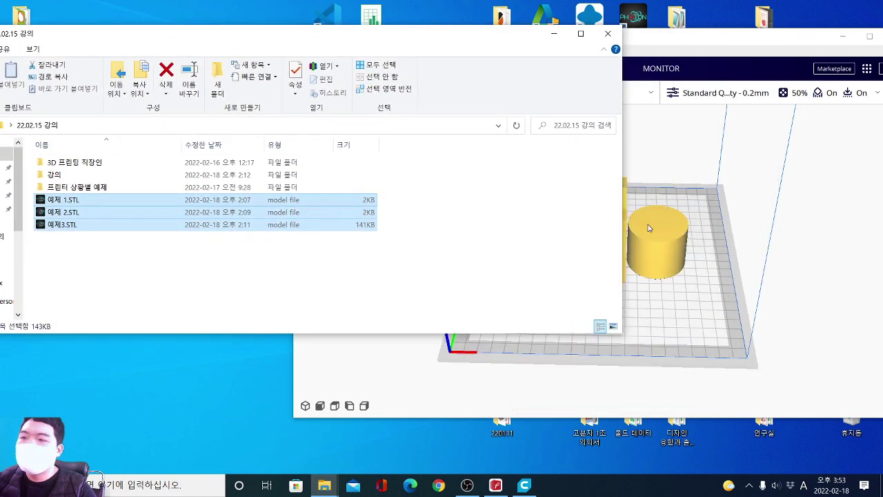
{"action": "left_click", "coordinate": [554, 34]}
{"action": "double_click", "coordinate": [550, 38]}
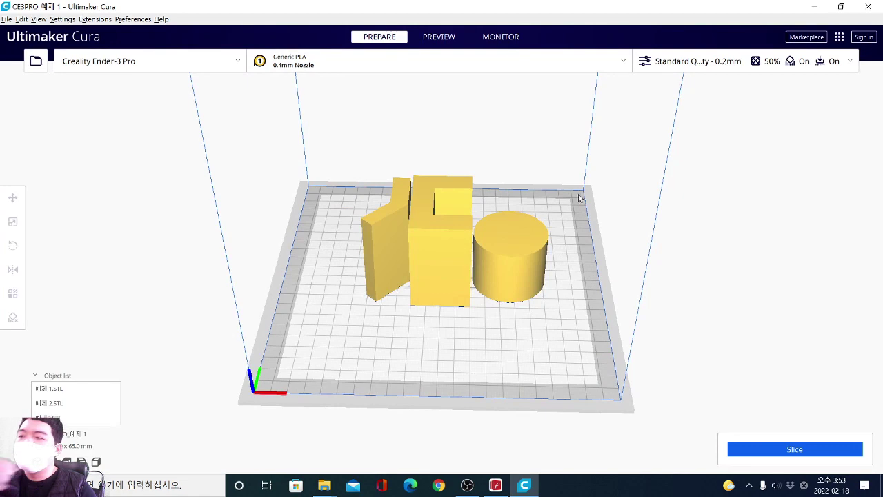
Examine the three loaded models on the build plate from different angles and distances.
{"action": "right_click_drag", "start_coordinate": [608, 162], "coordinate": [647, 181]}
{"action": "middle_click_drag", "start_coordinate": [647, 181], "coordinate": [546, 205]}
{"action": "scroll", "coordinate": [513, 182], "scroll_direction": "down", "scroll_amount": 3}
{"action": "scroll", "coordinate": [516, 183], "scroll_direction": "up", "scroll_amount": 5}
{"action": "scroll", "coordinate": [523, 184], "scroll_direction": "down", "scroll_amount": 3}
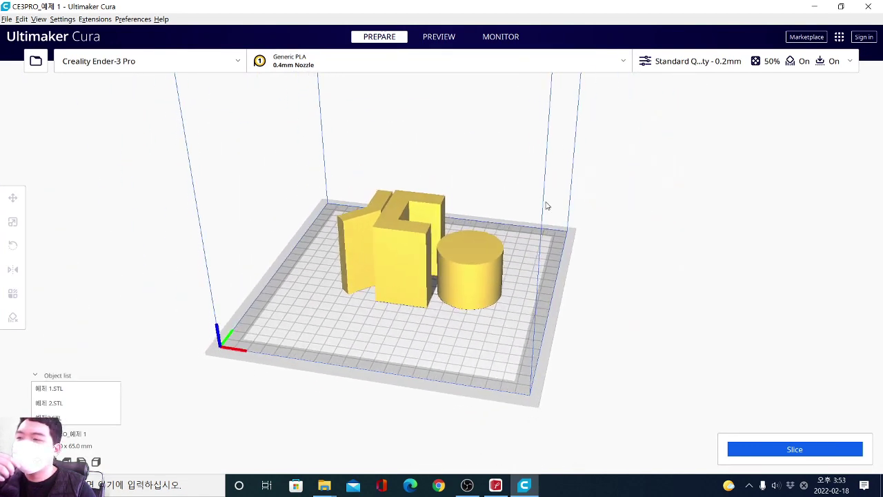
{"action": "right_click_drag", "start_coordinate": [590, 265], "coordinate": [552, 339]}
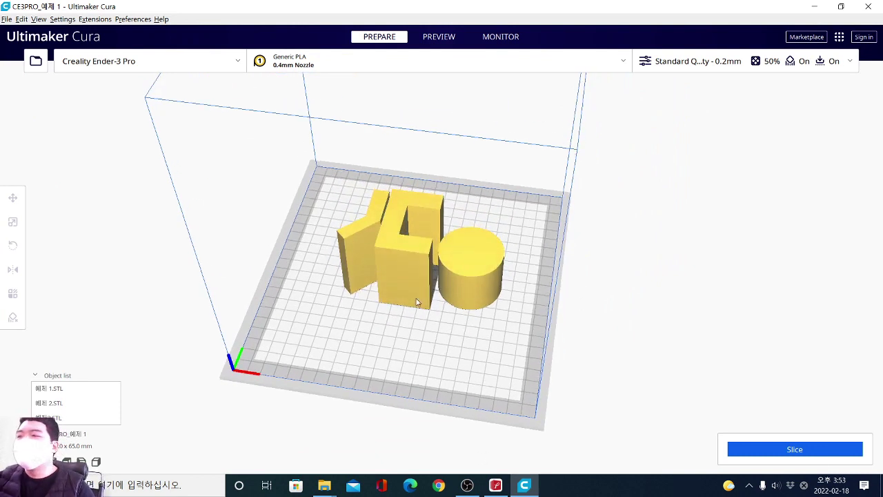
{"action": "left_click", "coordinate": [698, 62]}
{"action": "left_click", "coordinate": [700, 62]}
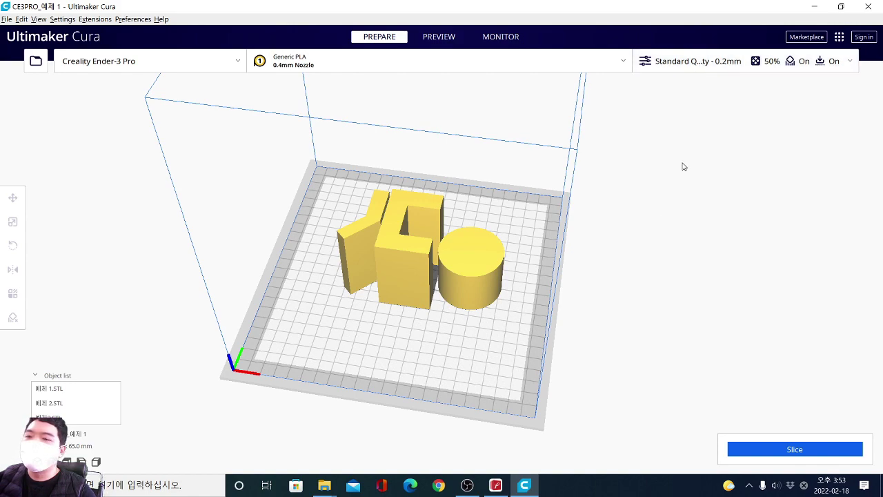
{"action": "right_click_drag", "start_coordinate": [571, 303], "coordinate": [569, 325]}
{"action": "scroll", "coordinate": [501, 234], "scroll_direction": "up", "scroll_amount": 3}
{"action": "scroll", "coordinate": [501, 231], "scroll_direction": "down", "scroll_amount": 2}
{"action": "scroll", "coordinate": [490, 231], "scroll_direction": "up", "scroll_amount": 4}
{"action": "scroll", "coordinate": [490, 231], "scroll_direction": "down", "scroll_amount": 4}
{"action": "scroll", "coordinate": [485, 227], "scroll_direction": "up", "scroll_amount": 4}
{"action": "scroll", "coordinate": [491, 227], "scroll_direction": "down", "scroll_amount": 4}
{"action": "scroll", "coordinate": [487, 223], "scroll_direction": "up", "scroll_amount": 5}
{"action": "scroll", "coordinate": [486, 224], "scroll_direction": "down", "scroll_amount": 3}
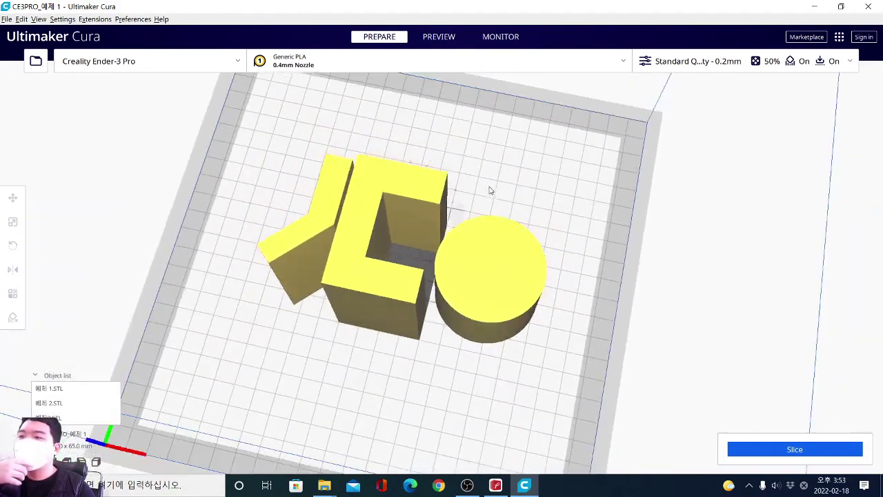
Move the U-shaped block toward the rear of the build plate and deselect it.
{"action": "left_click", "coordinate": [355, 243]}
{"action": "left_click_drag", "start_coordinate": [355, 242], "coordinate": [370, 200]}
{"action": "left_click", "coordinate": [495, 276]}
{"action": "left_click", "coordinate": [352, 392]}
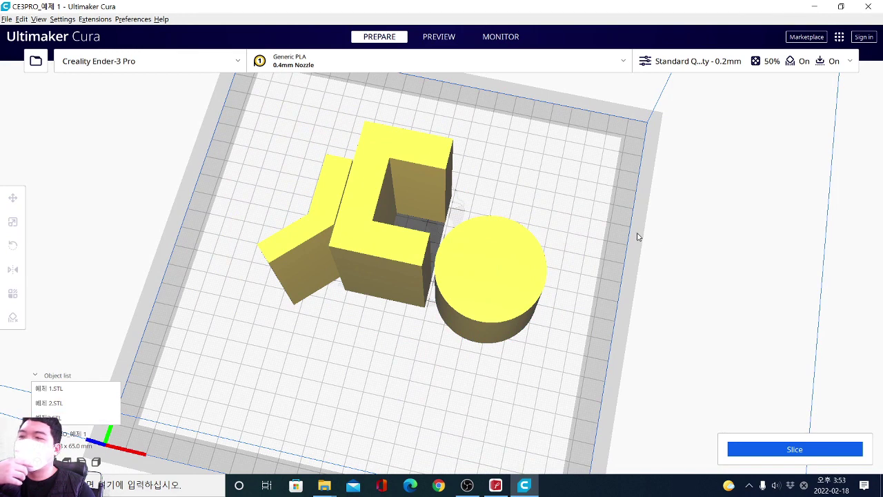
Reposition the models on the build plate, moving the angled 예제 2.STL away from the U-shaped block.
{"action": "left_click", "coordinate": [525, 276]}
{"action": "left_click", "coordinate": [186, 185]}
{"action": "left_click", "coordinate": [508, 293]}
{"action": "left_click_drag", "start_coordinate": [451, 260], "coordinate": [478, 217]}
{"action": "left_click_drag", "start_coordinate": [341, 242], "coordinate": [254, 224]}
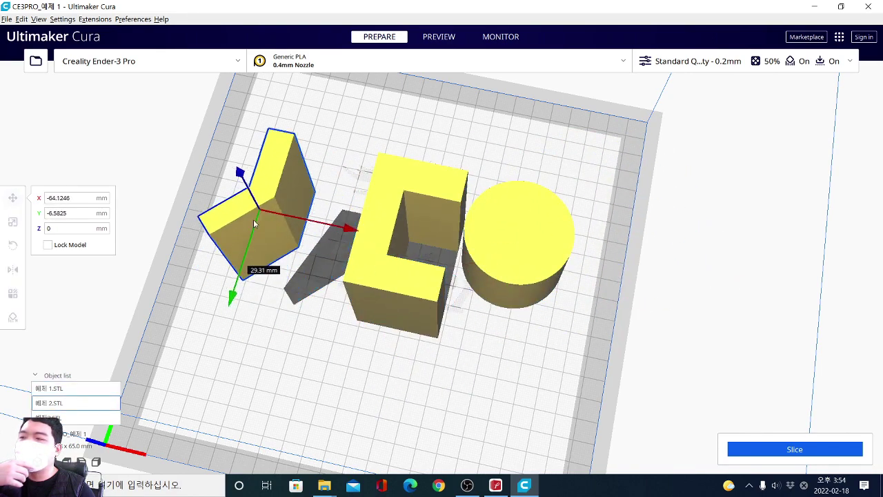
{"action": "left_click", "coordinate": [344, 328]}
Check the U-shaped block's axis move handles, and move the cylinder to about X 64.5 mm, Y -14.7 mm.
{"action": "right_click_drag", "start_coordinate": [365, 361], "coordinate": [390, 241]}
{"action": "left_click", "coordinate": [390, 242]}
{"action": "mouse_move", "coordinate": [407, 178]}
{"action": "left_mouse_down"}
{"action": "mouse_move", "coordinate": [408, 55]}
{"action": "mouse_move", "coordinate": [408, 185]}
{"action": "left_mouse_up"}
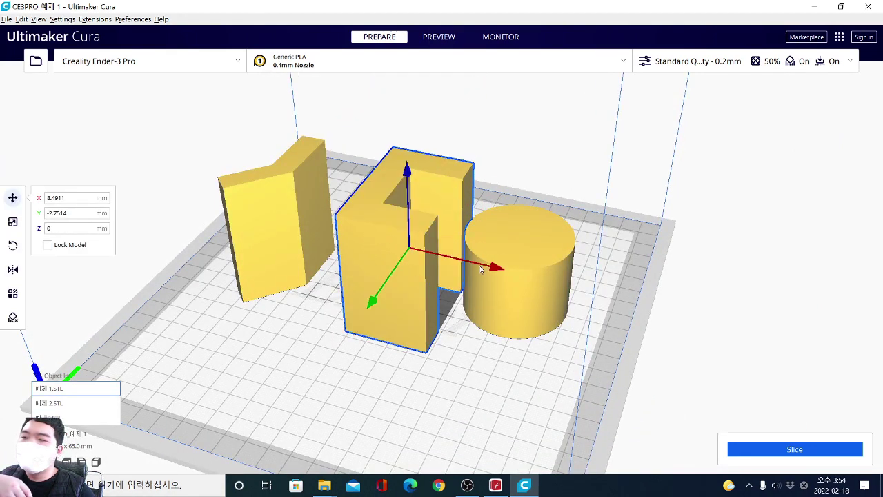
{"action": "left_click", "coordinate": [482, 269]}
{"action": "left_click_drag", "start_coordinate": [599, 290], "coordinate": [536, 369]}
{"action": "left_click", "coordinate": [537, 368]}
{"action": "left_click", "coordinate": [534, 309]}
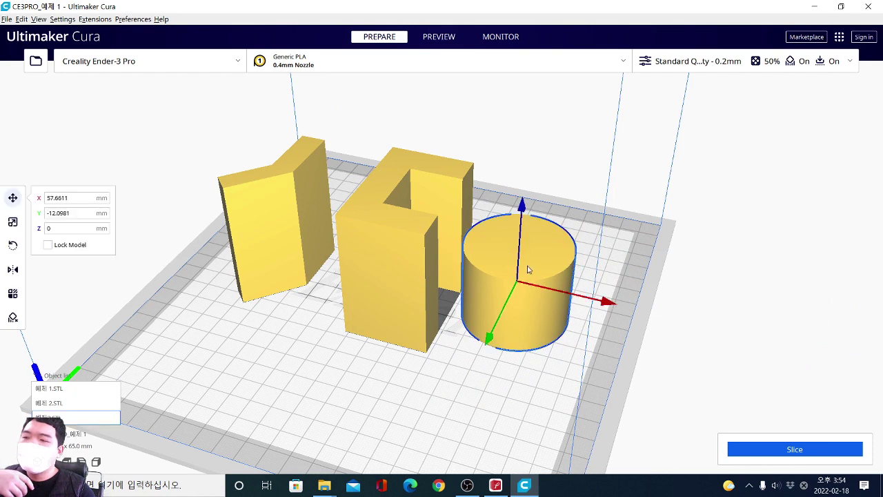
{"action": "mouse_move", "coordinate": [541, 318]}
{"action": "left_mouse_down"}
{"action": "mouse_move", "coordinate": [644, 194]}
{"action": "mouse_move", "coordinate": [428, 346]}
{"action": "mouse_move", "coordinate": [616, 359]}
{"action": "mouse_move", "coordinate": [552, 320]}
{"action": "left_mouse_up"}
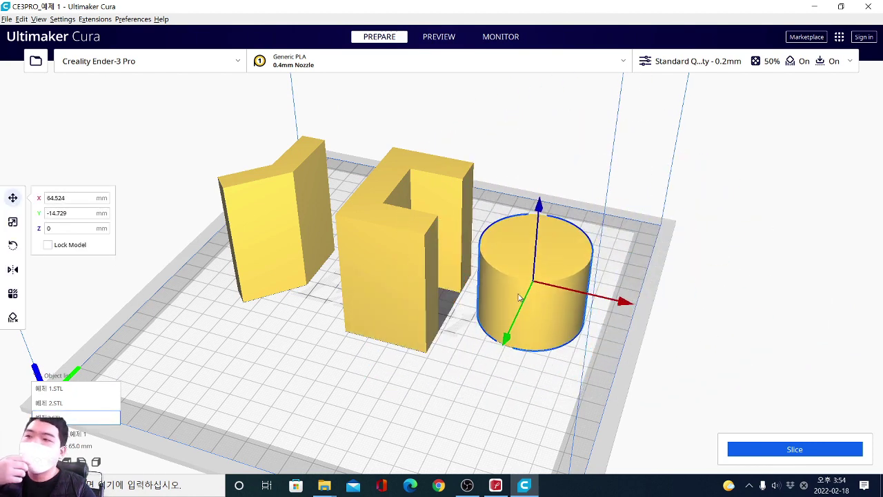
{"action": "left_click", "coordinate": [424, 416]}
Review the model editing tools, select the angled 예제 2.STL, and examine its X, Y and Z position fields.
{"action": "scroll", "coordinate": [410, 404], "scroll_direction": "down", "scroll_amount": 5}
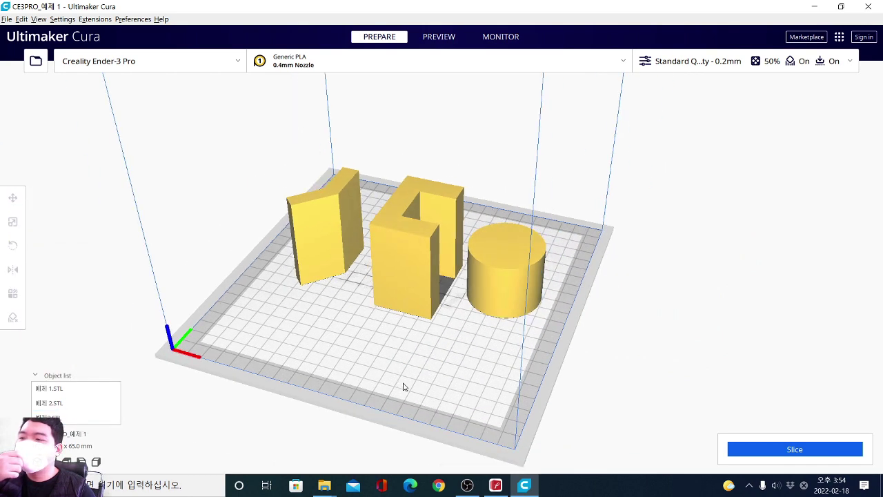
{"action": "middle_click_drag", "start_coordinate": [391, 364], "coordinate": [483, 299]}
{"action": "scroll", "coordinate": [460, 267], "scroll_direction": "up", "scroll_amount": 5}
{"action": "middle_click_drag", "start_coordinate": [368, 298], "coordinate": [378, 357]}
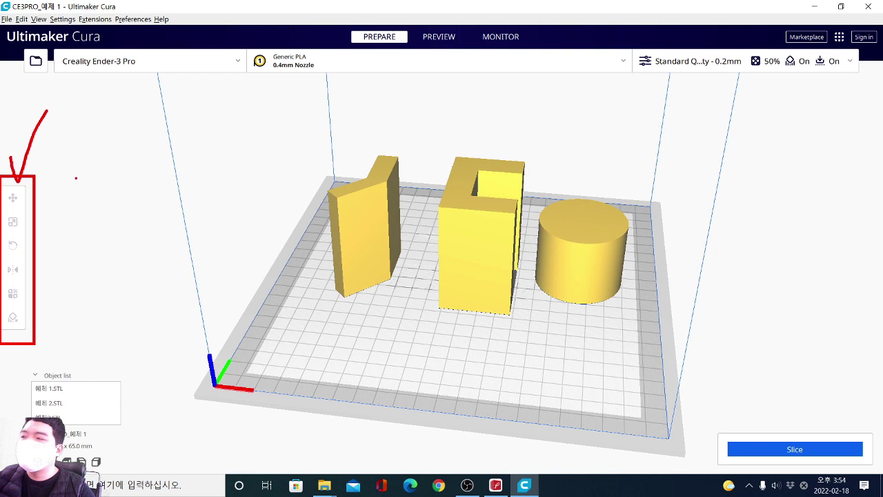
{"action": "key", "text": "Escape"}
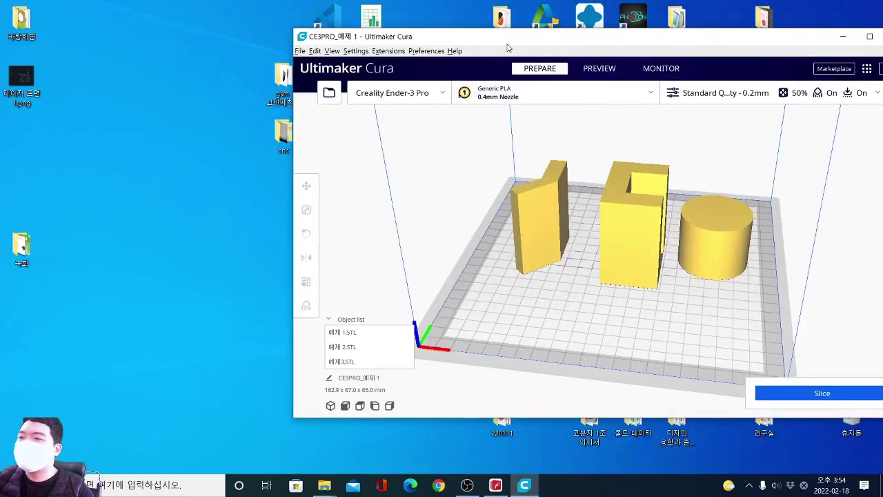
{"action": "double_click", "coordinate": [507, 47]}
{"action": "left_click", "coordinate": [348, 228]}
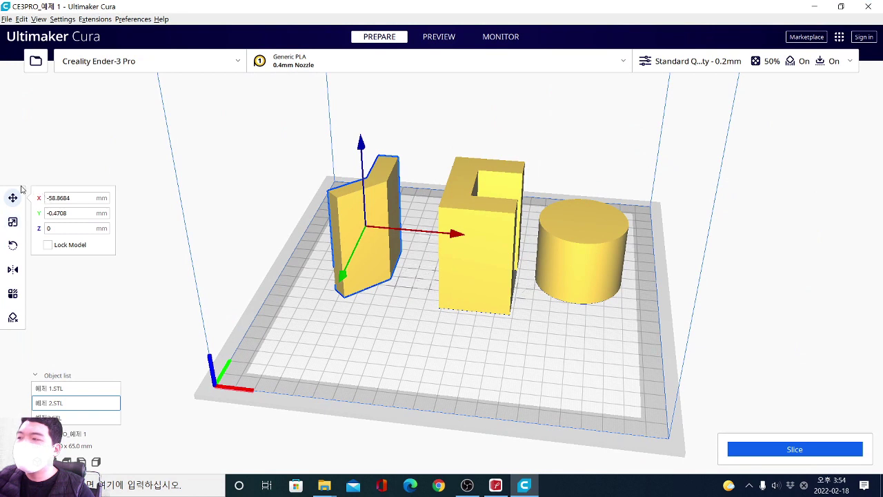
{"action": "left_click_drag", "start_coordinate": [25, 182], "coordinate": [133, 261]}
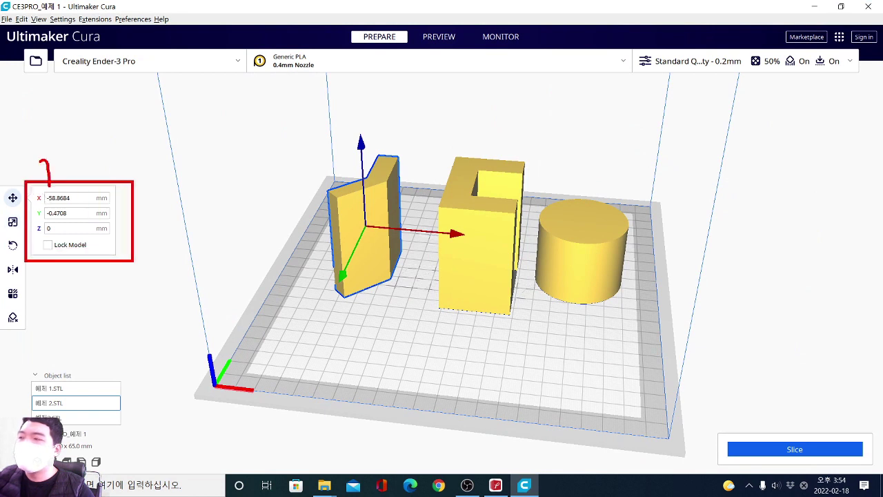
{"action": "key", "text": "Escape"}
Try scaling 예제 2.STL uniformly to 113.82 % with the Scale tool, and reset its scale.
{"action": "left_click", "coordinate": [12, 221]}
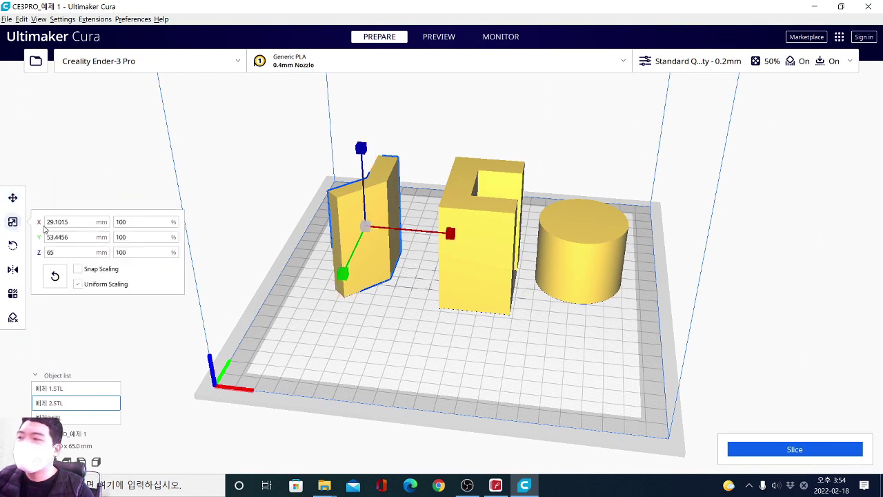
{"action": "mouse_move", "coordinate": [57, 210]}
{"action": "left_mouse_down"}
{"action": "mouse_move", "coordinate": [170, 277]}
{"action": "mouse_move", "coordinate": [198, 309]}
{"action": "left_mouse_up"}
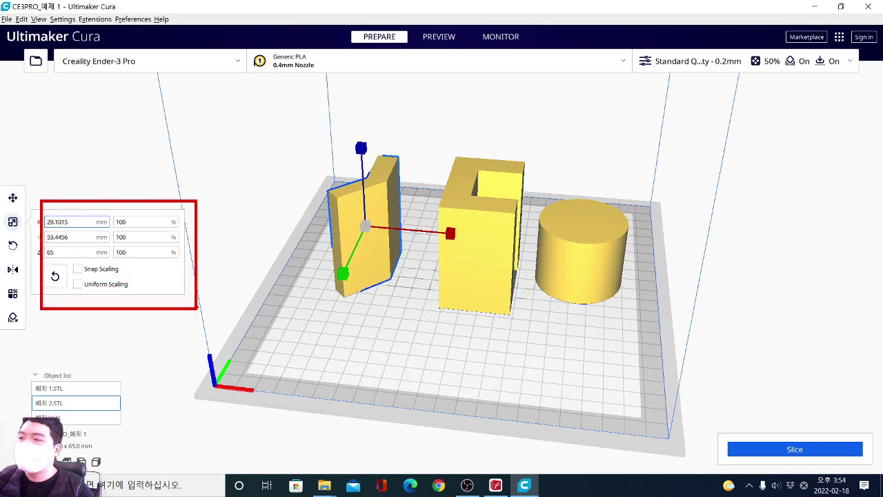
{"action": "key", "text": "Escape"}
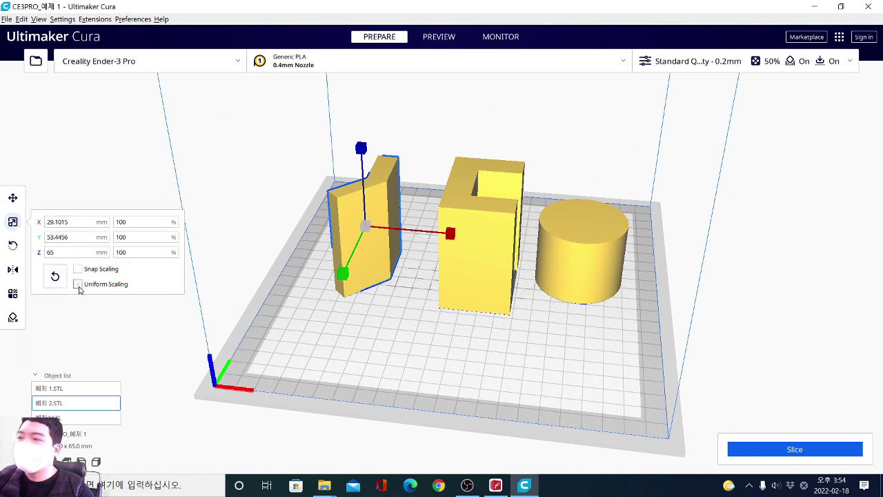
{"action": "left_click_drag", "start_coordinate": [367, 147], "coordinate": [389, 118]}
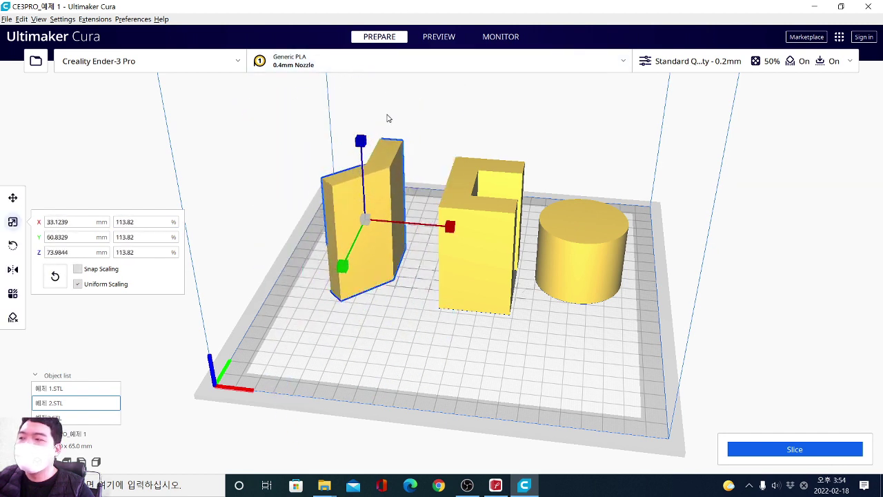
{"action": "left_click", "coordinate": [55, 276]}
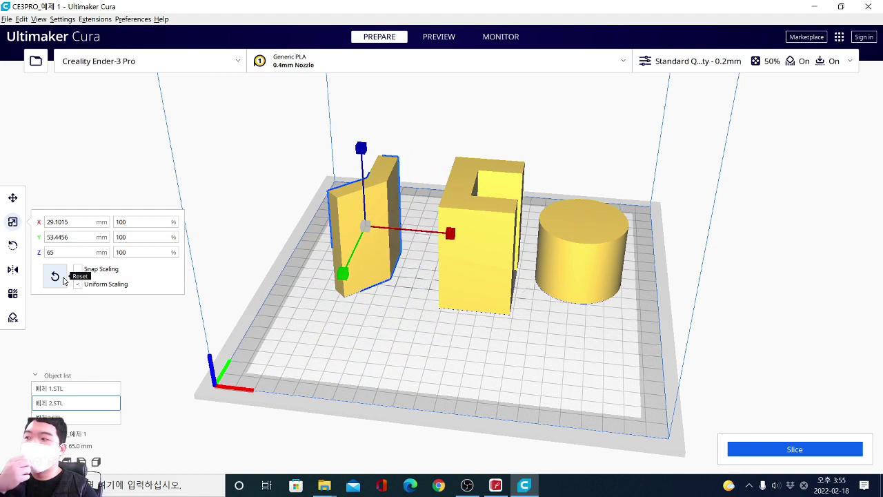
Tilt 예제 2.STL sideways about the Y axis with the Rotate tool, undoing the extra rotation.
{"action": "left_click", "coordinate": [12, 245]}
{"action": "right_click_drag", "start_coordinate": [323, 297], "coordinate": [256, 400]}
{"action": "scroll", "coordinate": [361, 217], "scroll_direction": "up", "scroll_amount": 3}
{"action": "right_click_drag", "start_coordinate": [360, 217], "coordinate": [440, 197]}
{"action": "left_click_drag", "start_coordinate": [440, 198], "coordinate": [320, 134]}
{"action": "left_click_drag", "start_coordinate": [365, 195], "coordinate": [382, 171]}
{"action": "key", "text": "ctrl+z"}
{"action": "mouse_move", "coordinate": [213, 164]}
{"action": "right_mouse_down"}
{"action": "mouse_move", "coordinate": [234, 231]}
{"action": "mouse_move", "coordinate": [211, 211]}
{"action": "mouse_move", "coordinate": [224, 174]}
{"action": "right_mouse_up"}
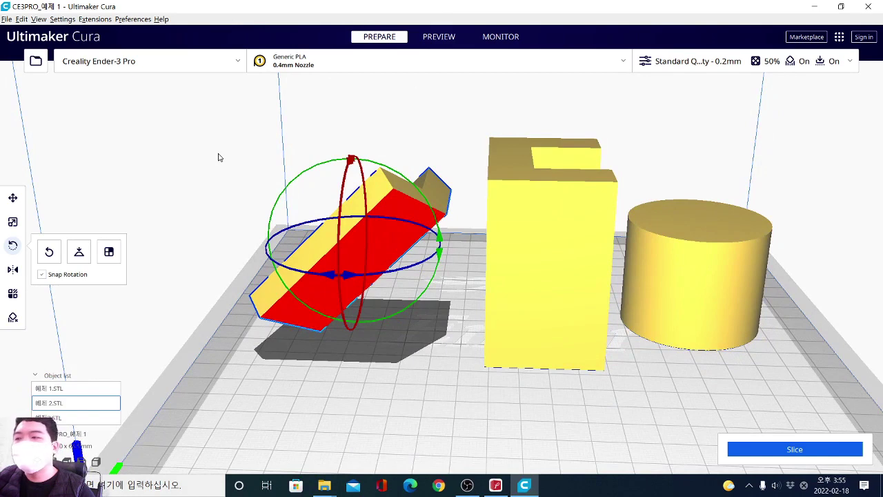
{"action": "left_click_drag", "start_coordinate": [344, 167], "coordinate": [253, 201]}
{"action": "left_click_drag", "start_coordinate": [401, 168], "coordinate": [416, 230]}
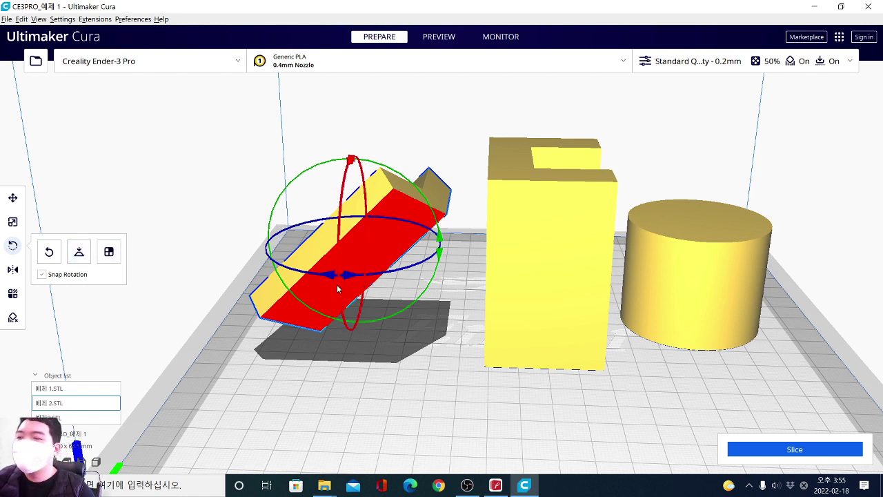
Lay 예제 2.STL flat on the build plate, and do it again after another tilt with the Rotate tool.
{"action": "left_click", "coordinate": [79, 253]}
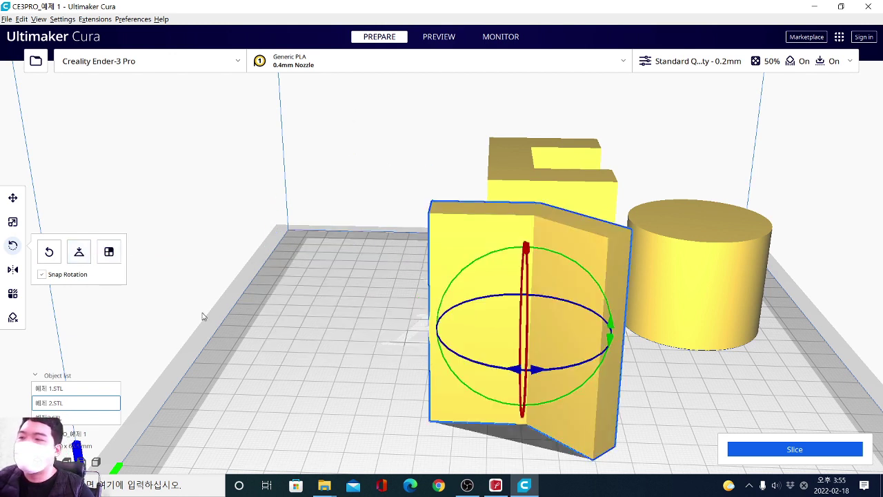
{"action": "right_click_drag", "start_coordinate": [361, 327], "coordinate": [495, 278]}
{"action": "left_click_drag", "start_coordinate": [605, 200], "coordinate": [562, 210]}
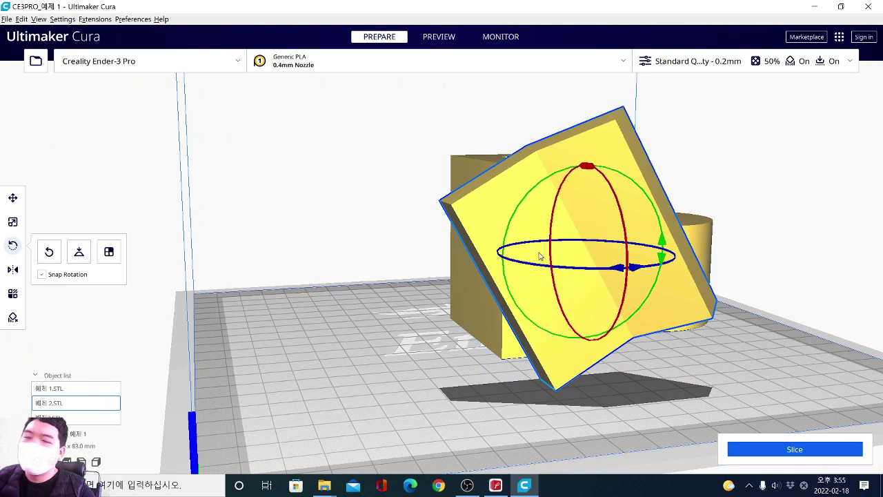
{"action": "left_click", "coordinate": [79, 253]}
{"action": "right_click_drag", "start_coordinate": [207, 318], "coordinate": [255, 383]}
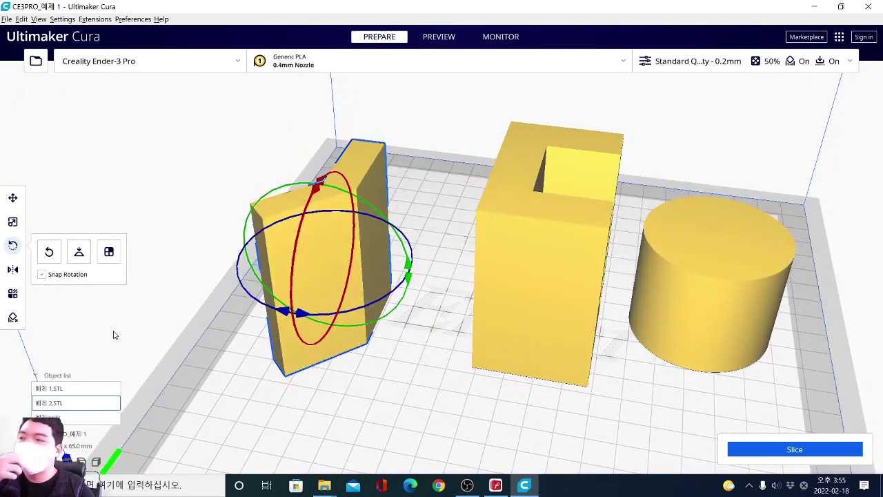
Review the Scale, Rotate, Mirror, Per Model Settings and Support Blocker tools for 예제 2.STL.
{"action": "left_click", "coordinate": [12, 221]}
{"action": "left_click", "coordinate": [13, 245]}
{"action": "left_click", "coordinate": [12, 270]}
{"action": "left_click", "coordinate": [13, 294]}
{"action": "left_click", "coordinate": [12, 317]}
{"action": "left_click", "coordinate": [12, 293]}
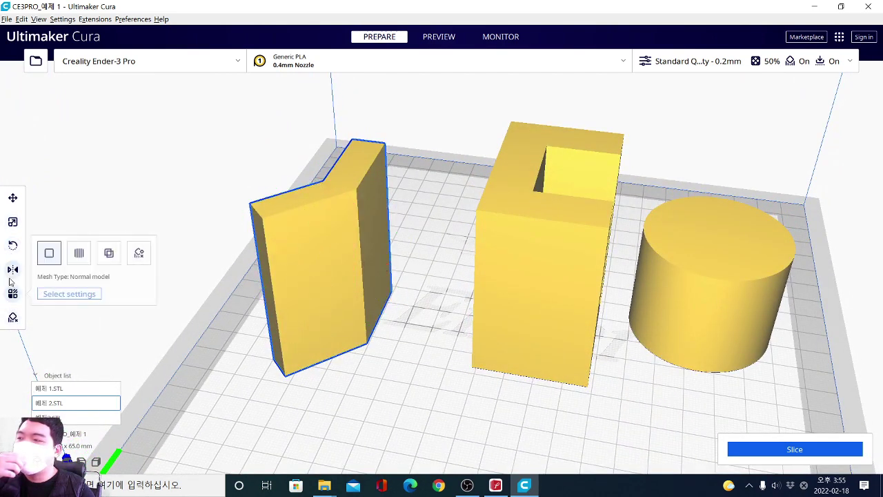
Mirror 예제 2.STL back and forth along its X and Y axes with the Mirror tool.
{"action": "left_click", "coordinate": [13, 270]}
{"action": "left_click", "coordinate": [310, 287]}
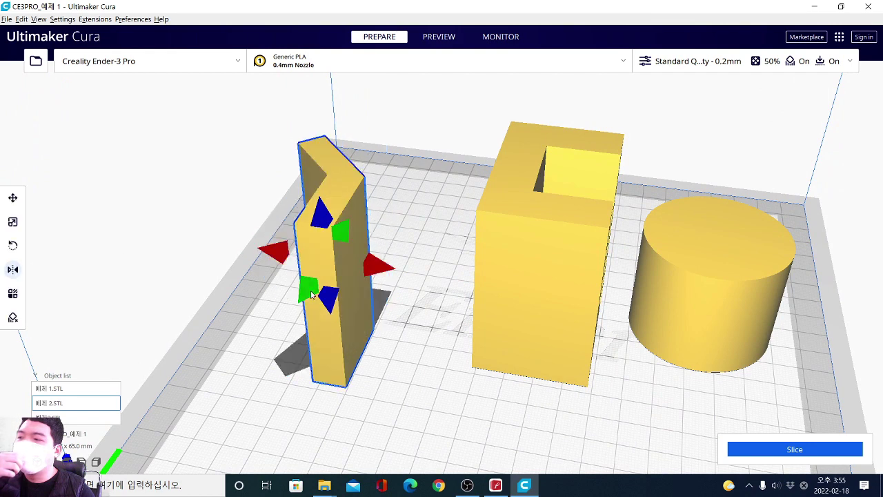
{"action": "left_click", "coordinate": [379, 265]}
{"action": "left_click", "coordinate": [282, 252]}
{"action": "left_click", "coordinate": [309, 289]}
{"action": "left_click", "coordinate": [338, 234]}
Compare the Move, Scale, Rotate and Per Model Settings options available for the selected 예제 2.STL.
{"action": "left_click", "coordinate": [12, 223]}
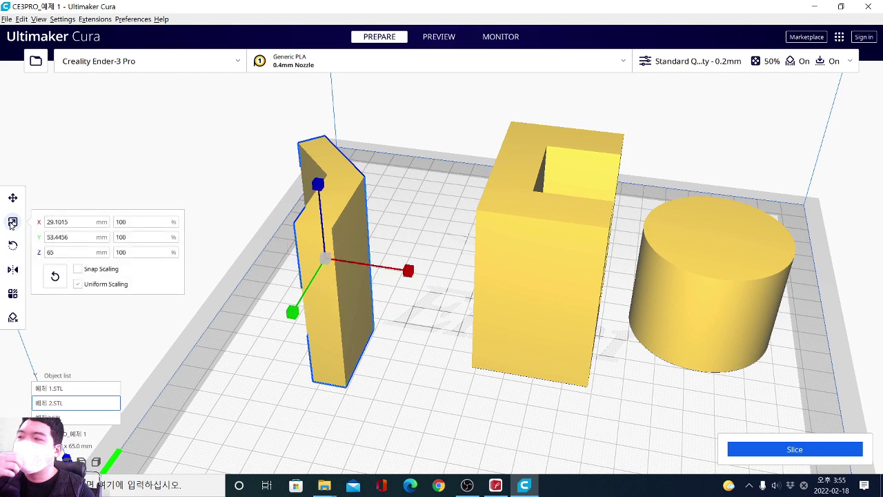
{"action": "left_click", "coordinate": [13, 199]}
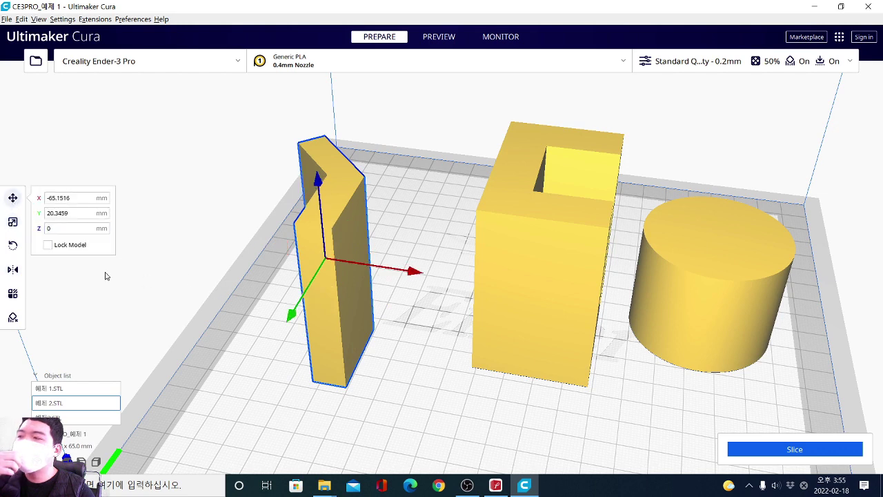
{"action": "left_click", "coordinate": [13, 222]}
{"action": "left_click", "coordinate": [12, 246]}
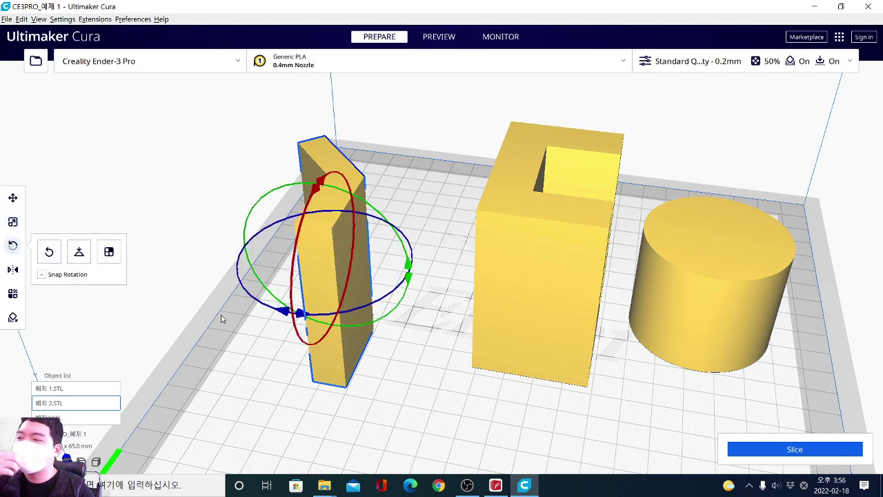
{"action": "left_click", "coordinate": [141, 307]}
{"action": "left_click", "coordinate": [322, 272]}
{"action": "left_click", "coordinate": [12, 199]}
{"action": "right_click_drag", "start_coordinate": [249, 326], "coordinate": [216, 332]}
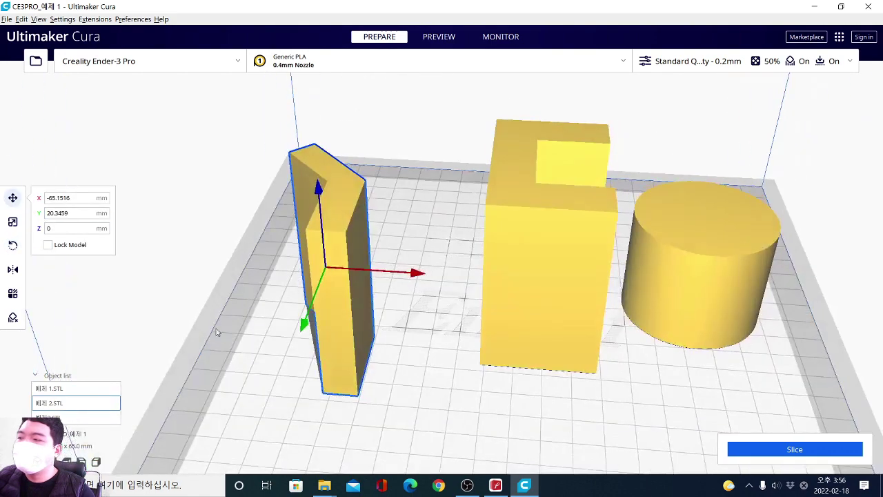
{"action": "left_click", "coordinate": [12, 293]}
{"action": "left_click", "coordinate": [12, 293]}
{"action": "left_click", "coordinate": [13, 245]}
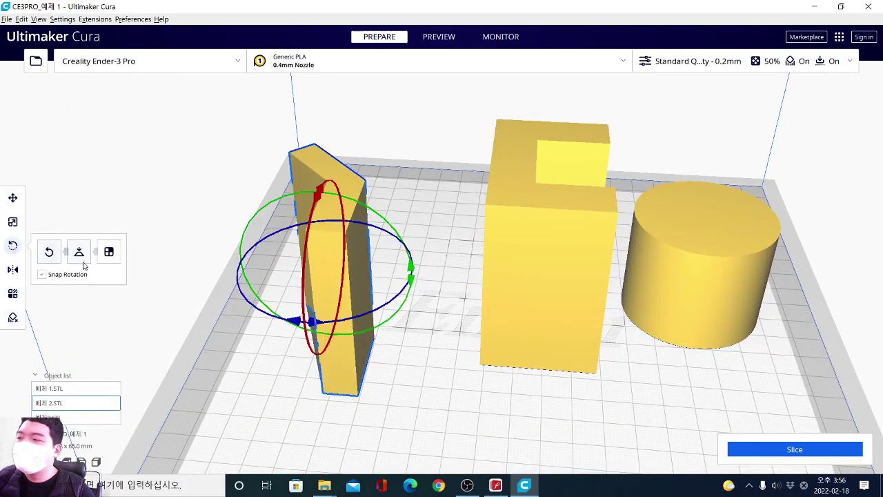
{"action": "left_click", "coordinate": [13, 222]}
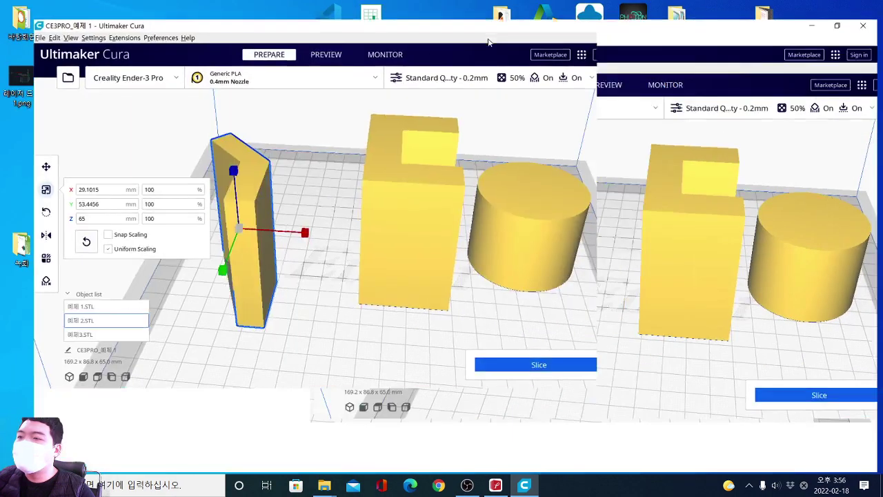
Reselect 예제 2.STL, check the Scale tool and the Move tool's Lock Model option, and clear the selection.
{"action": "left_click", "coordinate": [407, 193]}
{"action": "left_click", "coordinate": [339, 211]}
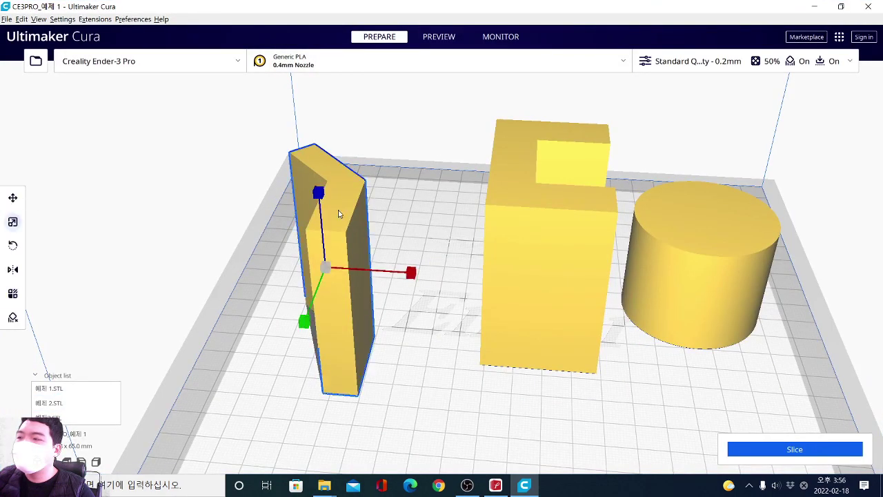
{"action": "left_click", "coordinate": [12, 222]}
{"action": "left_click", "coordinate": [13, 199]}
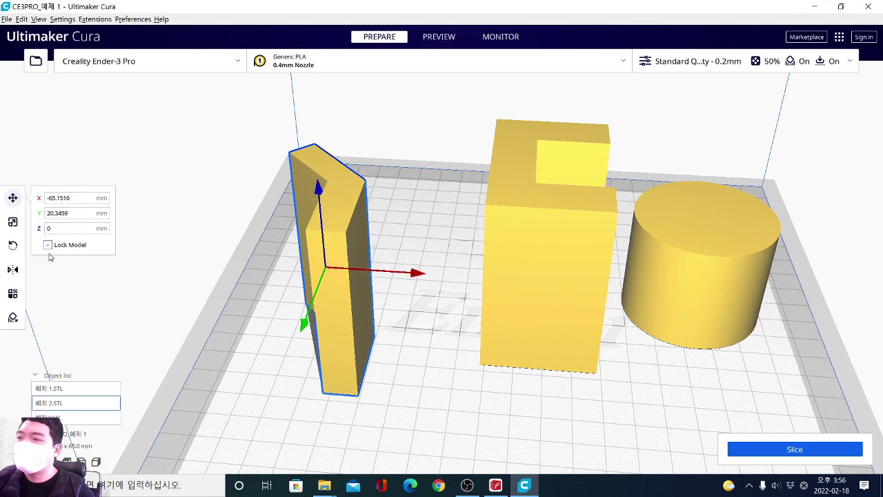
{"action": "left_click", "coordinate": [79, 282]}
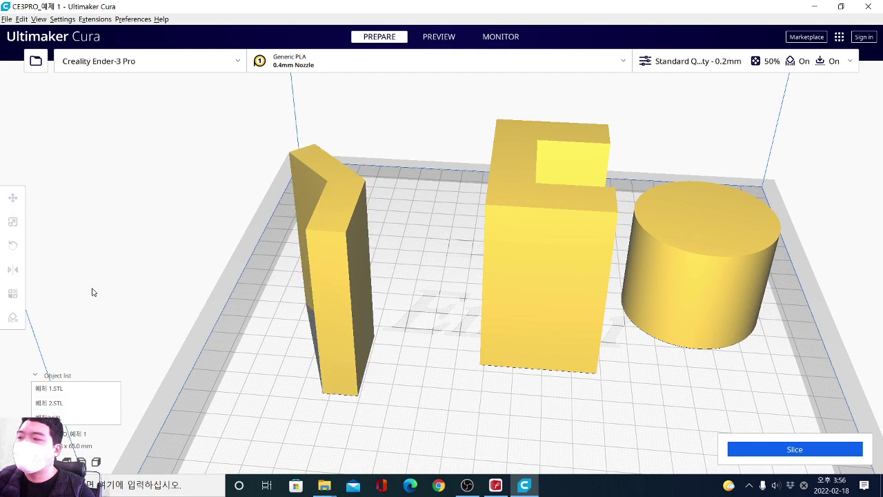
{"action": "key", "text": "super+Down"}
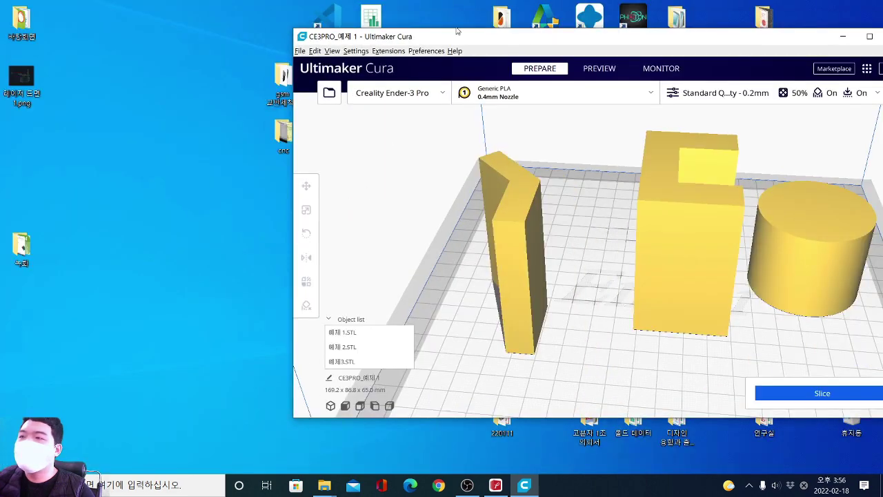
{"action": "double_click", "coordinate": [459, 28]}
{"action": "left_click_drag", "start_coordinate": [453, 15], "coordinate": [403, 86]}
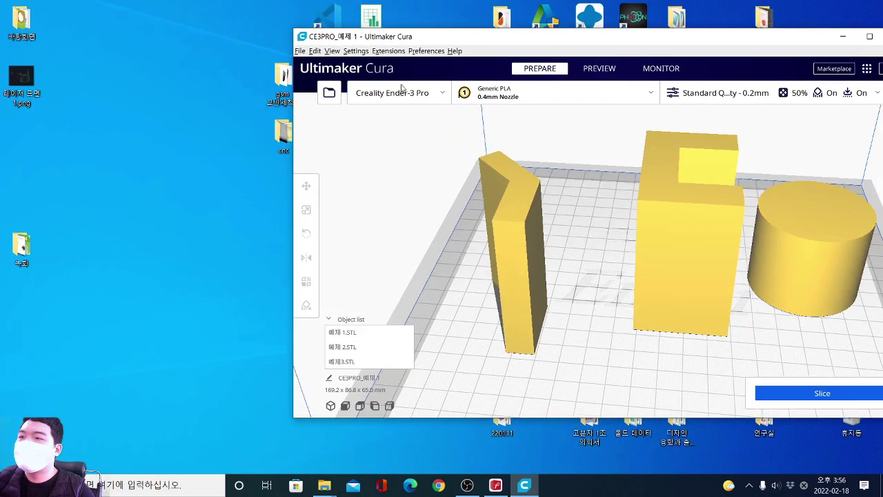
{"action": "double_click", "coordinate": [508, 39]}
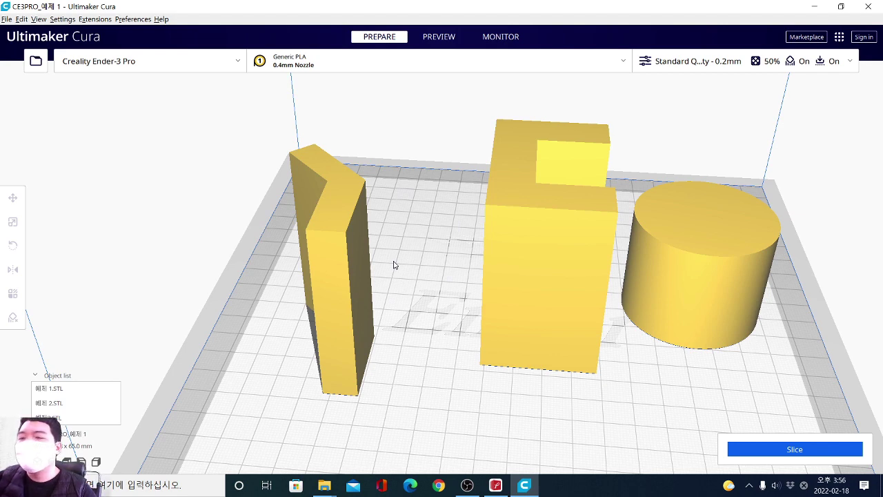
Examine the three models from the 3D, front, top, left and right preset camera views.
{"action": "left_click", "coordinate": [38, 462]}
{"action": "left_click", "coordinate": [52, 462]}
{"action": "left_click", "coordinate": [67, 462]}
{"action": "left_click", "coordinate": [82, 461]}
{"action": "left_click", "coordinate": [96, 462]}
{"action": "left_click", "coordinate": [81, 462]}
{"action": "left_click", "coordinate": [67, 462]}
{"action": "left_click", "coordinate": [53, 462]}
{"action": "left_click", "coordinate": [38, 462]}
{"action": "left_click", "coordinate": [52, 461]}
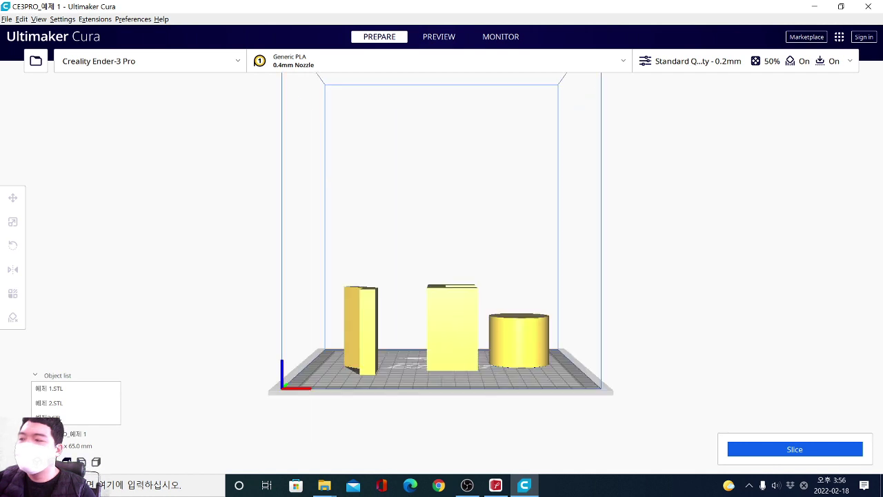
{"action": "left_click", "coordinate": [82, 462]}
{"action": "left_click", "coordinate": [67, 461]}
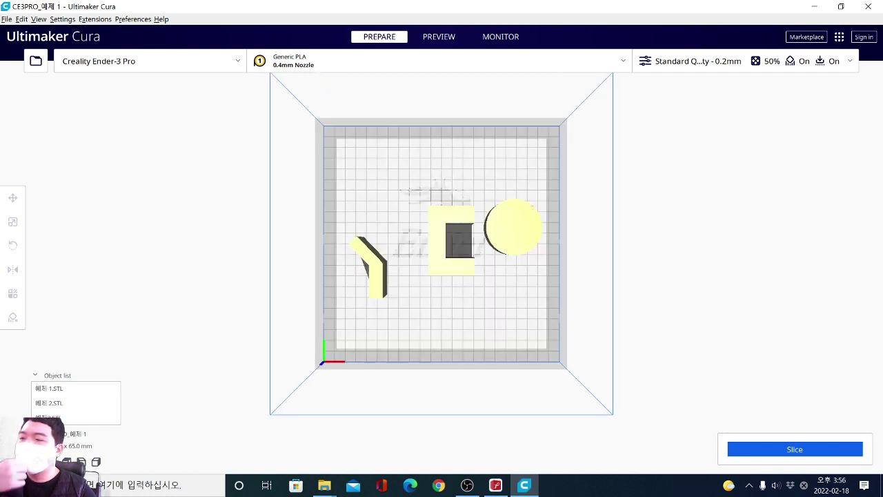
{"action": "left_click", "coordinate": [81, 462]}
{"action": "left_click", "coordinate": [95, 462]}
{"action": "left_click", "coordinate": [81, 462]}
{"action": "left_click", "coordinate": [53, 461]}
{"action": "left_click", "coordinate": [38, 462]}
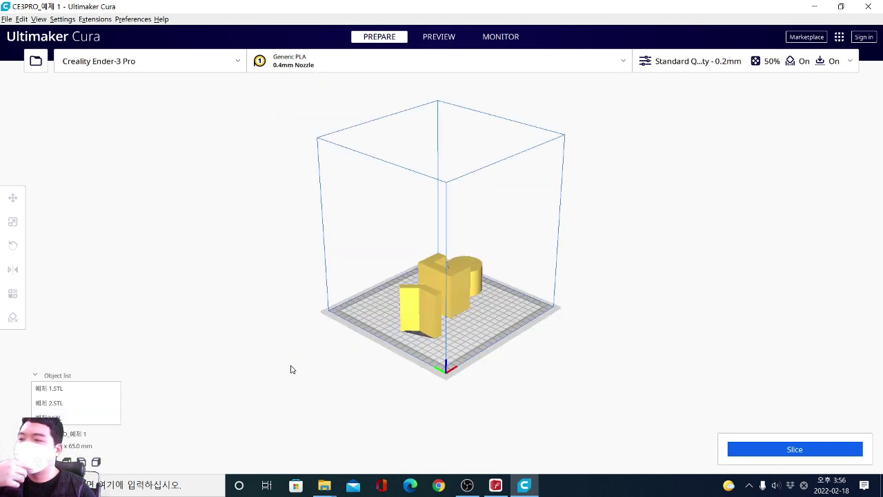
Open the print settings and briefly consult the Quality page of CURA 설명.pdf.
{"action": "right_click_drag", "start_coordinate": [371, 357], "coordinate": [276, 357]}
{"action": "scroll", "coordinate": [277, 357], "scroll_direction": "up", "scroll_amount": 8}
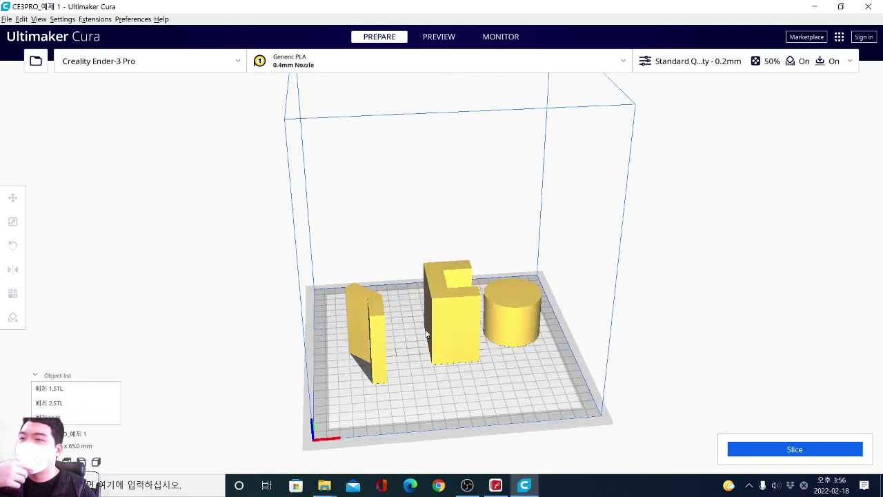
{"action": "right_click_drag", "start_coordinate": [338, 334], "coordinate": [331, 306]}
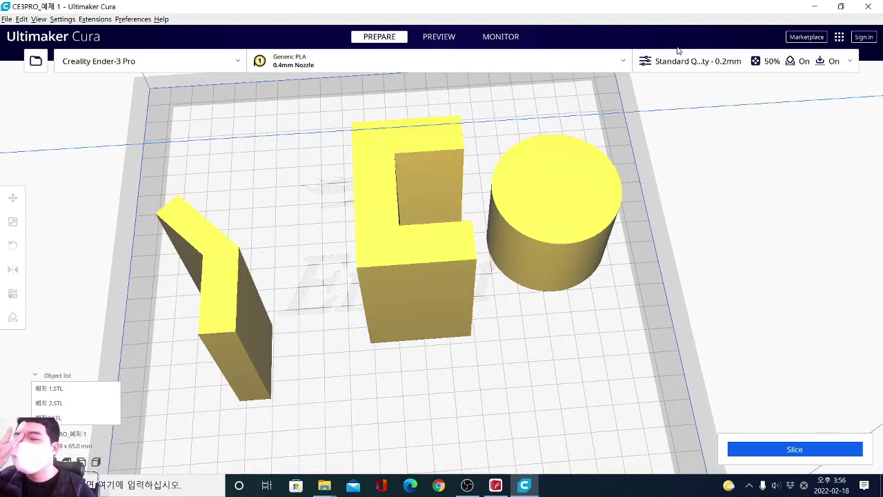
{"action": "left_click", "coordinate": [694, 61]}
{"action": "scroll", "coordinate": [492, 206], "scroll_direction": "down", "scroll_amount": 2}
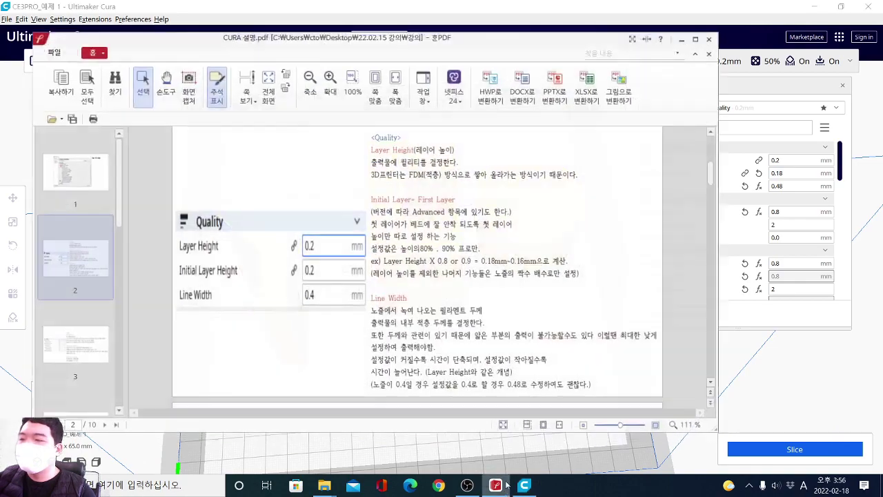
{"action": "left_click", "coordinate": [495, 485]}
{"action": "left_click", "coordinate": [536, 453]}
Delete the U-shaped block, 예제 1.STL, from the build plate.
{"action": "right_click_drag", "start_coordinate": [518, 351], "coordinate": [446, 252]}
{"action": "left_click", "coordinate": [445, 252]}
{"action": "key", "text": "Delete"}
Move 예제 2.STL toward the back of the build plate and the cylinder close to the plate's centre.
{"action": "left_click", "coordinate": [286, 262]}
{"action": "left_click", "coordinate": [375, 254]}
{"action": "left_click", "coordinate": [287, 245]}
{"action": "left_click_drag", "start_coordinate": [286, 246], "coordinate": [337, 166]}
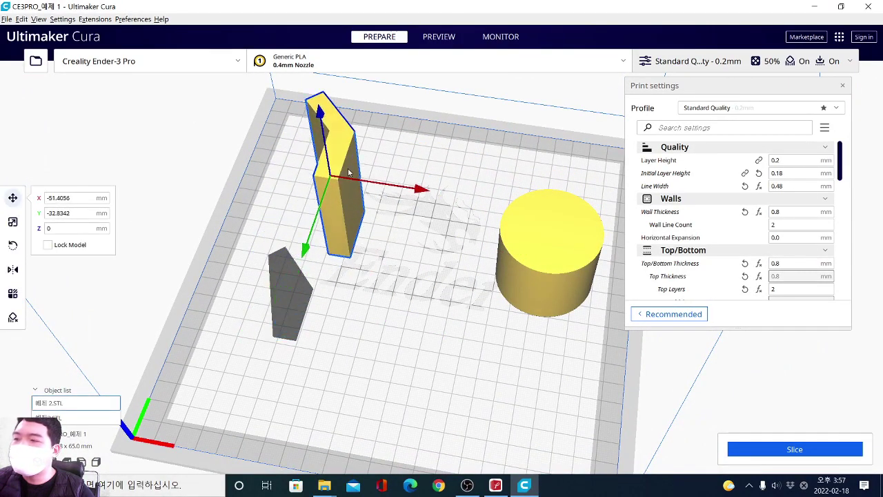
{"action": "left_click", "coordinate": [546, 232]}
{"action": "left_click_drag", "start_coordinate": [545, 232], "coordinate": [407, 256]}
{"action": "left_click", "coordinate": [503, 442]}
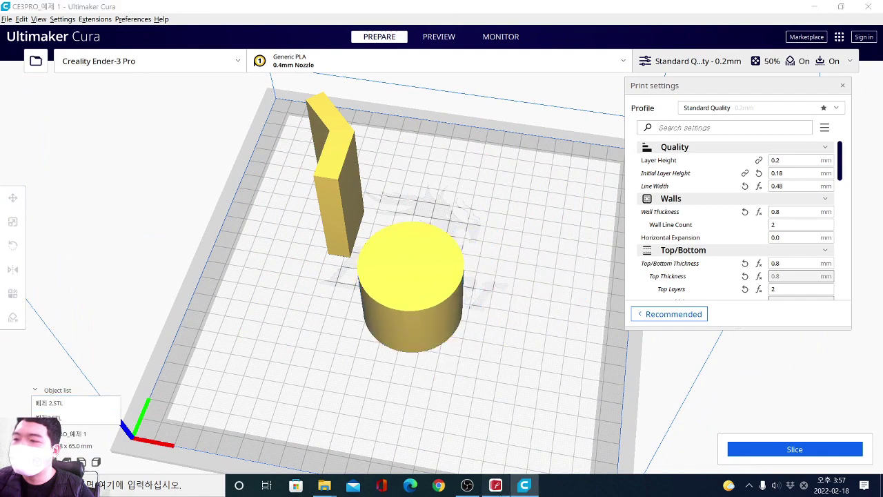
Switch to CURA 설명.pdf, maximize it, and handwrite 0.2, a circled 0.1 and a vertical height line on the Quality page.
{"action": "left_click", "coordinate": [496, 485]}
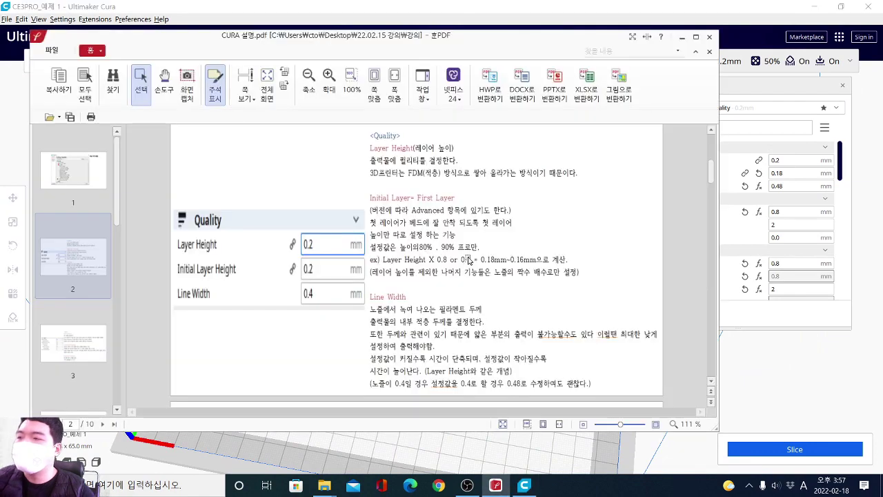
{"action": "left_click", "coordinate": [697, 38]}
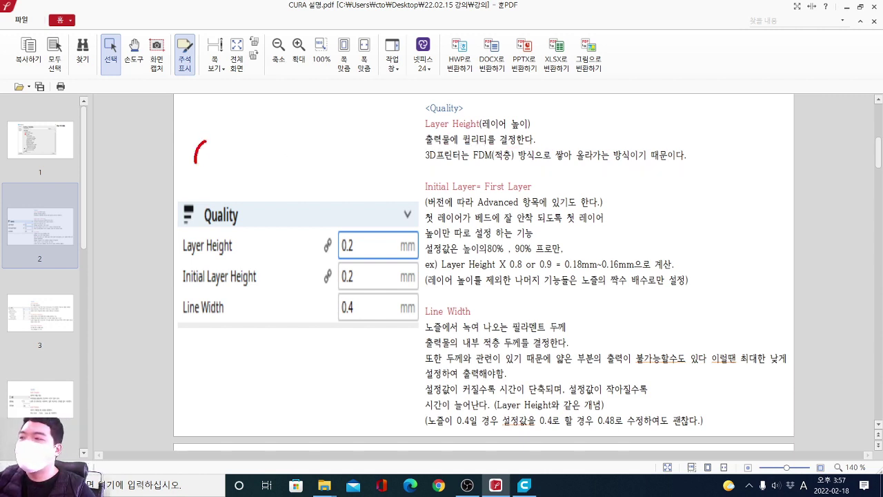
{"action": "mouse_move", "coordinate": [356, 133]}
{"action": "left_mouse_down"}
{"action": "mouse_move", "coordinate": [361, 148]}
{"action": "mouse_move", "coordinate": [344, 125]}
{"action": "mouse_move", "coordinate": [397, 159]}
{"action": "left_mouse_up"}
{"action": "left_click", "coordinate": [383, 163]}
{"action": "mouse_move", "coordinate": [342, 176]}
{"action": "left_mouse_down"}
{"action": "mouse_move", "coordinate": [402, 167]}
{"action": "mouse_move", "coordinate": [349, 107]}
{"action": "mouse_move", "coordinate": [338, 171]}
{"action": "left_mouse_up"}
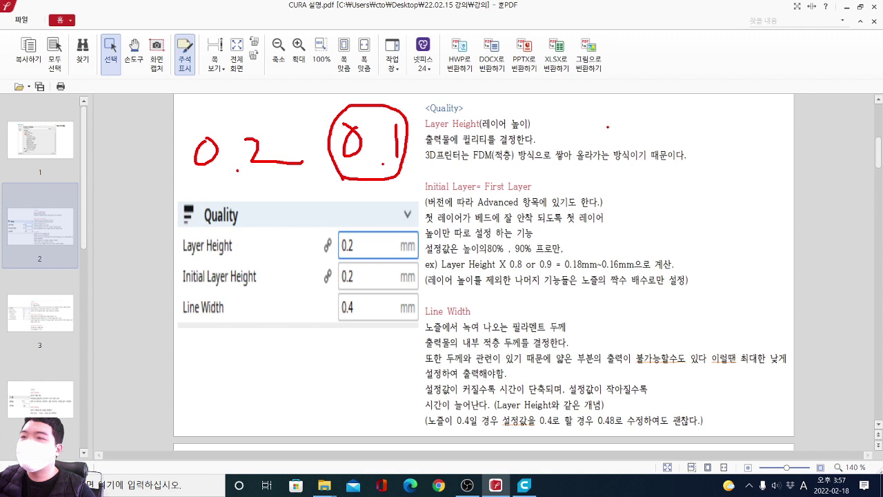
{"action": "left_click_drag", "start_coordinate": [750, 100], "coordinate": [750, 166]}
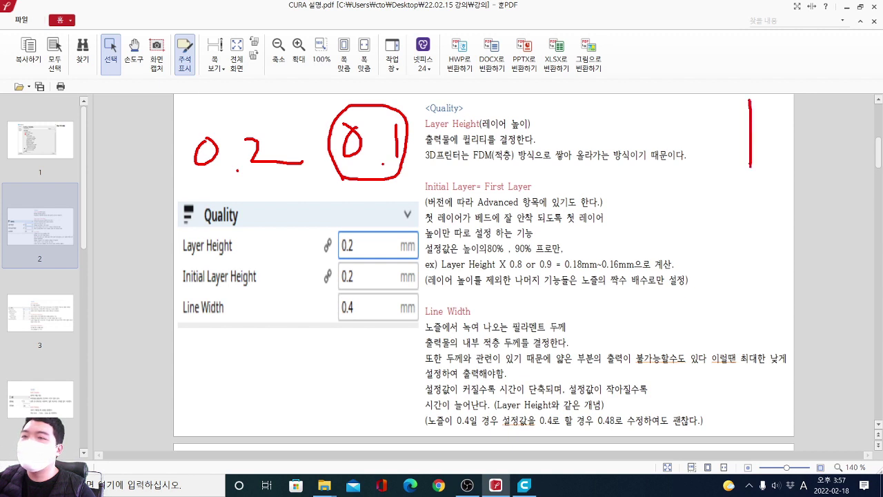
Handwrite 1 and 5 below the 0.2 and 1 and 10 below the 0.1, and clear the annotations.
{"action": "left_click_drag", "start_coordinate": [231, 196], "coordinate": [224, 236]}
{"action": "mouse_move", "coordinate": [241, 270]}
{"action": "left_mouse_down"}
{"action": "mouse_move", "coordinate": [209, 303]}
{"action": "mouse_move", "coordinate": [210, 325]}
{"action": "left_mouse_up"}
{"action": "left_click_drag", "start_coordinate": [386, 183], "coordinate": [372, 215]}
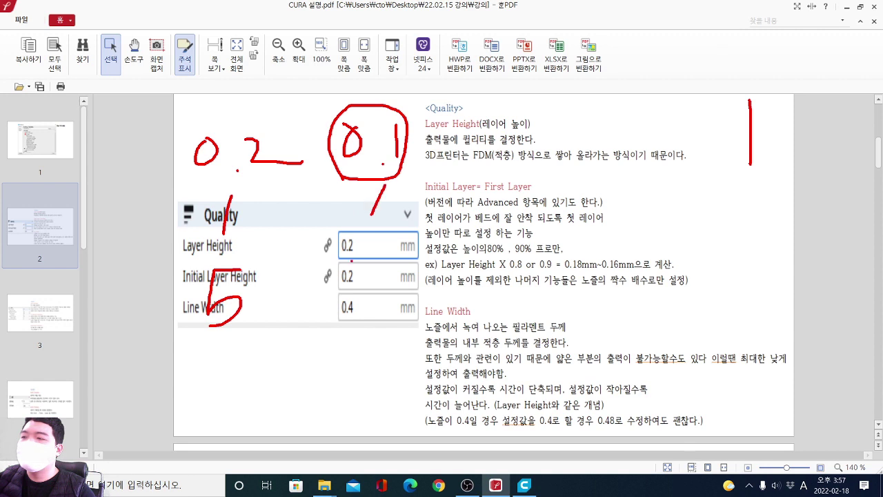
{"action": "left_click_drag", "start_coordinate": [341, 258], "coordinate": [328, 299]}
{"action": "mouse_move", "coordinate": [360, 268]}
{"action": "left_mouse_down"}
{"action": "mouse_move", "coordinate": [368, 294]}
{"action": "mouse_move", "coordinate": [362, 268]}
{"action": "left_mouse_up"}
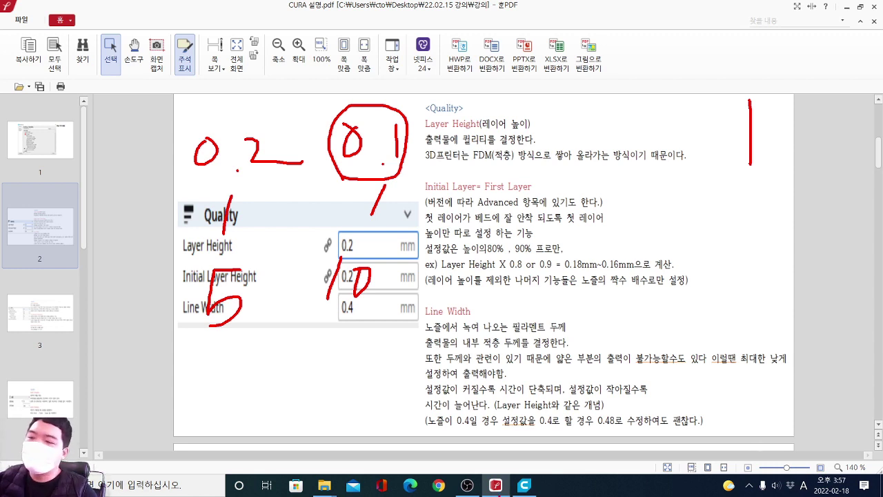
{"action": "key", "text": "Escape"}
Switch back to Ultimaker Cura, check the Layer Height value, and slice the two remaining models.
{"action": "left_click", "coordinate": [526, 487]}
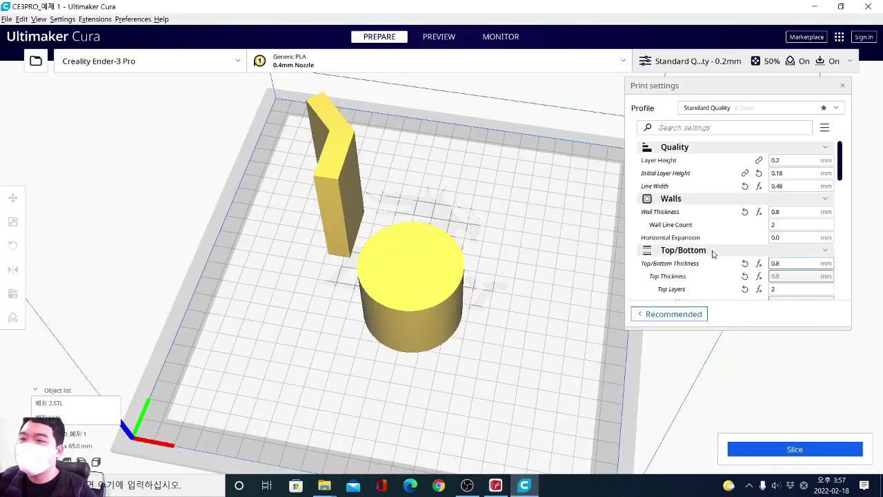
{"action": "left_click_drag", "start_coordinate": [787, 161], "coordinate": [737, 174]}
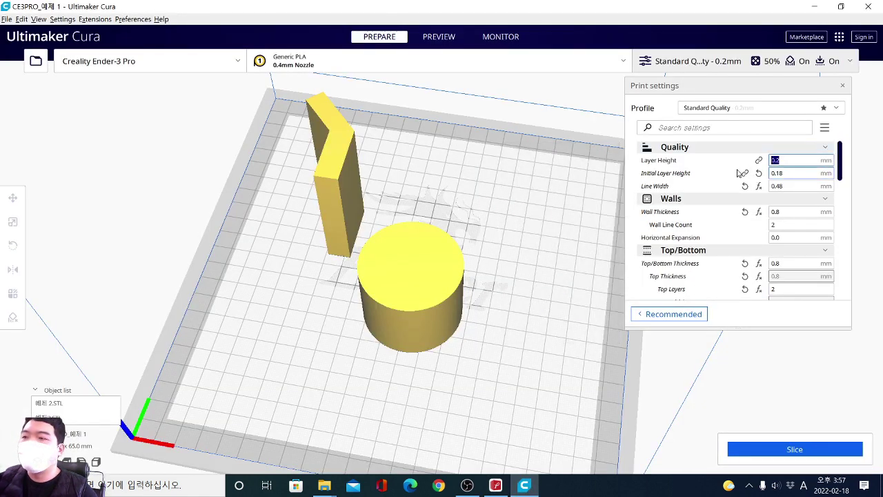
{"action": "left_click", "coordinate": [559, 361]}
{"action": "left_click", "coordinate": [738, 452]}
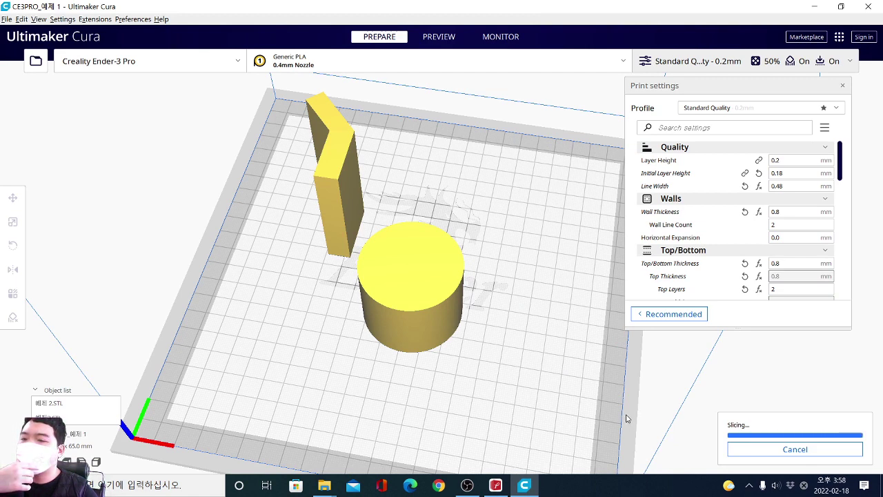
{"action": "left_click", "coordinate": [747, 449]}
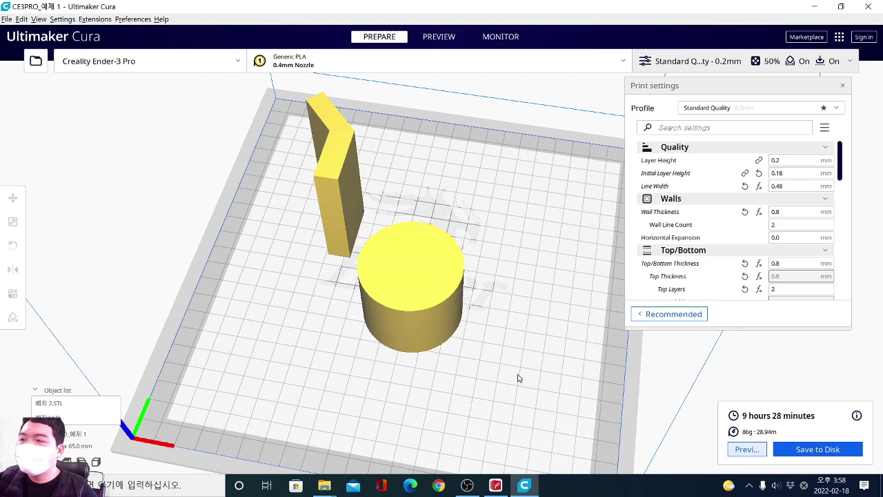
Preview the sliced models, box the print time estimate with a check mark, and zoom in on the Quality settings.
{"action": "right_click_drag", "start_coordinate": [558, 392], "coordinate": [595, 392]}
{"action": "key", "text": "ctrl+2"}
{"action": "left_click_drag", "start_coordinate": [721, 404], "coordinate": [876, 429]}
{"action": "left_click_drag", "start_coordinate": [762, 376], "coordinate": [811, 358]}
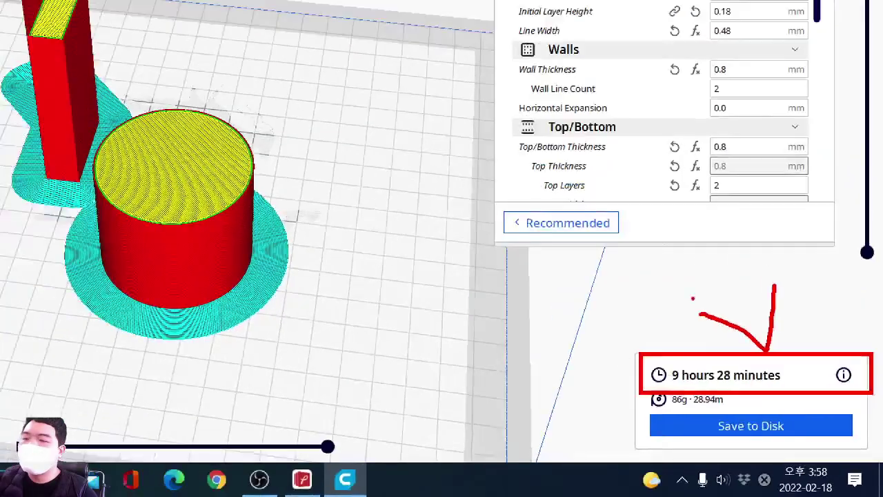
{"action": "key", "text": "Escape"}
{"action": "key", "text": "ctrl+1"}
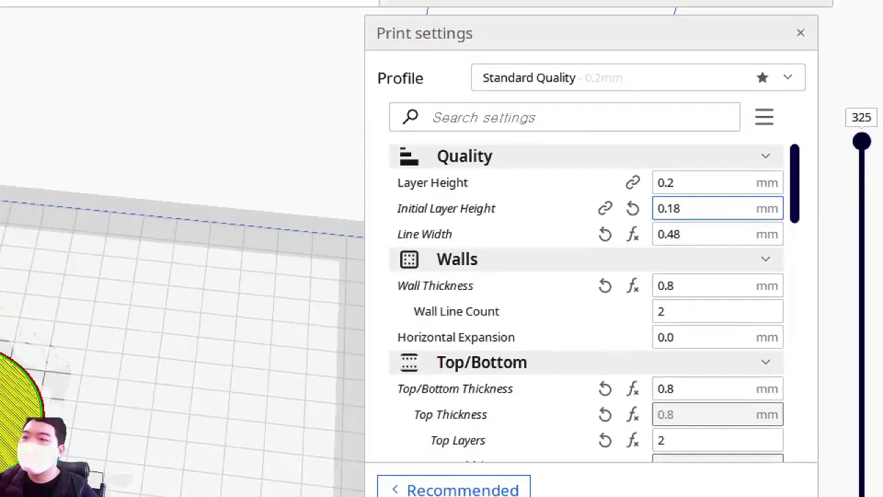
{"action": "key", "text": "Escape"}
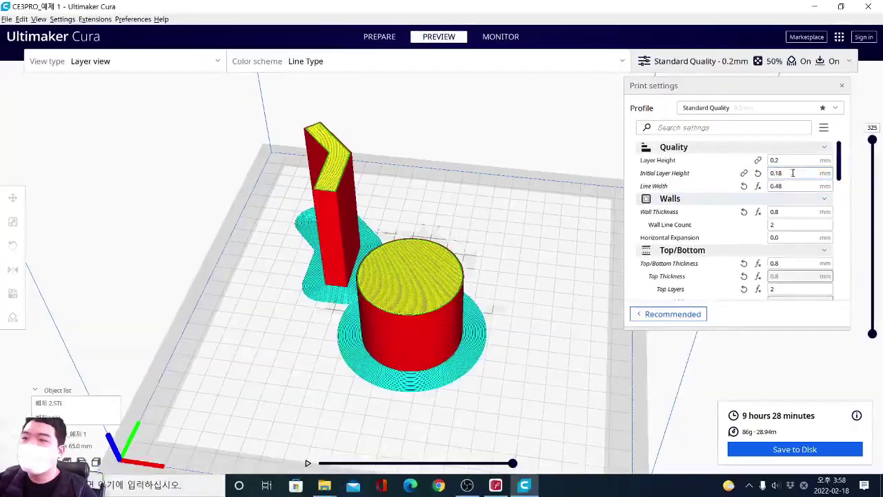
Zoom in and circle the Layer Height value and the estimated print time, and clear the annotations.
{"action": "key", "text": "ctrl+1"}
{"action": "left_click", "coordinate": [667, 272]}
{"action": "mouse_move", "coordinate": [699, 224]}
{"action": "left_mouse_down"}
{"action": "mouse_move", "coordinate": [643, 194]}
{"action": "mouse_move", "coordinate": [707, 231]}
{"action": "left_mouse_up"}
{"action": "key", "text": "Escape"}
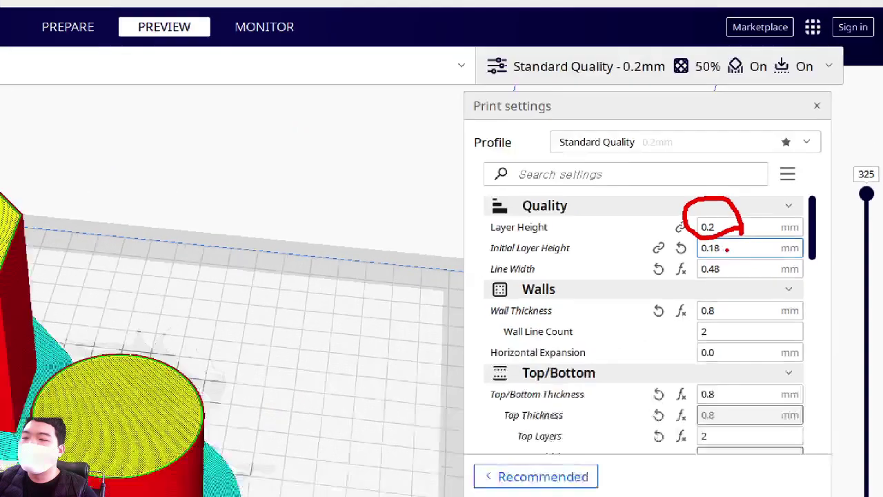
{"action": "left_click_drag", "start_coordinate": [797, 434], "coordinate": [806, 428]}
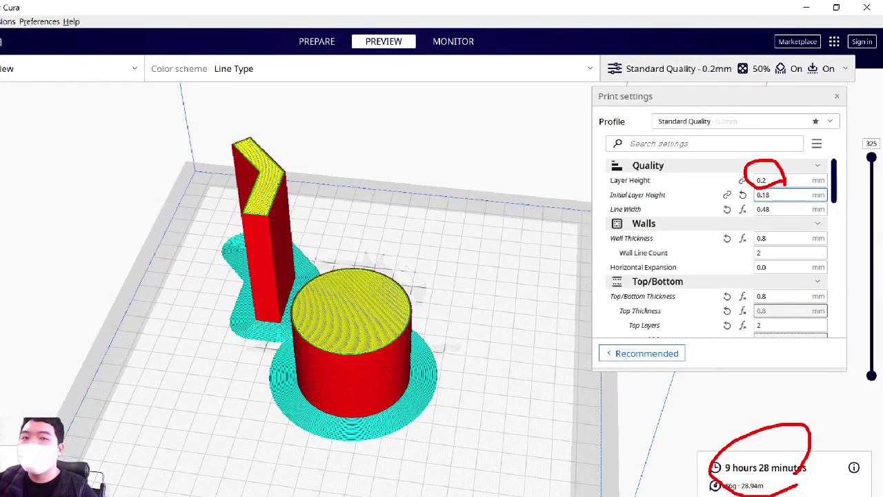
{"action": "key", "text": "Escape"}
Set the Layer Height to 0.1 mm and slice the two models again.
{"action": "left_click", "coordinate": [842, 6]}
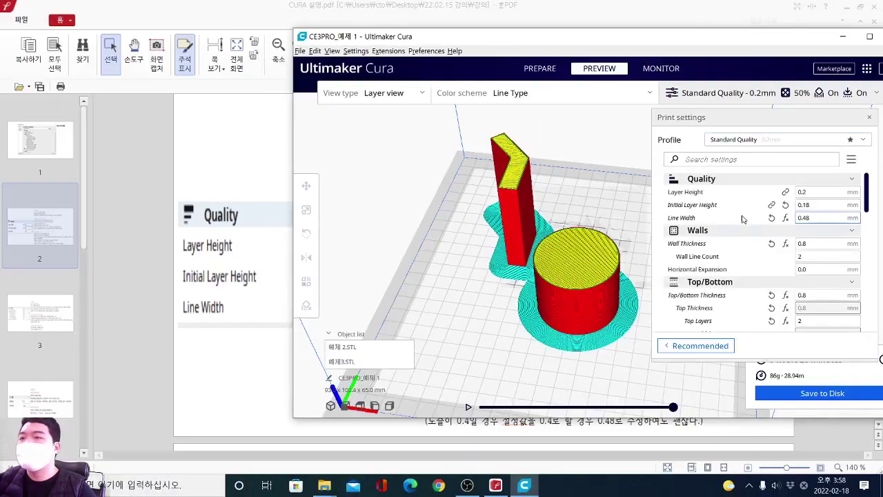
{"action": "double_click", "coordinate": [678, 36]}
{"action": "left_click_drag", "start_coordinate": [784, 160], "coordinate": [651, 153]}
{"action": "type", "text": "0.1"}
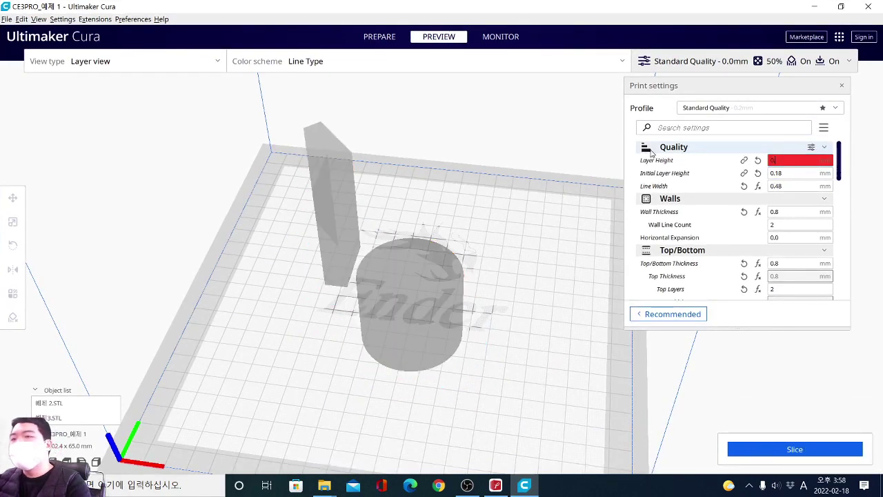
{"action": "left_click", "coordinate": [748, 446]}
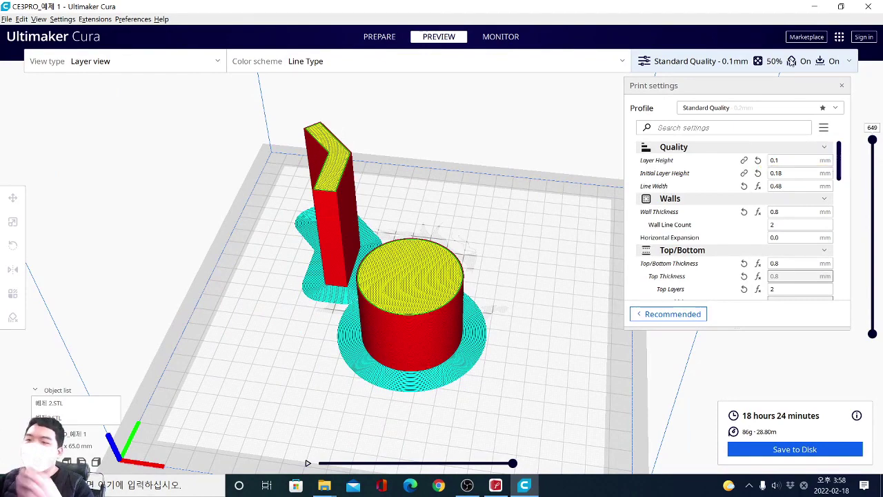
View the sliced models from the front, and handwrite a T and an upward arrow above them.
{"action": "left_click_drag", "start_coordinate": [627, 7], "coordinate": [653, 37]}
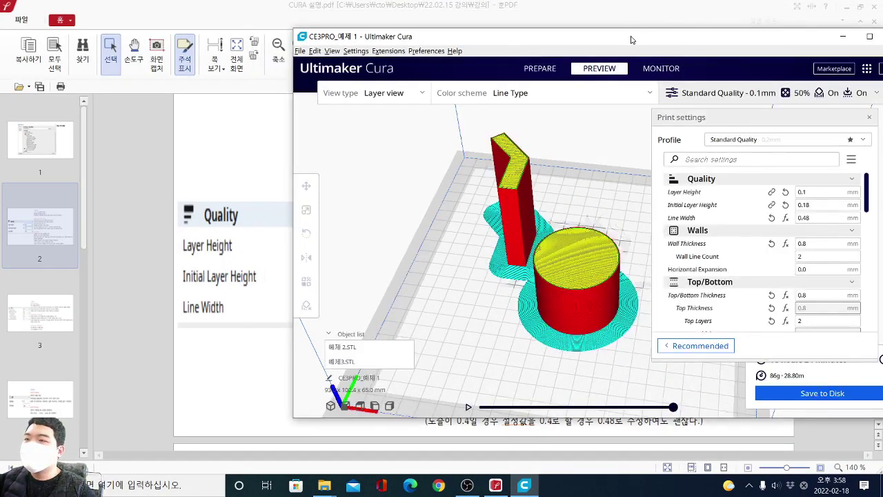
{"action": "double_click", "coordinate": [631, 40]}
{"action": "right_click_drag", "start_coordinate": [499, 321], "coordinate": [533, 305]}
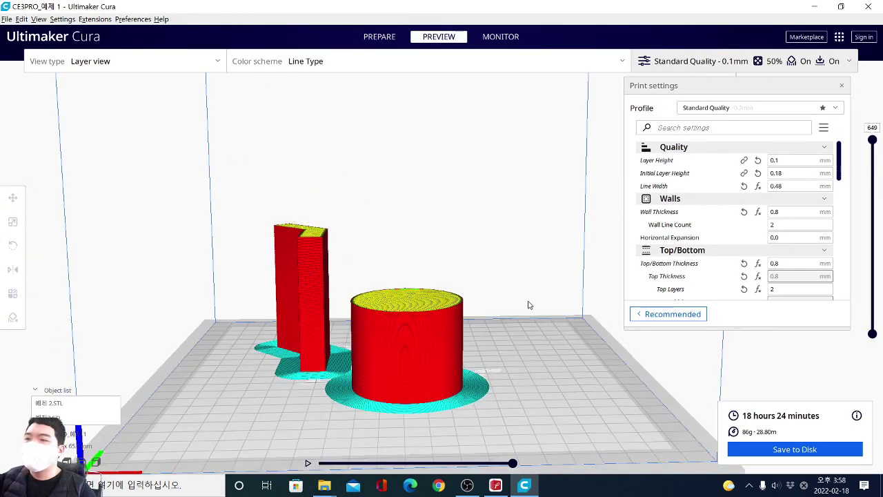
{"action": "mouse_move", "coordinate": [379, 232]}
{"action": "left_mouse_down"}
{"action": "mouse_move", "coordinate": [380, 200]}
{"action": "mouse_move", "coordinate": [408, 157]}
{"action": "left_mouse_up"}
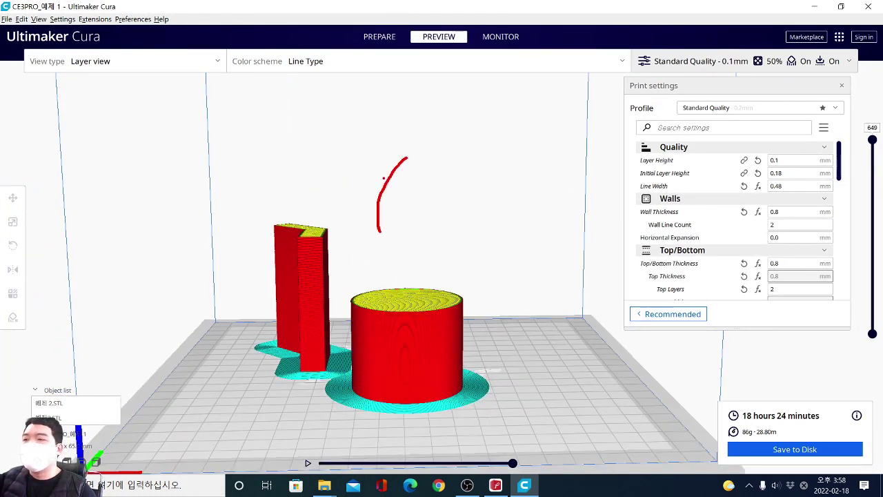
{"action": "key", "text": "ctrl+z"}
{"action": "left_click_drag", "start_coordinate": [314, 144], "coordinate": [406, 149]}
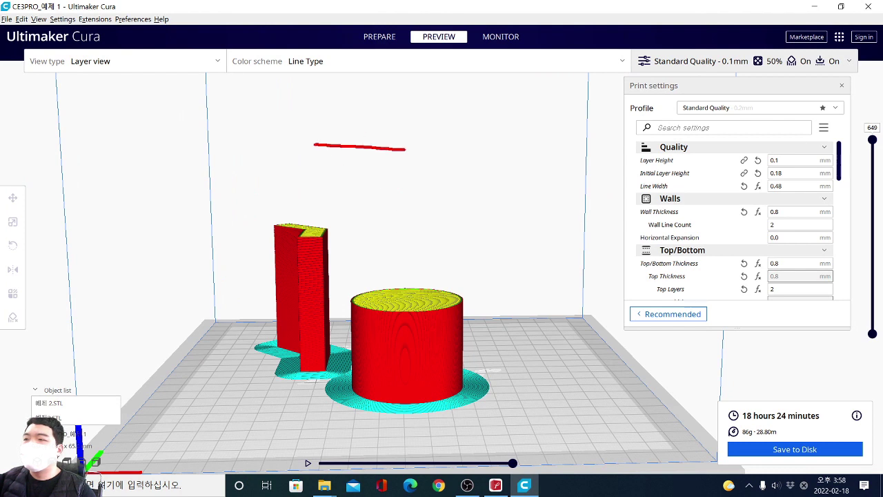
{"action": "left_click_drag", "start_coordinate": [353, 147], "coordinate": [352, 198]}
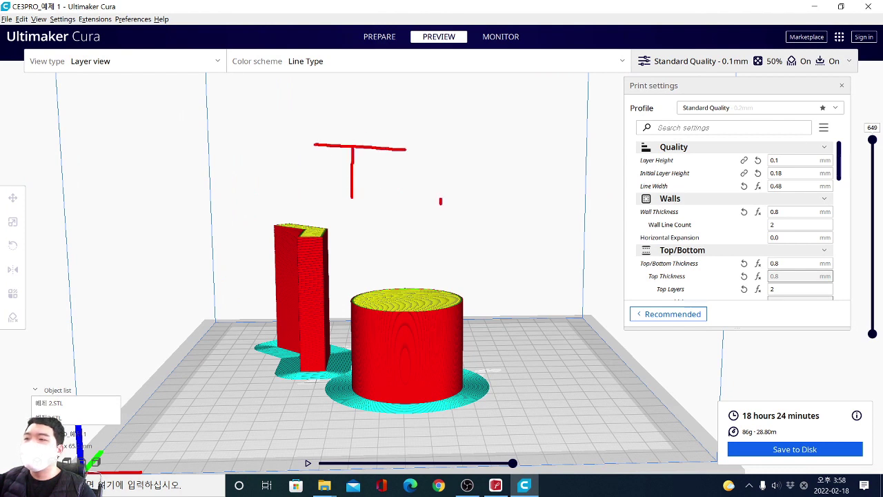
{"action": "mouse_move", "coordinate": [441, 201]}
{"action": "left_mouse_down"}
{"action": "mouse_move", "coordinate": [433, 112]}
{"action": "mouse_move", "coordinate": [467, 130]}
{"action": "left_mouse_up"}
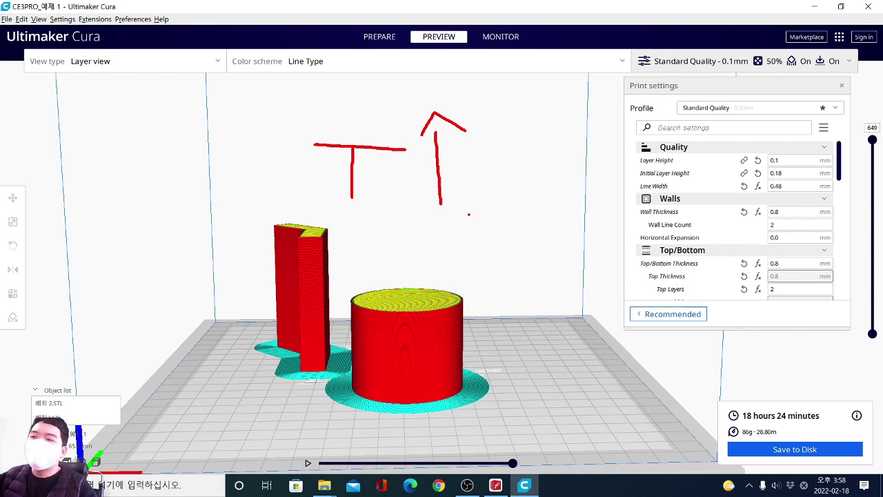
Handwrite 크기 with an upward arrow beside the T, and 퀄 with an upward arrow below it.
{"action": "mouse_move", "coordinate": [482, 181]}
{"action": "left_mouse_down"}
{"action": "mouse_move", "coordinate": [522, 186]}
{"action": "mouse_move", "coordinate": [510, 181]}
{"action": "left_mouse_up"}
{"action": "mouse_move", "coordinate": [512, 186]}
{"action": "left_mouse_down"}
{"action": "mouse_move", "coordinate": [506, 201]}
{"action": "mouse_move", "coordinate": [521, 212]}
{"action": "mouse_move", "coordinate": [508, 191]}
{"action": "mouse_move", "coordinate": [539, 210]}
{"action": "left_mouse_up"}
{"action": "left_click_drag", "start_coordinate": [566, 161], "coordinate": [563, 201]}
{"action": "mouse_move", "coordinate": [588, 153]}
{"action": "left_mouse_down"}
{"action": "mouse_move", "coordinate": [586, 194]}
{"action": "mouse_move", "coordinate": [596, 141]}
{"action": "mouse_move", "coordinate": [600, 160]}
{"action": "left_mouse_up"}
{"action": "mouse_move", "coordinate": [476, 235]}
{"action": "left_mouse_down"}
{"action": "mouse_move", "coordinate": [520, 250]}
{"action": "mouse_move", "coordinate": [495, 262]}
{"action": "mouse_move", "coordinate": [525, 254]}
{"action": "left_mouse_up"}
{"action": "mouse_move", "coordinate": [523, 239]}
{"action": "left_mouse_down"}
{"action": "mouse_move", "coordinate": [524, 274]}
{"action": "mouse_move", "coordinate": [513, 278]}
{"action": "left_mouse_up"}
{"action": "mouse_move", "coordinate": [498, 279]}
{"action": "left_mouse_down"}
{"action": "mouse_move", "coordinate": [536, 289]}
{"action": "mouse_move", "coordinate": [562, 228]}
{"action": "left_mouse_up"}
{"action": "mouse_move", "coordinate": [545, 244]}
{"action": "left_mouse_down"}
{"action": "mouse_move", "coordinate": [554, 231]}
{"action": "mouse_move", "coordinate": [585, 247]}
{"action": "left_mouse_up"}
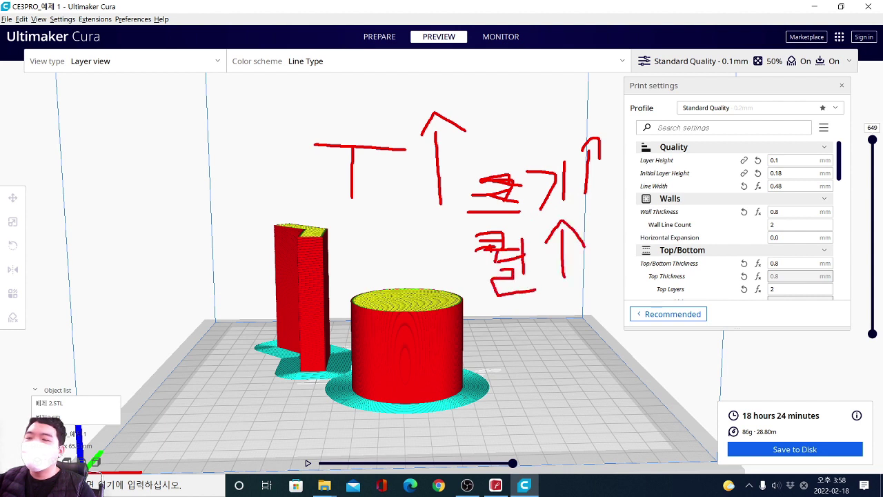
Handwrite one more note below the 퀄 line and clear all annotations.
{"action": "left_click_drag", "start_coordinate": [534, 299], "coordinate": [517, 322]}
{"action": "mouse_move", "coordinate": [527, 315]}
{"action": "left_mouse_down"}
{"action": "mouse_move", "coordinate": [549, 325]}
{"action": "mouse_move", "coordinate": [536, 365]}
{"action": "left_mouse_up"}
{"action": "mouse_move", "coordinate": [560, 316]}
{"action": "left_mouse_down"}
{"action": "mouse_move", "coordinate": [594, 315]}
{"action": "mouse_move", "coordinate": [591, 336]}
{"action": "mouse_move", "coordinate": [562, 356]}
{"action": "left_mouse_up"}
{"action": "left_click_drag", "start_coordinate": [538, 356], "coordinate": [600, 354]}
{"action": "left_click_drag", "start_coordinate": [621, 301], "coordinate": [617, 342]}
{"action": "mouse_move", "coordinate": [603, 338]}
{"action": "left_mouse_down"}
{"action": "mouse_move", "coordinate": [607, 348]}
{"action": "mouse_move", "coordinate": [650, 343]}
{"action": "mouse_move", "coordinate": [599, 399]}
{"action": "mouse_move", "coordinate": [453, 276]}
{"action": "mouse_move", "coordinate": [600, 105]}
{"action": "mouse_move", "coordinate": [657, 362]}
{"action": "left_mouse_up"}
{"action": "key", "text": "e"}
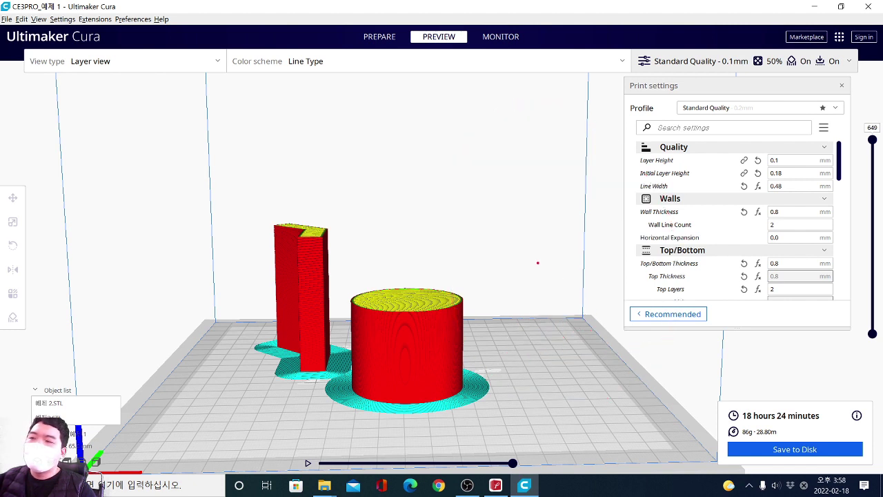
Draw a large T with an upward arrow, circle them over the preview, and clear the annotations.
{"action": "mouse_move", "coordinate": [339, 168]}
{"action": "left_mouse_down"}
{"action": "mouse_move", "coordinate": [470, 167]}
{"action": "mouse_move", "coordinate": [433, 271]}
{"action": "left_mouse_up"}
{"action": "left_click_drag", "start_coordinate": [530, 171], "coordinate": [530, 234]}
{"action": "mouse_move", "coordinate": [495, 177]}
{"action": "left_mouse_down"}
{"action": "mouse_move", "coordinate": [549, 131]}
{"action": "mouse_move", "coordinate": [561, 189]}
{"action": "mouse_move", "coordinate": [639, 334]}
{"action": "left_mouse_up"}
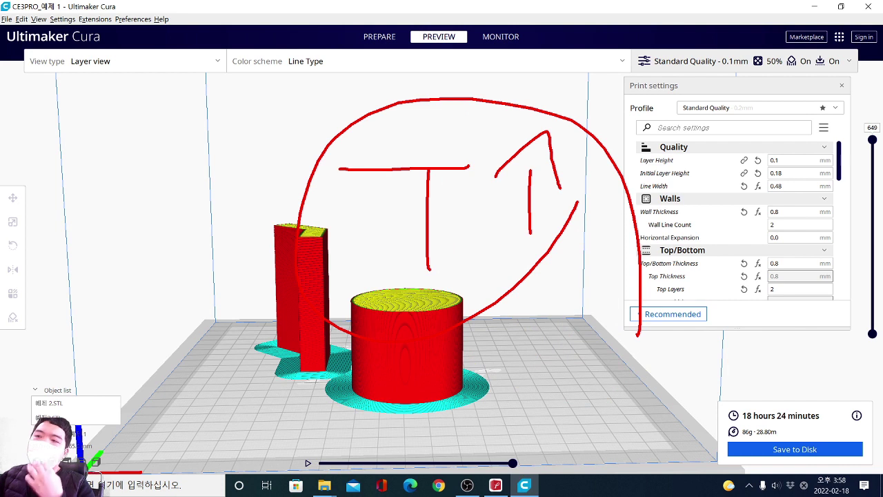
{"action": "mouse_move", "coordinate": [536, 271]}
{"action": "left_mouse_down"}
{"action": "mouse_move", "coordinate": [332, 317]}
{"action": "mouse_move", "coordinate": [577, 278]}
{"action": "mouse_move", "coordinate": [329, 311]}
{"action": "mouse_move", "coordinate": [556, 239]}
{"action": "left_mouse_up"}
{"action": "key", "text": "e"}
Handwrite a further note in the empty area above the sliced models.
{"action": "mouse_move", "coordinate": [351, 151]}
{"action": "left_mouse_down"}
{"action": "mouse_move", "coordinate": [433, 159]}
{"action": "mouse_move", "coordinate": [380, 191]}
{"action": "left_mouse_up"}
{"action": "left_click_drag", "start_coordinate": [345, 195], "coordinate": [478, 169]}
{"action": "left_click_drag", "start_coordinate": [468, 122], "coordinate": [454, 228]}
{"action": "mouse_move", "coordinate": [418, 161]}
{"action": "left_mouse_down"}
{"action": "mouse_move", "coordinate": [407, 202]}
{"action": "mouse_move", "coordinate": [441, 248]}
{"action": "mouse_move", "coordinate": [459, 244]}
{"action": "left_mouse_up"}
{"action": "left_click_drag", "start_coordinate": [405, 249], "coordinate": [471, 259]}
{"action": "mouse_move", "coordinate": [528, 231]}
{"action": "left_mouse_down"}
{"action": "mouse_move", "coordinate": [535, 163]}
{"action": "mouse_move", "coordinate": [599, 240]}
{"action": "left_mouse_up"}
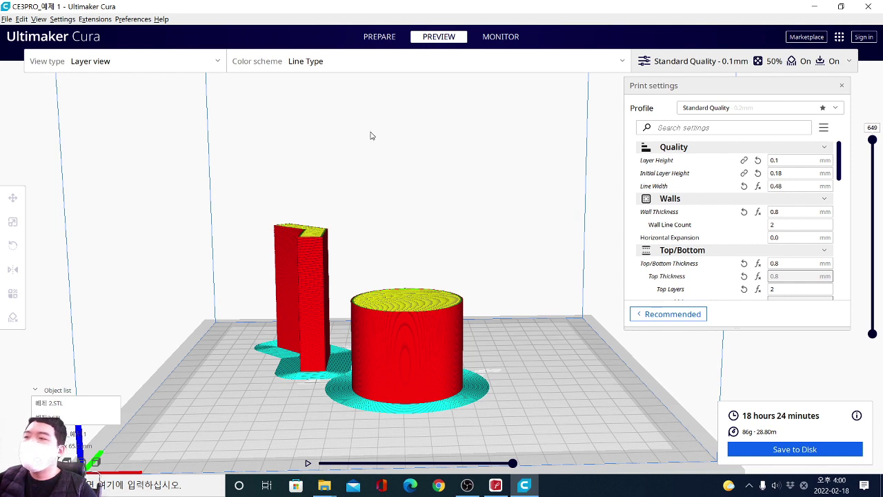
Draw a circled T and a circled downward arrow, add a second arrow to a short note, and clear the annotations.
{"action": "mouse_move", "coordinate": [291, 123]}
{"action": "left_mouse_down"}
{"action": "mouse_move", "coordinate": [419, 116]}
{"action": "mouse_move", "coordinate": [340, 266]}
{"action": "mouse_move", "coordinate": [379, 10]}
{"action": "mouse_move", "coordinate": [404, 228]}
{"action": "left_mouse_up"}
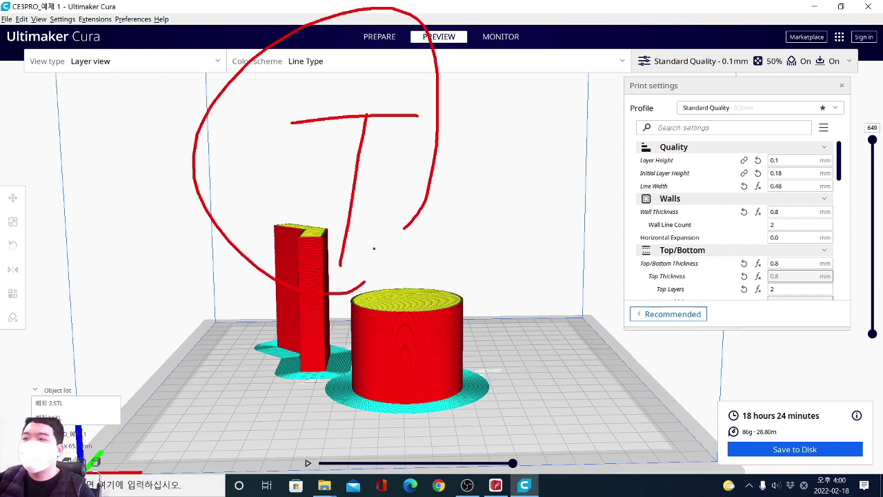
{"action": "left_click_drag", "start_coordinate": [486, 99], "coordinate": [485, 184]}
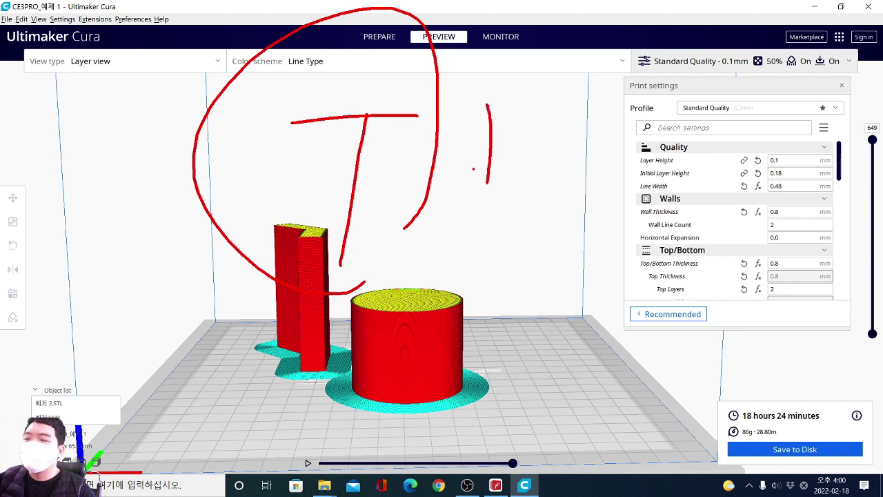
{"action": "mouse_move", "coordinate": [468, 155]}
{"action": "left_mouse_down"}
{"action": "mouse_move", "coordinate": [487, 187]}
{"action": "mouse_move", "coordinate": [501, 149]}
{"action": "mouse_move", "coordinate": [461, 84]}
{"action": "mouse_move", "coordinate": [515, 223]}
{"action": "mouse_move", "coordinate": [504, 286]}
{"action": "mouse_move", "coordinate": [531, 258]}
{"action": "left_mouse_up"}
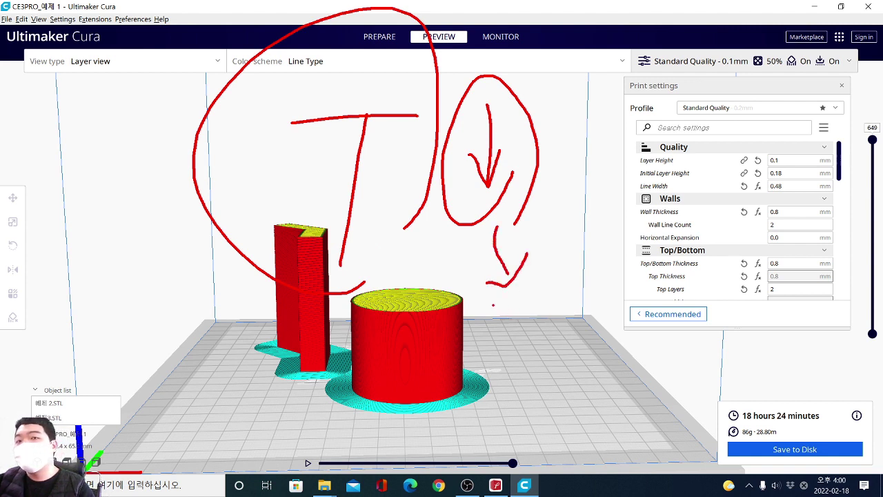
{"action": "mouse_move", "coordinate": [509, 308]}
{"action": "left_mouse_down"}
{"action": "mouse_move", "coordinate": [528, 310]}
{"action": "mouse_move", "coordinate": [512, 334]}
{"action": "left_mouse_up"}
{"action": "mouse_move", "coordinate": [497, 324]}
{"action": "left_mouse_down"}
{"action": "mouse_move", "coordinate": [518, 322]}
{"action": "mouse_move", "coordinate": [527, 334]}
{"action": "mouse_move", "coordinate": [513, 359]}
{"action": "mouse_move", "coordinate": [520, 359]}
{"action": "left_mouse_up"}
{"action": "mouse_move", "coordinate": [536, 314]}
{"action": "left_mouse_down"}
{"action": "mouse_move", "coordinate": [534, 355]}
{"action": "mouse_move", "coordinate": [522, 372]}
{"action": "mouse_move", "coordinate": [560, 372]}
{"action": "mouse_move", "coordinate": [598, 295]}
{"action": "mouse_move", "coordinate": [572, 365]}
{"action": "mouse_move", "coordinate": [553, 368]}
{"action": "mouse_move", "coordinate": [595, 349]}
{"action": "left_mouse_up"}
{"action": "key", "text": "e"}
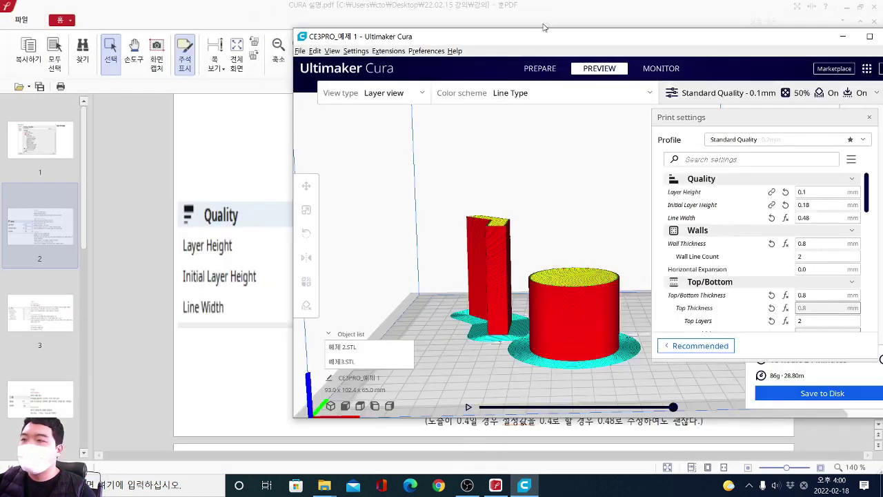
Switch to CURA 설명.pdf, box the Layer Height explanation, mark it with a framed star, and clear the marks.
{"action": "double_click", "coordinate": [536, 41]}
{"action": "left_click", "coordinate": [494, 485]}
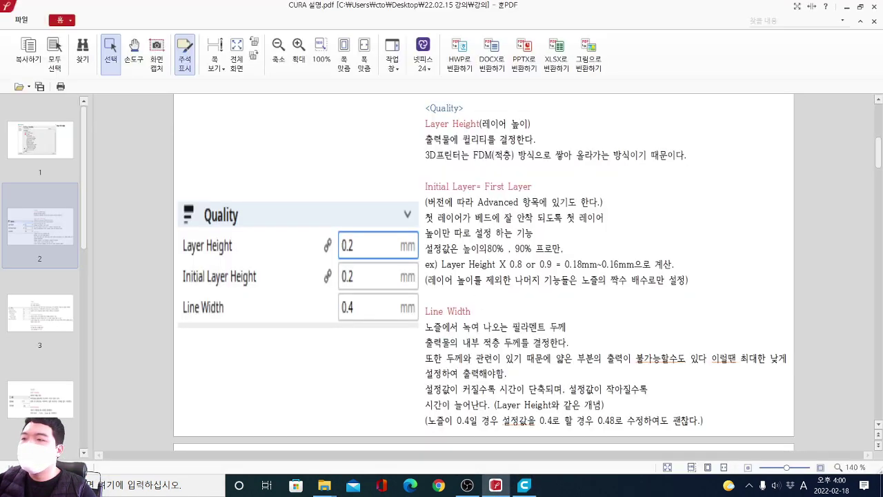
{"action": "left_click_drag", "start_coordinate": [401, 97], "coordinate": [702, 173]}
{"action": "left_click_drag", "start_coordinate": [379, 141], "coordinate": [399, 97]}
{"action": "mouse_move", "coordinate": [421, 124]}
{"action": "left_mouse_down"}
{"action": "mouse_move", "coordinate": [404, 127]}
{"action": "mouse_move", "coordinate": [390, 102]}
{"action": "mouse_move", "coordinate": [371, 139]}
{"action": "left_mouse_up"}
{"action": "mouse_move", "coordinate": [343, 156]}
{"action": "left_mouse_down"}
{"action": "mouse_move", "coordinate": [365, 156]}
{"action": "mouse_move", "coordinate": [434, 72]}
{"action": "mouse_move", "coordinate": [333, 129]}
{"action": "mouse_move", "coordinate": [332, 156]}
{"action": "mouse_move", "coordinate": [360, 153]}
{"action": "mouse_move", "coordinate": [282, 78]}
{"action": "mouse_move", "coordinate": [277, 89]}
{"action": "left_mouse_up"}
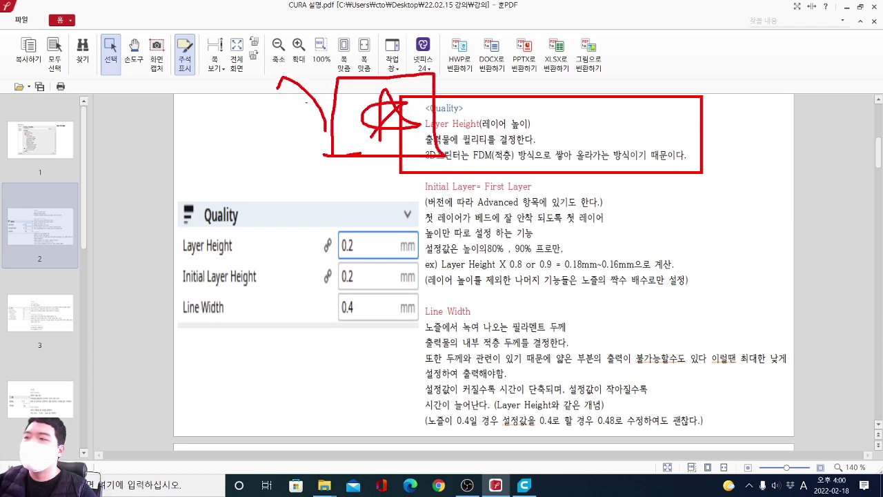
{"action": "mouse_move", "coordinate": [444, 110]}
{"action": "left_mouse_down"}
{"action": "mouse_move", "coordinate": [449, 90]}
{"action": "mouse_move", "coordinate": [497, 64]}
{"action": "left_mouse_up"}
{"action": "key", "text": "e"}
Box the Layer Height explanation, handwrite ~0.1~0.2 and an underlined 0.15 beside it, and clear the annotations.
{"action": "left_click_drag", "start_coordinate": [401, 91], "coordinate": [723, 174], "text": "ctrl"}
{"action": "mouse_move", "coordinate": [612, 128]}
{"action": "left_mouse_down"}
{"action": "mouse_move", "coordinate": [675, 113]}
{"action": "mouse_move", "coordinate": [697, 145]}
{"action": "mouse_move", "coordinate": [745, 125]}
{"action": "mouse_move", "coordinate": [754, 131]}
{"action": "mouse_move", "coordinate": [767, 116]}
{"action": "mouse_move", "coordinate": [797, 133]}
{"action": "mouse_move", "coordinate": [820, 128]}
{"action": "left_mouse_up"}
{"action": "left_click", "coordinate": [784, 137]}
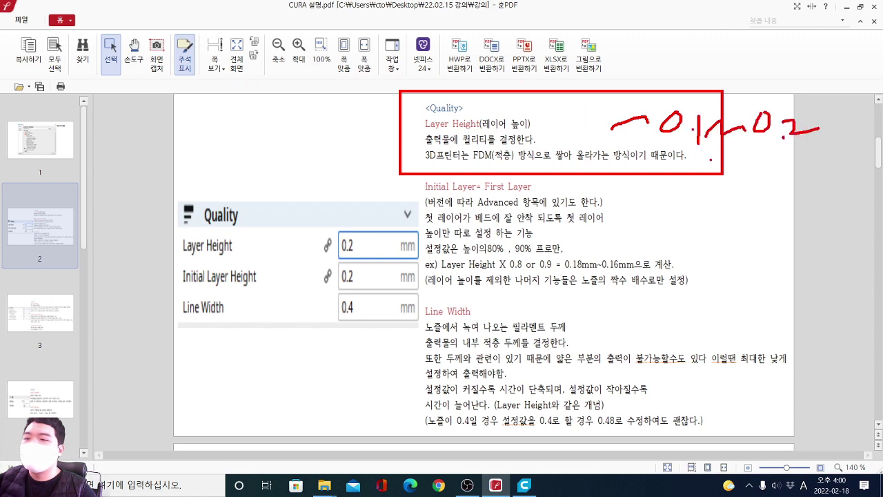
{"action": "mouse_move", "coordinate": [732, 148]}
{"action": "left_mouse_down"}
{"action": "mouse_move", "coordinate": [750, 164]}
{"action": "mouse_move", "coordinate": [729, 192]}
{"action": "mouse_move", "coordinate": [739, 165]}
{"action": "mouse_move", "coordinate": [766, 189]}
{"action": "left_mouse_up"}
{"action": "left_click", "coordinate": [748, 185]}
{"action": "left_click_drag", "start_coordinate": [804, 161], "coordinate": [787, 162]}
{"action": "mouse_move", "coordinate": [785, 163]}
{"action": "left_mouse_down"}
{"action": "mouse_move", "coordinate": [802, 177]}
{"action": "mouse_move", "coordinate": [784, 189]}
{"action": "left_mouse_up"}
{"action": "left_click_drag", "start_coordinate": [711, 207], "coordinate": [878, 207]}
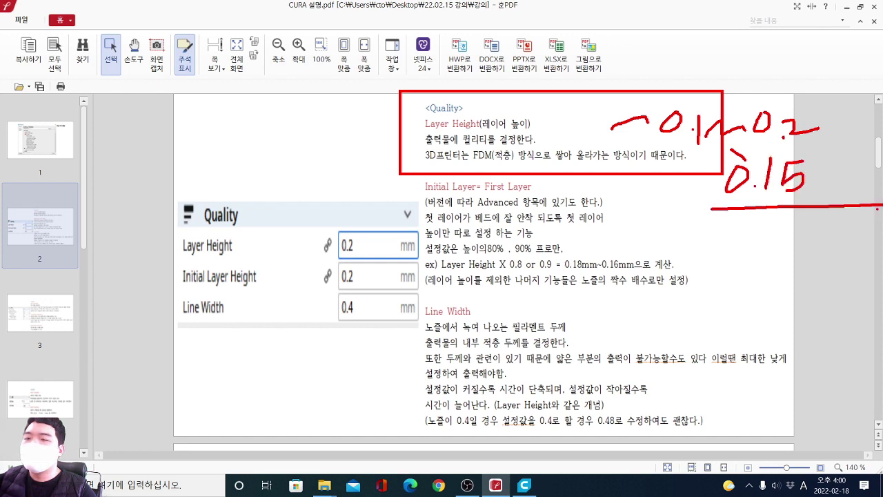
{"action": "key", "text": "Escape"}
Box the Initial Layer section and First Layer, underline the sentence about bed adhesion, and clear the marks.
{"action": "left_click_drag", "start_coordinate": [408, 163], "coordinate": [714, 308]}
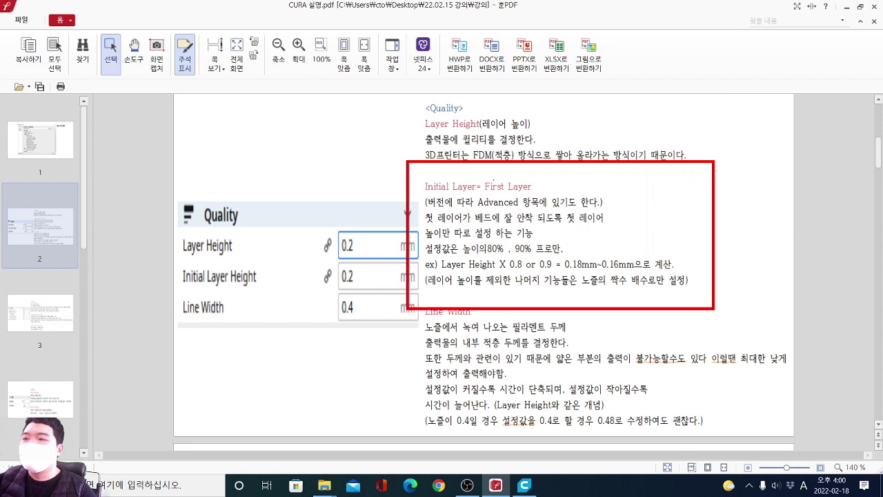
{"action": "left_click_drag", "start_coordinate": [472, 176], "coordinate": [571, 192]}
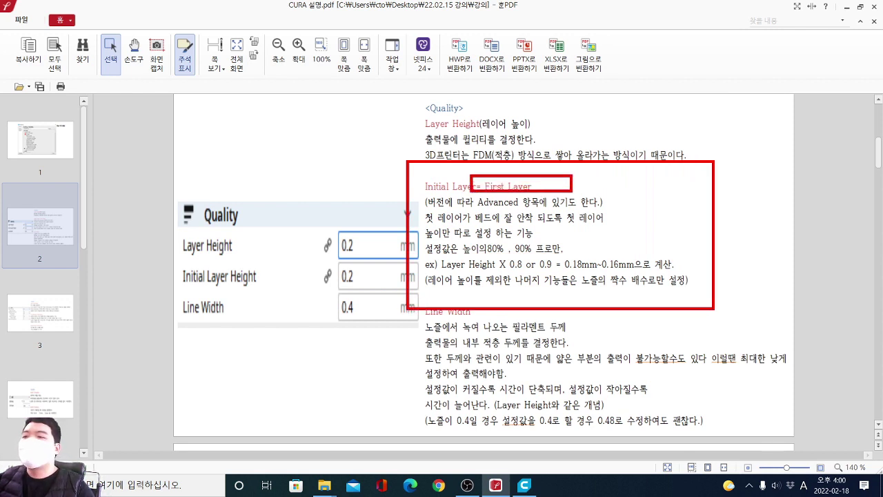
{"action": "key", "text": "Escape"}
{"action": "mouse_move", "coordinate": [418, 227]}
{"action": "left_mouse_down"}
{"action": "mouse_move", "coordinate": [654, 227]}
{"action": "mouse_move", "coordinate": [655, 209]}
{"action": "mouse_move", "coordinate": [686, 187]}
{"action": "left_mouse_up"}
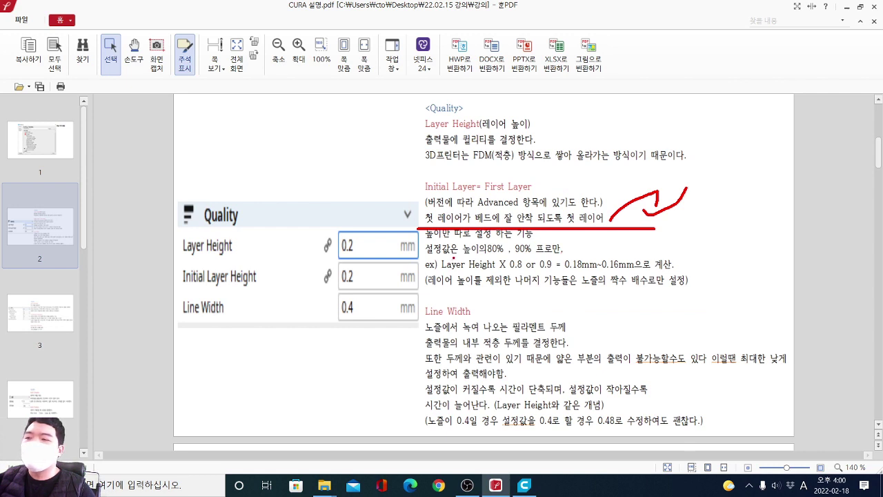
{"action": "key", "text": "e"}
Mark the 80% and 90% rule and the Layer Height X 0.8 or 0.9 example, clearing the marks after each.
{"action": "left_click_drag", "start_coordinate": [430, 258], "coordinate": [606, 257], "text": "shift"}
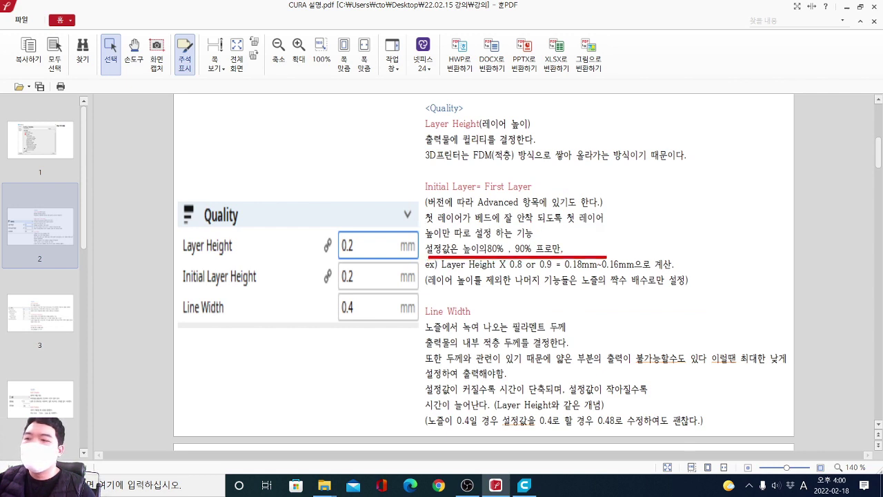
{"action": "mouse_move", "coordinate": [510, 252]}
{"action": "left_mouse_down"}
{"action": "mouse_move", "coordinate": [504, 233]}
{"action": "mouse_move", "coordinate": [501, 248]}
{"action": "mouse_move", "coordinate": [558, 227]}
{"action": "left_mouse_up"}
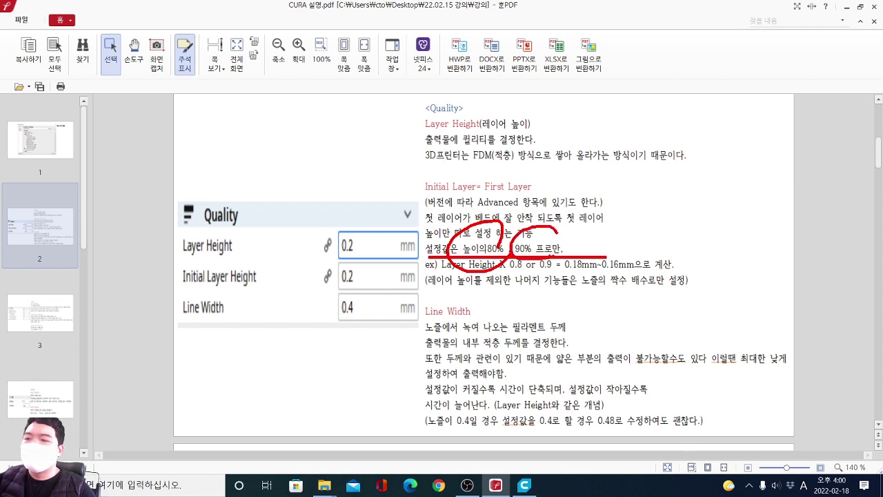
{"action": "key", "text": "e"}
{"action": "left_click_drag", "start_coordinate": [436, 271], "coordinate": [547, 272]}
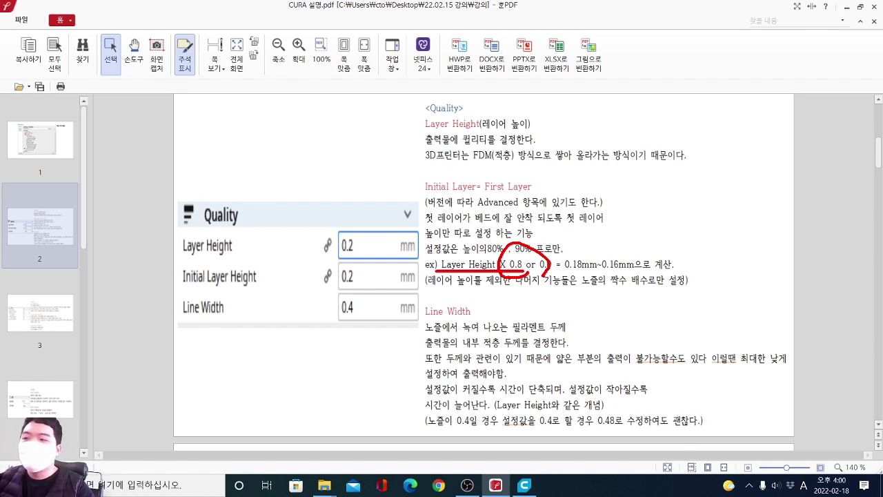
{"action": "key", "text": "e"}
Underline the 0.18mm~0.16mm calculation and box the Layer Height and Initial Layer Height values in the Quality picture.
{"action": "left_click_drag", "start_coordinate": [519, 268], "coordinate": [684, 268]}
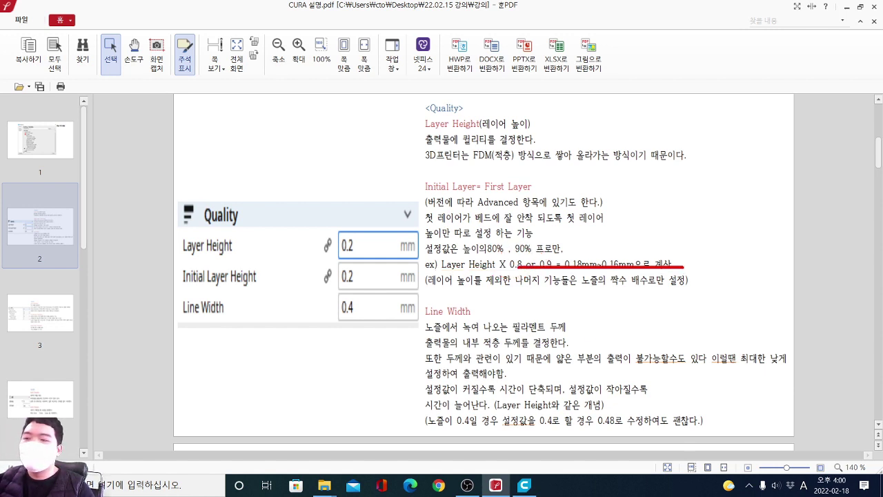
{"action": "left_click_drag", "start_coordinate": [321, 261], "coordinate": [374, 300]}
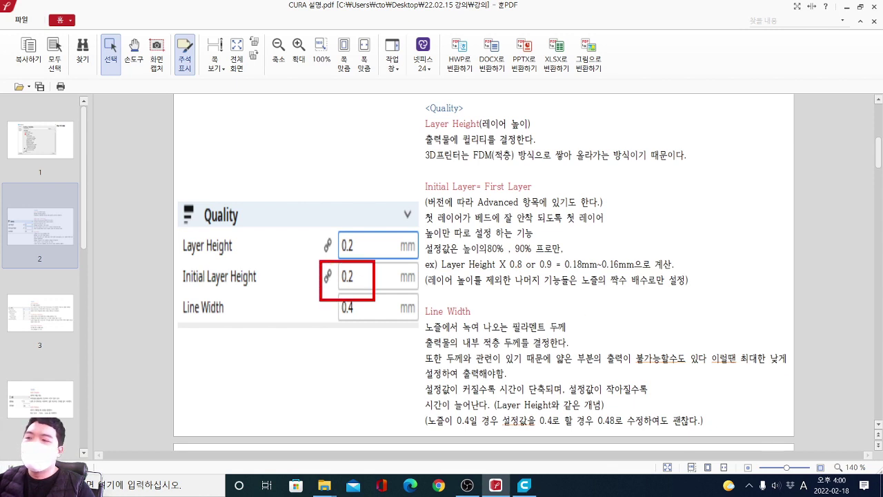
{"action": "left_click_drag", "start_coordinate": [308, 228], "coordinate": [409, 249]}
{"action": "left_click_drag", "start_coordinate": [320, 225], "coordinate": [433, 259]}
{"action": "left_click_drag", "start_coordinate": [312, 259], "coordinate": [431, 292]}
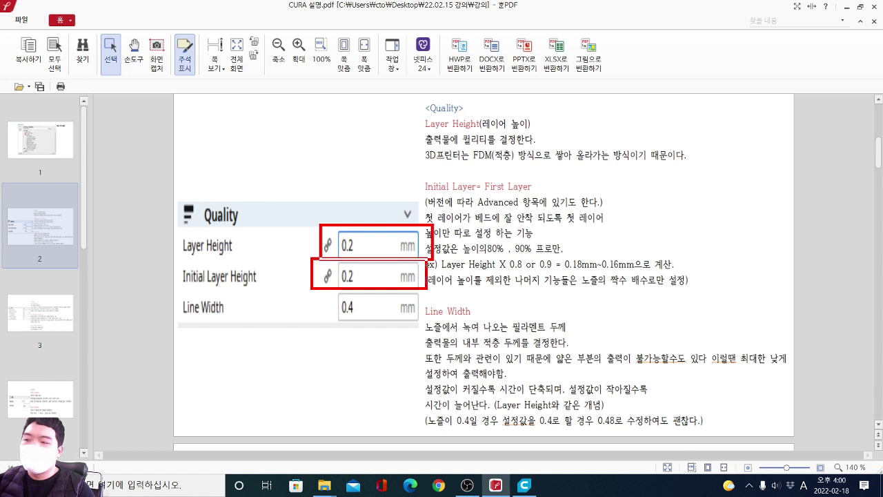
Draw an arrow at the Initial Layer Height value box, clear the marks, and draw a line across the Initial Layer Height row.
{"action": "mouse_move", "coordinate": [310, 279]}
{"action": "left_mouse_down"}
{"action": "mouse_move", "coordinate": [300, 277]}
{"action": "mouse_move", "coordinate": [324, 288]}
{"action": "left_mouse_up"}
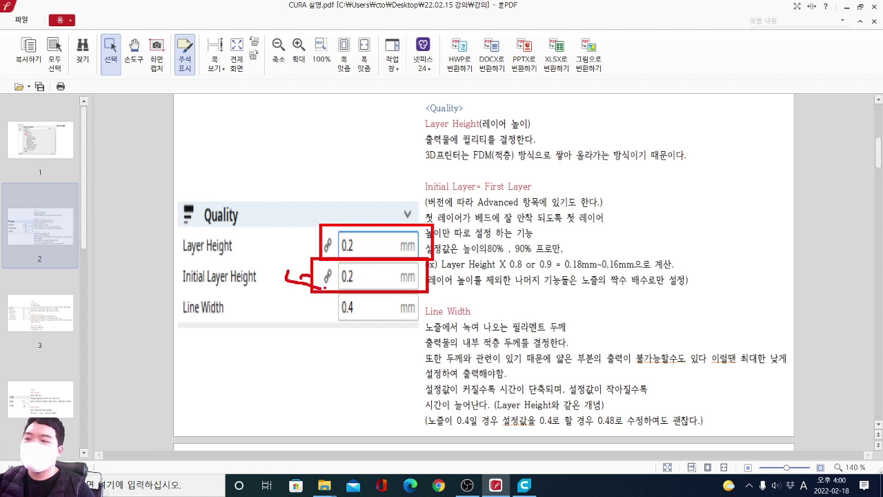
{"action": "mouse_move", "coordinate": [183, 276]}
{"action": "left_mouse_down"}
{"action": "mouse_move", "coordinate": [324, 286]}
{"action": "mouse_move", "coordinate": [428, 277]}
{"action": "left_mouse_up"}
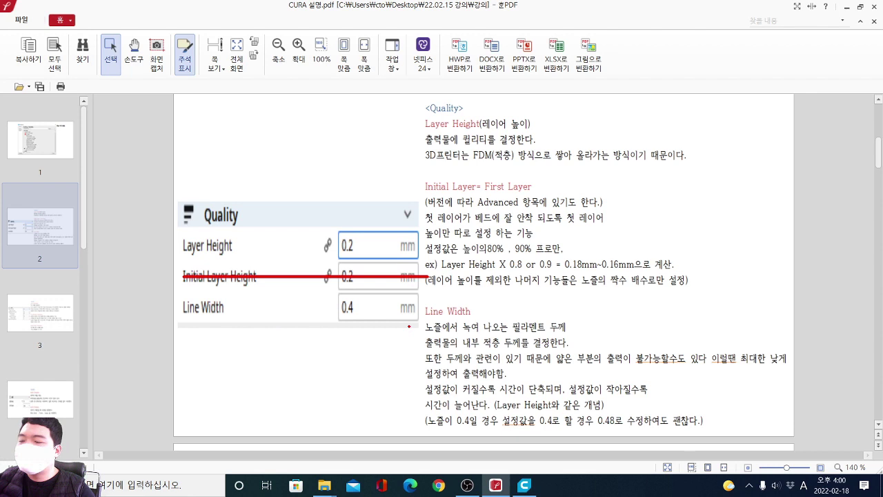
Underline the filament thickness and thin-part sentences under Line Width, and circle the 0.4 Line Width value in the Quality picture.
{"action": "mouse_move", "coordinate": [411, 332]}
{"action": "left_mouse_down"}
{"action": "mouse_move", "coordinate": [572, 332]}
{"action": "mouse_move", "coordinate": [571, 304]}
{"action": "mouse_move", "coordinate": [562, 312]}
{"action": "mouse_move", "coordinate": [582, 306]}
{"action": "left_mouse_up"}
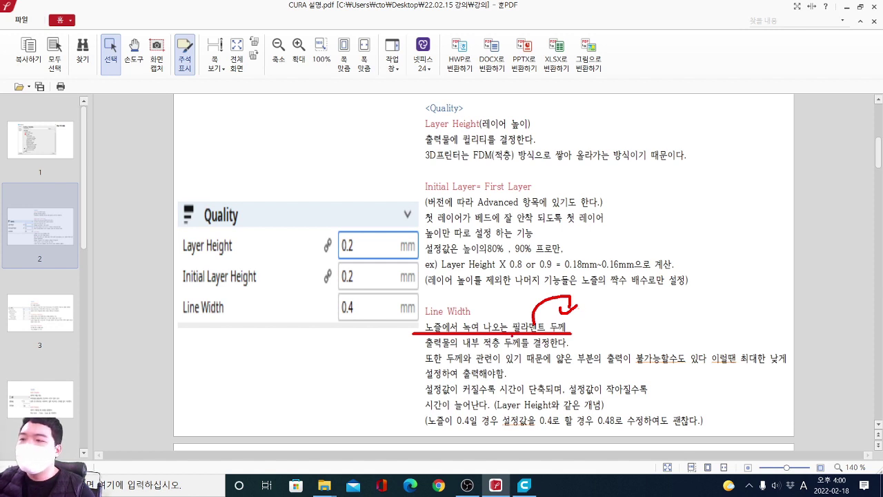
{"action": "left_click_drag", "start_coordinate": [446, 364], "coordinate": [768, 361]}
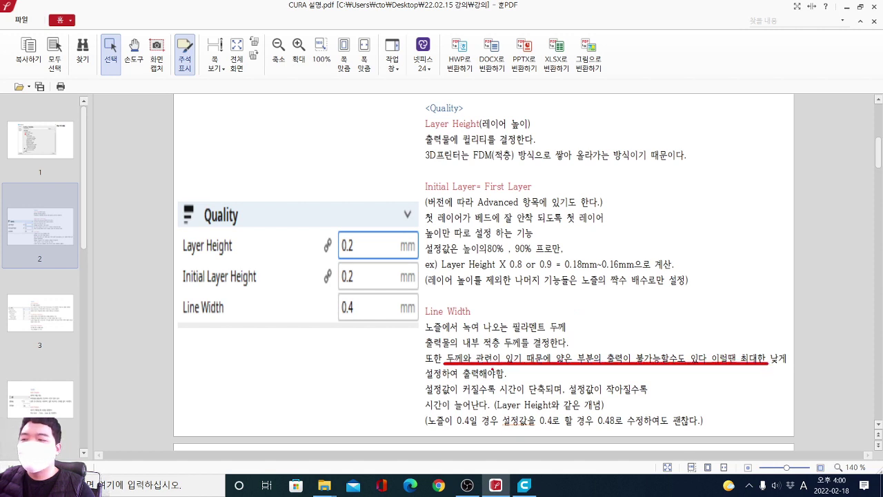
{"action": "mouse_move", "coordinate": [428, 372]}
{"action": "left_mouse_down"}
{"action": "mouse_move", "coordinate": [376, 352]}
{"action": "mouse_move", "coordinate": [369, 368]}
{"action": "mouse_move", "coordinate": [385, 366]}
{"action": "left_mouse_up"}
{"action": "mouse_move", "coordinate": [352, 275]}
{"action": "left_mouse_down"}
{"action": "mouse_move", "coordinate": [342, 327]}
{"action": "mouse_move", "coordinate": [364, 331]}
{"action": "left_mouse_up"}
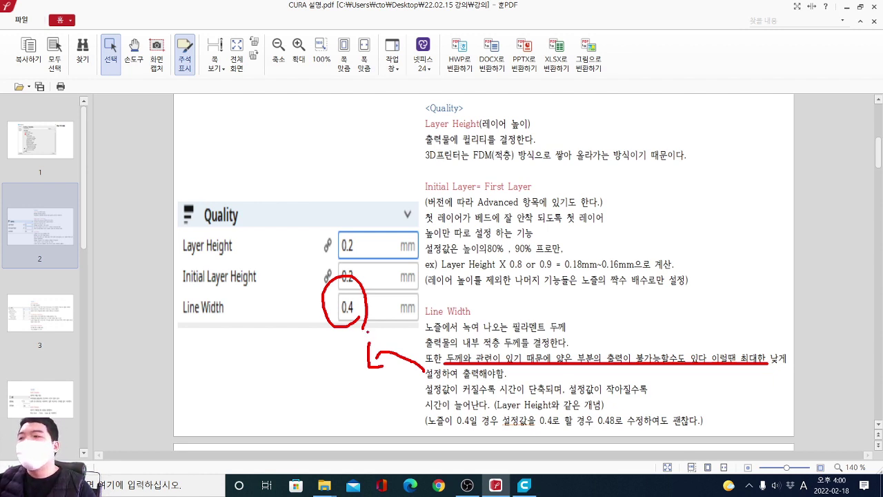
Circle the Line Width label in the Quality picture with a downward arrow beneath it, and clear the annotations.
{"action": "mouse_move", "coordinate": [235, 319]}
{"action": "left_mouse_down"}
{"action": "mouse_move", "coordinate": [203, 324]}
{"action": "mouse_move", "coordinate": [254, 291]}
{"action": "mouse_move", "coordinate": [228, 315]}
{"action": "mouse_move", "coordinate": [242, 346]}
{"action": "mouse_move", "coordinate": [260, 344]}
{"action": "left_mouse_up"}
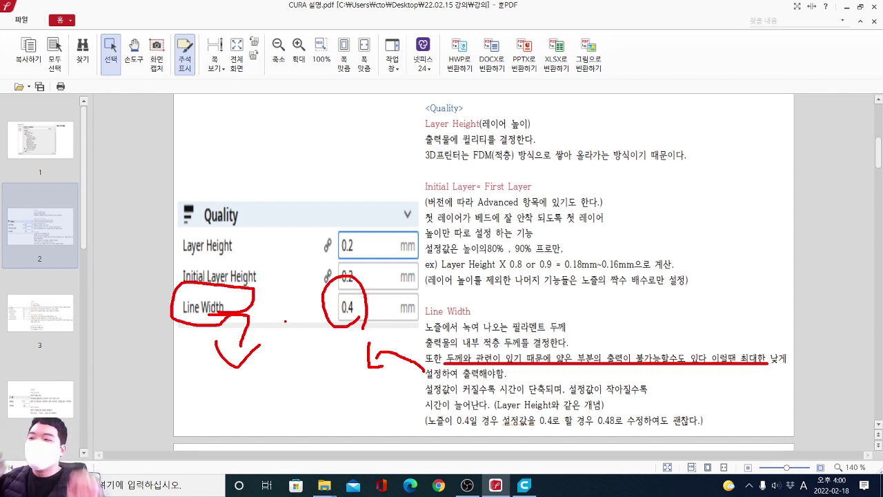
{"action": "mouse_move", "coordinate": [343, 323]}
{"action": "left_mouse_down"}
{"action": "mouse_move", "coordinate": [329, 317]}
{"action": "mouse_move", "coordinate": [364, 298]}
{"action": "mouse_move", "coordinate": [360, 331]}
{"action": "left_mouse_up"}
{"action": "mouse_move", "coordinate": [263, 320]}
{"action": "left_mouse_down"}
{"action": "mouse_move", "coordinate": [214, 339]}
{"action": "mouse_move", "coordinate": [241, 293]}
{"action": "mouse_move", "coordinate": [243, 321]}
{"action": "left_mouse_up"}
{"action": "key", "text": "e"}
Box the Line Width row with an arrow below it, clear it, circle the row freehand, and clear the marks.
{"action": "left_click_drag", "start_coordinate": [169, 285], "coordinate": [419, 331]}
{"action": "mouse_move", "coordinate": [256, 330]}
{"action": "left_mouse_down"}
{"action": "mouse_move", "coordinate": [233, 353]}
{"action": "mouse_move", "coordinate": [241, 354]}
{"action": "left_mouse_up"}
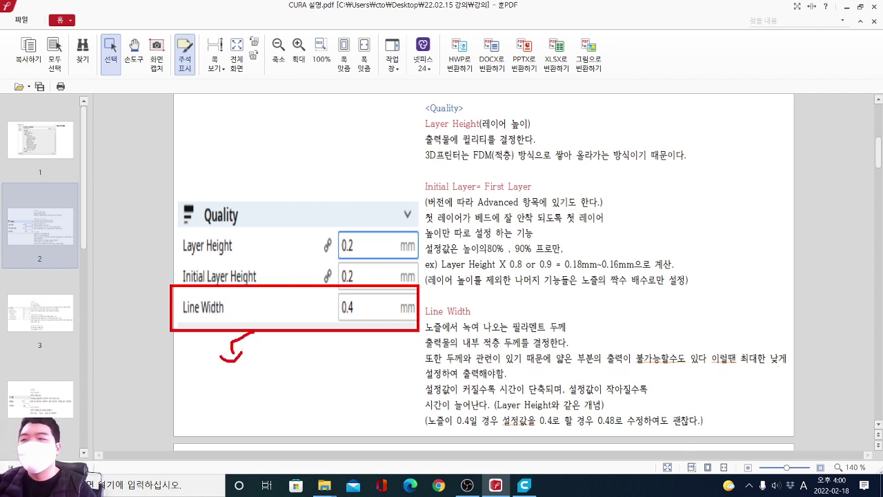
{"action": "key", "text": "e"}
{"action": "mouse_move", "coordinate": [256, 316]}
{"action": "left_mouse_down"}
{"action": "mouse_move", "coordinate": [173, 307]}
{"action": "mouse_move", "coordinate": [407, 283]}
{"action": "mouse_move", "coordinate": [225, 330]}
{"action": "left_mouse_up"}
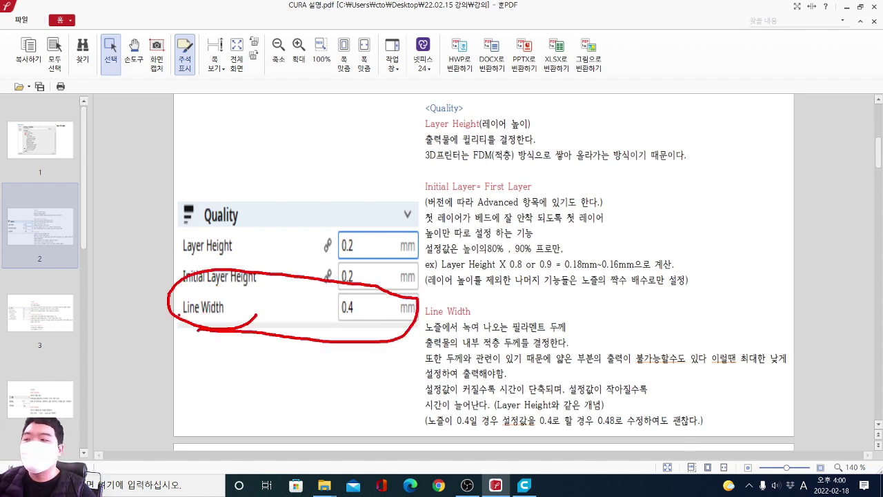
{"action": "key", "text": "e"}
Box the Line Width and Layer Height rows of the Quality picture and add freehand marks around the Layer Height row.
{"action": "left_click_drag", "start_coordinate": [171, 298], "coordinate": [436, 338]}
{"action": "left_click_drag", "start_coordinate": [156, 219], "coordinate": [420, 266]}
{"action": "mouse_move", "coordinate": [266, 213]}
{"action": "left_mouse_down"}
{"action": "mouse_move", "coordinate": [285, 146]}
{"action": "mouse_move", "coordinate": [295, 164]}
{"action": "mouse_move", "coordinate": [293, 106]}
{"action": "mouse_move", "coordinate": [328, 162]}
{"action": "left_mouse_up"}
{"action": "mouse_move", "coordinate": [357, 235]}
{"action": "left_mouse_down"}
{"action": "mouse_move", "coordinate": [352, 190]}
{"action": "mouse_move", "coordinate": [366, 225]}
{"action": "left_mouse_up"}
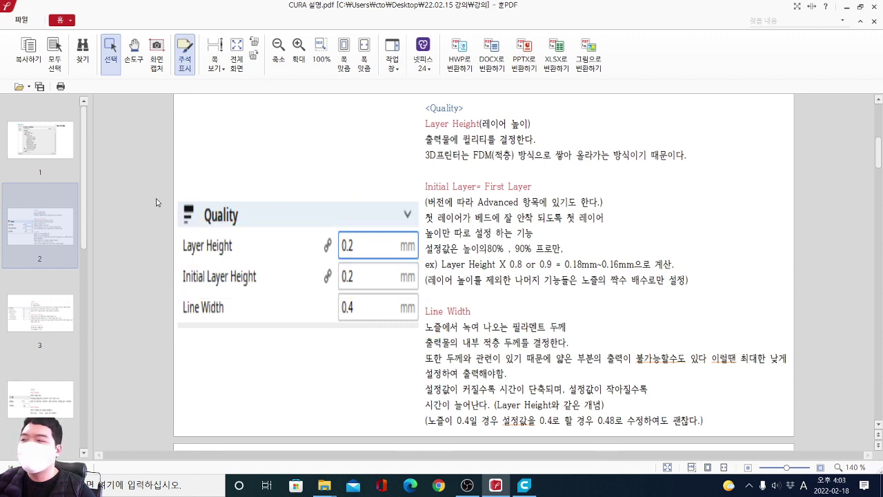
Go to page 3 on Shell settings, box the whole page and a blank area of it, and clear the annotations.
{"action": "left_click", "coordinate": [40, 313]}
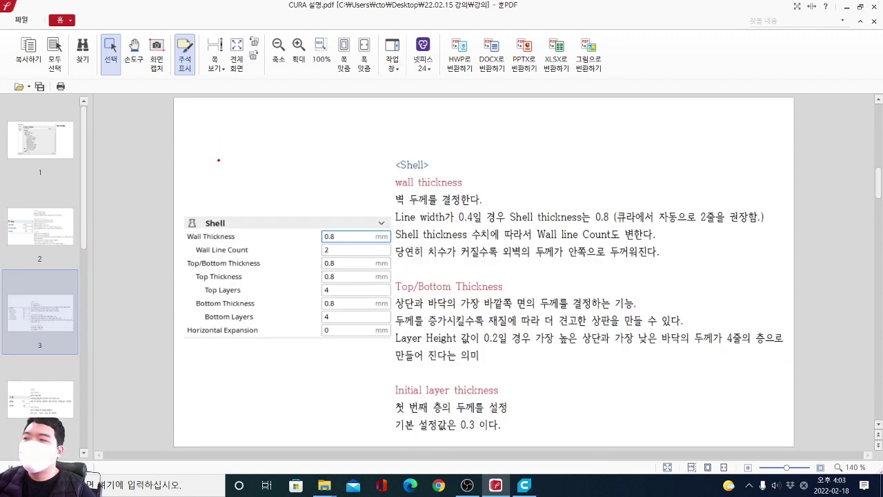
{"action": "left_click_drag", "start_coordinate": [171, 104], "coordinate": [566, 276]}
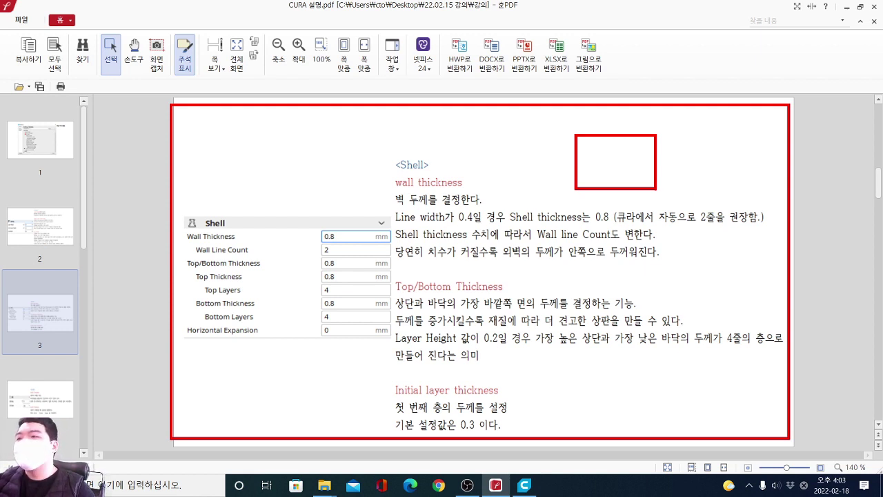
{"action": "mouse_move", "coordinate": [581, 144]}
{"action": "left_mouse_down"}
{"action": "mouse_move", "coordinate": [643, 143]}
{"action": "mouse_move", "coordinate": [607, 177]}
{"action": "mouse_move", "coordinate": [589, 148]}
{"action": "left_mouse_up"}
{"action": "key", "text": "e"}
{"action": "key", "text": "Escape"}
Box the wall thickness section, clear it, mark the Wall Thickness value in the Shell picture, and clear the mark.
{"action": "key", "text": "ctrl+2"}
{"action": "mouse_move", "coordinate": [365, 148]}
{"action": "left_mouse_down"}
{"action": "mouse_move", "coordinate": [746, 237]}
{"action": "mouse_move", "coordinate": [776, 283]}
{"action": "left_mouse_up"}
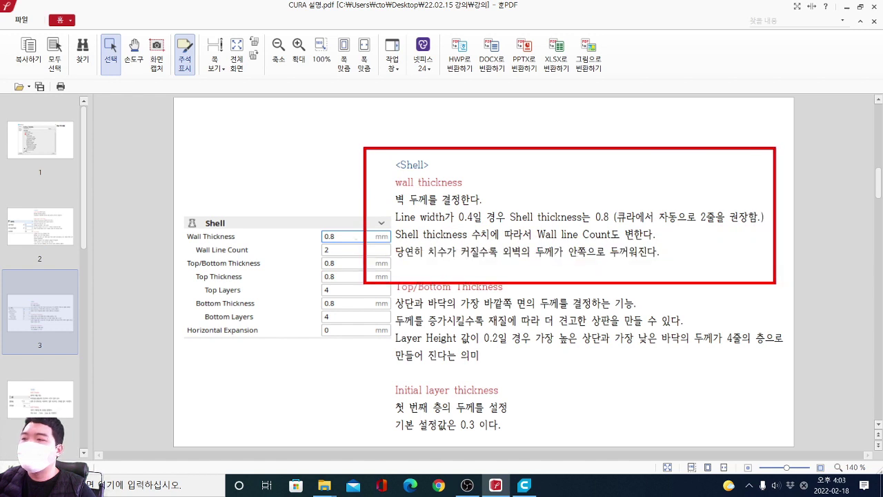
{"action": "key", "text": "e"}
{"action": "mouse_move", "coordinate": [355, 242]}
{"action": "left_mouse_down"}
{"action": "mouse_move", "coordinate": [318, 229]}
{"action": "mouse_move", "coordinate": [368, 232]}
{"action": "mouse_move", "coordinate": [366, 254]}
{"action": "left_mouse_up"}
{"action": "key", "text": "e"}
Underline the Line width 0.4 condition and the note on Cura's recommended 2 lines, clearing each mark, and end the annotation mode.
{"action": "left_click_drag", "start_coordinate": [384, 220], "coordinate": [523, 222]}
{"action": "key", "text": "e"}
{"action": "mouse_move", "coordinate": [609, 223]}
{"action": "left_mouse_down"}
{"action": "mouse_move", "coordinate": [594, 200]}
{"action": "mouse_move", "coordinate": [598, 223]}
{"action": "mouse_move", "coordinate": [759, 225]}
{"action": "left_mouse_up"}
{"action": "key", "text": "e"}
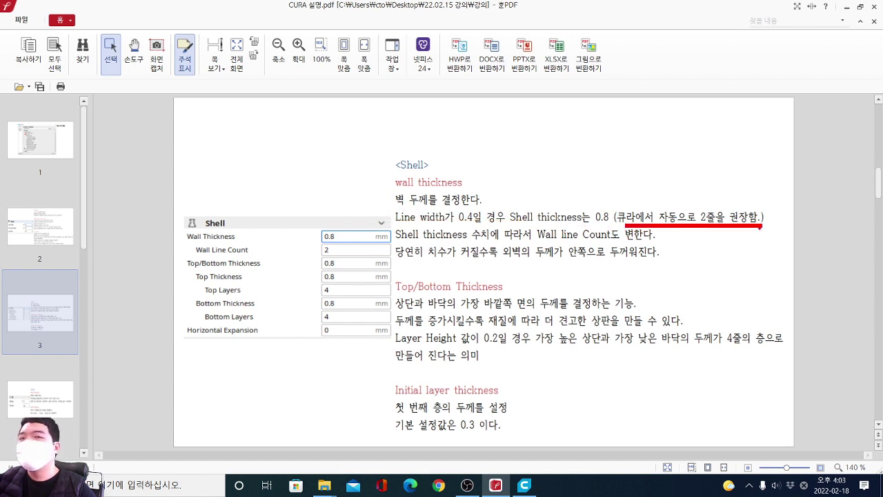
{"action": "key", "text": "Escape"}
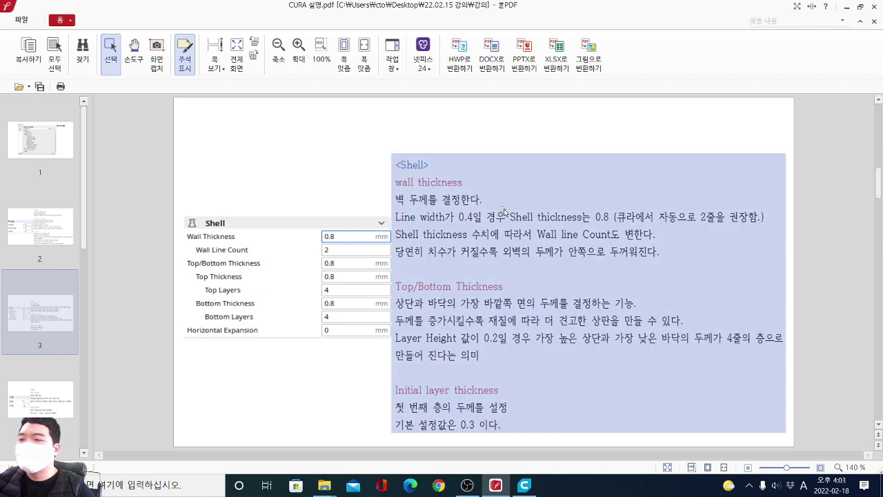
Return to the Quality page, mark the 0.4 Line Width value, and clear the mark.
{"action": "key", "text": "Page_Up"}
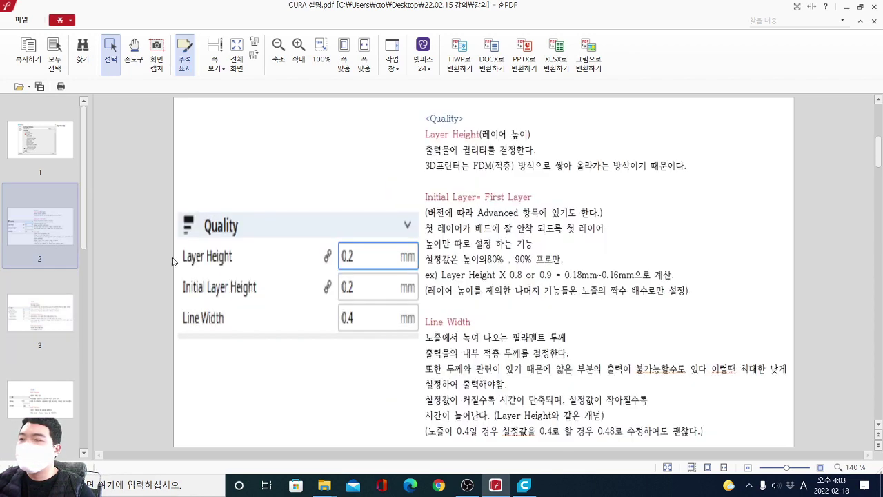
{"action": "mouse_move", "coordinate": [369, 327]}
{"action": "left_mouse_down"}
{"action": "mouse_move", "coordinate": [373, 306]}
{"action": "mouse_move", "coordinate": [371, 330]}
{"action": "left_mouse_up"}
{"action": "key", "text": "e"}
Go back to the Shell page, circle the 0.8 Wall Thickness value, and clear the circle.
{"action": "key", "text": "Page_Down"}
{"action": "mouse_move", "coordinate": [336, 243]}
{"action": "left_mouse_down"}
{"action": "mouse_move", "coordinate": [363, 222]}
{"action": "mouse_move", "coordinate": [347, 246]}
{"action": "left_mouse_up"}
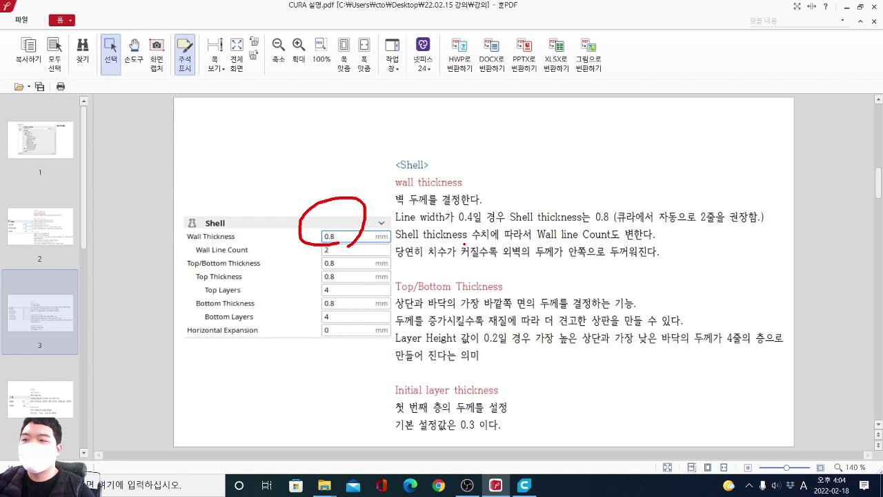
{"action": "key", "text": "e"}
Underline the sentence relating Shell thickness to Wall line Count twice, clearing the line each time.
{"action": "left_click_drag", "start_coordinate": [395, 241], "coordinate": [689, 242]}
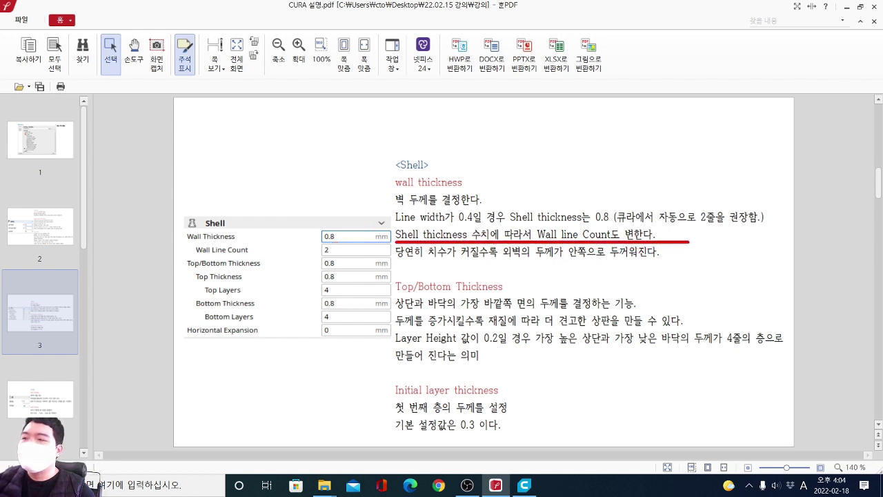
{"action": "key", "text": "e"}
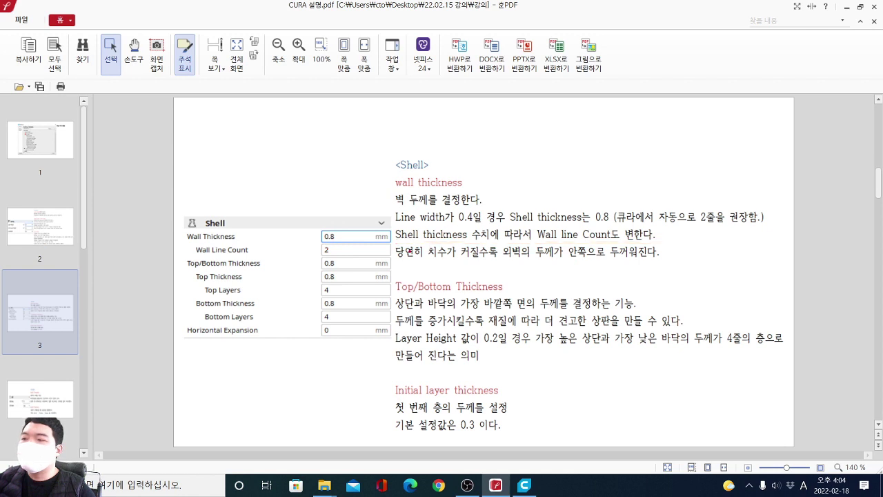
{"action": "left_click_drag", "start_coordinate": [433, 241], "coordinate": [671, 242]}
{"action": "key", "text": "e"}
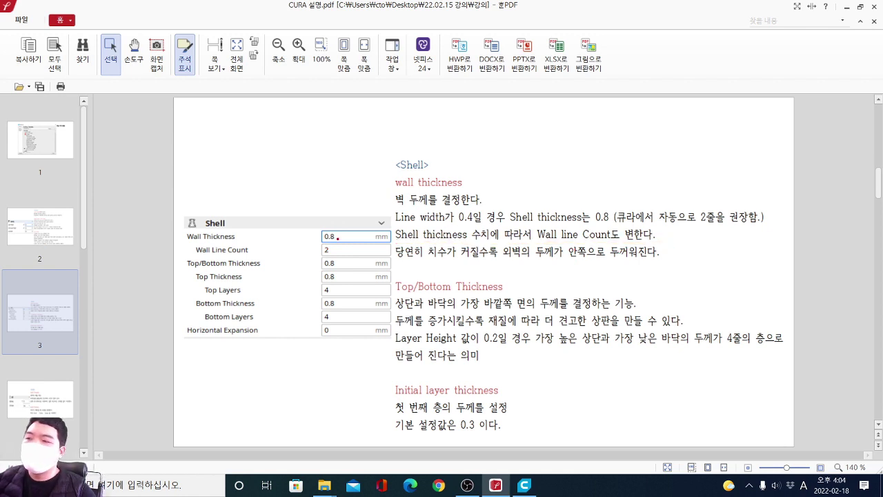
Mark the Wall Line Count value and the wall fields in the Shell picture, clear them, and underline the sentence about thicker outer walls.
{"action": "left_click_drag", "start_coordinate": [331, 255], "coordinate": [334, 248]}
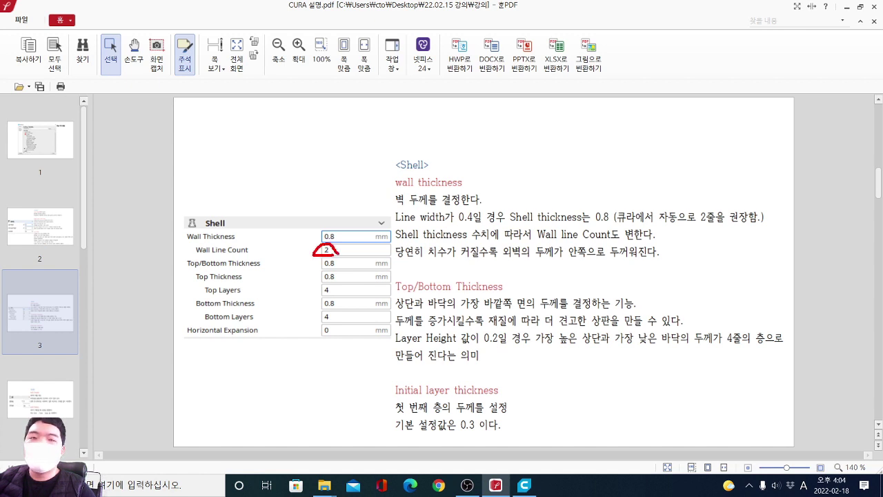
{"action": "mouse_move", "coordinate": [315, 181]}
{"action": "left_mouse_down"}
{"action": "mouse_move", "coordinate": [301, 203]}
{"action": "mouse_move", "coordinate": [365, 183]}
{"action": "mouse_move", "coordinate": [380, 196]}
{"action": "left_mouse_up"}
{"action": "mouse_move", "coordinate": [288, 229]}
{"action": "left_mouse_down"}
{"action": "mouse_move", "coordinate": [382, 163]}
{"action": "mouse_move", "coordinate": [290, 207]}
{"action": "mouse_move", "coordinate": [280, 221]}
{"action": "mouse_move", "coordinate": [298, 259]}
{"action": "left_mouse_up"}
{"action": "key", "text": "e"}
{"action": "left_click_drag", "start_coordinate": [399, 262], "coordinate": [703, 262]}
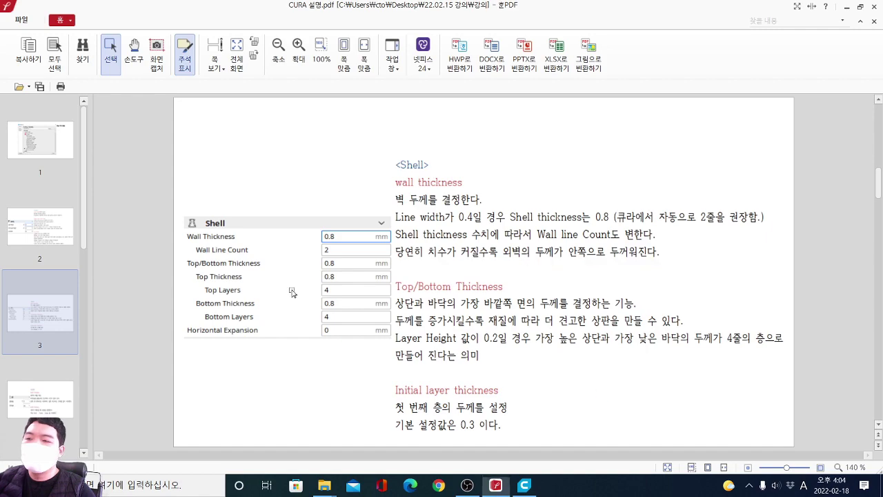
Switch to Ultimaker Cura, zoom in on the round model from above, and lower the preview to layer 59 in the maximized window.
{"action": "left_click", "coordinate": [525, 485]}
{"action": "right_click_drag", "start_coordinate": [494, 367], "coordinate": [486, 417]}
{"action": "scroll", "coordinate": [454, 249], "scroll_direction": "up", "scroll_amount": 5}
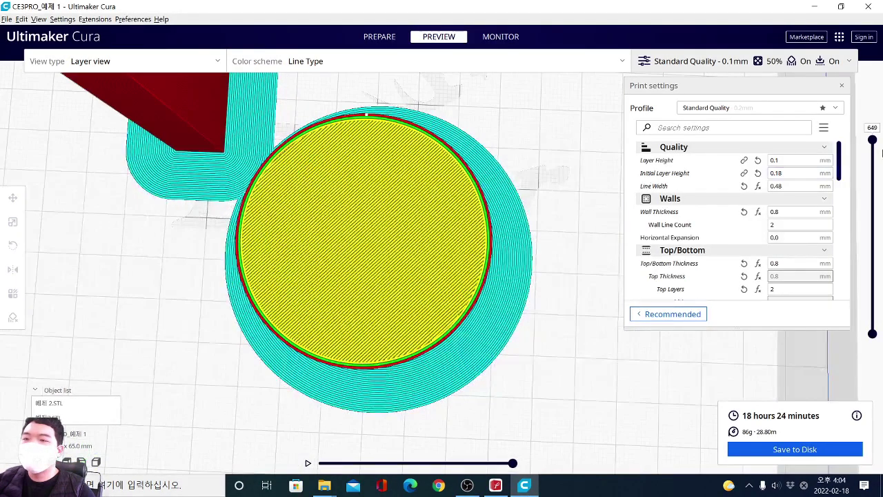
{"action": "left_click_drag", "start_coordinate": [872, 140], "coordinate": [869, 323]}
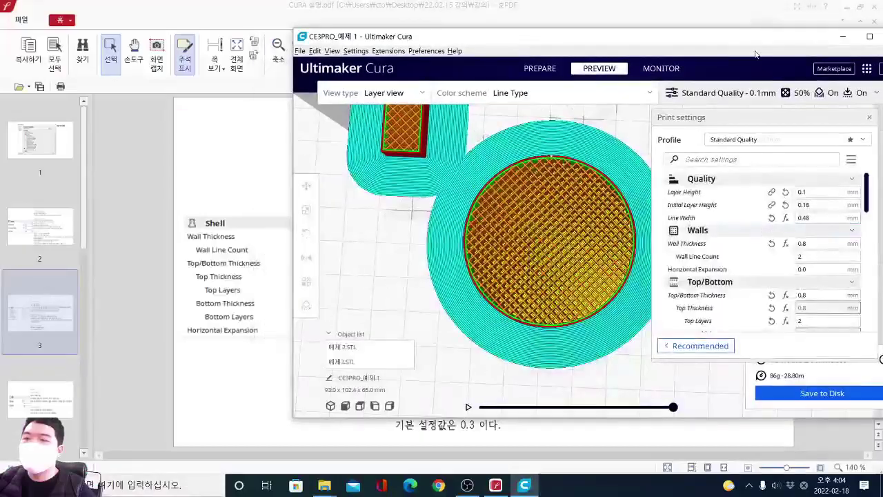
{"action": "double_click", "coordinate": [753, 39]}
Try a Wall Thickness of 10.0 mm and then 5.0 mm in the Walls settings.
{"action": "left_click", "coordinate": [776, 212]}
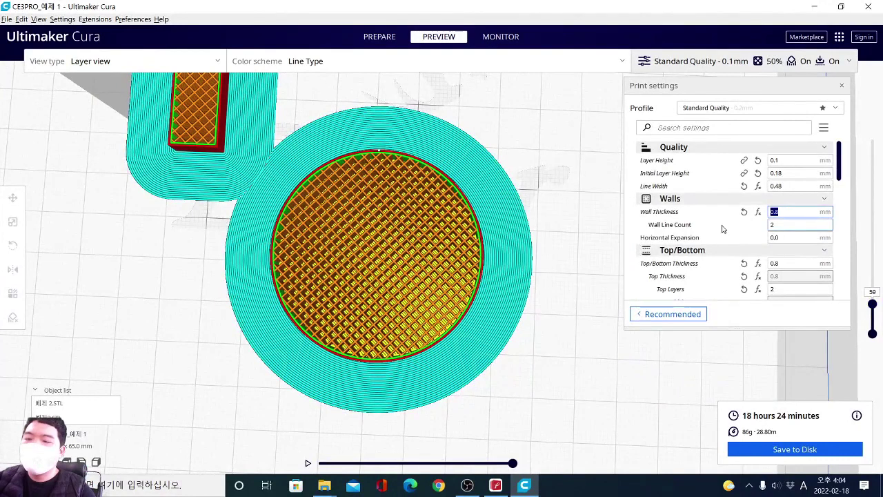
{"action": "type", "text": "10.0"}
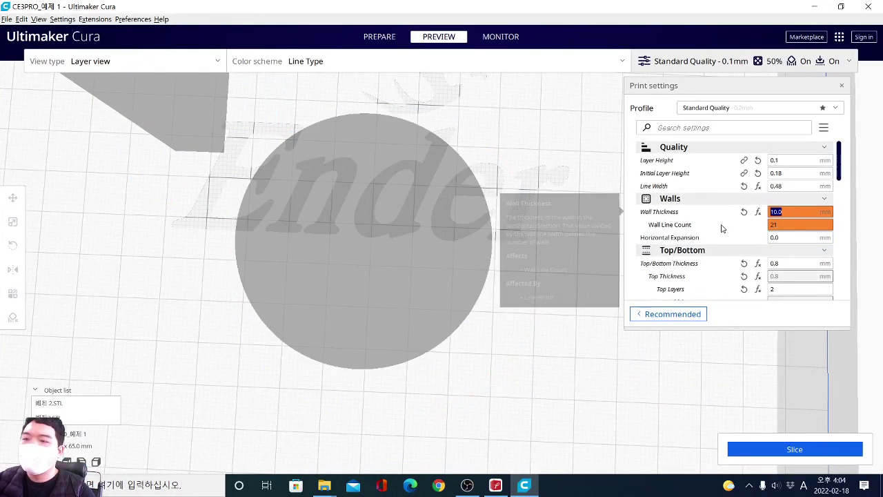
{"action": "type", "text": "5.0"}
{"action": "key", "text": "Return"}
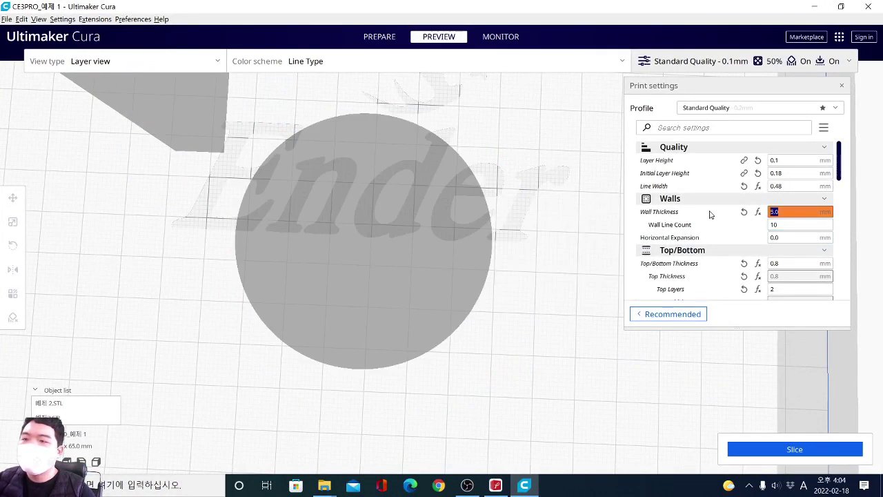
Set the Wall Thickness to 2.0 mm and slice the models again.
{"action": "type", "text": "2.0"}
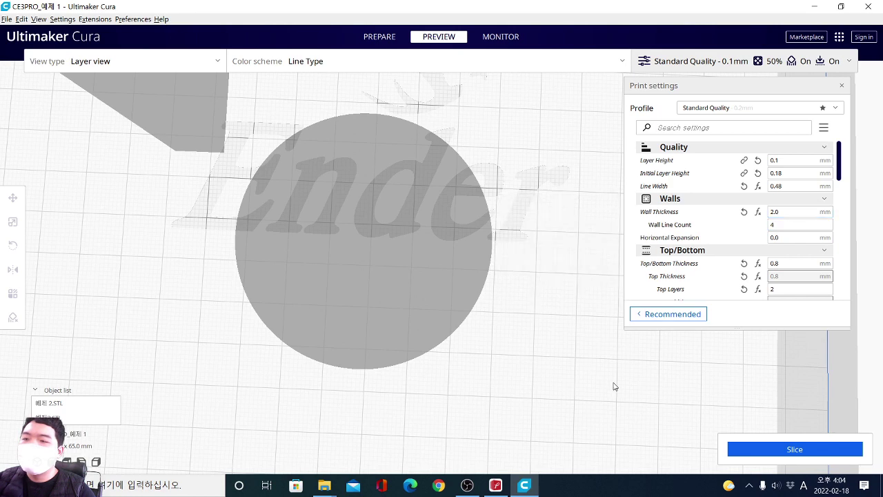
{"action": "left_click", "coordinate": [769, 448]}
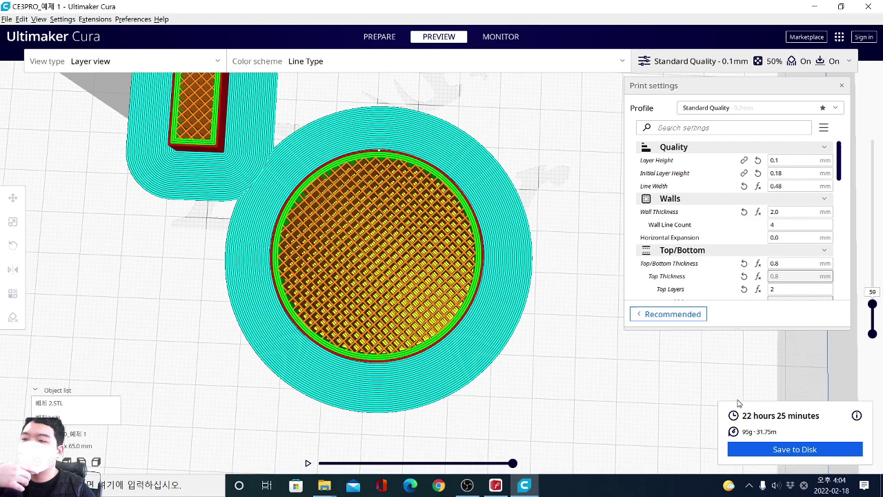
Examine the cylinder's wall lines in the layer preview alongside the wall thickness and wall line count settings.
{"action": "scroll", "coordinate": [464, 237], "scroll_direction": "up", "scroll_amount": 6}
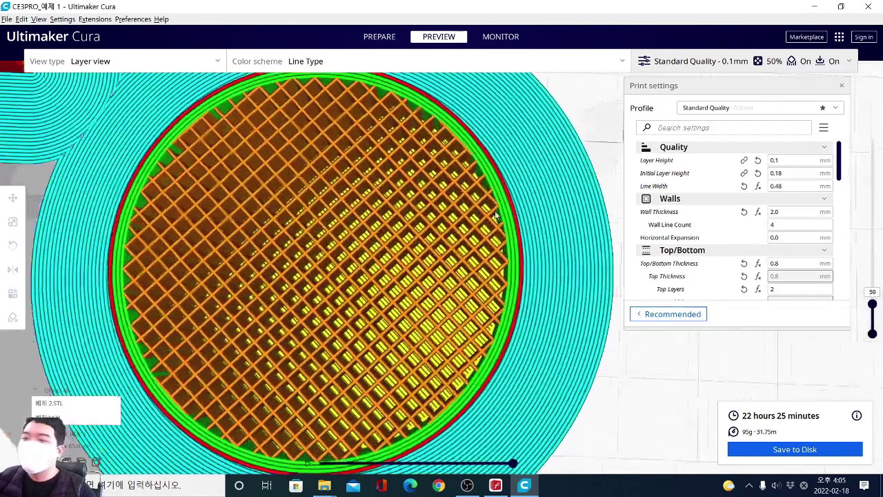
{"action": "scroll", "coordinate": [496, 216], "scroll_direction": "up", "scroll_amount": 1}
{"action": "key", "text": "ctrl+2"}
{"action": "mouse_move", "coordinate": [522, 240]}
{"action": "left_mouse_down"}
{"action": "mouse_move", "coordinate": [506, 221]}
{"action": "mouse_move", "coordinate": [525, 225]}
{"action": "mouse_move", "coordinate": [513, 252]}
{"action": "mouse_move", "coordinate": [537, 217]}
{"action": "mouse_move", "coordinate": [520, 266]}
{"action": "left_mouse_up"}
{"action": "key", "text": "e"}
{"action": "mouse_move", "coordinate": [513, 199]}
{"action": "left_mouse_down"}
{"action": "mouse_move", "coordinate": [523, 241]}
{"action": "mouse_move", "coordinate": [520, 324]}
{"action": "left_mouse_up"}
{"action": "key", "text": "e"}
{"action": "mouse_move", "coordinate": [521, 249]}
{"action": "left_mouse_down"}
{"action": "mouse_move", "coordinate": [523, 299]}
{"action": "mouse_move", "coordinate": [506, 174]}
{"action": "mouse_move", "coordinate": [396, 77]}
{"action": "mouse_move", "coordinate": [366, 70]}
{"action": "left_mouse_up"}
{"action": "key", "text": "e"}
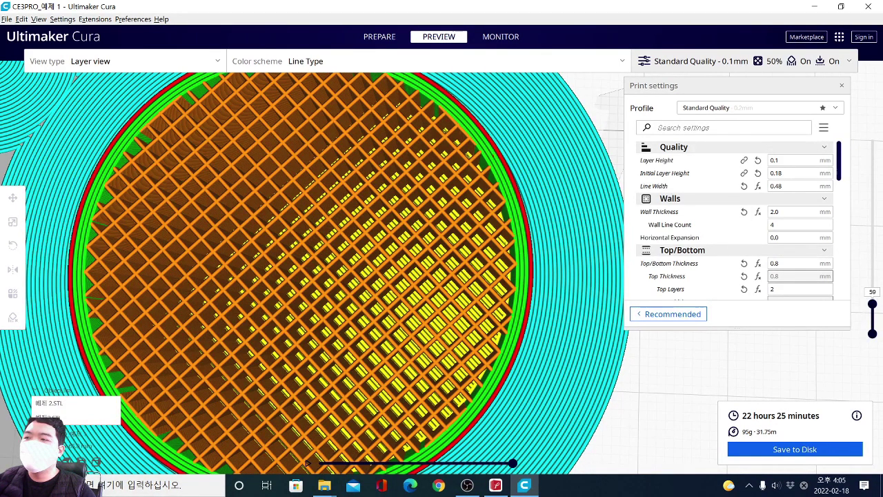
{"action": "mouse_move", "coordinate": [534, 241]}
{"action": "left_mouse_down"}
{"action": "mouse_move", "coordinate": [511, 264]}
{"action": "mouse_move", "coordinate": [544, 250]}
{"action": "mouse_move", "coordinate": [526, 289]}
{"action": "mouse_move", "coordinate": [514, 278]}
{"action": "mouse_move", "coordinate": [542, 264]}
{"action": "mouse_move", "coordinate": [524, 290]}
{"action": "left_mouse_up"}
{"action": "key", "text": "e"}
{"action": "key", "text": "e"}
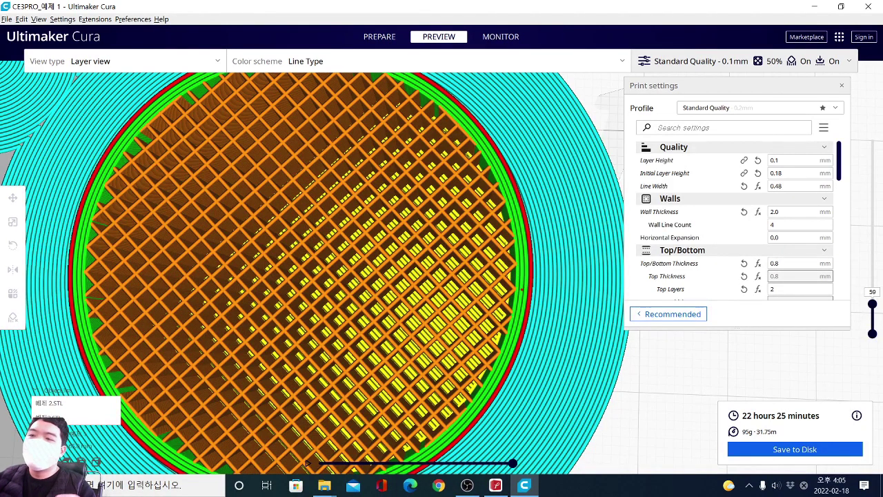
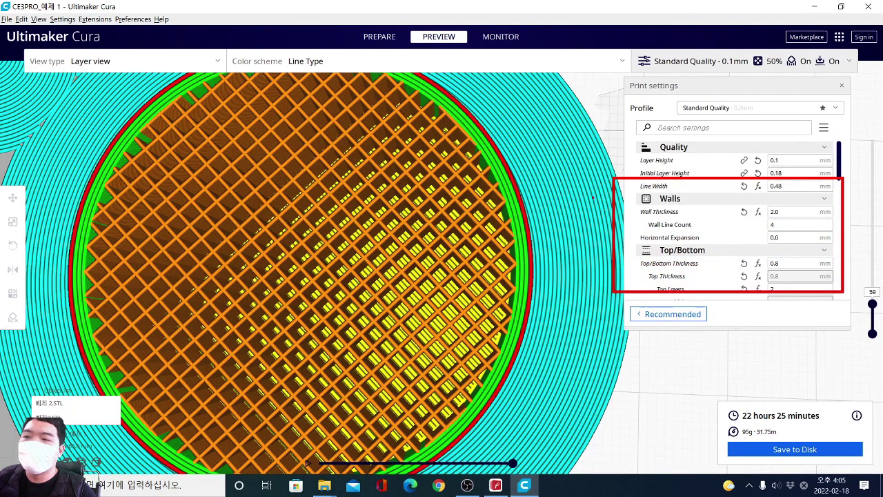
{"action": "key", "text": "Escape"}
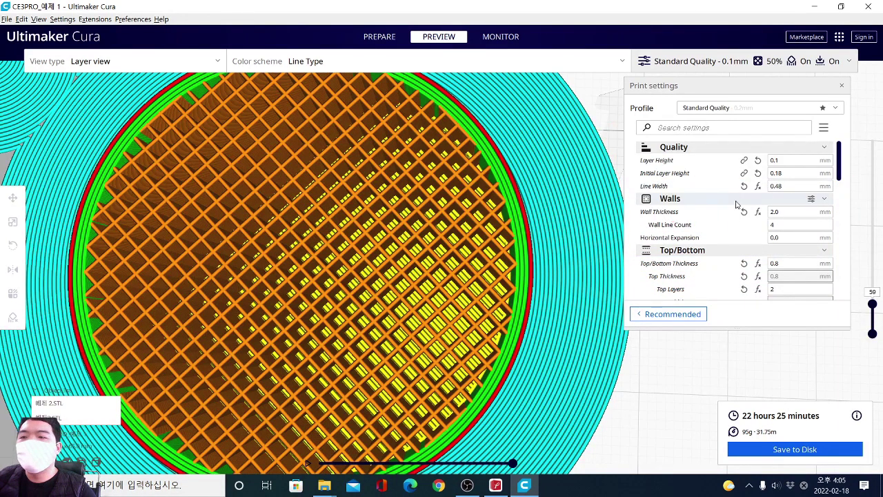
Set the wall thickness to 0.8 mm and reslice the models to check the cylinder's wall lines.
{"action": "left_click_drag", "start_coordinate": [797, 211], "coordinate": [745, 226]}
{"action": "type", "text": "0.8"}
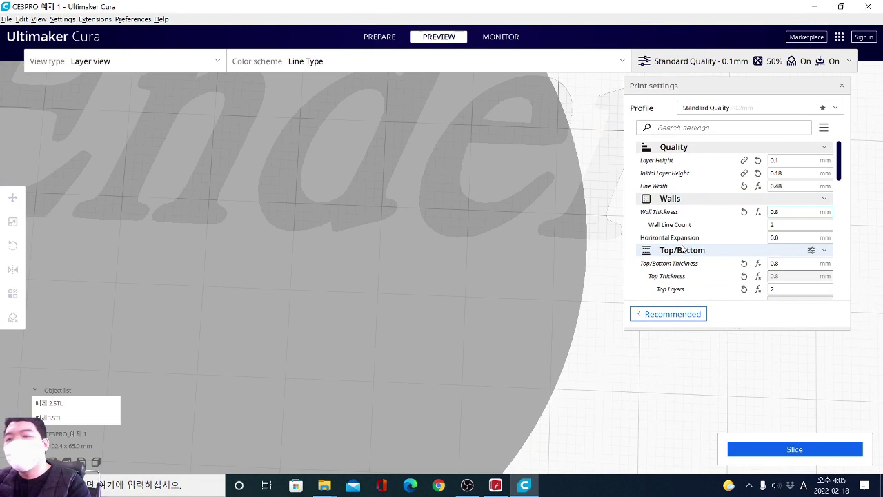
{"action": "left_click", "coordinate": [759, 445]}
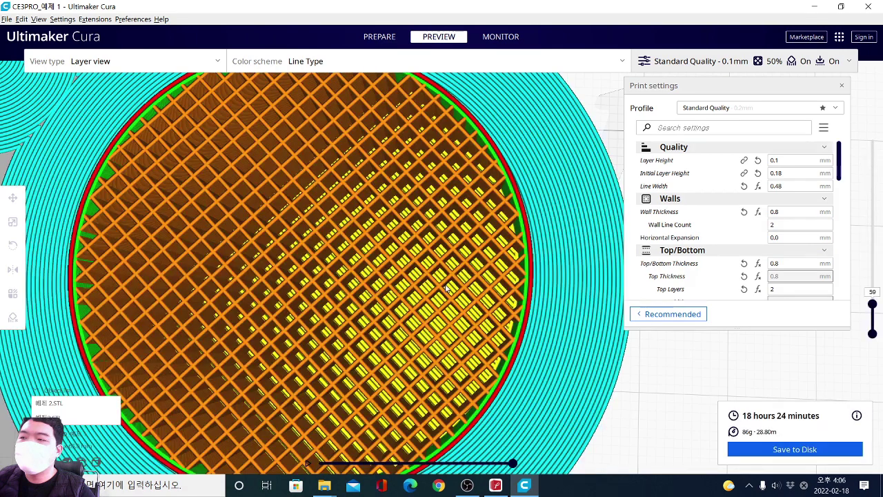
{"action": "key", "text": "ctrl+2"}
{"action": "mouse_move", "coordinate": [535, 261]}
{"action": "left_mouse_down"}
{"action": "mouse_move", "coordinate": [516, 212]}
{"action": "mouse_move", "coordinate": [490, 222]}
{"action": "mouse_move", "coordinate": [538, 246]}
{"action": "left_mouse_up"}
{"action": "key", "text": "e"}
{"action": "key", "text": "Escape"}
Set the wall thickness to 1.2 mm and reslice the models to check the cylinder's wall lines.
{"action": "left_click_drag", "start_coordinate": [785, 212], "coordinate": [584, 243]}
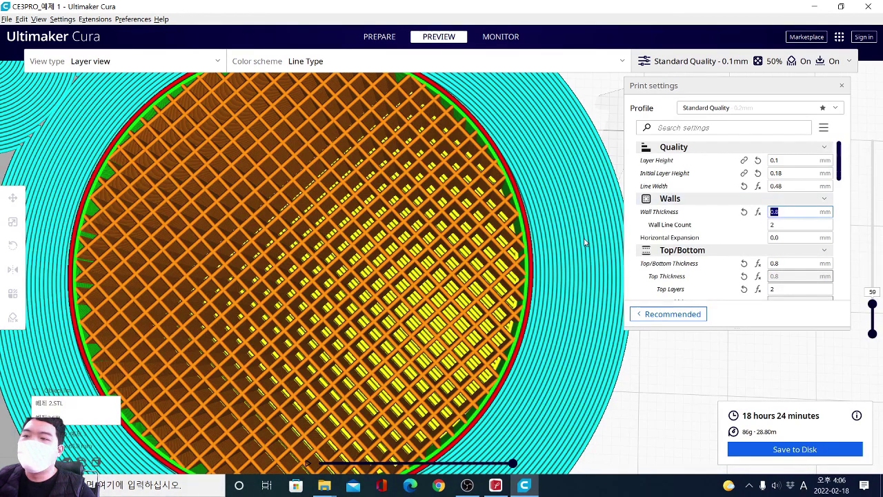
{"action": "type", "text": "1.2"}
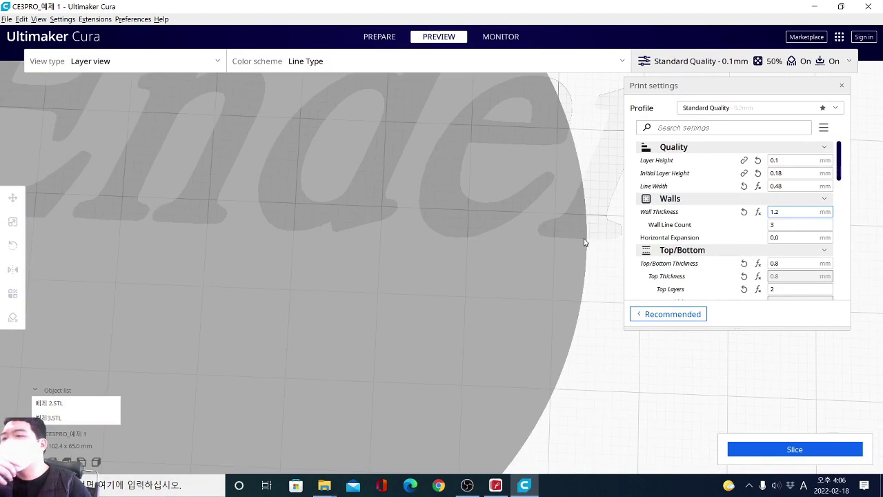
{"action": "left_click", "coordinate": [762, 447]}
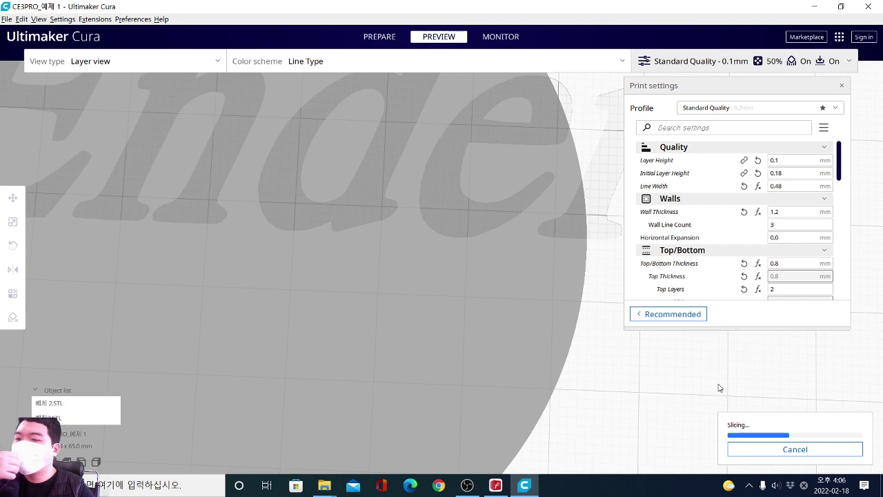
{"action": "mouse_move", "coordinate": [668, 214]}
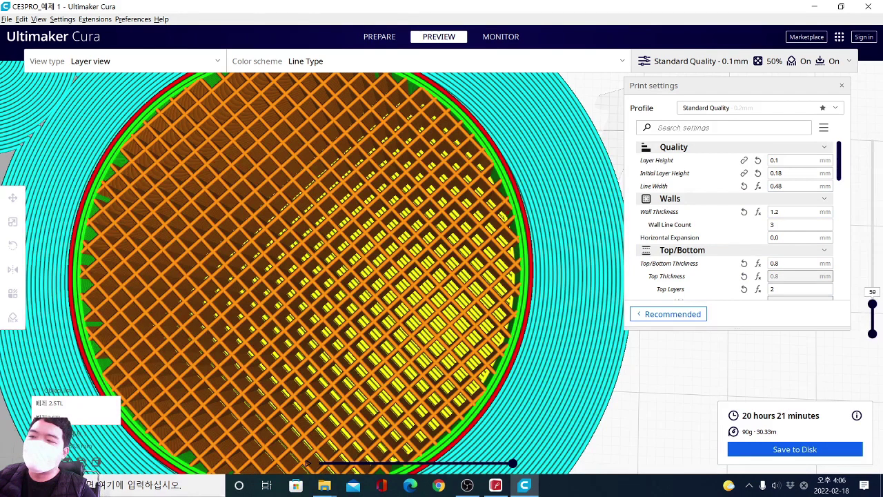
{"action": "left_click_drag", "start_coordinate": [462, 129], "coordinate": [556, 403]}
{"action": "mouse_move", "coordinate": [487, 233]}
{"action": "left_mouse_down"}
{"action": "mouse_move", "coordinate": [516, 257]}
{"action": "mouse_move", "coordinate": [552, 141]}
{"action": "left_mouse_up"}
{"action": "key", "text": "Escape"}
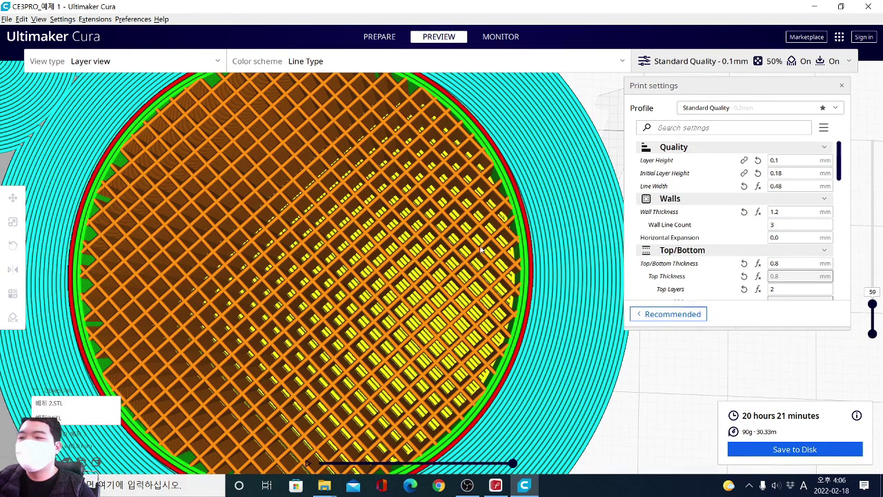
Compare the Shell section on page 3 of CURA 설명.pdf with the wall and top/bottom settings in Ultimaker Cura.
{"action": "left_click", "coordinate": [496, 485]}
{"action": "scroll", "coordinate": [492, 261], "scroll_direction": "down", "scroll_amount": 1}
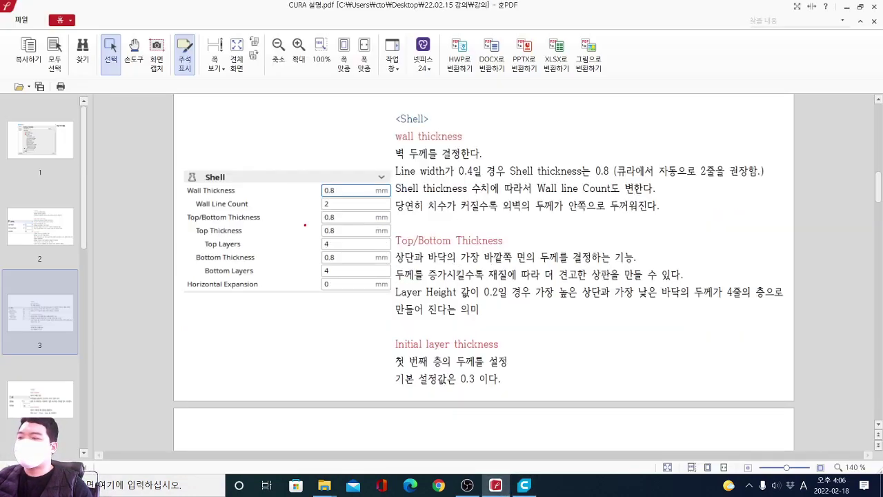
{"action": "mouse_move", "coordinate": [184, 154]}
{"action": "left_mouse_down"}
{"action": "mouse_move", "coordinate": [594, 332]}
{"action": "mouse_move", "coordinate": [745, 370]}
{"action": "left_mouse_up"}
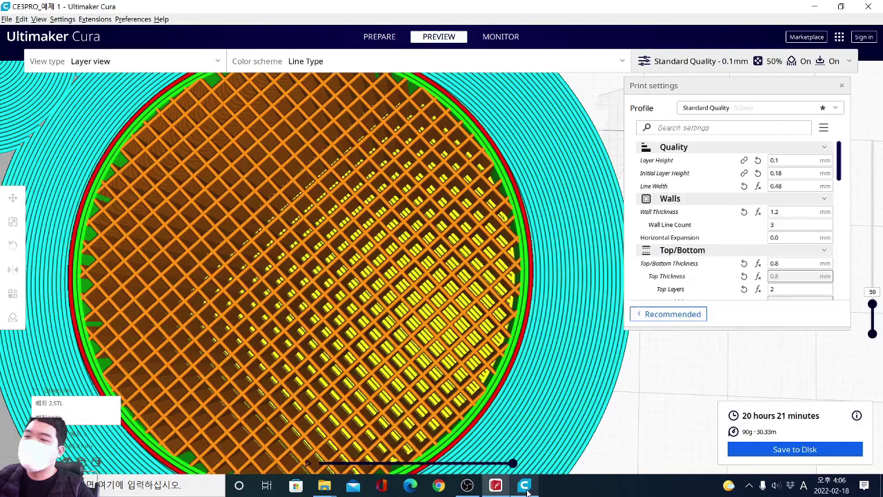
{"action": "left_click", "coordinate": [524, 485]}
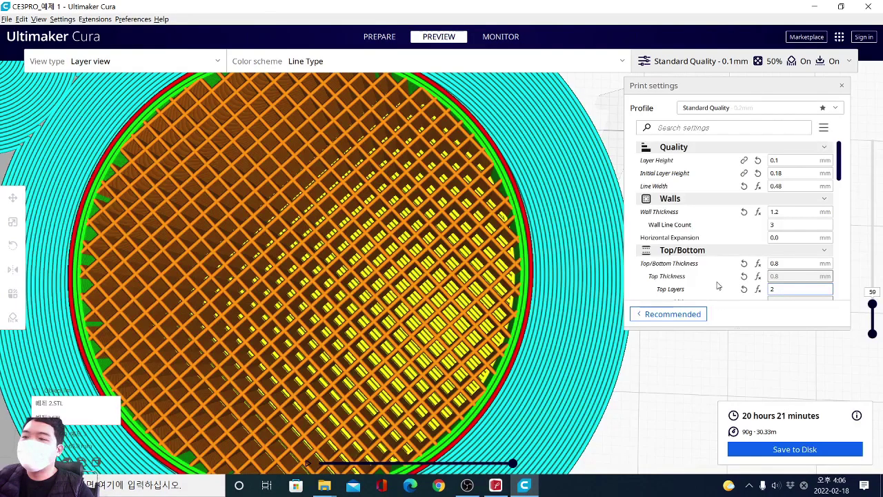
{"action": "scroll", "coordinate": [718, 240], "scroll_direction": "down", "scroll_amount": 1}
{"action": "left_click_drag", "start_coordinate": [626, 158], "coordinate": [782, 207]}
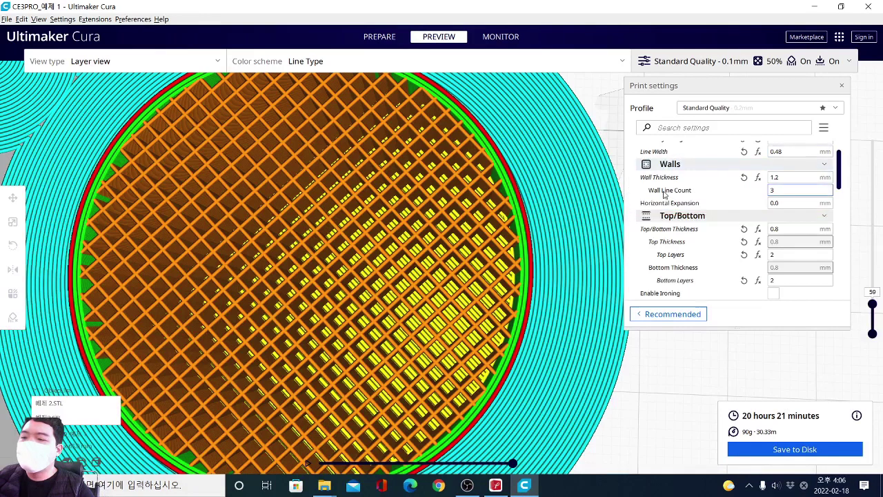
{"action": "left_click", "coordinate": [495, 485]}
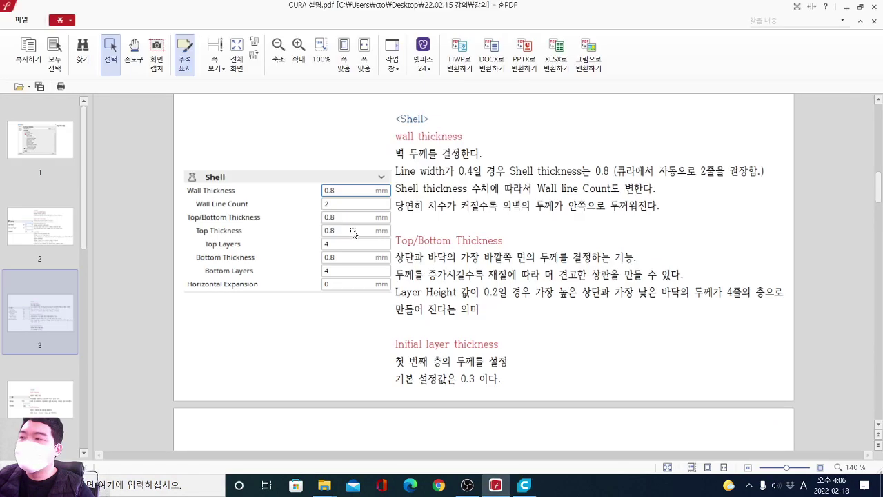
{"action": "left_click_drag", "start_coordinate": [180, 163], "coordinate": [389, 309]}
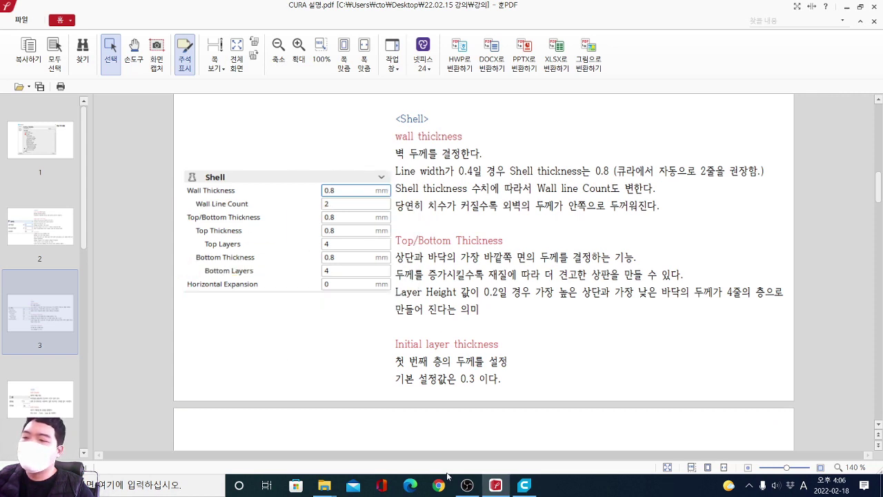
Switch back to Ultimaker Cura and review the Top/Bottom settings, including the description of Top/Bottom Thickness.
{"action": "left_click", "coordinate": [525, 486]}
{"action": "scroll", "coordinate": [721, 207], "scroll_direction": "up", "scroll_amount": 1}
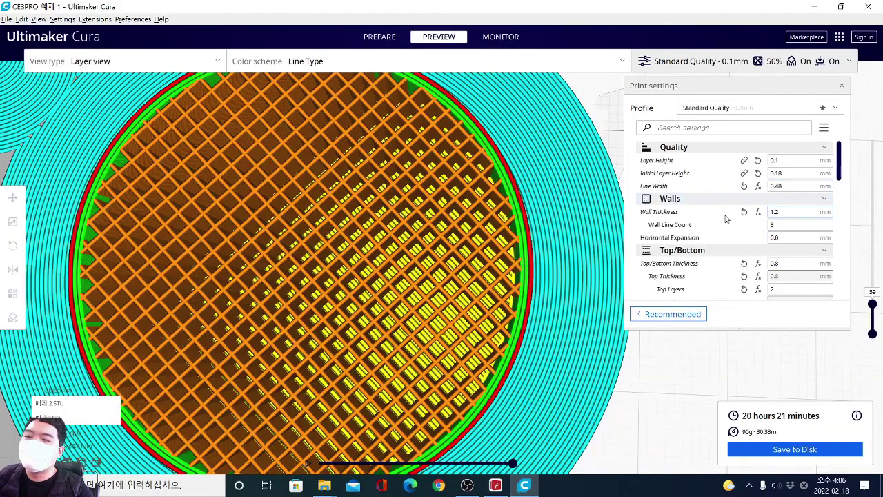
{"action": "mouse_move", "coordinate": [718, 216]}
{"action": "scroll", "coordinate": [717, 219], "scroll_direction": "down", "scroll_amount": 1}
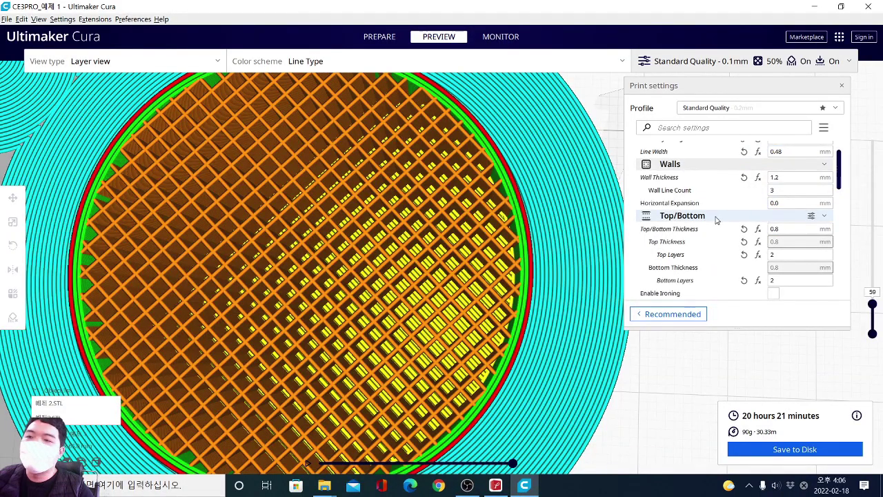
{"action": "scroll", "coordinate": [697, 207], "scroll_direction": "down", "scroll_amount": 1}
{"action": "mouse_move", "coordinate": [688, 192]}
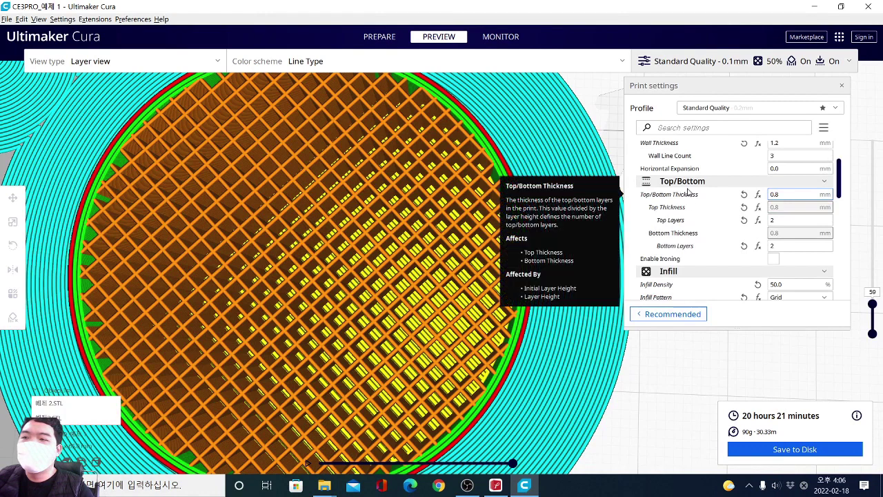
{"action": "mouse_move", "coordinate": [632, 172]}
{"action": "left_mouse_down"}
{"action": "mouse_move", "coordinate": [806, 243]}
{"action": "mouse_move", "coordinate": [834, 267]}
{"action": "left_mouse_up"}
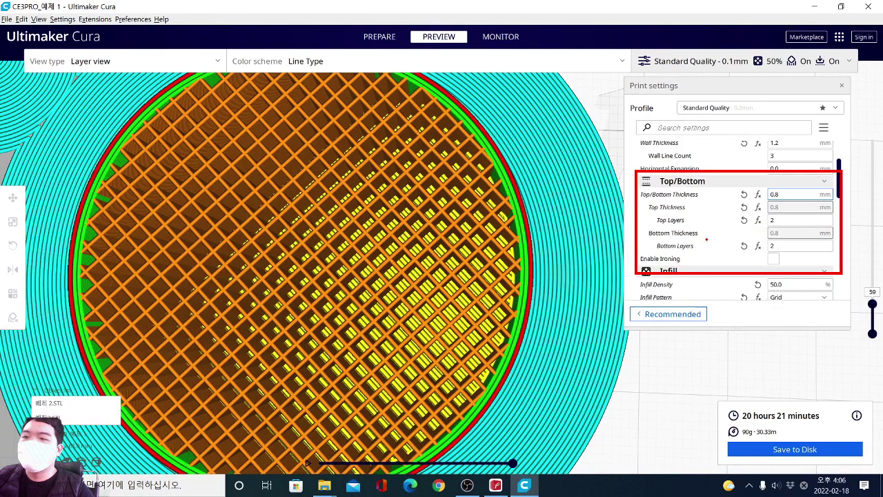
{"action": "key", "text": "Escape"}
Return to the Prepare stage and inspect the solid cylinder from a low side angle.
{"action": "mouse_move", "coordinate": [502, 343]}
{"action": "right_mouse_down"}
{"action": "mouse_move", "coordinate": [498, 200]}
{"action": "mouse_move", "coordinate": [503, 256]}
{"action": "right_mouse_up"}
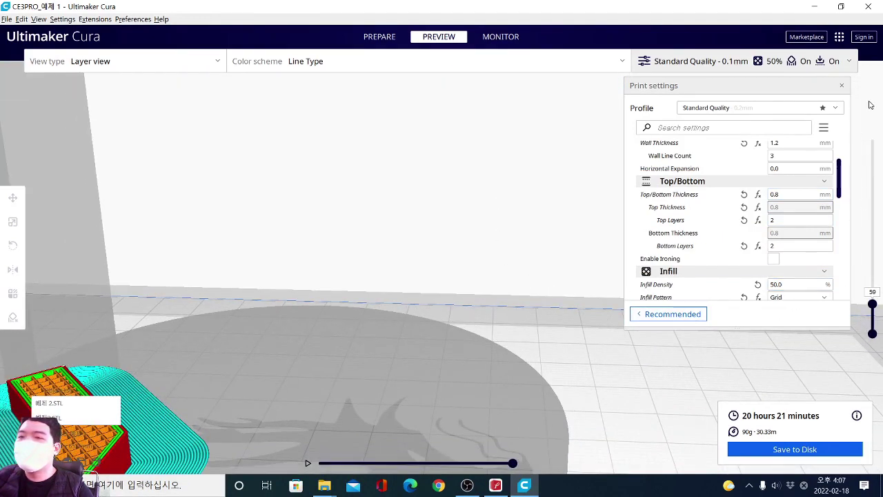
{"action": "left_click", "coordinate": [379, 36]}
{"action": "scroll", "coordinate": [475, 333], "scroll_direction": "down", "scroll_amount": 5}
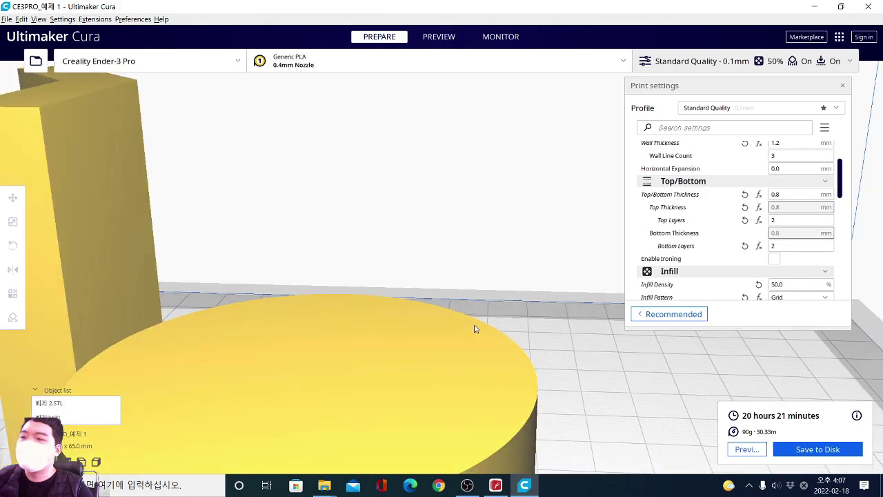
{"action": "right_click_drag", "start_coordinate": [471, 346], "coordinate": [467, 380]}
{"action": "left_click", "coordinate": [464, 380]}
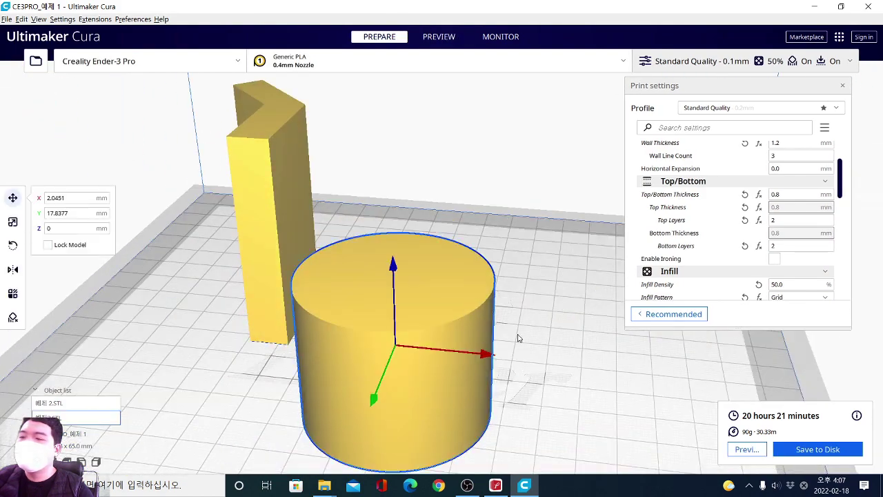
{"action": "left_click", "coordinate": [578, 365]}
{"action": "right_click_drag", "start_coordinate": [560, 343], "coordinate": [583, 296]}
{"action": "scroll", "coordinate": [560, 320], "scroll_direction": "up", "scroll_amount": 3}
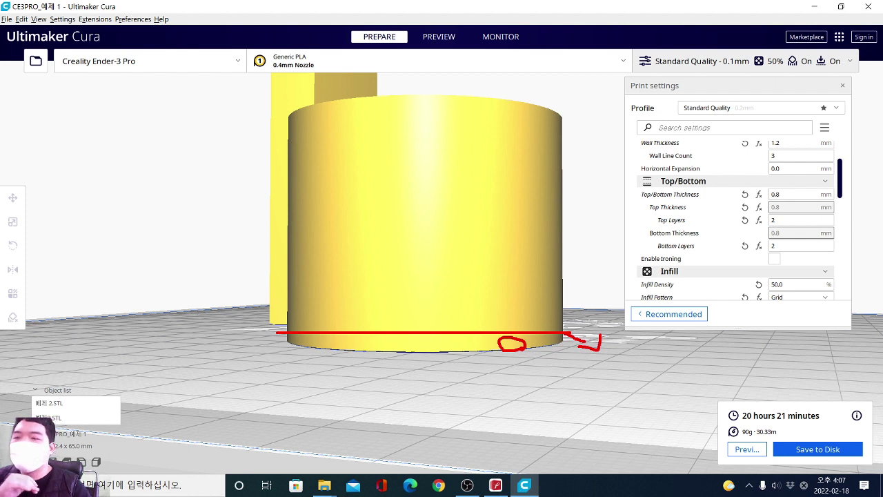
Mark the cylinder's upper boundary with a red line, hatch its middle with green diagonal lines, and clear the annotations.
{"action": "left_click_drag", "start_coordinate": [266, 121], "coordinate": [579, 121], "text": "shift"}
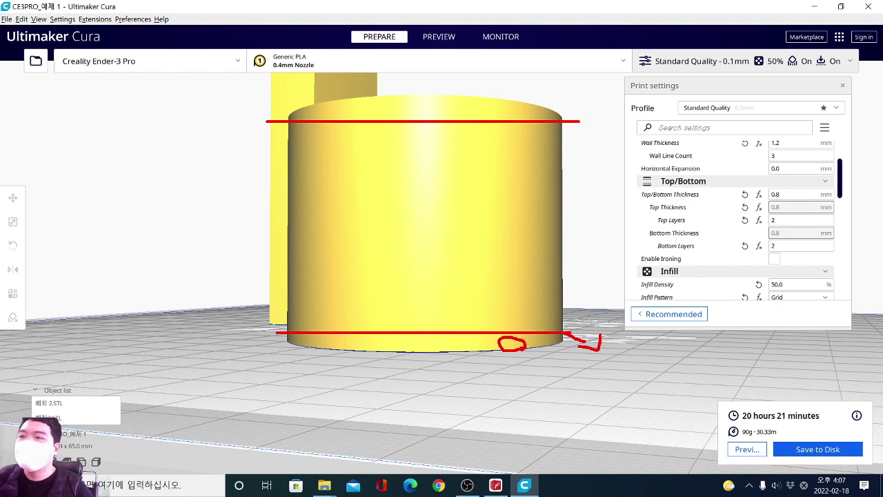
{"action": "key", "text": "g"}
{"action": "left_click_drag", "start_coordinate": [352, 129], "coordinate": [310, 189], "text": "shift"}
{"action": "left_click_drag", "start_coordinate": [384, 147], "coordinate": [312, 223], "text": "shift"}
{"action": "left_click_drag", "start_coordinate": [429, 157], "coordinate": [351, 240], "text": "shift"}
{"action": "left_click_drag", "start_coordinate": [466, 174], "coordinate": [378, 269], "text": "shift"}
{"action": "left_click_drag", "start_coordinate": [543, 205], "coordinate": [439, 312], "text": "shift"}
{"action": "left_click_drag", "start_coordinate": [554, 237], "coordinate": [469, 315], "text": "shift"}
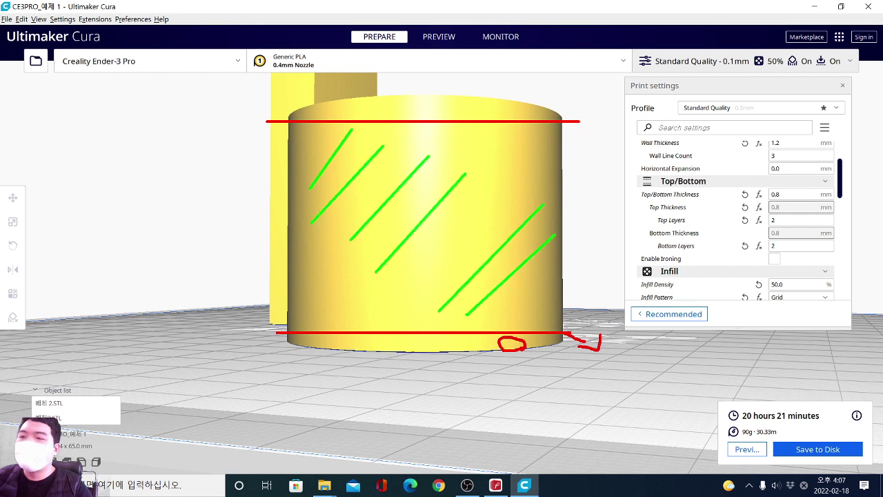
{"action": "key", "text": "Escape"}
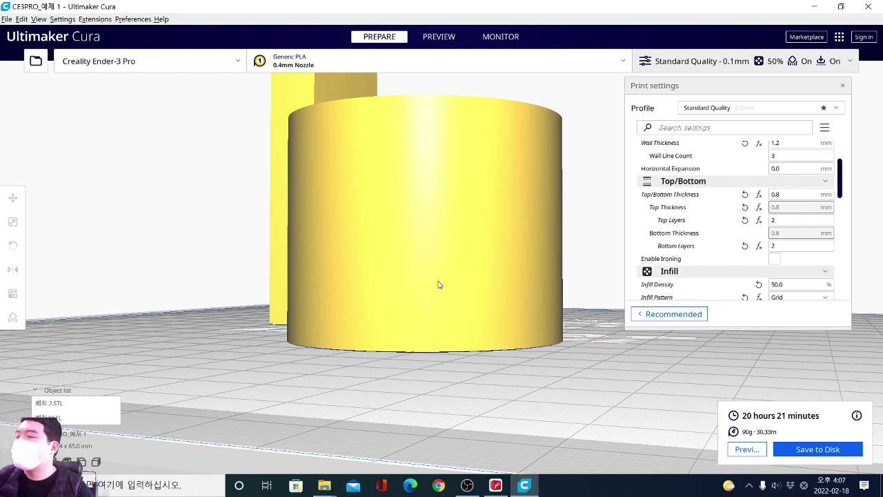
Set the Top/Bottom Thickness to 30 mm and reslice the models.
{"action": "left_click_drag", "start_coordinate": [794, 196], "coordinate": [695, 205]}
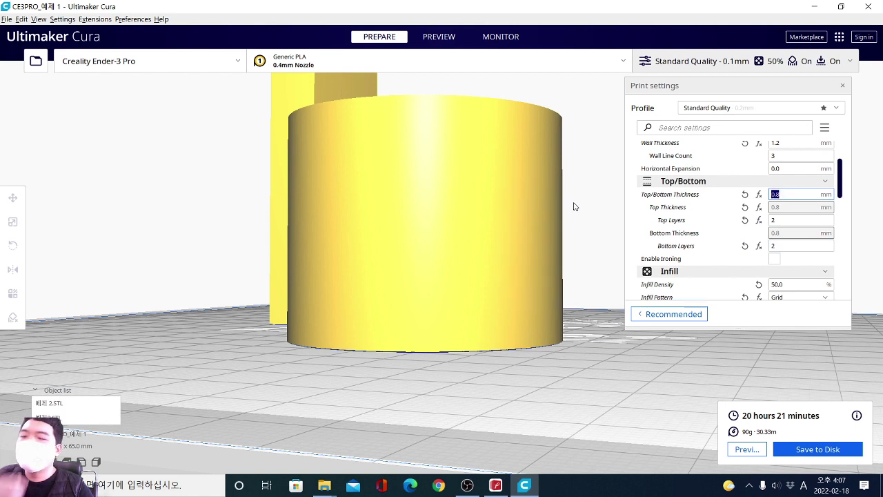
{"action": "type", "text": "30"}
{"action": "key", "text": "Return"}
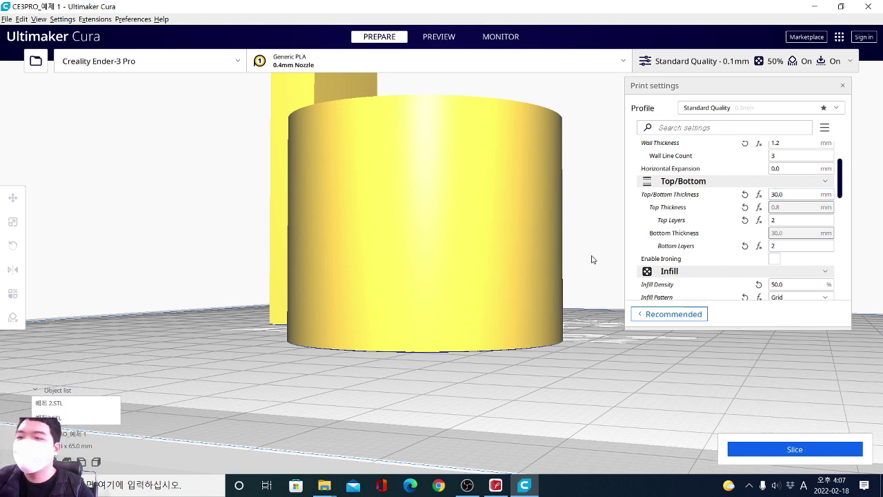
{"action": "left_click", "coordinate": [787, 446]}
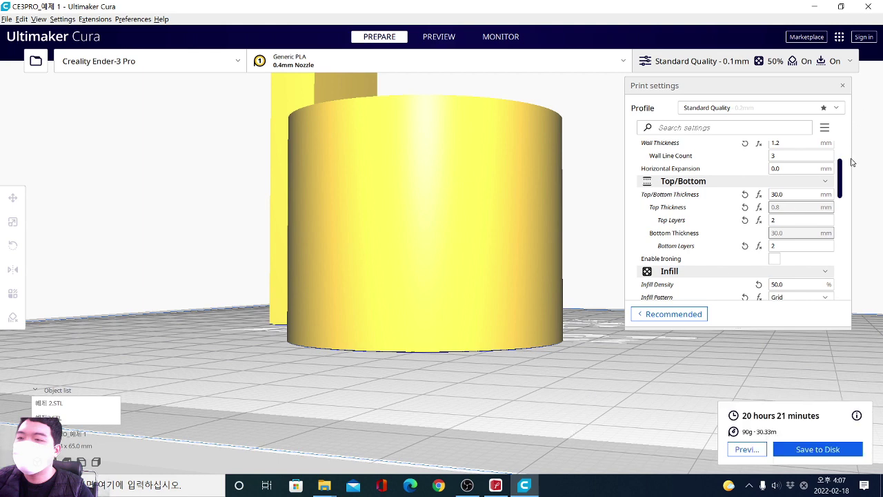
Preview the sliced cylinder from above with layers shown up to 649, and lower the visible range to layer 449.
{"action": "left_click", "coordinate": [748, 450]}
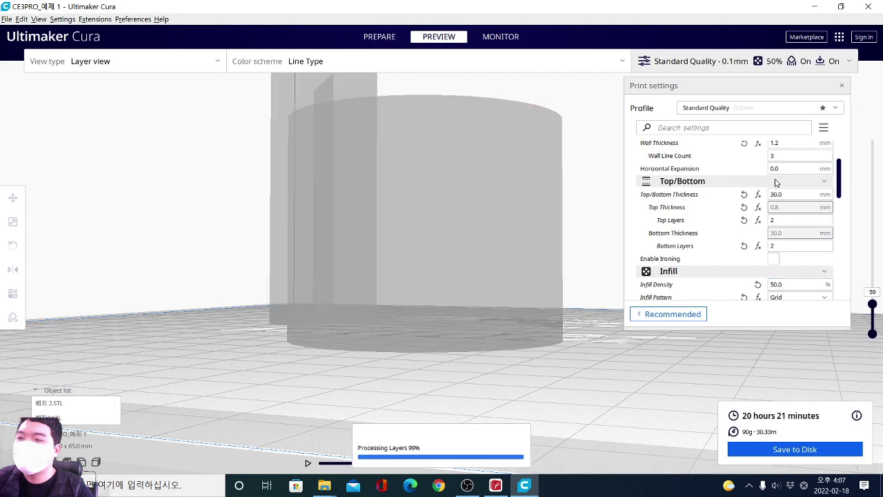
{"action": "left_click_drag", "start_coordinate": [873, 304], "coordinate": [872, 139]}
{"action": "right_click_drag", "start_coordinate": [475, 229], "coordinate": [432, 358]}
{"action": "right_click_drag", "start_coordinate": [483, 246], "coordinate": [432, 349]}
{"action": "middle_click_drag", "start_coordinate": [476, 239], "coordinate": [426, 350]}
{"action": "right_click_drag", "start_coordinate": [427, 350], "coordinate": [422, 238]}
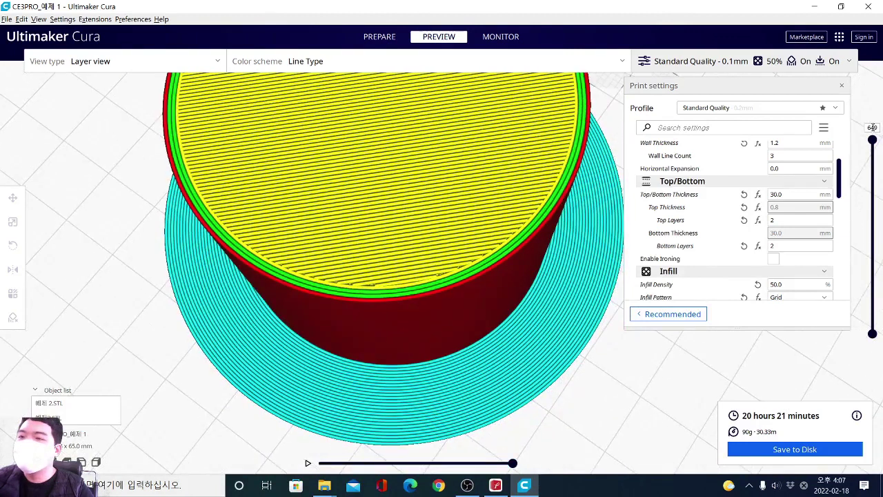
{"action": "left_click_drag", "start_coordinate": [873, 141], "coordinate": [873, 196]}
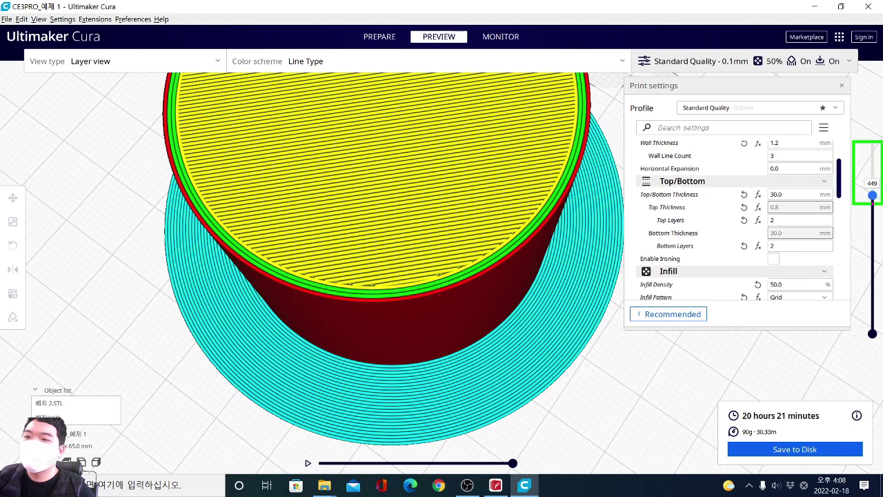
Set the Top/Bottom Thickness to 0.8 mm and reslice the models.
{"action": "left_click_drag", "start_coordinate": [586, 7], "coordinate": [705, 27]}
{"action": "double_click", "coordinate": [698, 40]}
{"action": "left_click", "coordinate": [788, 194]}
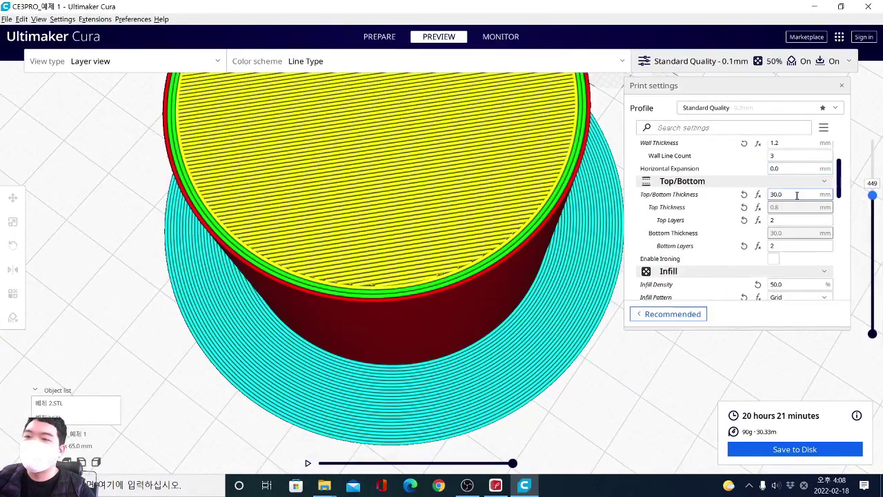
{"action": "type", "text": "0.8"}
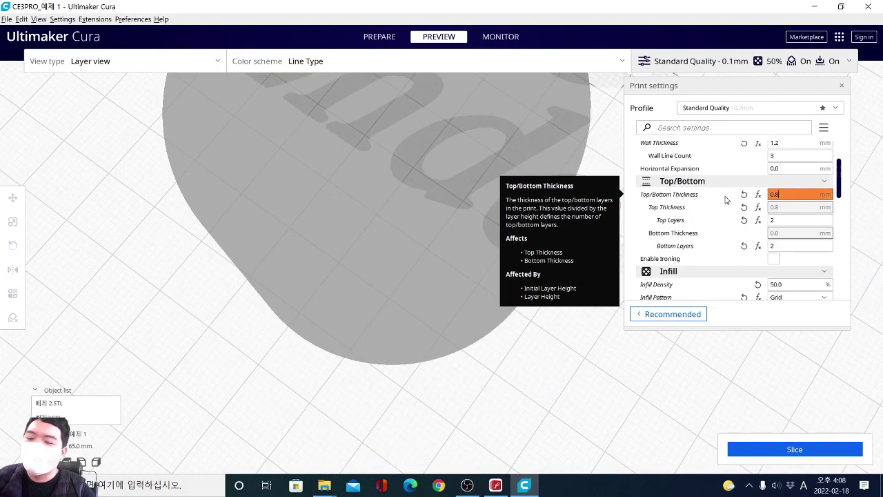
{"action": "left_click", "coordinate": [810, 450]}
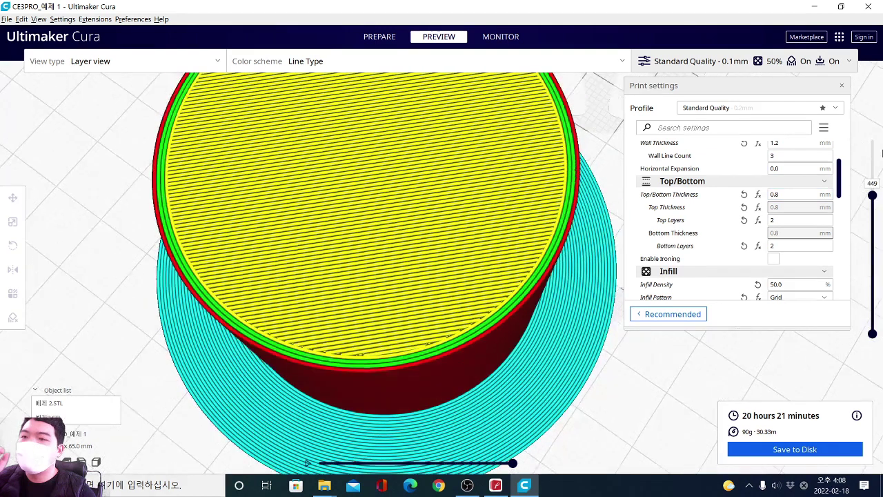
Lower the visible range to layer 264, check the Shell notes in the CURA 설명 PDF, and return to Cura.
{"action": "left_click_drag", "start_coordinate": [873, 197], "coordinate": [873, 246]}
{"action": "left_click", "coordinate": [495, 485]}
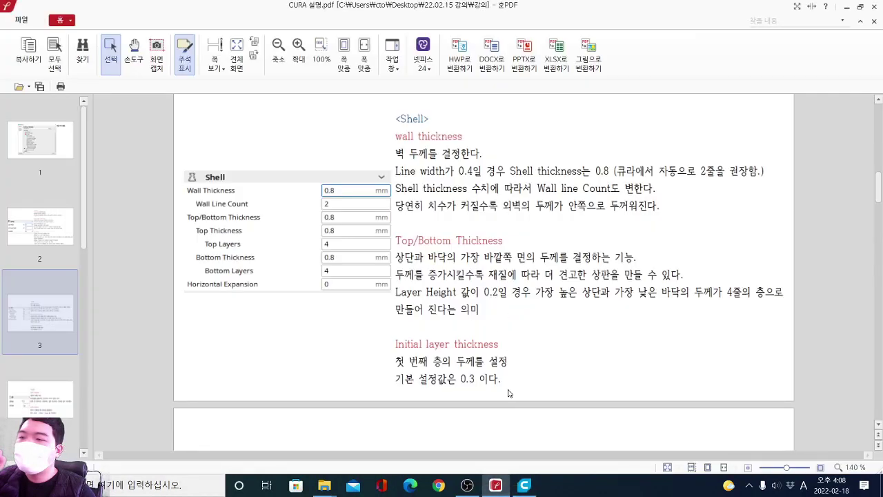
{"action": "left_click", "coordinate": [525, 486]}
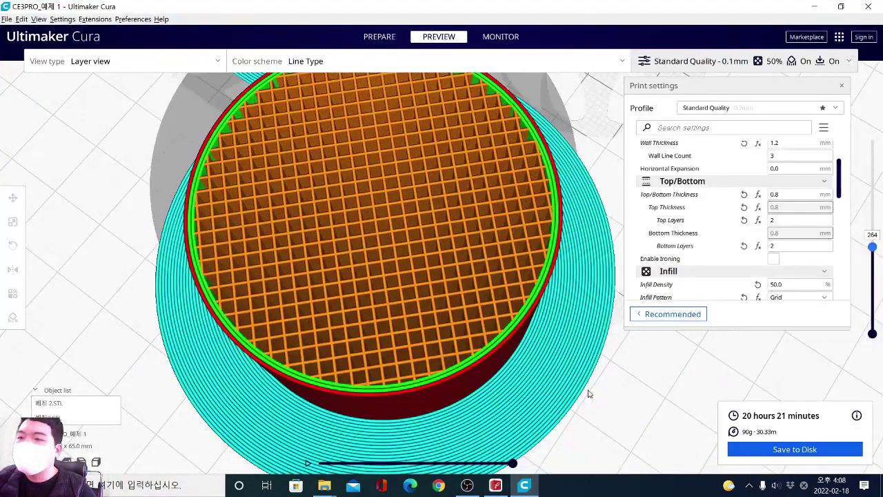
Set the Top/Bottom Thickness to 4.0 mm and the Top Layers to 20, and reslice the models.
{"action": "double_click", "coordinate": [774, 219]}
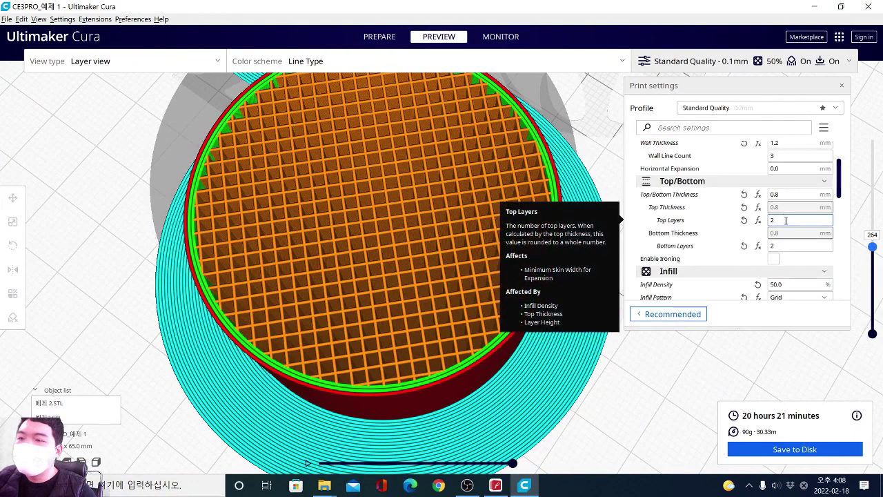
{"action": "left_click", "coordinate": [787, 248]}
{"action": "left_click_drag", "start_coordinate": [791, 196], "coordinate": [770, 207]}
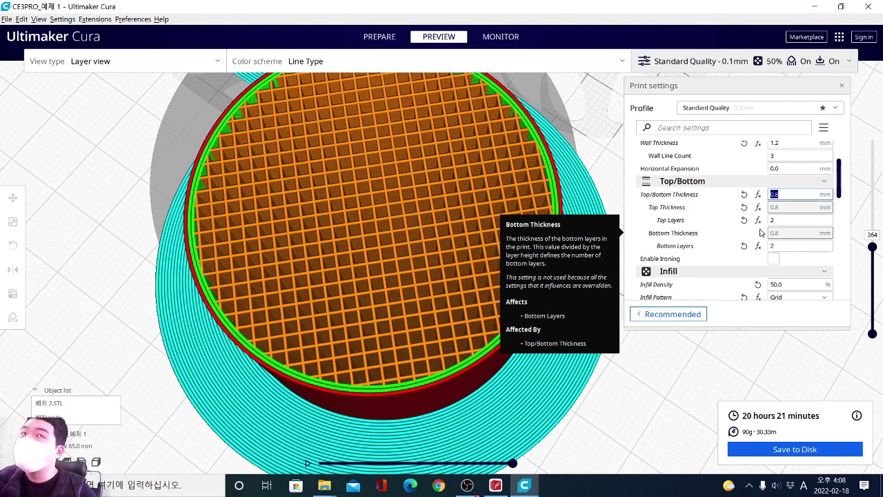
{"action": "type", "text": "4.0"}
{"action": "key", "text": "Tab"}
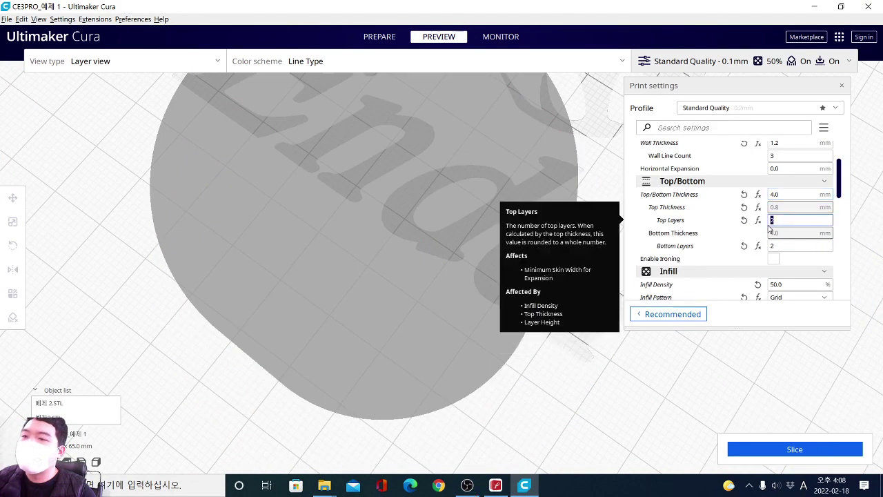
{"action": "type", "text": "20"}
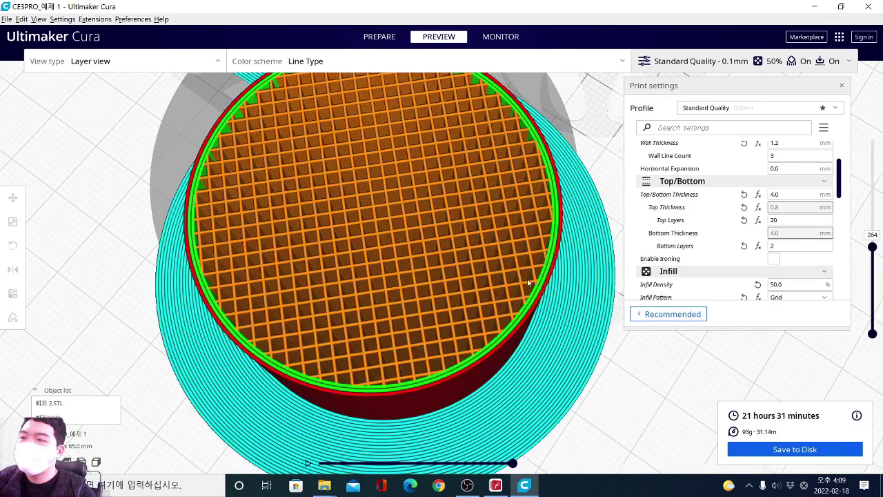
Select the cylinder, view it from an oblique angle, and raise the visible range to layer 649.
{"action": "left_click", "coordinate": [541, 265]}
{"action": "middle_click_drag", "start_coordinate": [225, 221], "coordinate": [93, 157]}
{"action": "right_click_drag", "start_coordinate": [173, 376], "coordinate": [172, 323]}
{"action": "right_click_drag", "start_coordinate": [553, 235], "coordinate": [657, 276]}
{"action": "left_click_drag", "start_coordinate": [873, 247], "coordinate": [873, 139]}
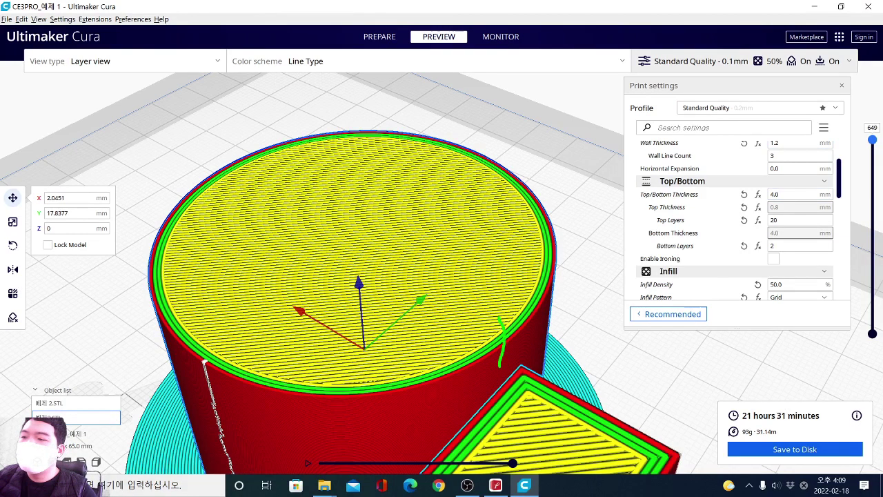
Mark the cylinder's front upper edge with green downward arrows and a circle, and clear the annotations.
{"action": "left_click_drag", "start_coordinate": [497, 376], "coordinate": [522, 348]}
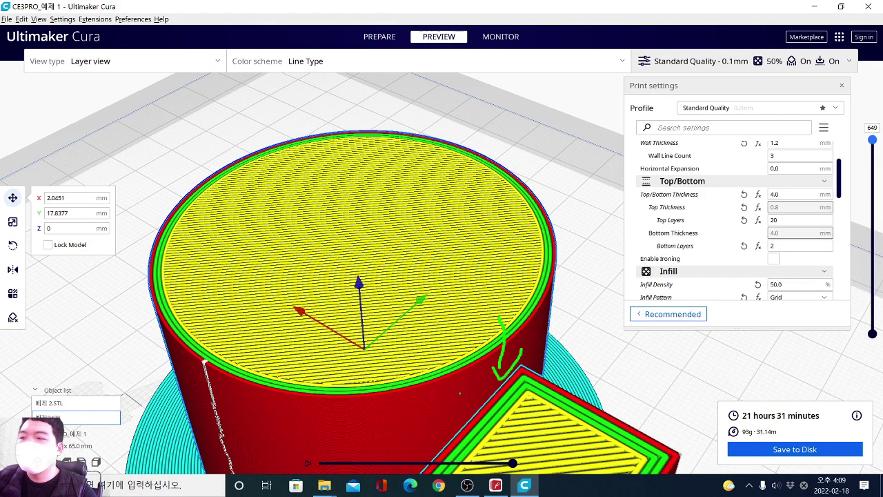
{"action": "left_click_drag", "start_coordinate": [435, 392], "coordinate": [435, 379]}
{"action": "mouse_move", "coordinate": [444, 365]}
{"action": "left_mouse_down"}
{"action": "mouse_move", "coordinate": [420, 408]}
{"action": "mouse_move", "coordinate": [463, 397]}
{"action": "mouse_move", "coordinate": [401, 422]}
{"action": "mouse_move", "coordinate": [460, 438]}
{"action": "left_mouse_up"}
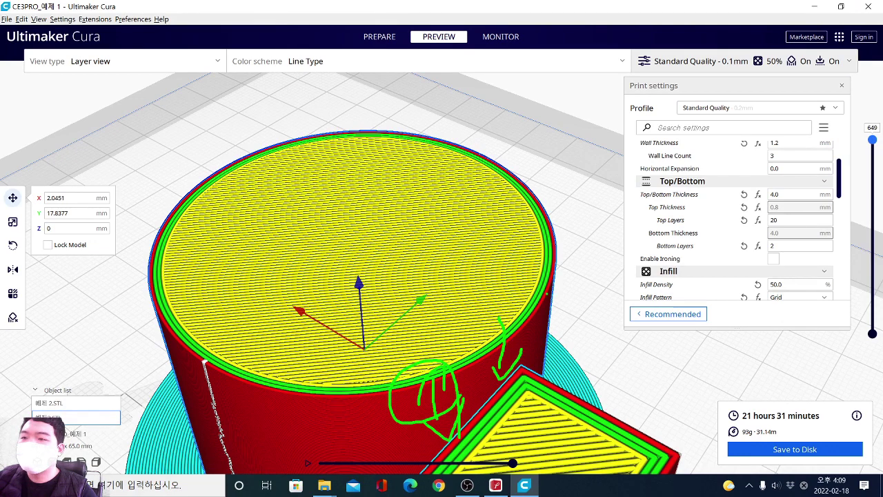
{"action": "double_click", "coordinate": [717, 4]}
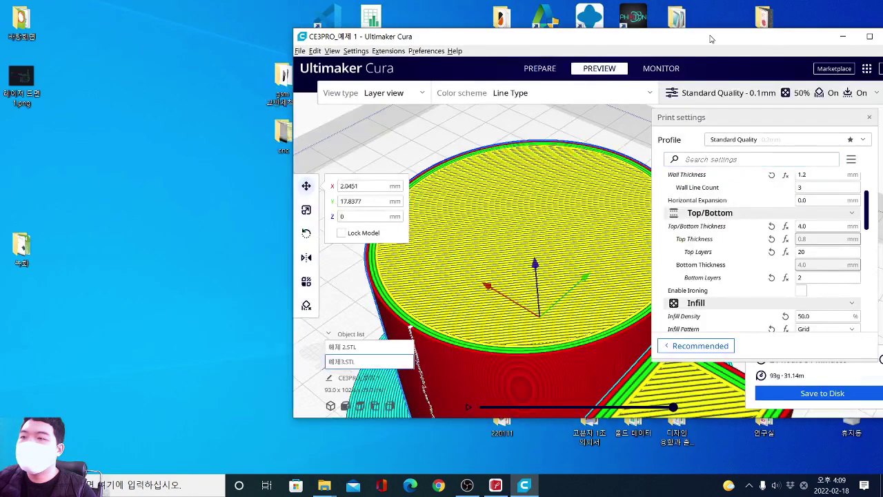
{"action": "double_click", "coordinate": [711, 39]}
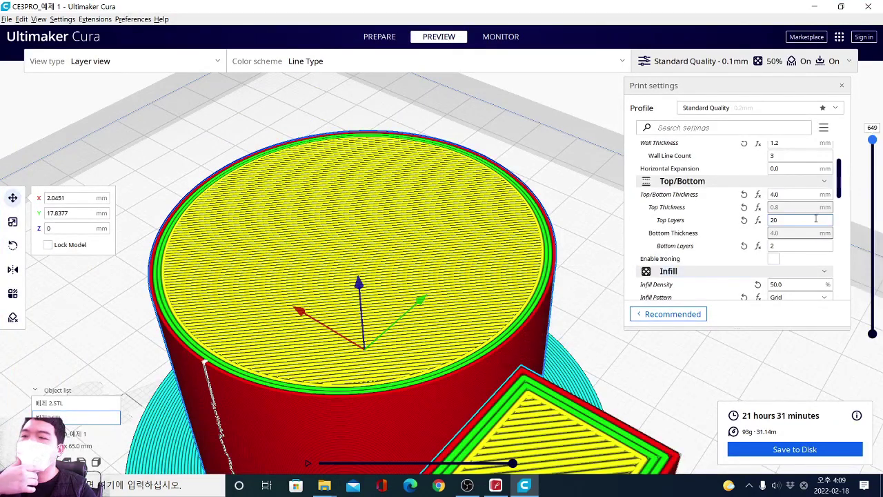
Set the Top Layers to 2 and the Top/Bottom Thickness to 0.8 mm, and reslice the models.
{"action": "double_click", "coordinate": [773, 220]}
{"action": "type", "text": "2"}
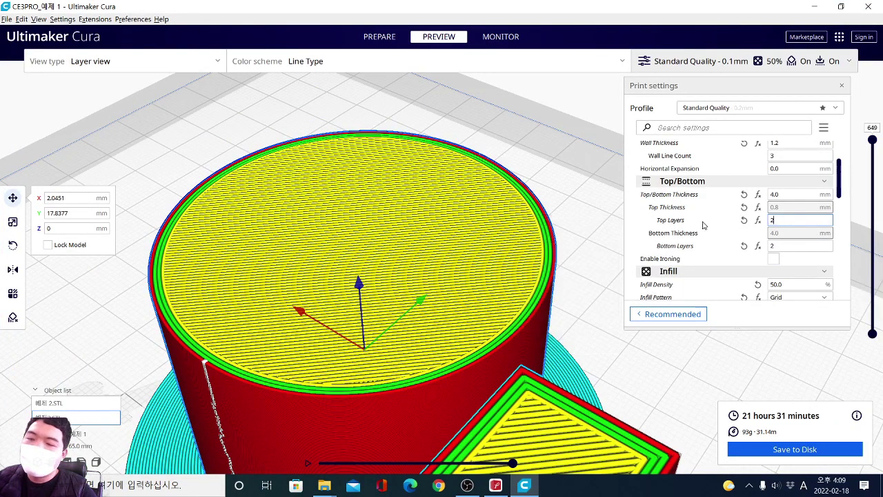
{"action": "type", "text": "0.8"}
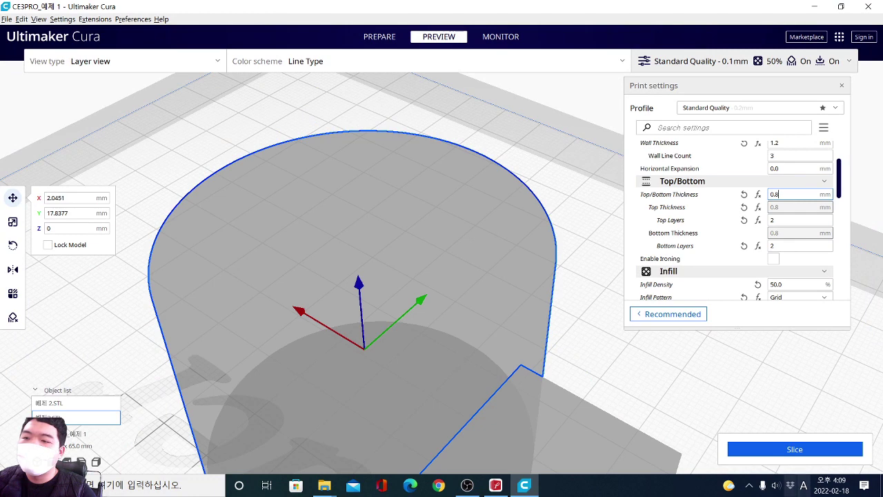
{"action": "left_click", "coordinate": [796, 449]}
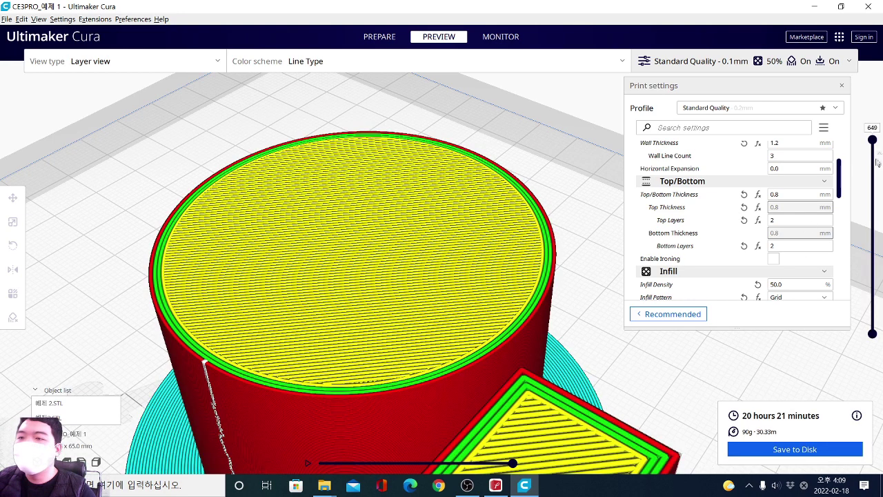
Inspect the lower layers of the sliced models and restore the visible range to layer 649.
{"action": "left_click_drag", "start_coordinate": [873, 190], "coordinate": [872, 217]}
{"action": "left_click_drag", "start_coordinate": [871, 219], "coordinate": [864, 298]}
{"action": "right_click_drag", "start_coordinate": [547, 290], "coordinate": [524, 276]}
{"action": "left_click_drag", "start_coordinate": [874, 294], "coordinate": [871, 53]}
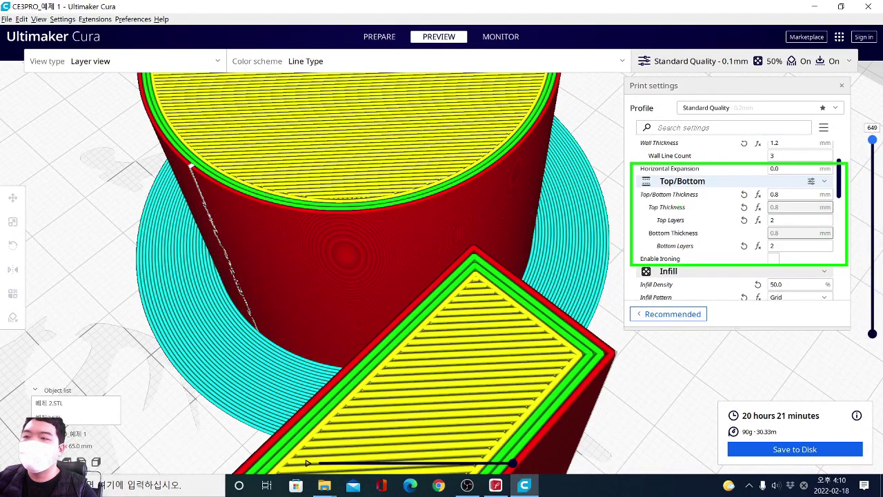
Annotate the Top/Bottom settings with green arrows, underline Top Layers and Bottom Layers, and clear the annotations.
{"action": "left_click_drag", "start_coordinate": [651, 173], "coordinate": [593, 203]}
{"action": "left_click_drag", "start_coordinate": [593, 168], "coordinate": [618, 196]}
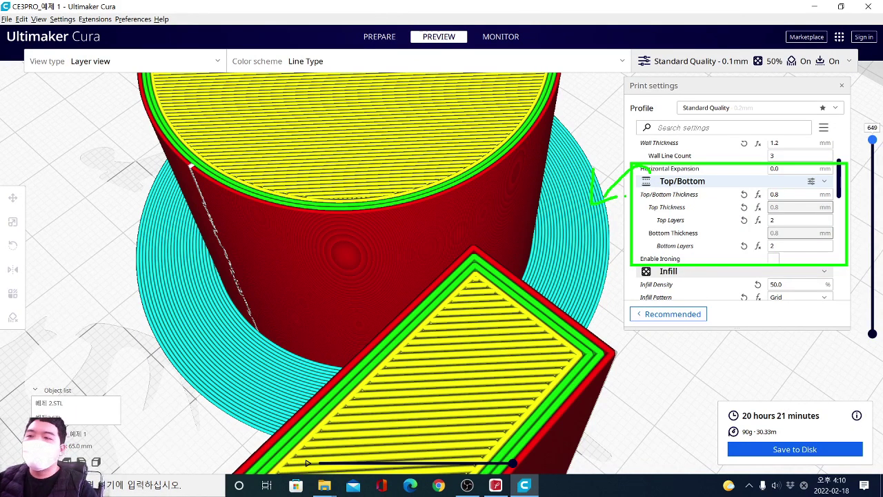
{"action": "left_click_drag", "start_coordinate": [643, 225], "coordinate": [806, 225]}
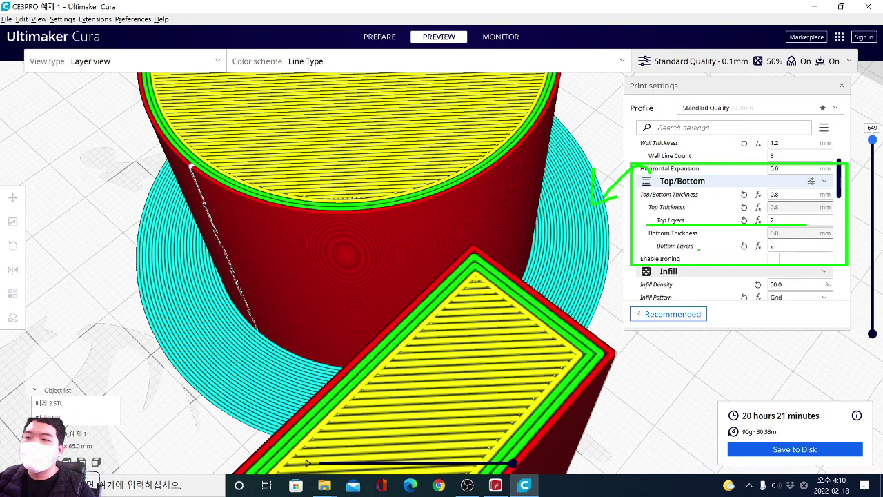
{"action": "left_click_drag", "start_coordinate": [653, 248], "coordinate": [800, 250]}
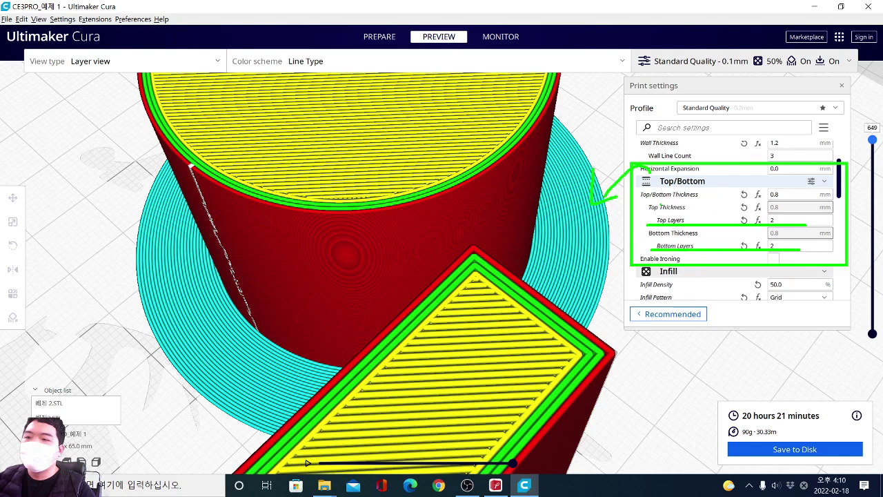
{"action": "left_click_drag", "start_coordinate": [626, 218], "coordinate": [584, 232]}
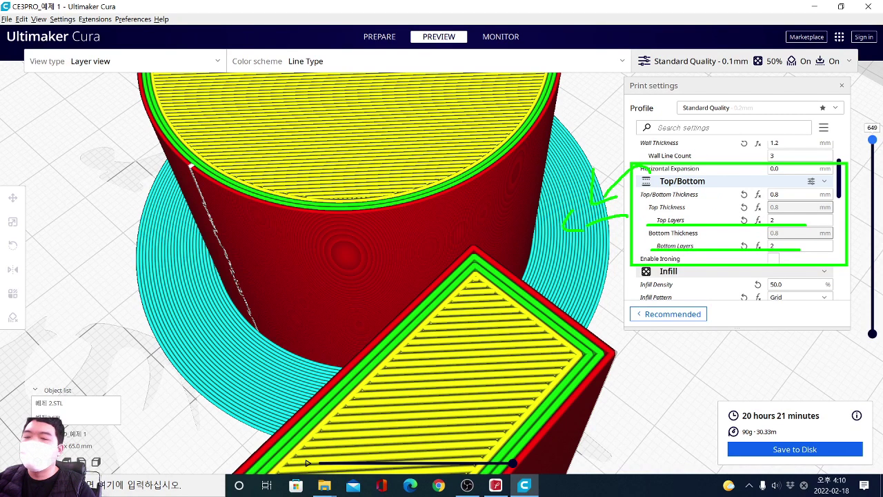
{"action": "key", "text": "Escape"}
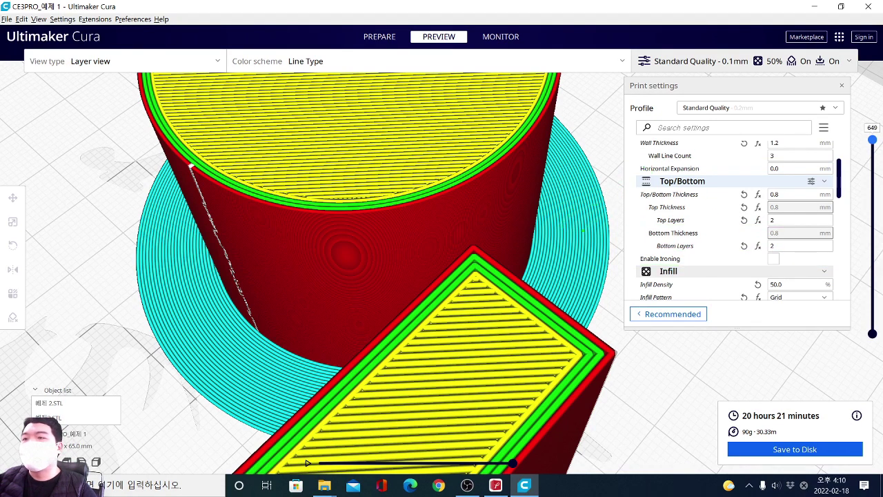
Frame the Enable Ironing setting in green, add an arrow, circle the word Ironing, and clear the annotations.
{"action": "scroll", "coordinate": [692, 188], "scroll_direction": "down", "scroll_amount": 2}
{"action": "scroll", "coordinate": [691, 185], "scroll_direction": "down", "scroll_amount": 1}
{"action": "scroll", "coordinate": [683, 204], "scroll_direction": "up", "scroll_amount": 1}
{"action": "key", "text": "ctrl+2"}
{"action": "mouse_move", "coordinate": [632, 215]}
{"action": "left_mouse_down", "text": "ctrl"}
{"action": "mouse_move", "coordinate": [641, 227]}
{"action": "mouse_move", "coordinate": [810, 232]}
{"action": "left_mouse_up", "text": "ctrl"}
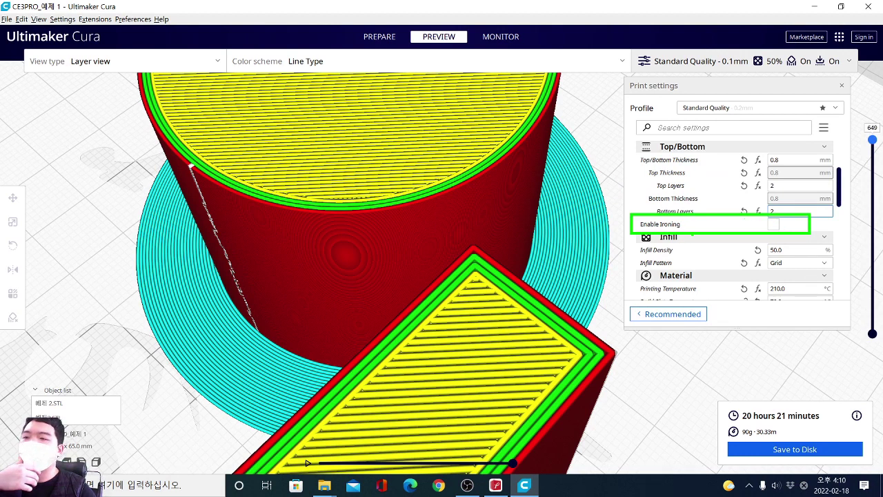
{"action": "mouse_move", "coordinate": [648, 218]}
{"action": "left_mouse_down"}
{"action": "mouse_move", "coordinate": [619, 203]}
{"action": "mouse_move", "coordinate": [610, 215]}
{"action": "left_mouse_up"}
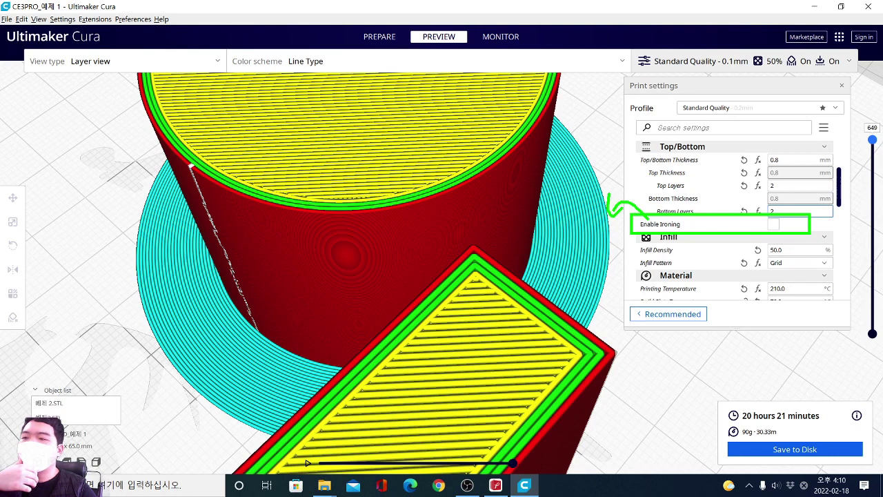
{"action": "mouse_move", "coordinate": [706, 231]}
{"action": "left_mouse_down"}
{"action": "mouse_move", "coordinate": [689, 206]}
{"action": "mouse_move", "coordinate": [694, 233]}
{"action": "left_mouse_up"}
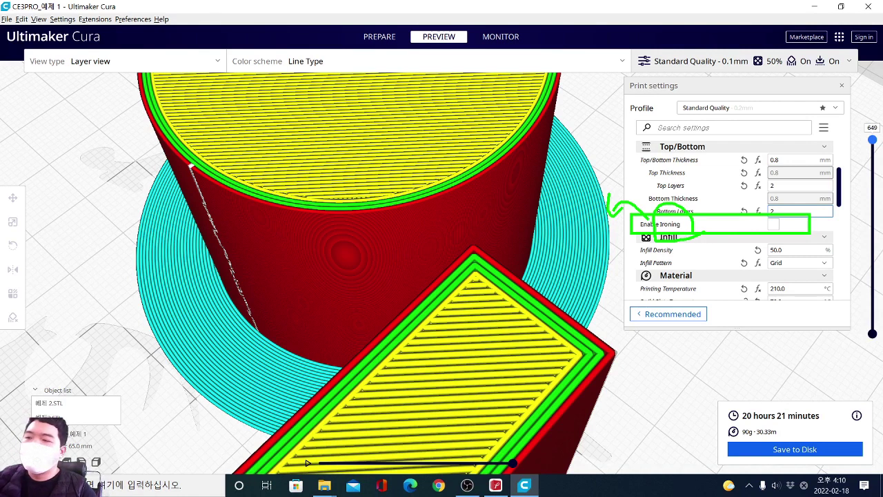
{"action": "key", "text": "Escape"}
Mark the rectangular block's top face with repeated freehand strokes and clear the annotations.
{"action": "scroll", "coordinate": [502, 301], "scroll_direction": "down", "scroll_amount": 2}
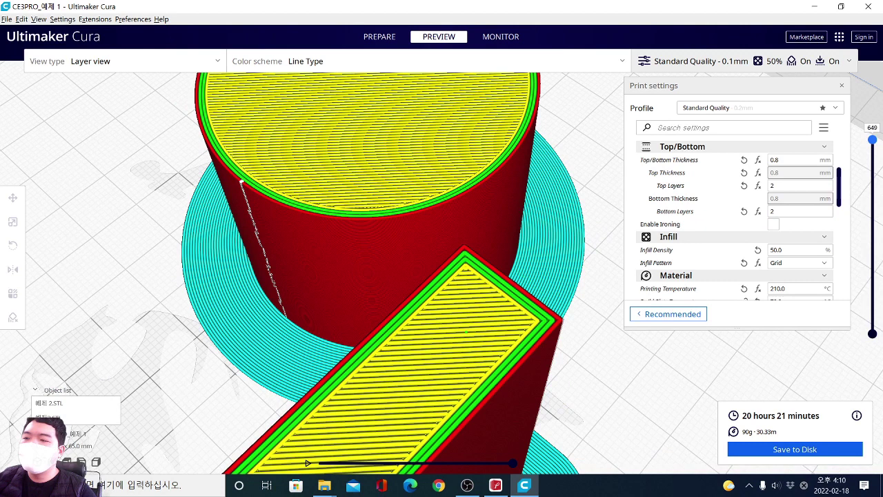
{"action": "mouse_move", "coordinate": [450, 246]}
{"action": "left_mouse_down"}
{"action": "mouse_move", "coordinate": [483, 370]}
{"action": "mouse_move", "coordinate": [490, 298]}
{"action": "left_mouse_up"}
{"action": "mouse_move", "coordinate": [394, 253]}
{"action": "left_mouse_down"}
{"action": "mouse_move", "coordinate": [491, 292]}
{"action": "mouse_move", "coordinate": [437, 307]}
{"action": "mouse_move", "coordinate": [437, 286]}
{"action": "mouse_move", "coordinate": [509, 297]}
{"action": "left_mouse_up"}
{"action": "key", "text": "e"}
{"action": "left_click_drag", "start_coordinate": [439, 301], "coordinate": [493, 311]}
{"action": "mouse_move", "coordinate": [413, 319]}
{"action": "left_mouse_down"}
{"action": "mouse_move", "coordinate": [509, 322]}
{"action": "mouse_move", "coordinate": [493, 332]}
{"action": "left_mouse_up"}
{"action": "left_click_drag", "start_coordinate": [402, 338], "coordinate": [482, 341]}
{"action": "key", "text": "e"}
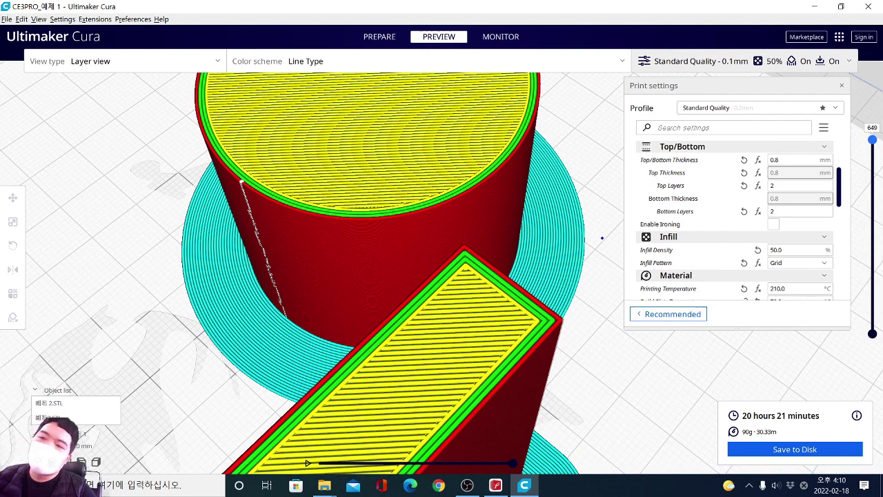
{"action": "mouse_move", "coordinate": [437, 252]}
{"action": "left_mouse_down"}
{"action": "mouse_move", "coordinate": [555, 351]}
{"action": "mouse_move", "coordinate": [535, 283]}
{"action": "mouse_move", "coordinate": [459, 402]}
{"action": "mouse_move", "coordinate": [550, 251]}
{"action": "mouse_move", "coordinate": [385, 261]}
{"action": "mouse_move", "coordinate": [435, 387]}
{"action": "mouse_move", "coordinate": [552, 410]}
{"action": "mouse_move", "coordinate": [549, 429]}
{"action": "left_mouse_up"}
{"action": "key", "text": "e"}
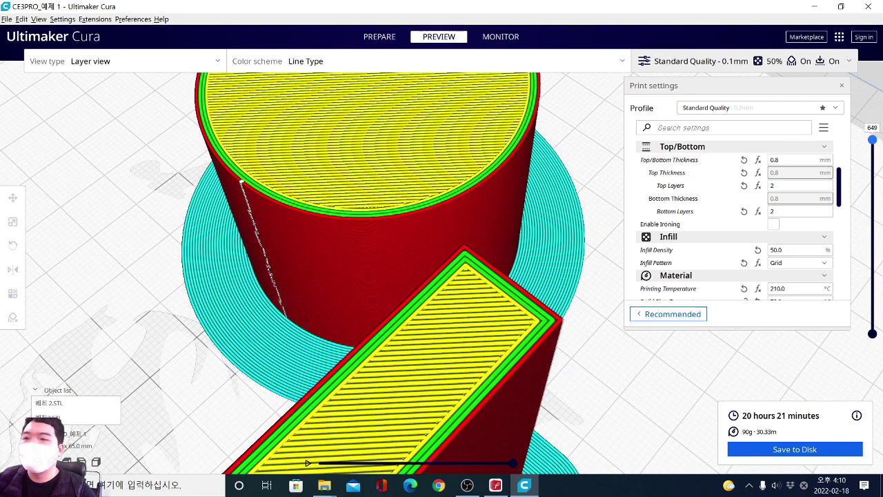
Switch to the CURA 설명 PDF, frame the Shell section, and clear the frame.
{"action": "left_click", "coordinate": [496, 485]}
{"action": "scroll", "coordinate": [356, 210], "scroll_direction": "down", "scroll_amount": 5}
{"action": "scroll", "coordinate": [407, 201], "scroll_direction": "up", "scroll_amount": 5}
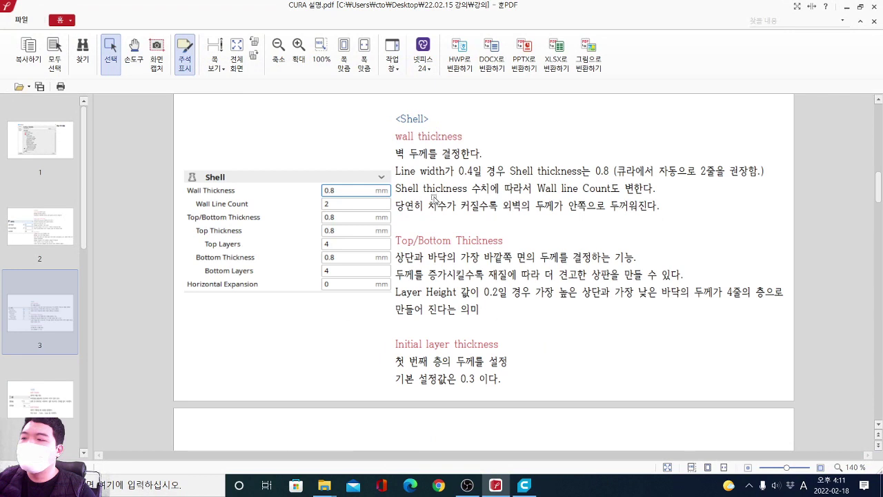
{"action": "mouse_move", "coordinate": [182, 154]}
{"action": "left_mouse_down"}
{"action": "mouse_move", "coordinate": [544, 353]}
{"action": "mouse_move", "coordinate": [728, 407]}
{"action": "mouse_move", "coordinate": [760, 407]}
{"action": "left_mouse_up"}
{"action": "key", "text": "e"}
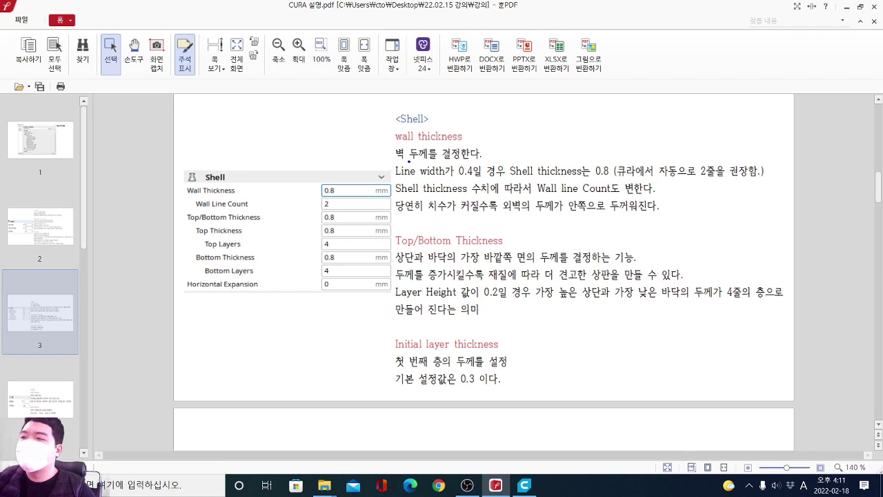
Frame the Top/Bottom Thickness notes in blue, check-mark the top settings, frame the Initial layer thickness notes, and clear the marks.
{"action": "left_click_drag", "start_coordinate": [377, 221], "coordinate": [784, 334], "text": "ctrl"}
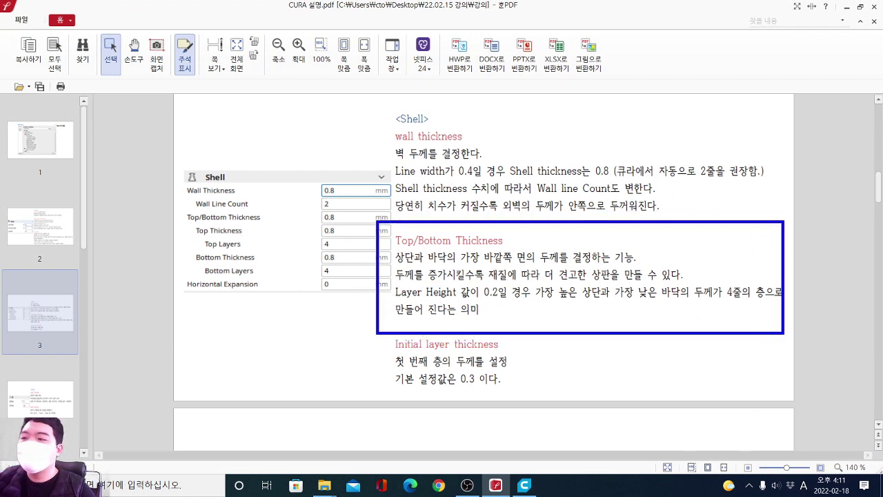
{"action": "mouse_move", "coordinate": [314, 225]}
{"action": "left_mouse_down"}
{"action": "mouse_move", "coordinate": [333, 233]}
{"action": "mouse_move", "coordinate": [353, 228]}
{"action": "left_mouse_up"}
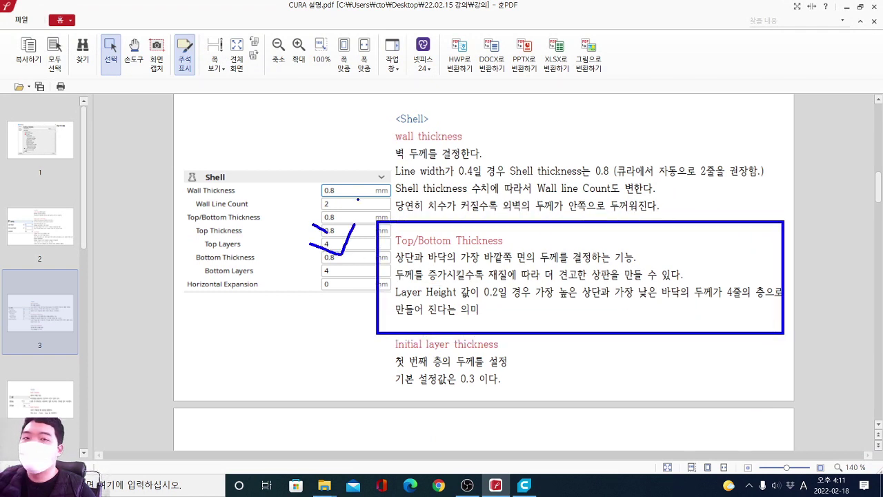
{"action": "key", "text": "e"}
{"action": "left_click_drag", "start_coordinate": [361, 317], "coordinate": [598, 403]}
{"action": "key", "text": "e"}
Go to the Infill section of the PDF and frame it with a blue rectangle.
{"action": "scroll", "coordinate": [401, 337], "scroll_direction": "down", "scroll_amount": 5}
{"action": "scroll", "coordinate": [393, 314], "scroll_direction": "down", "scroll_amount": 3}
{"action": "scroll", "coordinate": [337, 310], "scroll_direction": "up", "scroll_amount": 1}
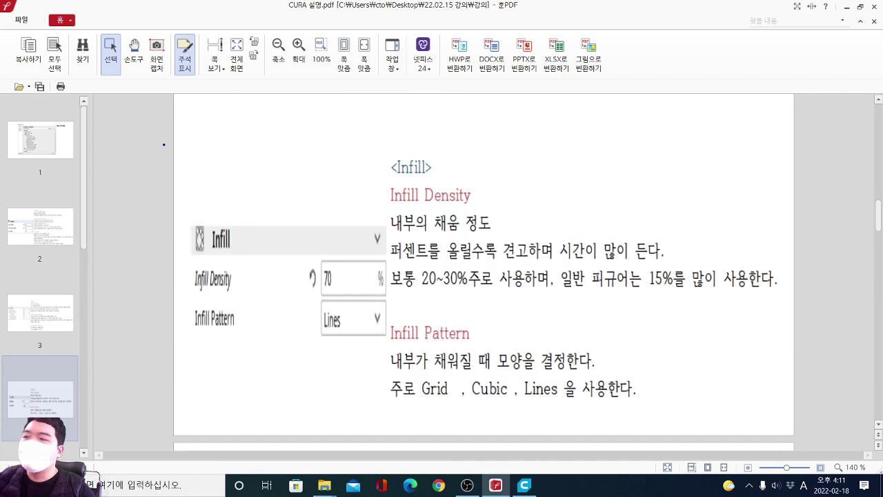
{"action": "left_click_drag", "start_coordinate": [171, 132], "coordinate": [798, 424]}
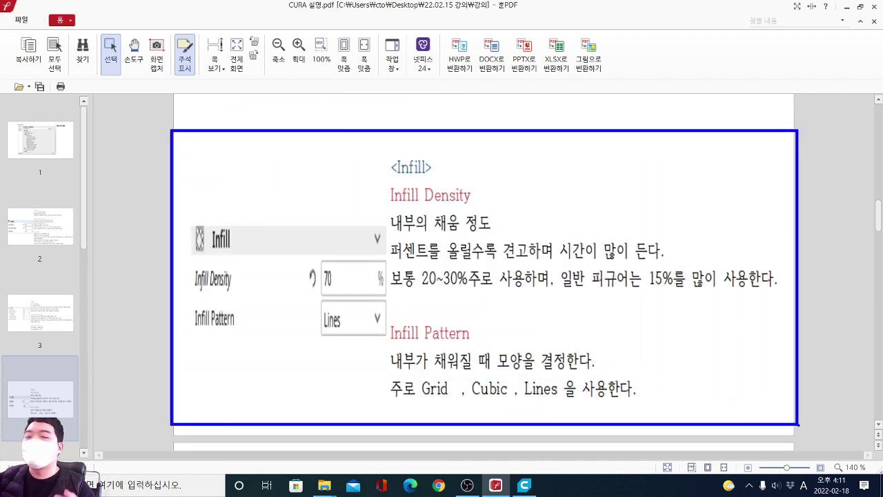
Clear the blue frame, switch to Ultimaker Cura, set the Infill Density to 100%, and slice the models.
{"action": "key", "text": "e"}
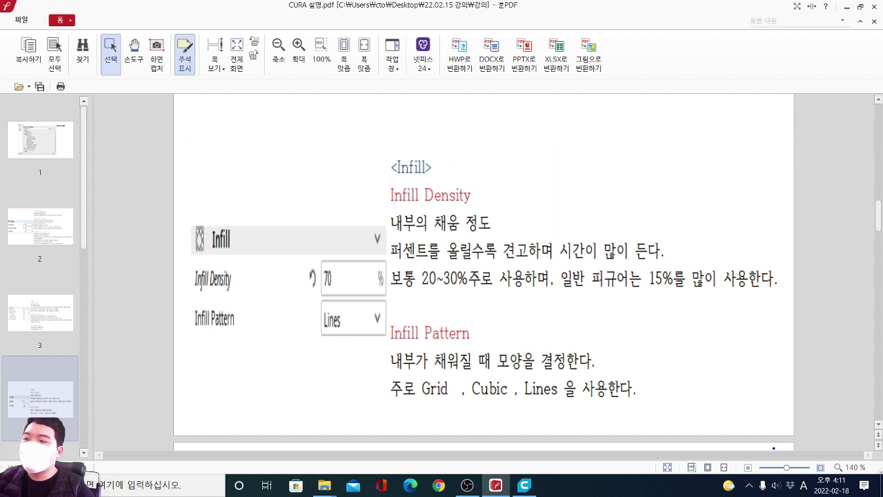
{"action": "left_click", "coordinate": [525, 486]}
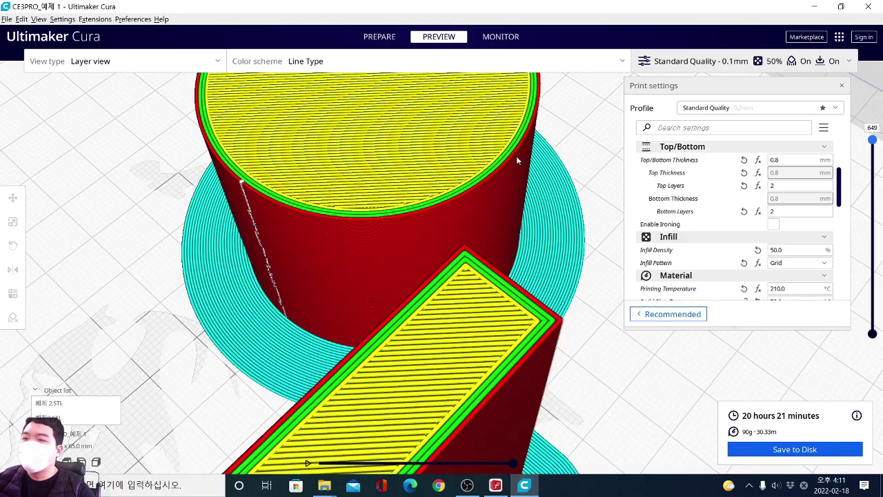
{"action": "scroll", "coordinate": [720, 207], "scroll_direction": "down", "scroll_amount": 1}
{"action": "right_click_drag", "start_coordinate": [506, 256], "coordinate": [590, 236]}
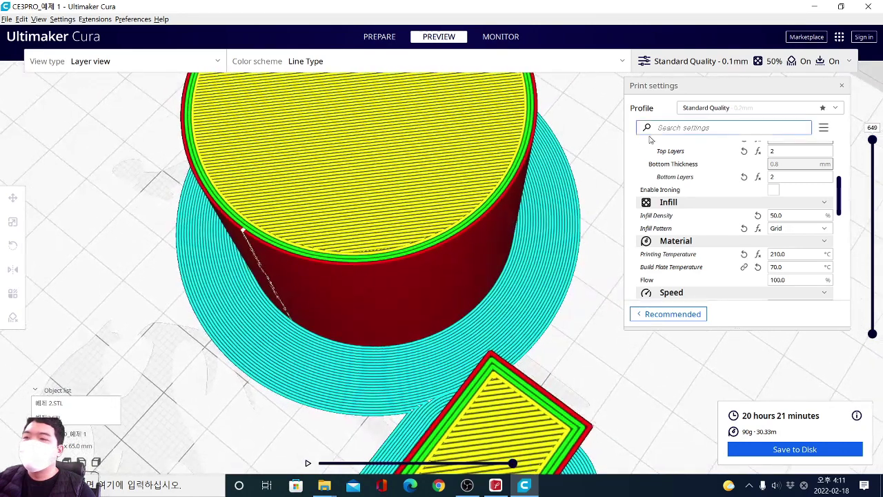
{"action": "right_click_drag", "start_coordinate": [566, 184], "coordinate": [563, 233]}
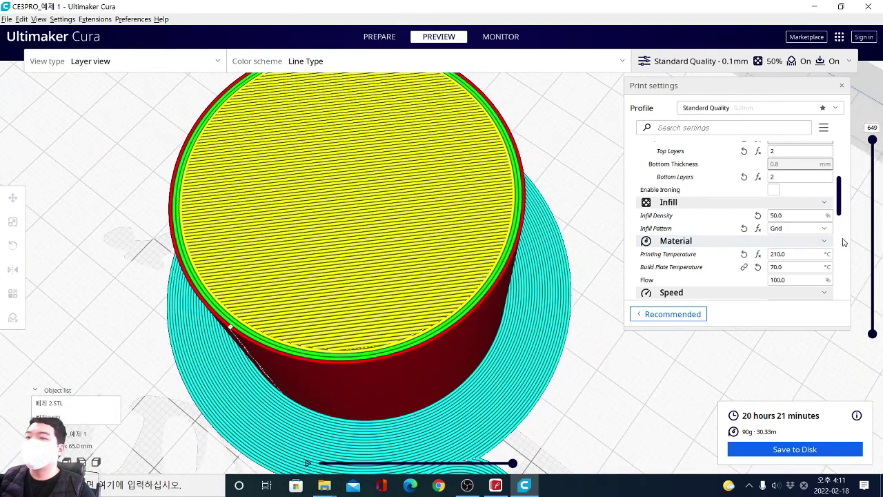
{"action": "double_click", "coordinate": [800, 215]}
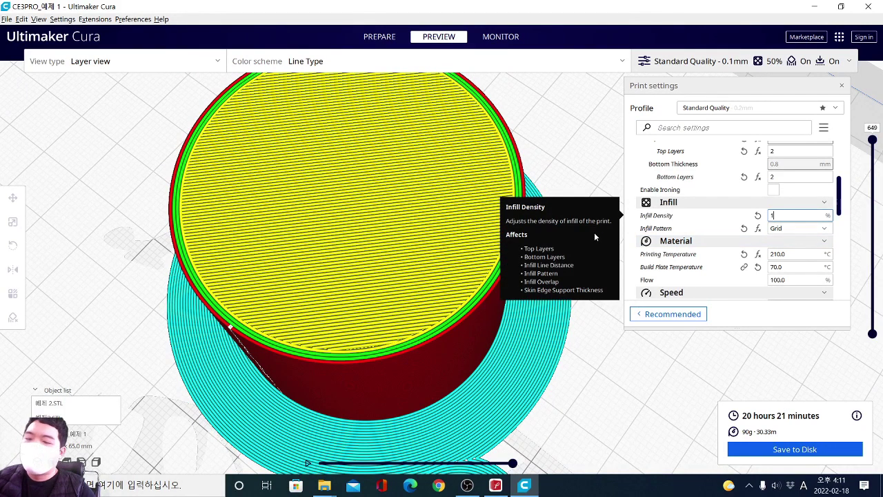
{"action": "type", "text": "100"}
{"action": "left_click", "coordinate": [810, 452]}
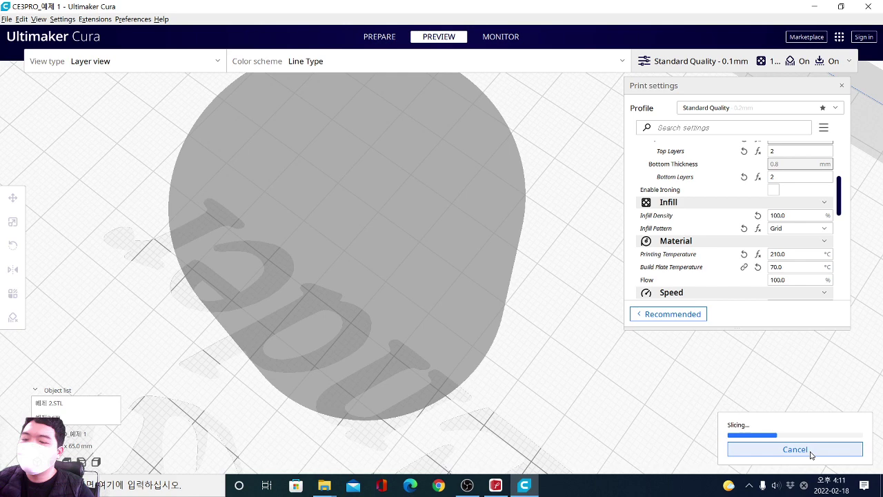
Review the Quality, Walls and Top/Bottom settings, frame the print time estimate in blue, and clear the frame.
{"action": "scroll", "coordinate": [812, 203], "scroll_direction": "up", "scroll_amount": 5}
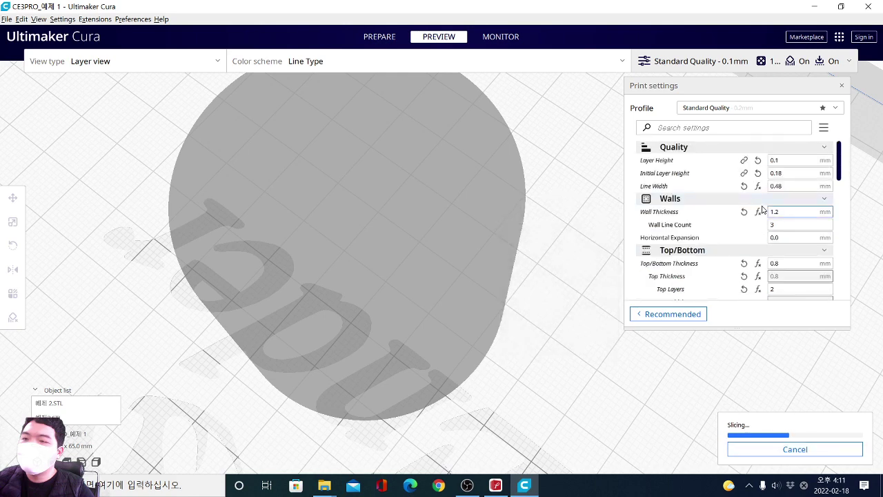
{"action": "mouse_move", "coordinate": [788, 159]}
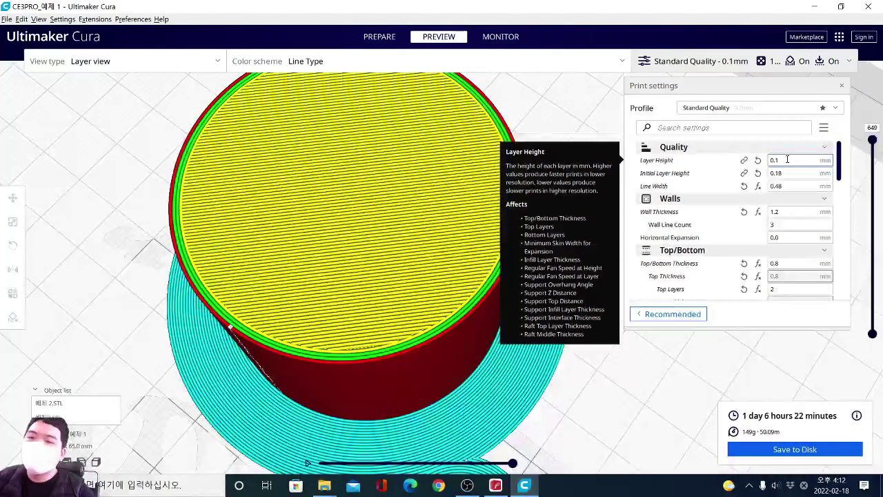
{"action": "scroll", "coordinate": [782, 208], "scroll_direction": "down", "scroll_amount": 1}
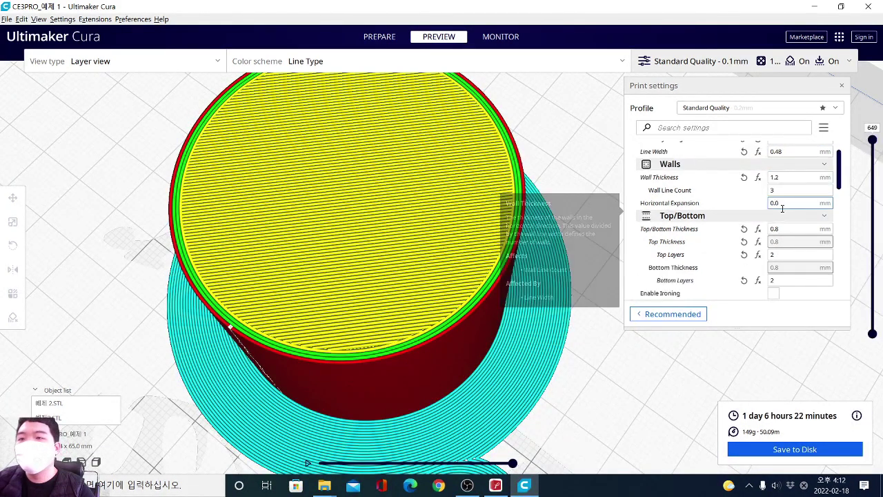
{"action": "scroll", "coordinate": [782, 209], "scroll_direction": "down", "scroll_amount": 1}
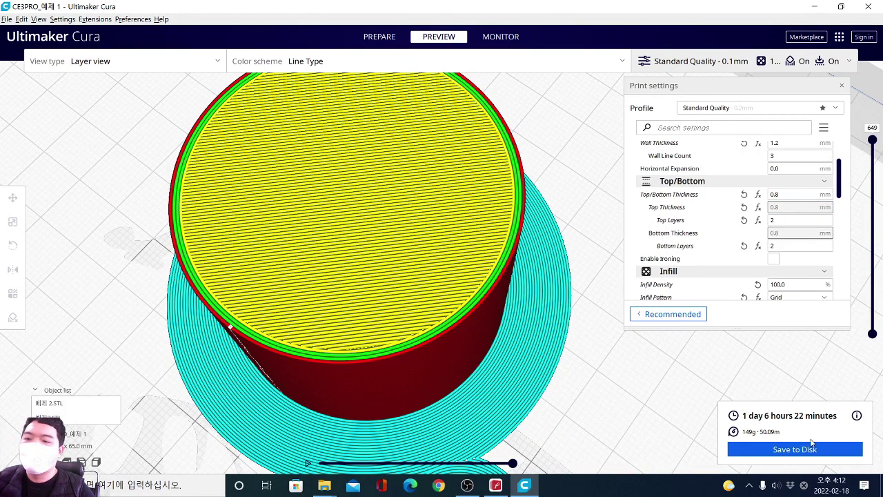
{"action": "mouse_move", "coordinate": [742, 392]}
{"action": "left_mouse_down", "text": "ctrl"}
{"action": "mouse_move", "coordinate": [860, 422]}
{"action": "mouse_move", "coordinate": [873, 435]}
{"action": "left_mouse_up", "text": "ctrl"}
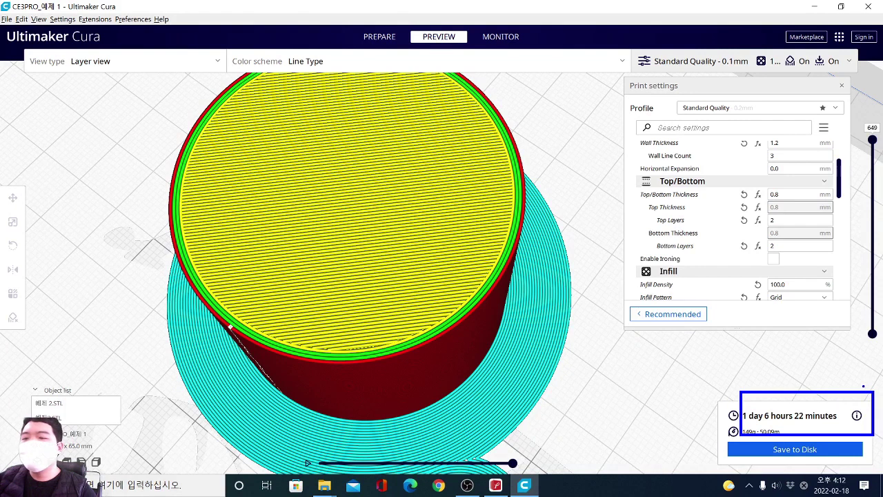
{"action": "key", "text": "Escape"}
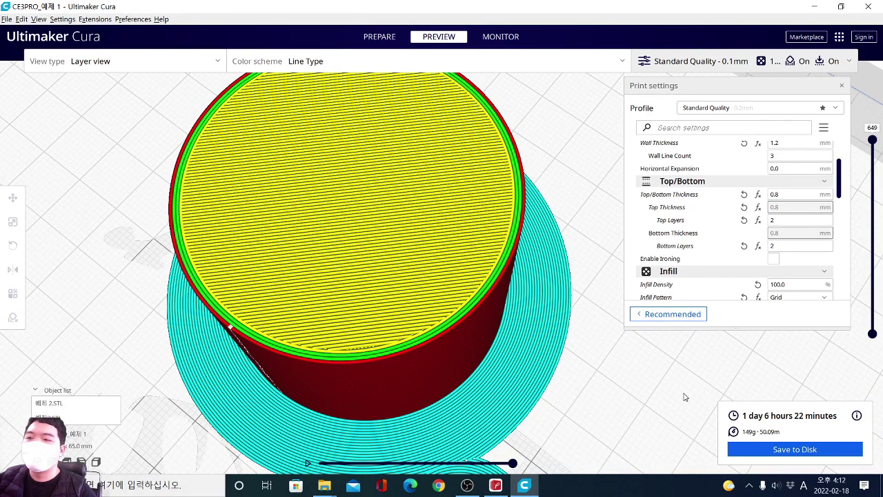
Lower the layer preview to layer 256 and examine the cylinder's grid infill up close.
{"action": "scroll", "coordinate": [775, 234], "scroll_direction": "up", "scroll_amount": 2}
{"action": "scroll", "coordinate": [775, 237], "scroll_direction": "down", "scroll_amount": 3}
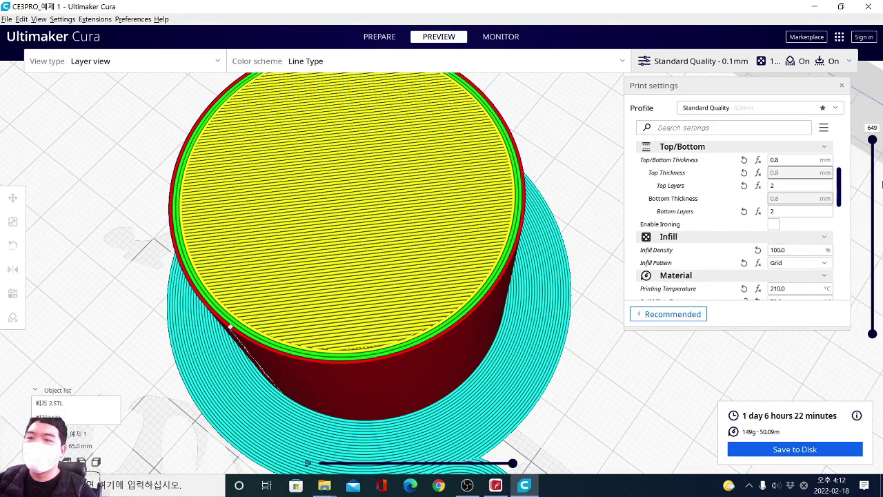
{"action": "left_click", "coordinate": [873, 172]}
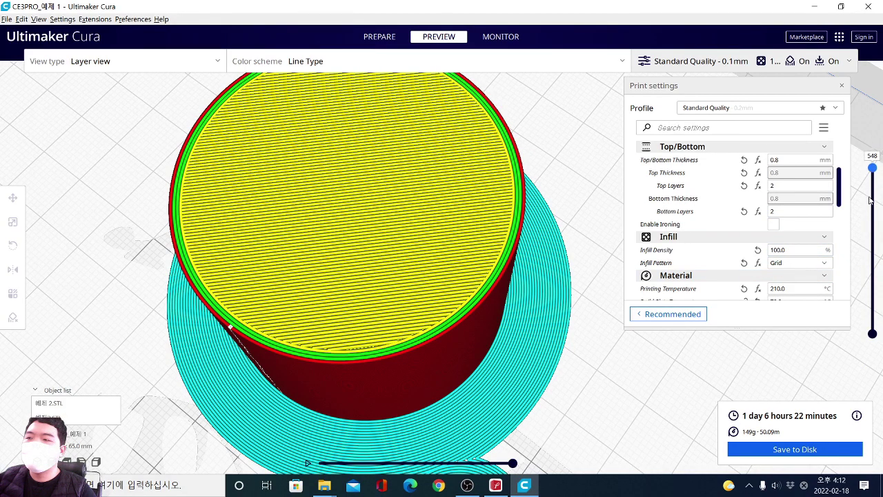
{"action": "left_click_drag", "start_coordinate": [874, 223], "coordinate": [872, 254]}
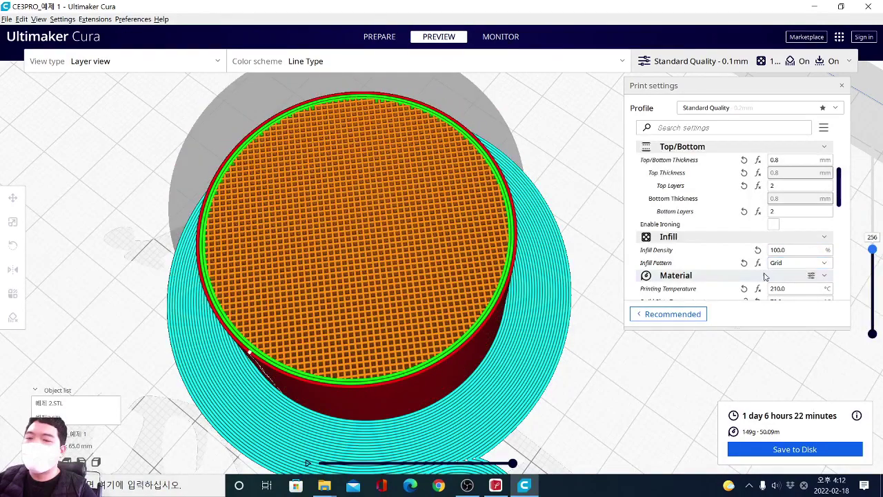
{"action": "scroll", "coordinate": [477, 221], "scroll_direction": "up", "scroll_amount": 5}
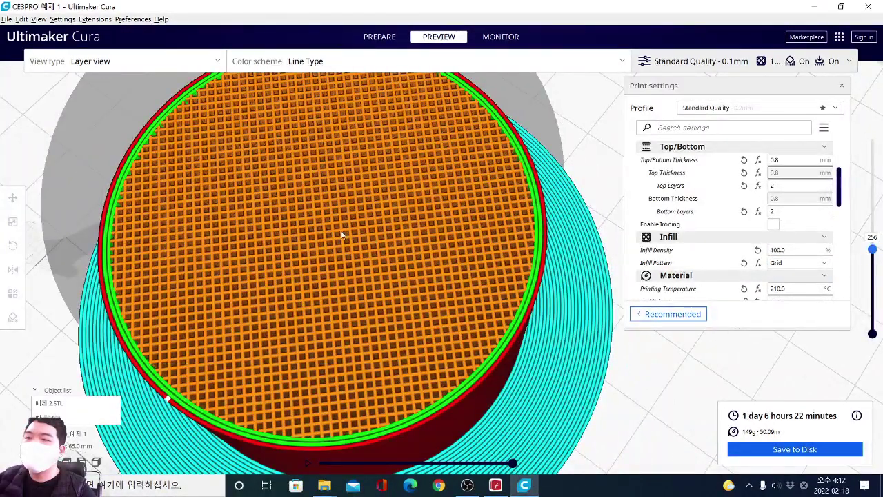
Set the Infill Pattern to Lines, slice the models, and lower the layer preview to layer 155.
{"action": "left_click", "coordinate": [797, 262]}
{"action": "left_click", "coordinate": [787, 288]}
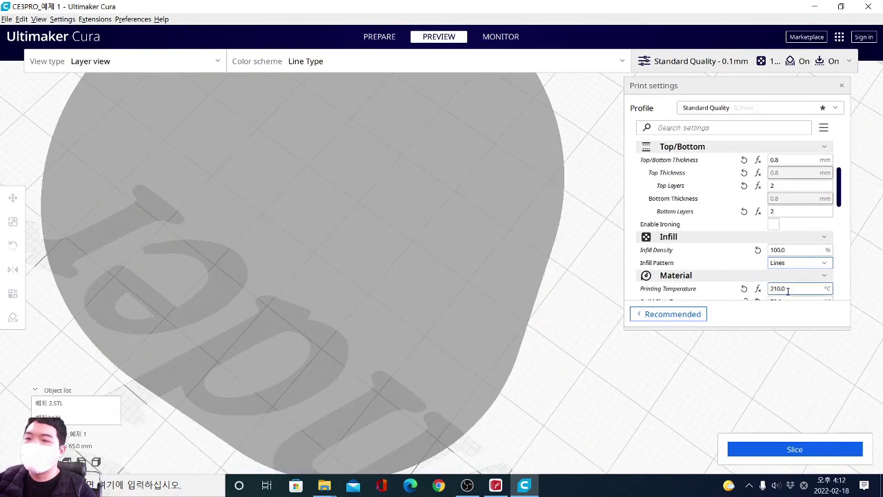
{"action": "left_click", "coordinate": [828, 446]}
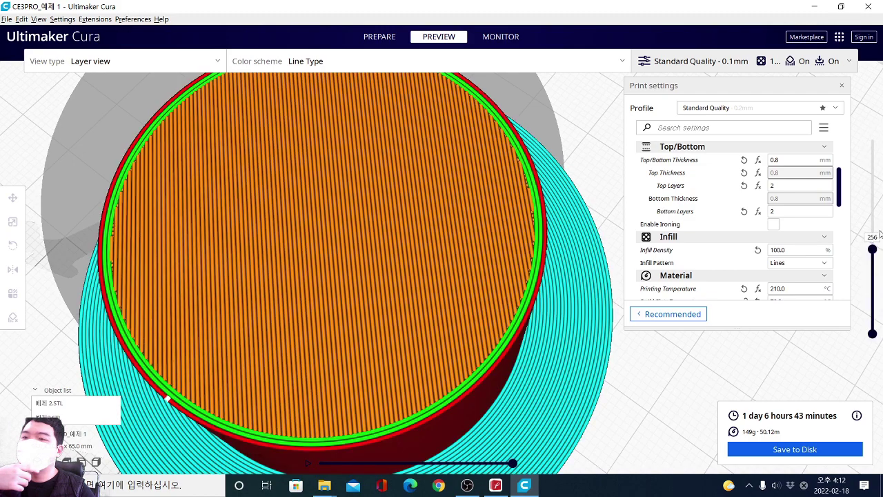
{"action": "left_click_drag", "start_coordinate": [875, 250], "coordinate": [867, 286]}
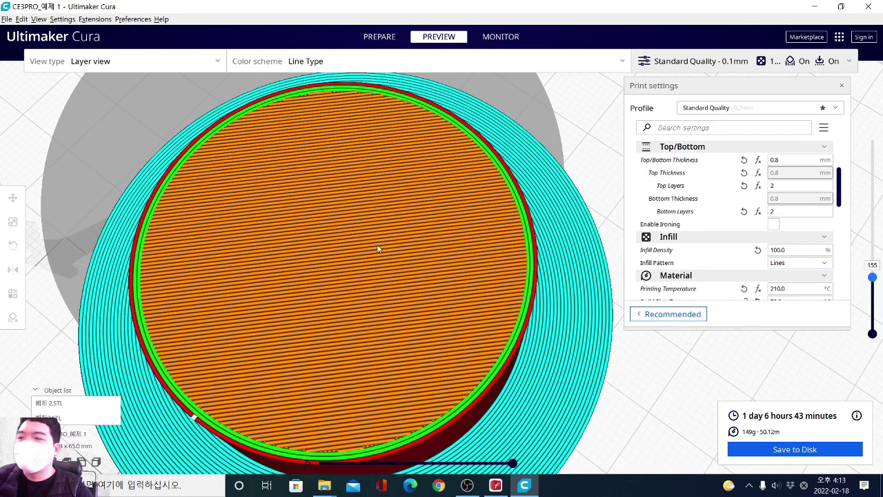
Magnify the cylinder's line infill, mark it with freehand blue strokes, and clear the annotations.
{"action": "mouse_move", "coordinate": [387, 260]}
{"action": "left_mouse_down"}
{"action": "mouse_move", "coordinate": [410, 173]}
{"action": "mouse_move", "coordinate": [373, 302]}
{"action": "left_mouse_up"}
{"action": "key", "text": "Escape"}
{"action": "key", "text": "ctrl+1"}
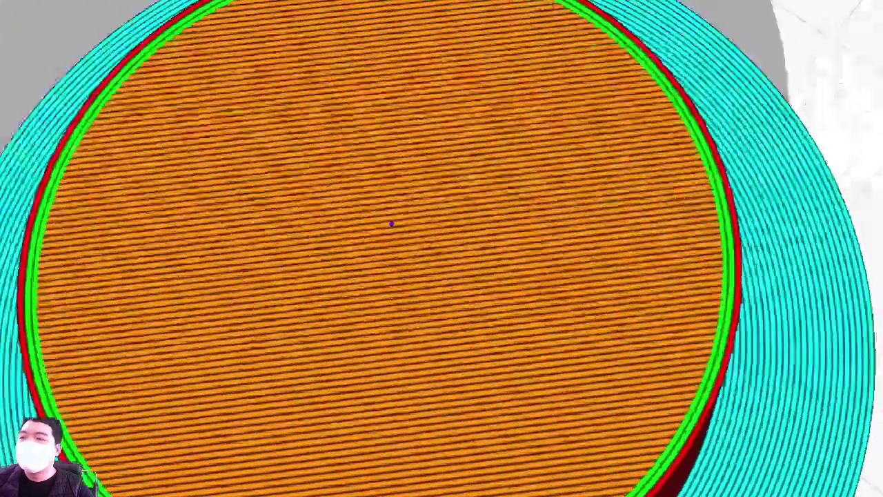
{"action": "scroll", "coordinate": [240, 272], "scroll_direction": "down", "scroll_amount": 1}
{"action": "mouse_move", "coordinate": [114, 198]}
{"action": "left_mouse_down"}
{"action": "mouse_move", "coordinate": [139, 224]}
{"action": "mouse_move", "coordinate": [171, 38]}
{"action": "left_mouse_up"}
{"action": "key", "text": "Escape"}
{"action": "mouse_move", "coordinate": [424, 239]}
{"action": "left_mouse_down"}
{"action": "mouse_move", "coordinate": [379, 274]}
{"action": "mouse_move", "coordinate": [392, 209]}
{"action": "left_mouse_up"}
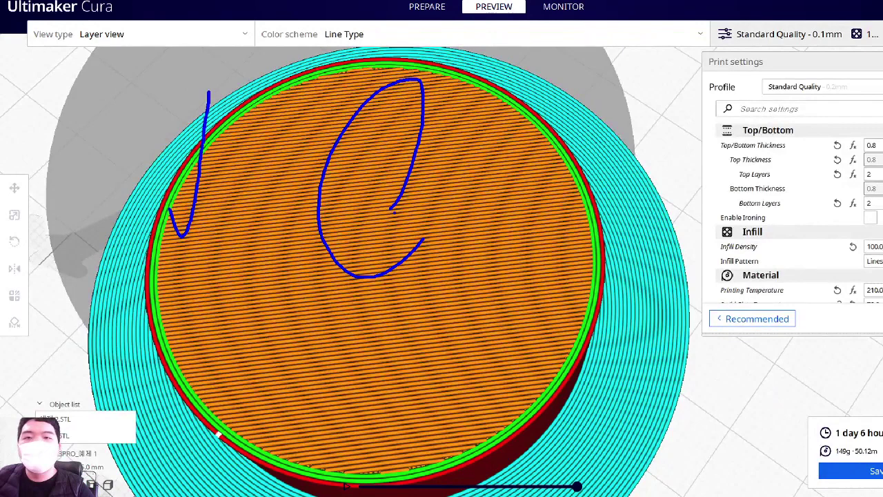
{"action": "key", "text": "Escape"}
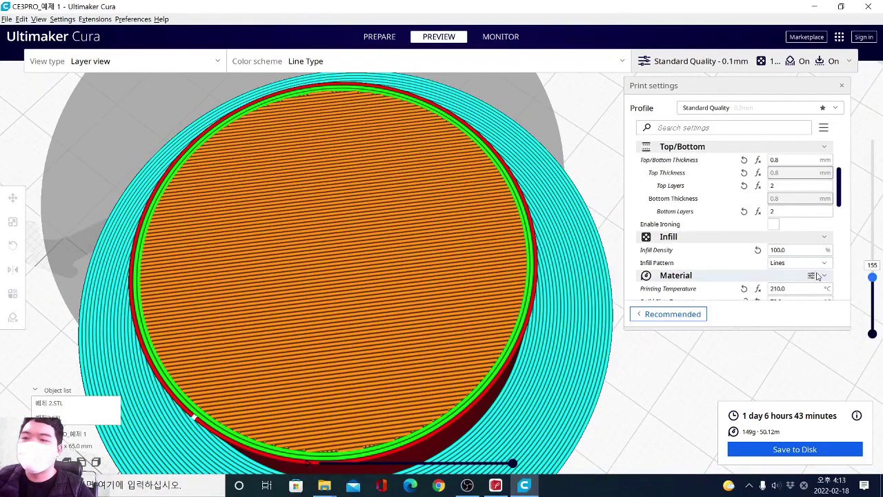
Set the Infill Density to 50% and the pattern to Cubic, annotate the list of infill patterns, and clear the marks.
{"action": "double_click", "coordinate": [805, 249]}
{"action": "type", "text": "50"}
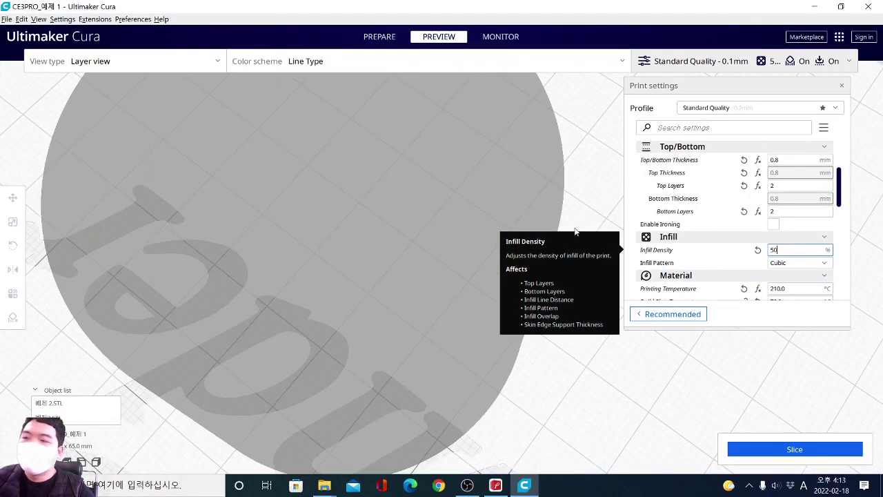
{"action": "left_click", "coordinate": [783, 265]}
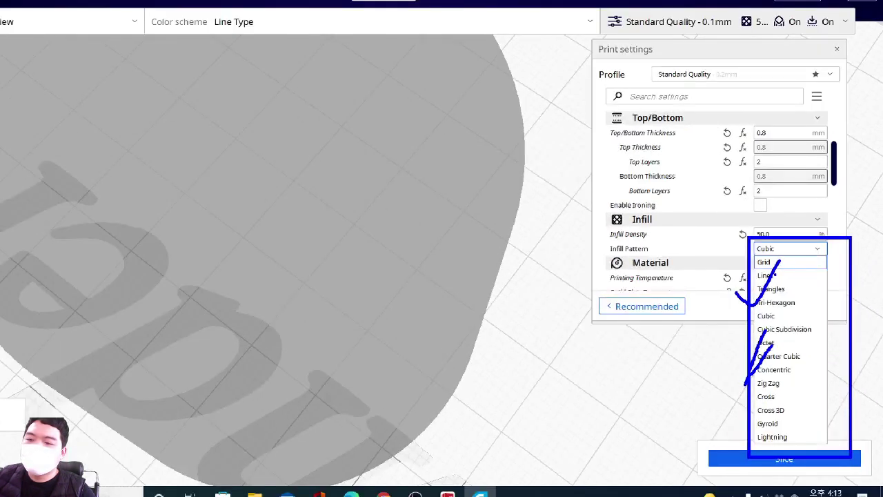
{"action": "right_click", "coordinate": [777, 347]}
{"action": "right_click", "coordinate": [757, 249]}
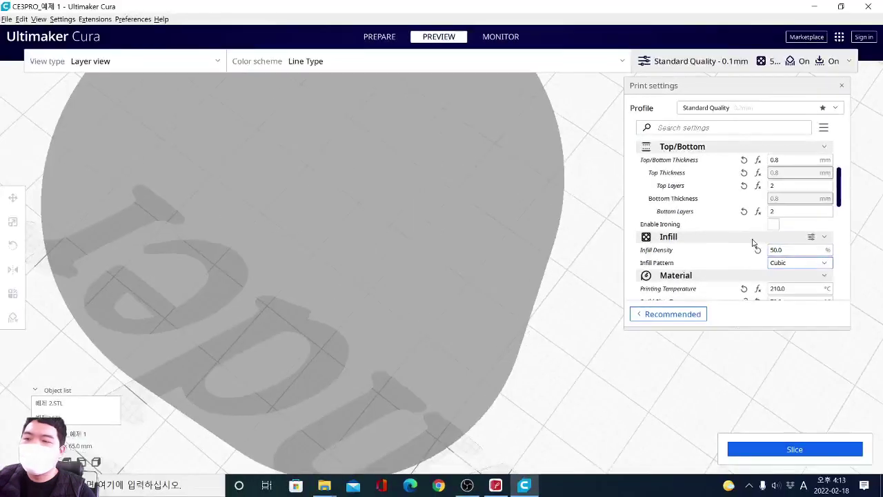
{"action": "key", "text": "super+Down"}
{"action": "double_click", "coordinate": [667, 44]}
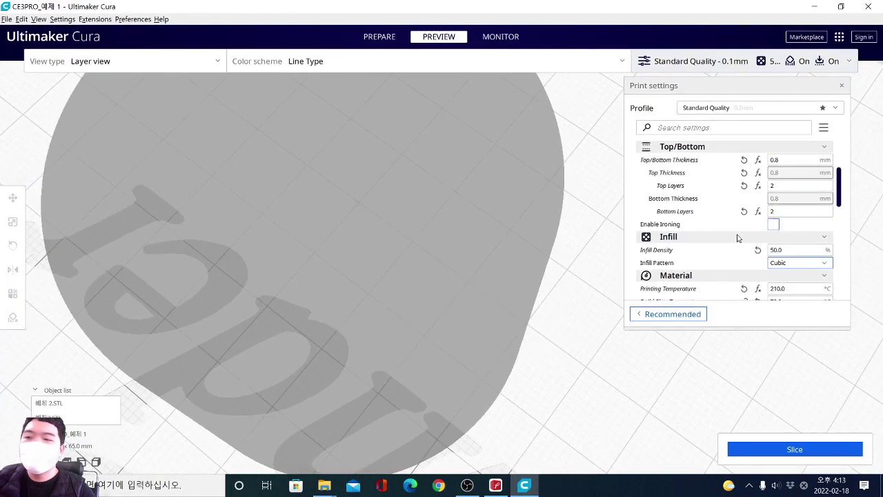
Set the Infill Pattern to Tri-Hexagon, slice the models, and examine the cylinder's infill at layer 142.
{"action": "left_click", "coordinate": [794, 262]}
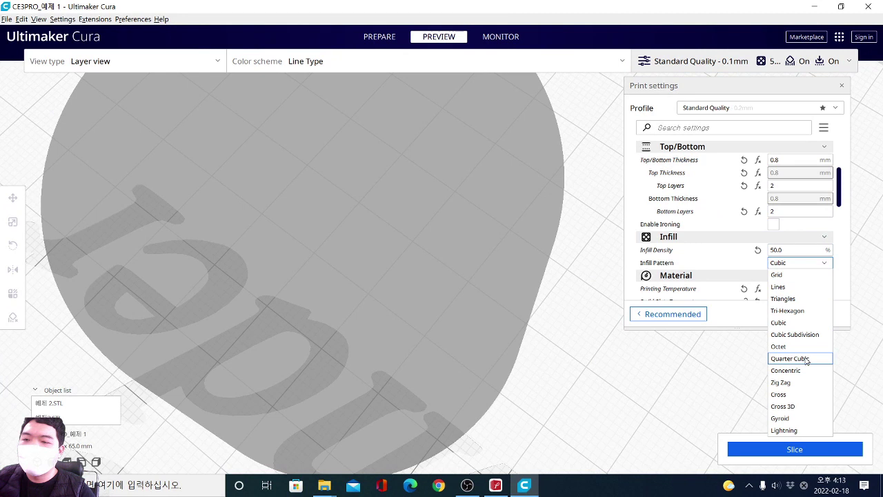
{"action": "left_click", "coordinate": [799, 318]}
{"action": "left_click", "coordinate": [797, 448]}
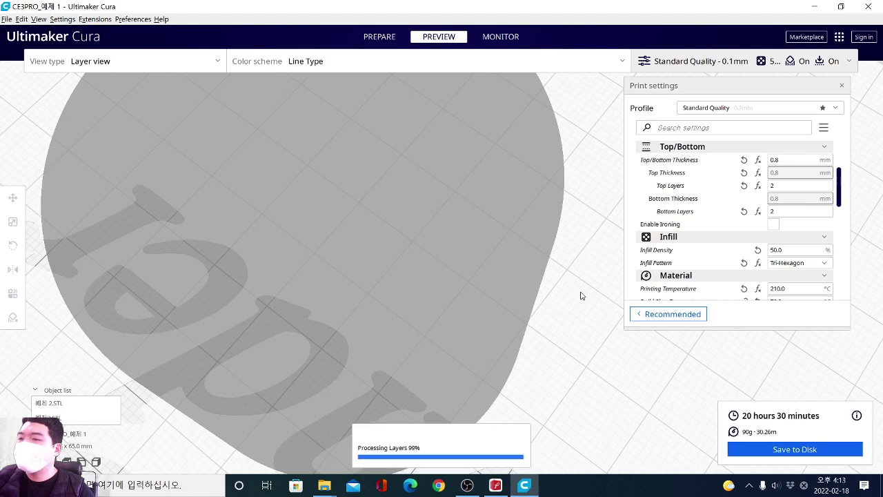
{"action": "scroll", "coordinate": [412, 290], "scroll_direction": "up", "scroll_amount": 3}
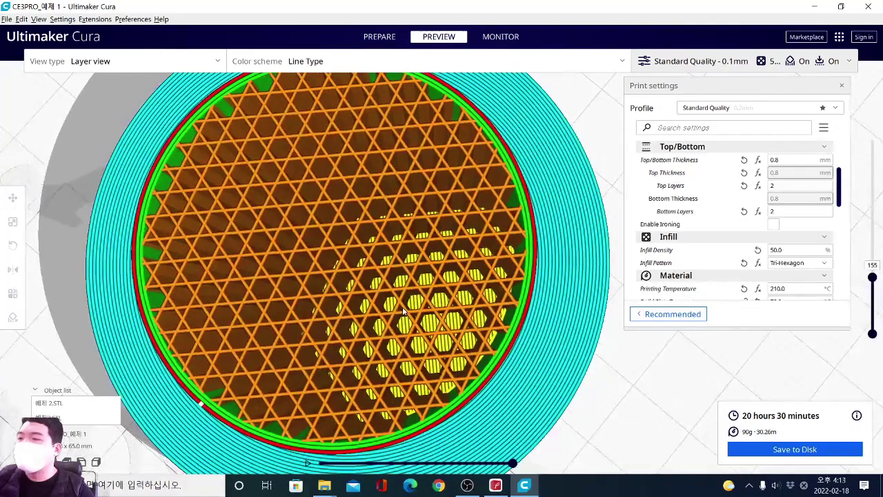
{"action": "mouse_move", "coordinate": [873, 277]}
{"action": "left_mouse_down"}
{"action": "mouse_move", "coordinate": [873, 197]}
{"action": "mouse_move", "coordinate": [874, 301]}
{"action": "mouse_move", "coordinate": [874, 266]}
{"action": "mouse_move", "coordinate": [873, 281]}
{"action": "left_mouse_up"}
{"action": "mouse_move", "coordinate": [454, 287]}
{"action": "right_mouse_down"}
{"action": "mouse_move", "coordinate": [468, 301]}
{"action": "mouse_move", "coordinate": [463, 293]}
{"action": "right_mouse_up"}
Set the Infill Pattern to Quarter Cubic and slice the models.
{"action": "left_click", "coordinate": [793, 266]}
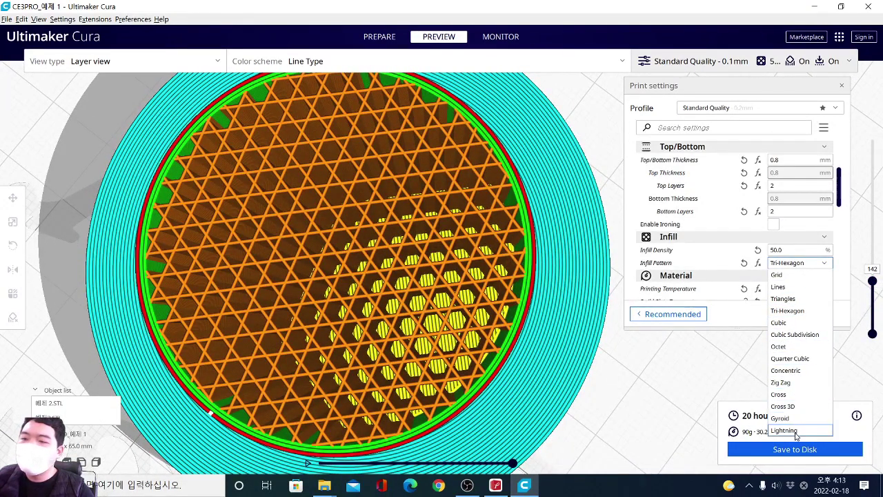
{"action": "left_click", "coordinate": [793, 360]}
{"action": "left_click", "coordinate": [789, 450]}
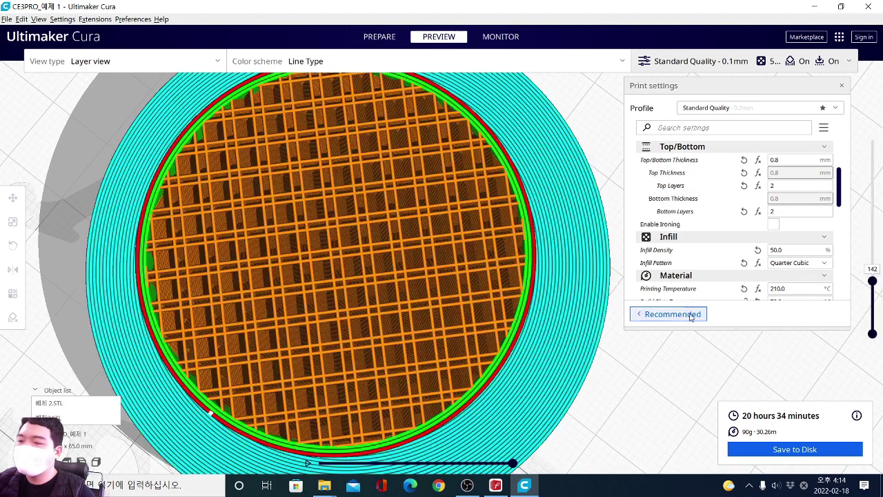
Examine the quarter cubic infill around layer 196 at an angle, and return the preview to the top layer.
{"action": "mouse_move", "coordinate": [873, 280]}
{"action": "left_mouse_down"}
{"action": "mouse_move", "coordinate": [873, 174]}
{"action": "mouse_move", "coordinate": [873, 265]}
{"action": "left_mouse_up"}
{"action": "right_click_drag", "start_coordinate": [376, 382], "coordinate": [324, 326]}
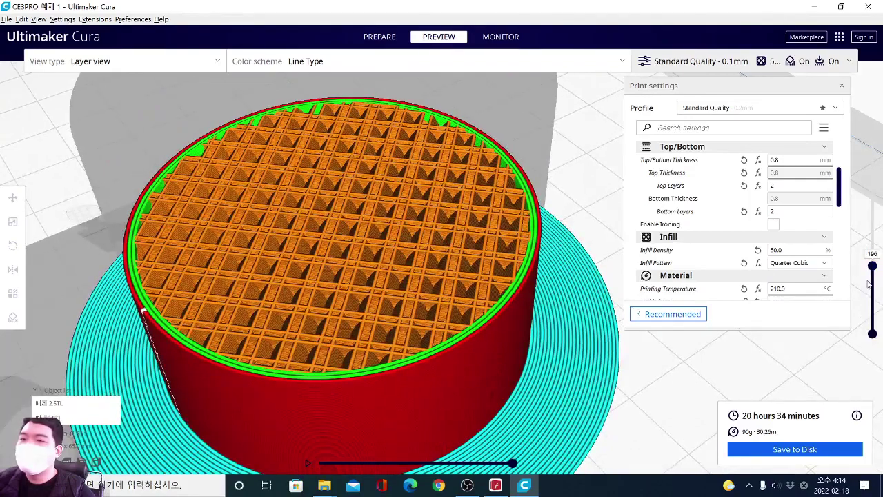
{"action": "mouse_move", "coordinate": [872, 265]}
{"action": "left_mouse_down"}
{"action": "mouse_move", "coordinate": [865, 318]}
{"action": "mouse_move", "coordinate": [871, 201]}
{"action": "mouse_move", "coordinate": [872, 258]}
{"action": "left_mouse_up"}
{"action": "left_click_drag", "start_coordinate": [875, 290], "coordinate": [872, 139]}
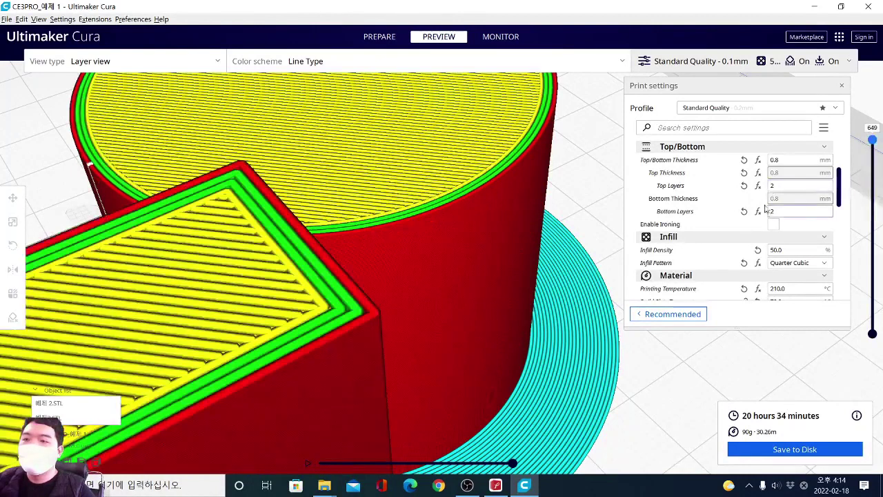
Set the Infill Pattern back to Lines and bring more of both models into view.
{"action": "left_click", "coordinate": [800, 263]}
{"action": "left_click", "coordinate": [780, 286]}
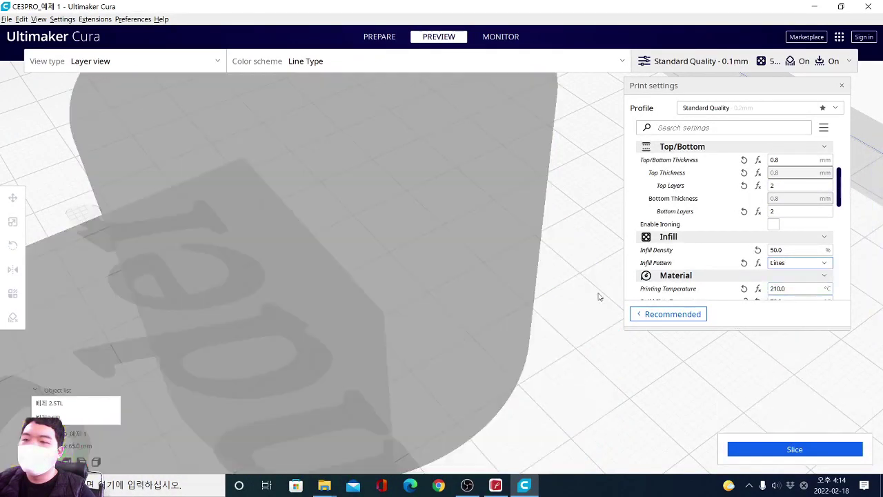
{"action": "scroll", "coordinate": [523, 289], "scroll_direction": "down", "scroll_amount": 5}
{"action": "right_click_drag", "start_coordinate": [486, 325], "coordinate": [530, 122]}
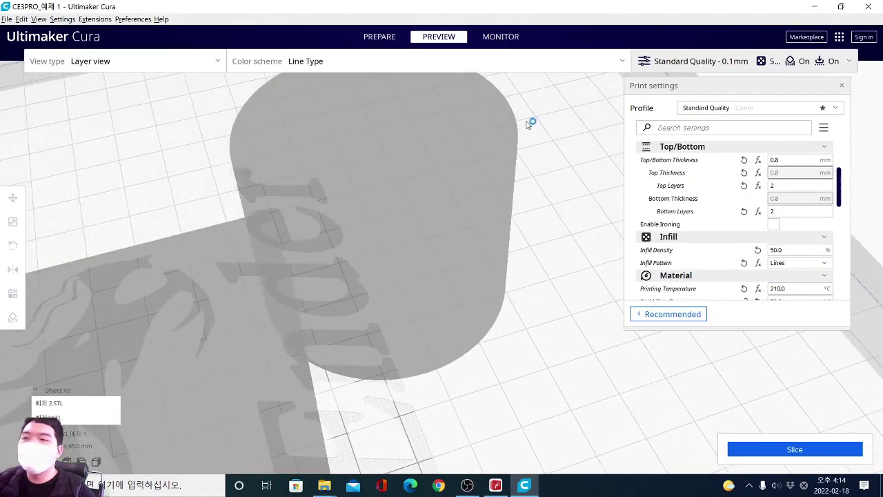
Return to the Prepare stage, bring the Material settings into view and outline them on screen.
{"action": "left_click", "coordinate": [379, 38]}
{"action": "scroll", "coordinate": [716, 219], "scroll_direction": "down", "scroll_amount": 3}
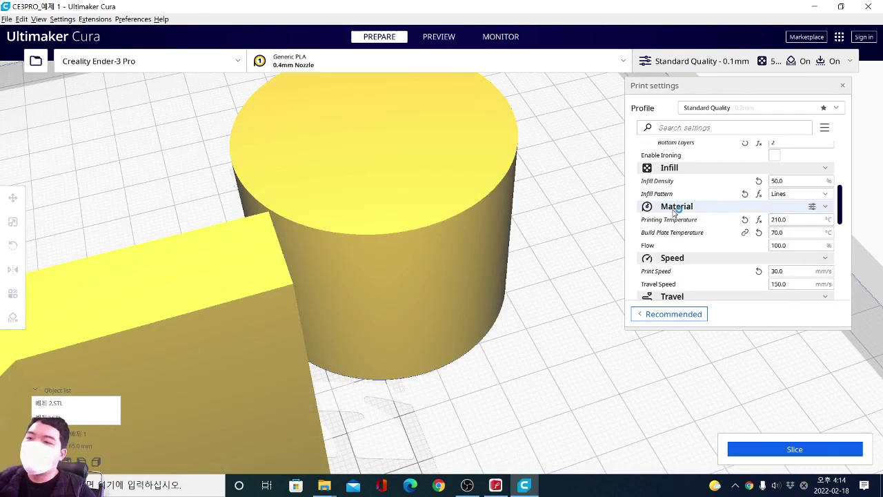
{"action": "left_click_drag", "start_coordinate": [628, 200], "coordinate": [840, 265]}
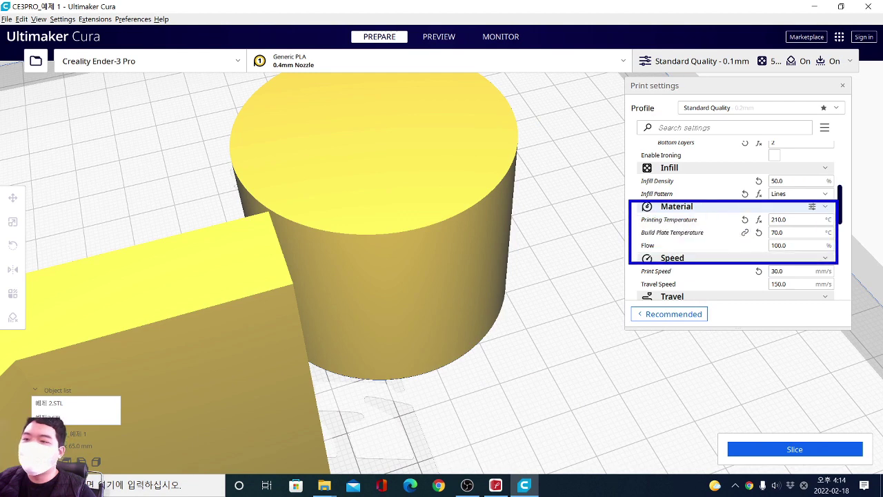
Switch to the CURA 설명.pdf notes and mark the recommended infill patterns in the Infill section.
{"action": "left_click", "coordinate": [496, 485]}
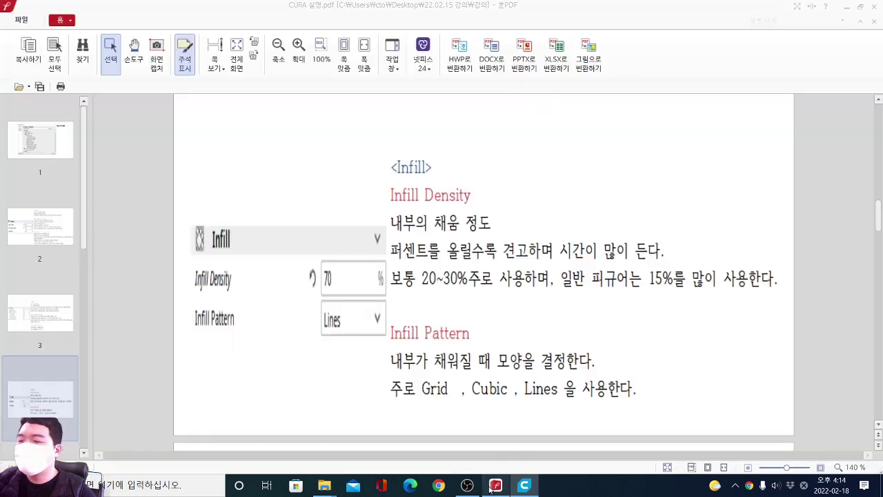
{"action": "scroll", "coordinate": [449, 247], "scroll_direction": "down", "scroll_amount": 1}
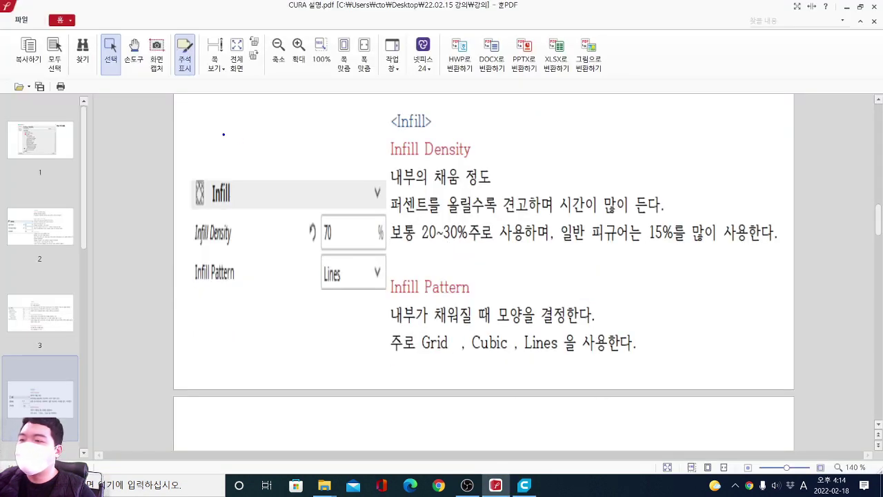
{"action": "left_click_drag", "start_coordinate": [412, 322], "coordinate": [665, 365]}
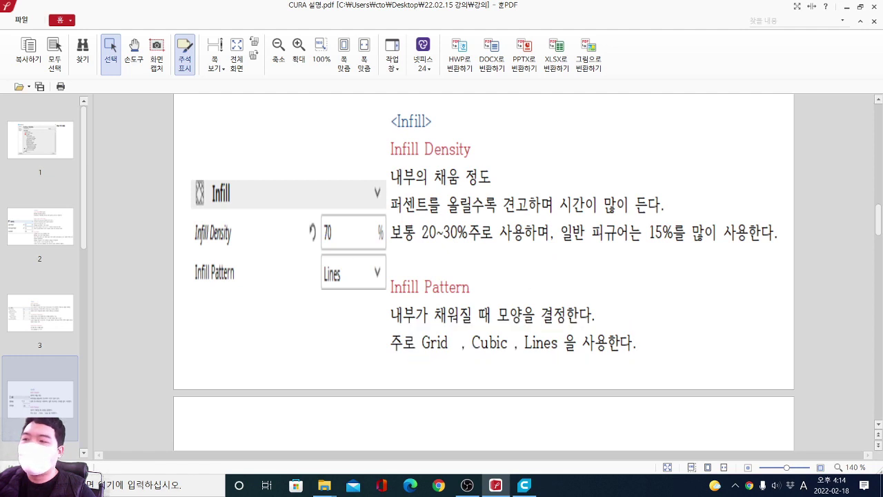
{"action": "mouse_move", "coordinate": [540, 366]}
{"action": "left_mouse_down"}
{"action": "mouse_move", "coordinate": [503, 368]}
{"action": "mouse_move", "coordinate": [301, 181]}
{"action": "mouse_move", "coordinate": [782, 215]}
{"action": "mouse_move", "coordinate": [604, 352]}
{"action": "left_mouse_up"}
Box the note recommending 15% infill for figures and handwrite an underlined annotation above it.
{"action": "left_click_drag", "start_coordinate": [550, 219], "coordinate": [785, 247]}
{"action": "mouse_move", "coordinate": [694, 219]}
{"action": "left_mouse_down"}
{"action": "mouse_move", "coordinate": [708, 157]}
{"action": "mouse_move", "coordinate": [711, 182]}
{"action": "left_mouse_up"}
{"action": "mouse_move", "coordinate": [696, 115]}
{"action": "left_mouse_down"}
{"action": "mouse_move", "coordinate": [740, 112]}
{"action": "mouse_move", "coordinate": [711, 152]}
{"action": "left_mouse_up"}
{"action": "left_click_drag", "start_coordinate": [736, 105], "coordinate": [733, 143]}
{"action": "mouse_move", "coordinate": [731, 138]}
{"action": "left_mouse_down"}
{"action": "mouse_move", "coordinate": [757, 118]}
{"action": "mouse_move", "coordinate": [777, 128]}
{"action": "mouse_move", "coordinate": [772, 163]}
{"action": "left_mouse_up"}
{"action": "left_click_drag", "start_coordinate": [789, 98], "coordinate": [774, 155]}
{"action": "left_click_drag", "start_coordinate": [808, 103], "coordinate": [795, 167]}
{"action": "left_click", "coordinate": [785, 172]}
{"action": "left_click_drag", "start_coordinate": [679, 168], "coordinate": [873, 175]}
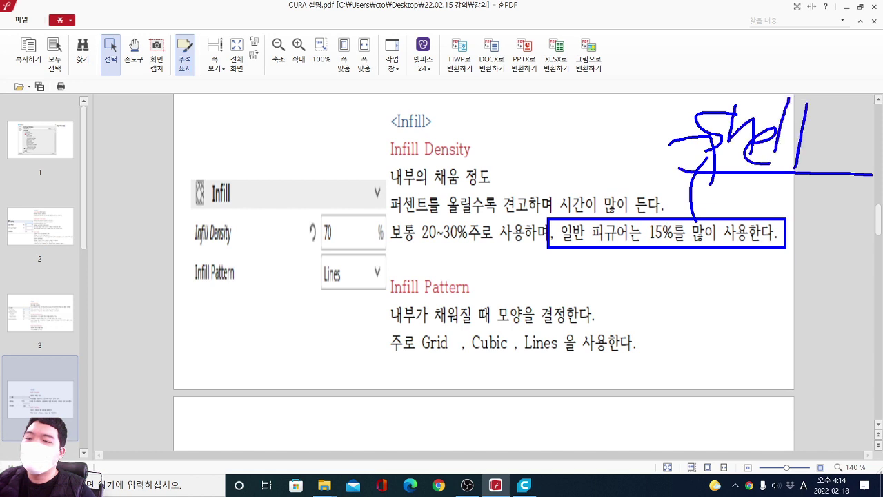
Clear the handwriting, mark the area around the 15% infill note again, and erase those marks.
{"action": "key", "text": "e"}
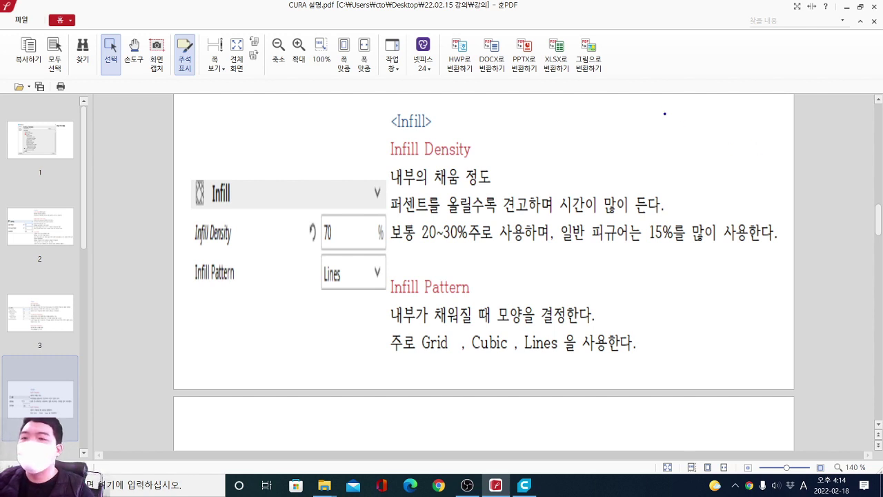
{"action": "mouse_move", "coordinate": [603, 129]}
{"action": "left_mouse_down"}
{"action": "mouse_move", "coordinate": [666, 159]}
{"action": "mouse_move", "coordinate": [814, 267]}
{"action": "left_mouse_up"}
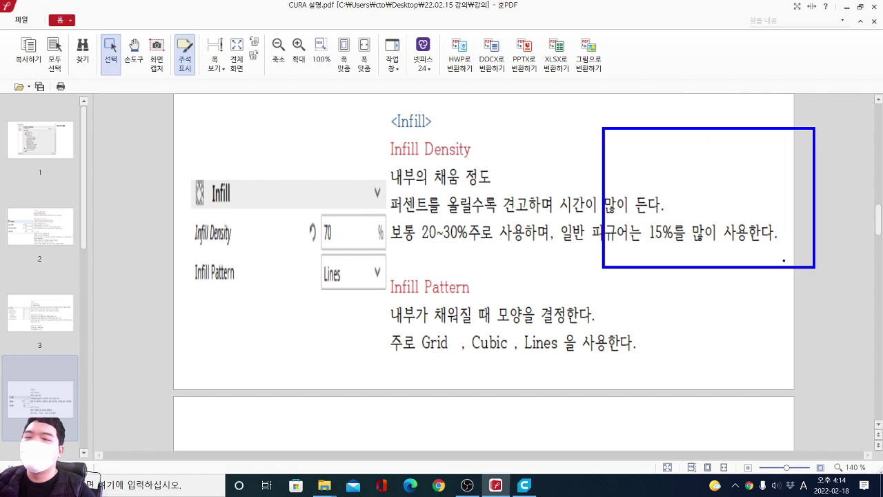
{"action": "left_click_drag", "start_coordinate": [719, 182], "coordinate": [784, 138]}
{"action": "key", "text": "e"}
Go to the Material page of the notes and outline the Printing Temperature, Build plate Temperature and Flow explanations.
{"action": "mouse_move", "coordinate": [694, 221]}
{"action": "left_mouse_down"}
{"action": "mouse_move", "coordinate": [707, 143]}
{"action": "mouse_move", "coordinate": [718, 170]}
{"action": "left_mouse_up"}
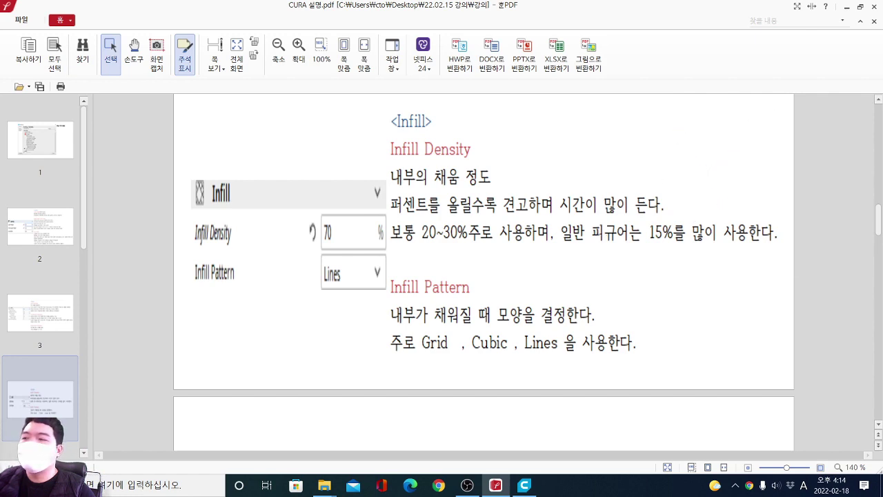
{"action": "scroll", "coordinate": [390, 274], "scroll_direction": "down", "scroll_amount": 8}
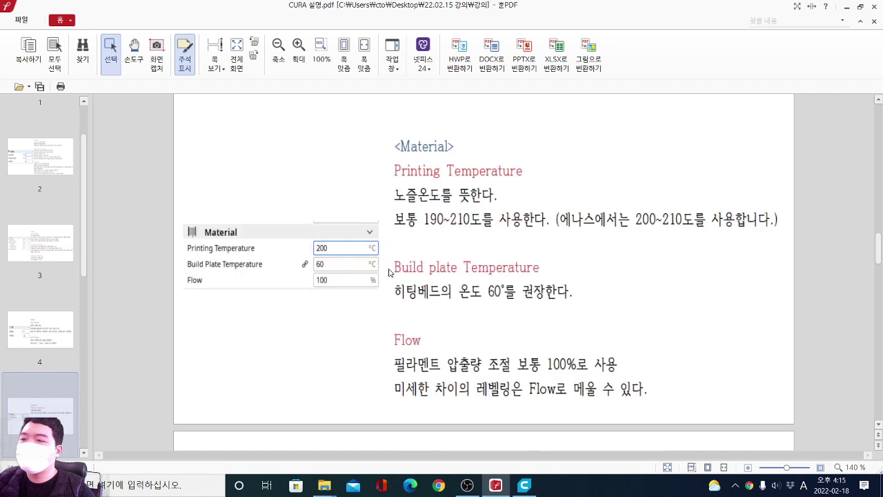
{"action": "mouse_move", "coordinate": [360, 131]}
{"action": "left_mouse_down"}
{"action": "mouse_move", "coordinate": [513, 270]}
{"action": "mouse_move", "coordinate": [721, 397]}
{"action": "left_mouse_up"}
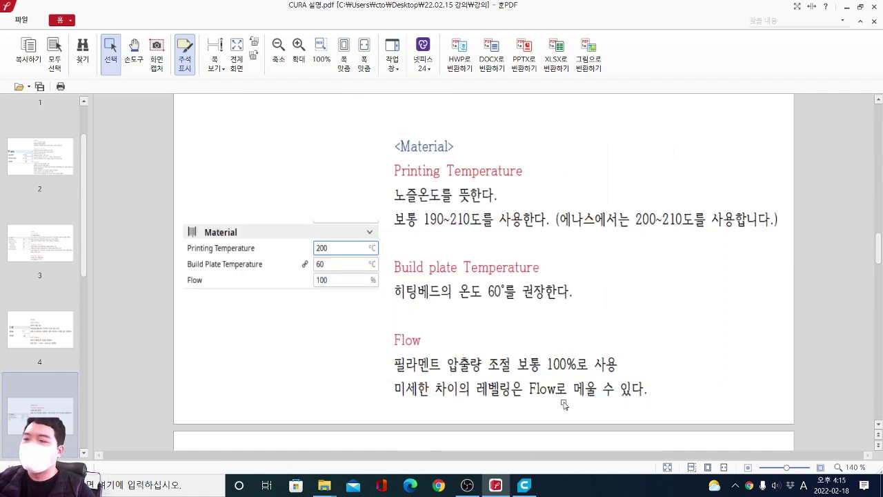
Switch to Cura, outline the Material settings on screen and circle the Printing Temperature label.
{"action": "left_click", "coordinate": [524, 485]}
{"action": "mouse_move", "coordinate": [711, 228]}
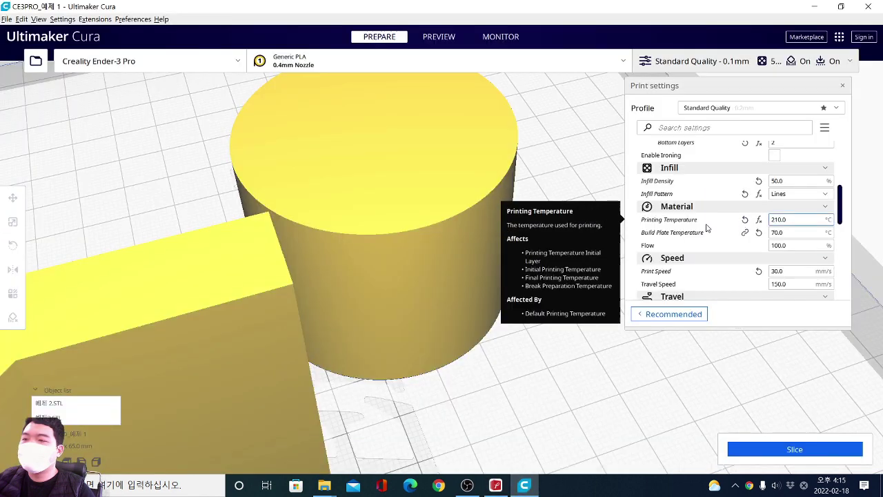
{"action": "left_click_drag", "start_coordinate": [621, 200], "coordinate": [853, 254]}
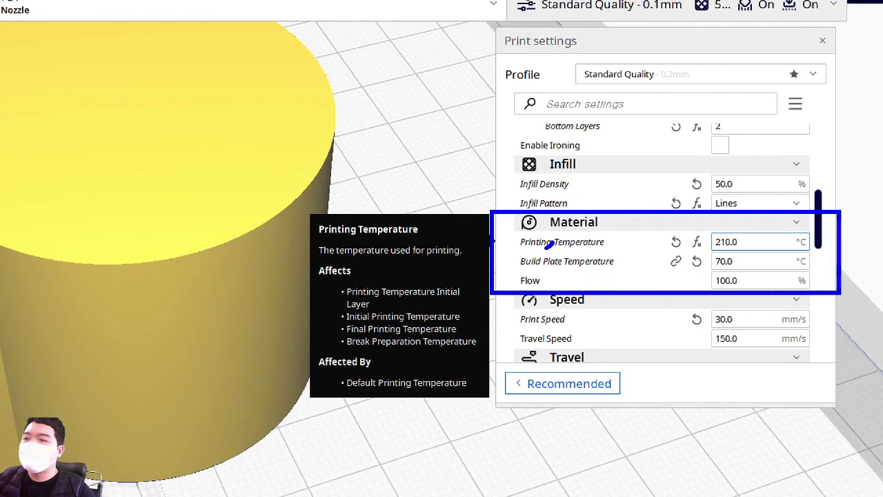
{"action": "mouse_move", "coordinate": [550, 243]}
{"action": "left_mouse_down"}
{"action": "mouse_move", "coordinate": [584, 222]}
{"action": "mouse_move", "coordinate": [567, 250]}
{"action": "mouse_move", "coordinate": [509, 231]}
{"action": "mouse_move", "coordinate": [616, 228]}
{"action": "left_mouse_up"}
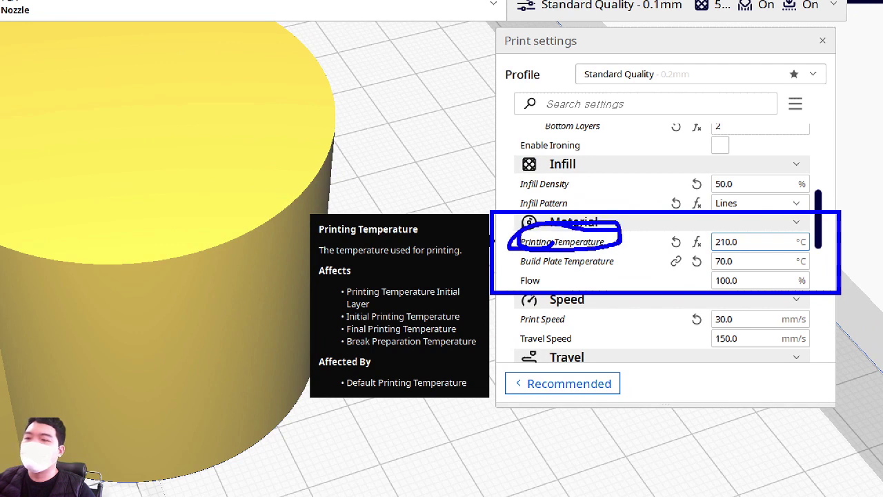
Clear the marks, highlight the Printing Temperature value and the Build Plate Temperature row, and leave the annotation mode.
{"action": "key", "text": "e"}
{"action": "mouse_move", "coordinate": [520, 247]}
{"action": "left_mouse_down", "text": "shift"}
{"action": "mouse_move", "coordinate": [622, 256]}
{"action": "mouse_move", "coordinate": [645, 247]}
{"action": "mouse_move", "coordinate": [572, 255]}
{"action": "mouse_move", "coordinate": [641, 253]}
{"action": "left_mouse_up", "text": "shift"}
{"action": "key", "text": "e"}
{"action": "key", "text": "e"}
{"action": "mouse_move", "coordinate": [751, 254]}
{"action": "left_mouse_down"}
{"action": "mouse_move", "coordinate": [700, 250]}
{"action": "mouse_move", "coordinate": [753, 227]}
{"action": "mouse_move", "coordinate": [751, 252]}
{"action": "left_mouse_up"}
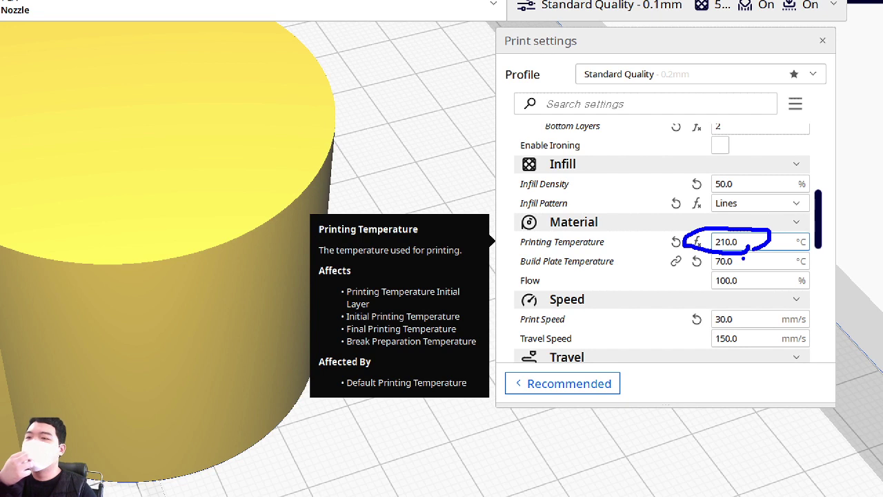
{"action": "mouse_move", "coordinate": [505, 251]}
{"action": "left_mouse_down"}
{"action": "mouse_move", "coordinate": [671, 270]}
{"action": "mouse_move", "coordinate": [826, 271]}
{"action": "left_mouse_up"}
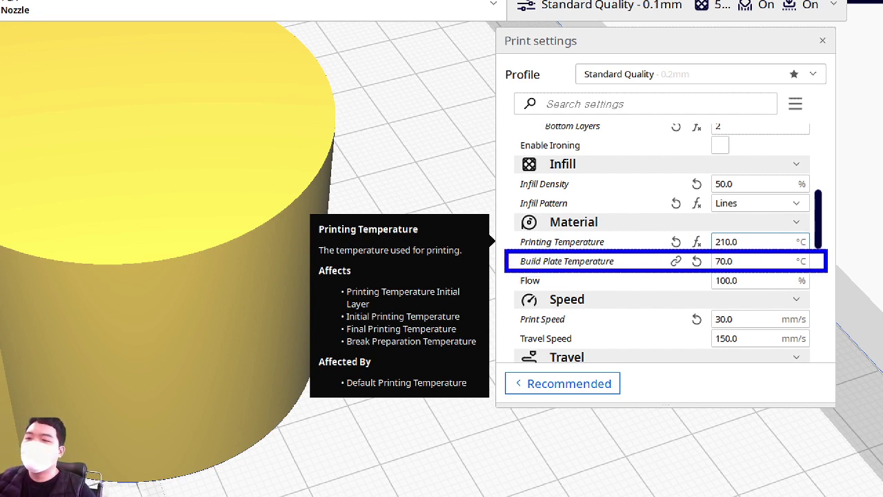
{"action": "key", "text": "Escape"}
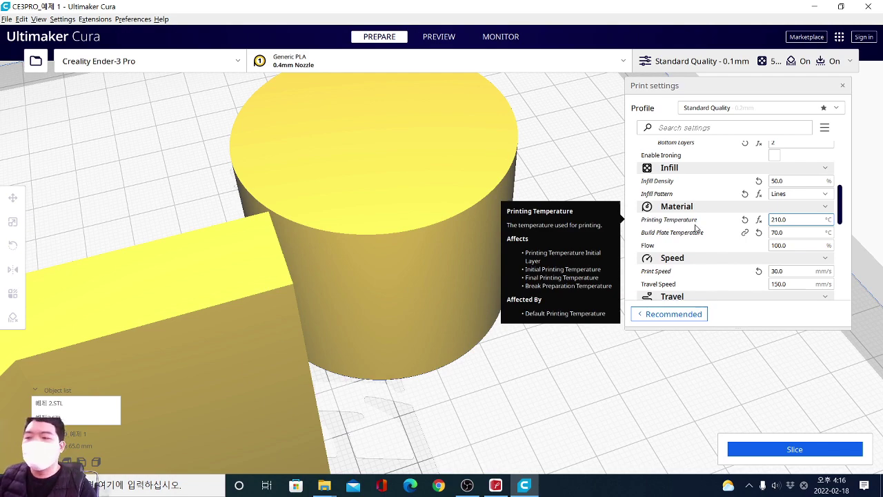
{"action": "key", "text": "super+Down"}
{"action": "left_click", "coordinate": [326, 485]}
{"action": "left_click", "coordinate": [645, 44]}
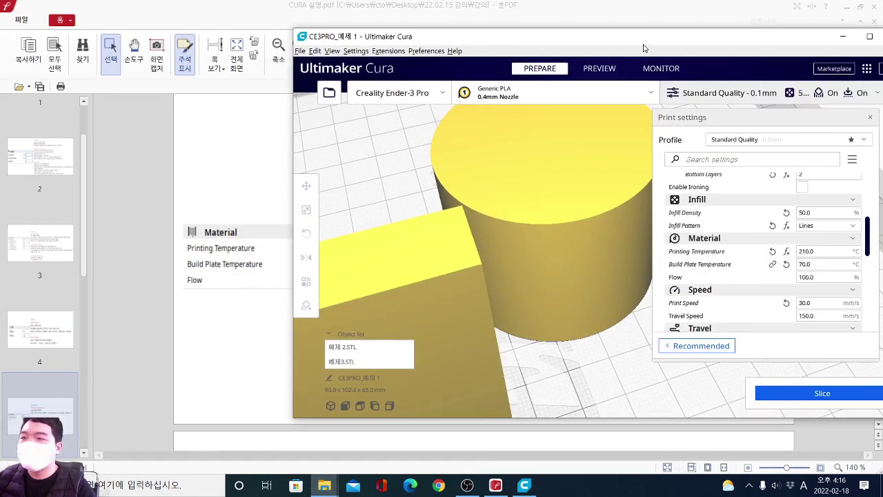
{"action": "double_click", "coordinate": [645, 45]}
Open the image 히팅베드의 필요성.PNG from the 프린터 상황별 예제 folder in File Explorer.
{"action": "mouse_move", "coordinate": [325, 485]}
{"action": "left_click", "coordinate": [287, 449]}
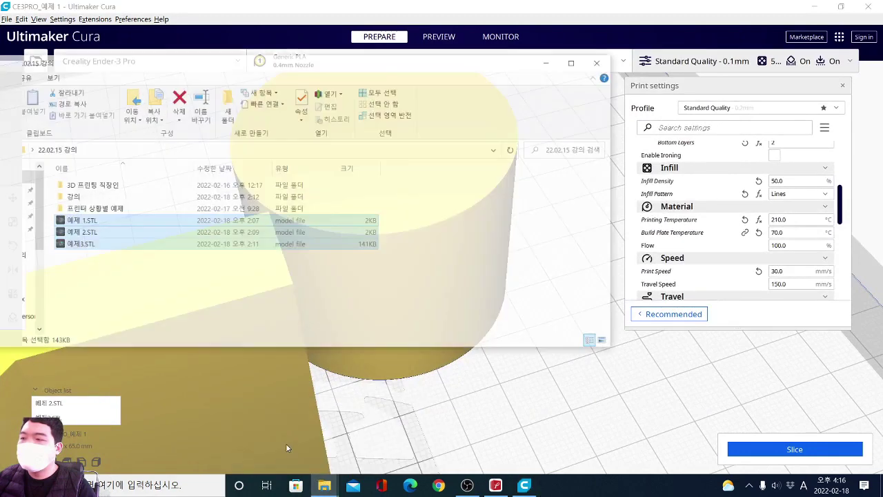
{"action": "left_click", "coordinate": [276, 304]}
{"action": "left_click", "coordinate": [55, 175]}
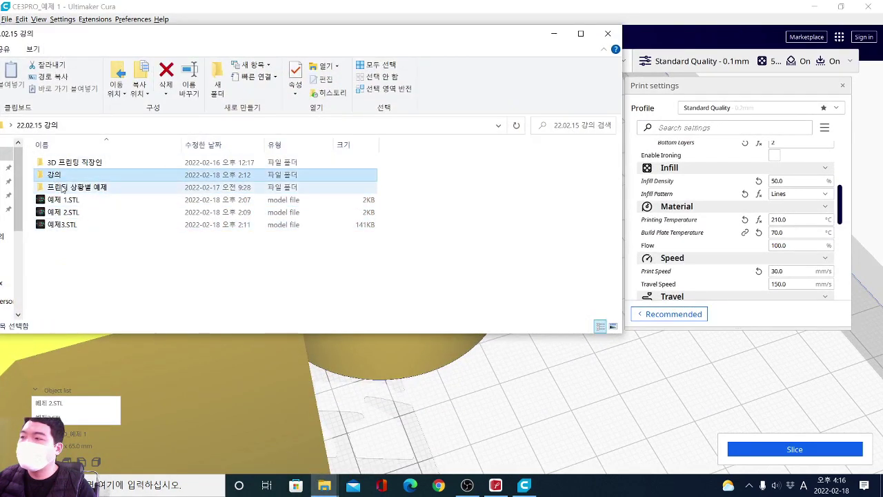
{"action": "double_click", "coordinate": [63, 188]}
{"action": "left_click", "coordinate": [302, 199]}
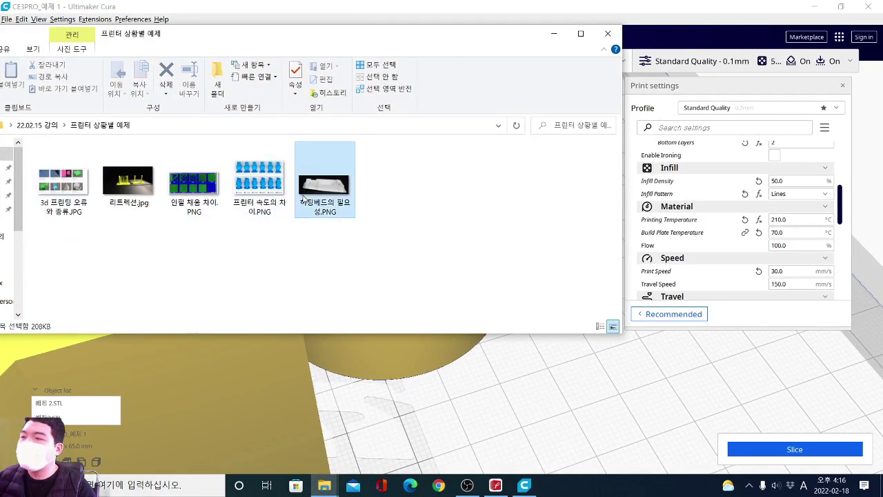
{"action": "double_click", "coordinate": [302, 199]}
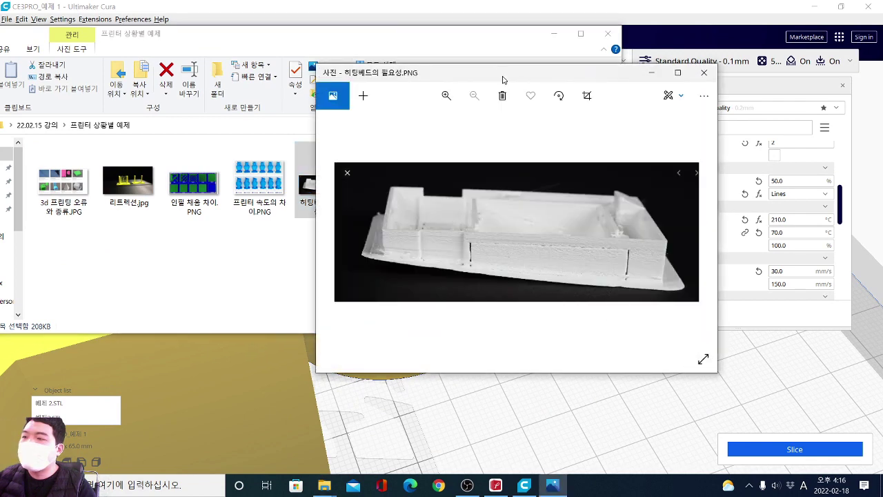
Maximize the heated-bed photo, enlarge it to 177% and examine the print's warped base.
{"action": "double_click", "coordinate": [503, 76]}
{"action": "scroll", "coordinate": [456, 297], "scroll_direction": "up", "scroll_amount": 2, "text": "ctrl"}
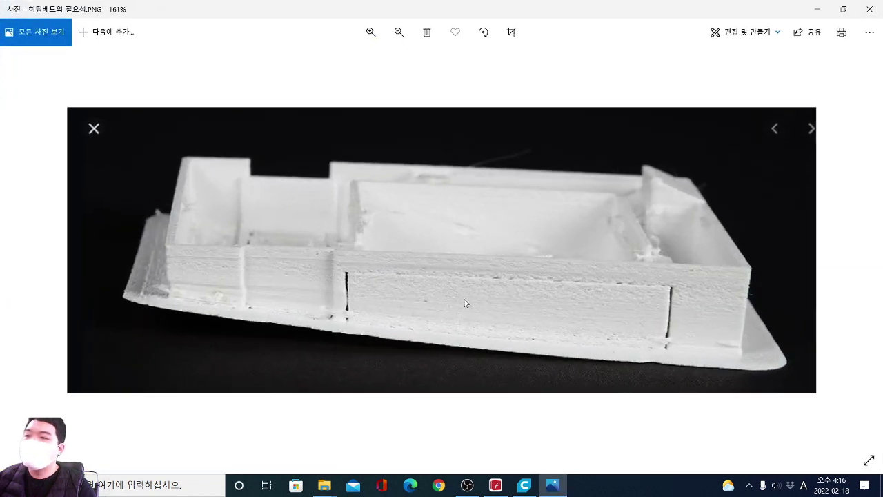
{"action": "scroll", "coordinate": [485, 320], "scroll_direction": "up", "scroll_amount": 1, "text": "ctrl"}
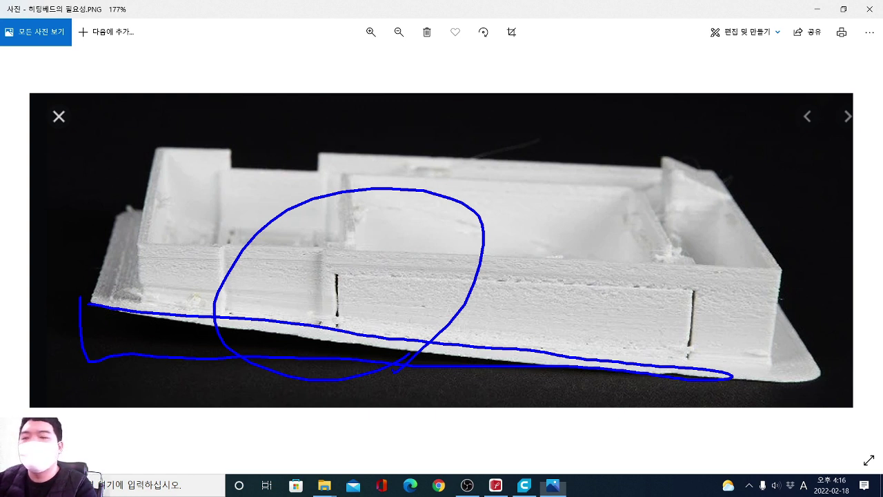
Clear the existing marks, trace the warped underside of the print in the photo, and erase the new lines.
{"action": "key", "text": "e"}
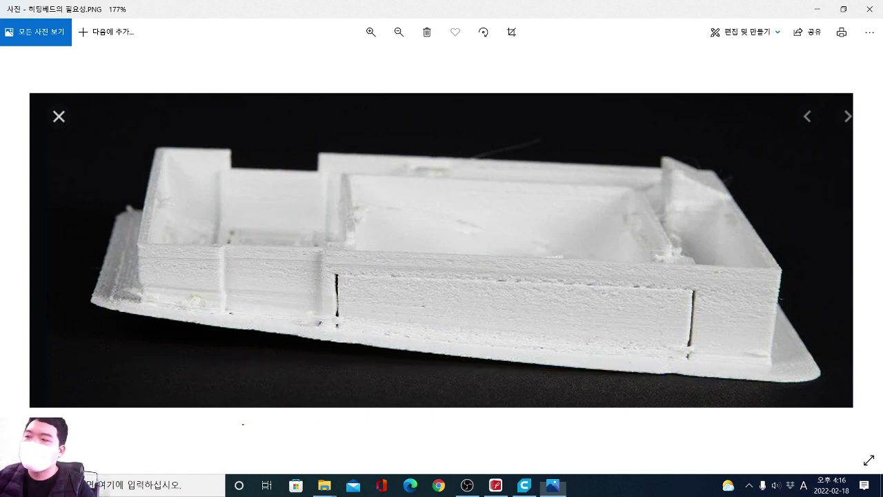
{"action": "mouse_move", "coordinate": [184, 369]}
{"action": "left_mouse_down"}
{"action": "mouse_move", "coordinate": [414, 359]}
{"action": "mouse_move", "coordinate": [760, 370]}
{"action": "mouse_move", "coordinate": [441, 378]}
{"action": "mouse_move", "coordinate": [73, 314]}
{"action": "mouse_move", "coordinate": [314, 326]}
{"action": "mouse_move", "coordinate": [795, 376]}
{"action": "left_mouse_up"}
{"action": "mouse_move", "coordinate": [124, 360]}
{"action": "left_mouse_down"}
{"action": "mouse_move", "coordinate": [114, 305]}
{"action": "mouse_move", "coordinate": [725, 364]}
{"action": "mouse_move", "coordinate": [730, 392]}
{"action": "mouse_move", "coordinate": [95, 367]}
{"action": "mouse_move", "coordinate": [207, 312]}
{"action": "mouse_move", "coordinate": [604, 358]}
{"action": "mouse_move", "coordinate": [793, 393]}
{"action": "mouse_move", "coordinate": [62, 399]}
{"action": "left_mouse_up"}
{"action": "key", "text": "e"}
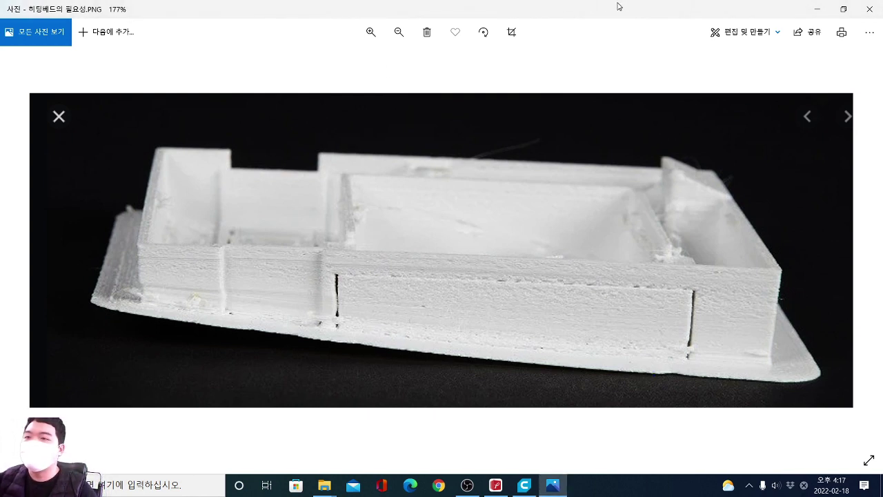
Close the heated-bed photo and return to the Material page of the PDF notes.
{"action": "left_click", "coordinate": [870, 9]}
{"action": "left_click", "coordinate": [496, 486]}
{"action": "scroll", "coordinate": [524, 392], "scroll_direction": "down", "scroll_amount": 1}
{"action": "scroll", "coordinate": [514, 344], "scroll_direction": "up", "scroll_amount": 2}
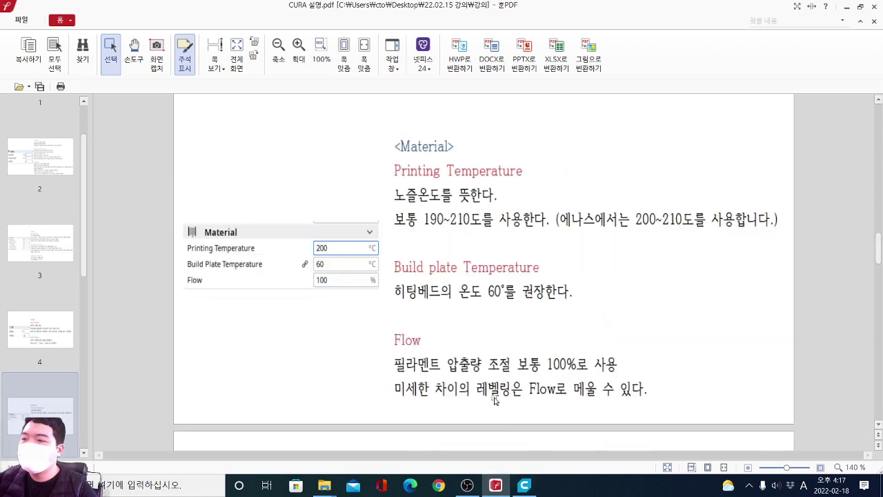
Switch to Cura, box the Flow setting with a handwritten note above it, and leave annotation with the window maximized.
{"action": "left_click", "coordinate": [525, 486]}
{"action": "mouse_move", "coordinate": [699, 236]}
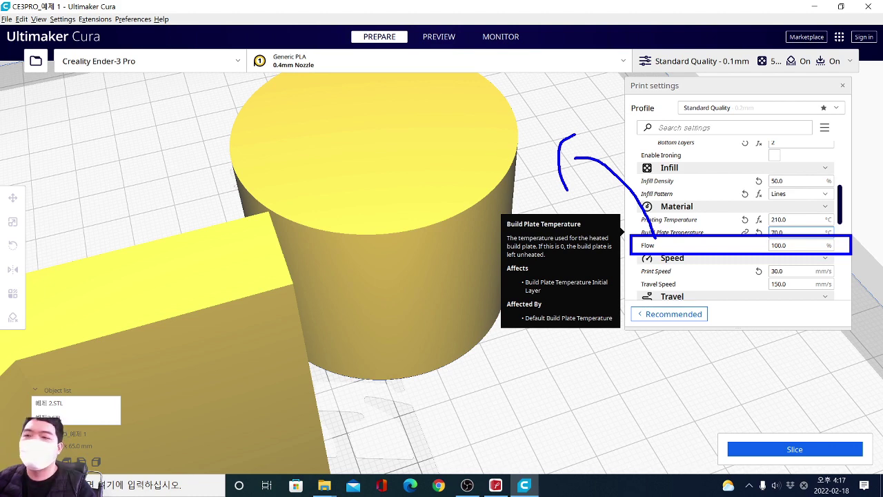
{"action": "key", "text": "e"}
{"action": "left_click_drag", "start_coordinate": [642, 236], "coordinate": [849, 255]}
{"action": "left_click_drag", "start_coordinate": [778, 245], "coordinate": [784, 205]}
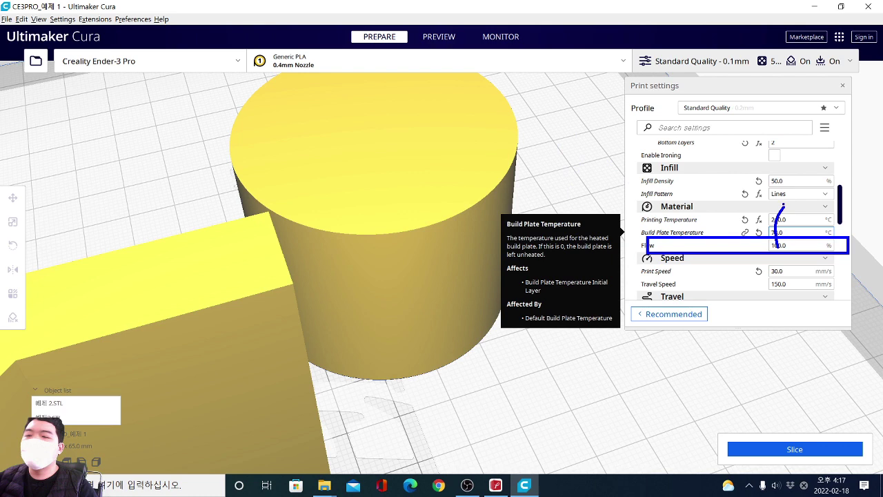
{"action": "left_click_drag", "start_coordinate": [793, 156], "coordinate": [778, 188]}
{"action": "mouse_move", "coordinate": [799, 167]}
{"action": "left_mouse_down"}
{"action": "mouse_move", "coordinate": [794, 182]}
{"action": "mouse_move", "coordinate": [833, 162]}
{"action": "mouse_move", "coordinate": [812, 190]}
{"action": "mouse_move", "coordinate": [822, 138]}
{"action": "mouse_move", "coordinate": [811, 232]}
{"action": "left_mouse_up"}
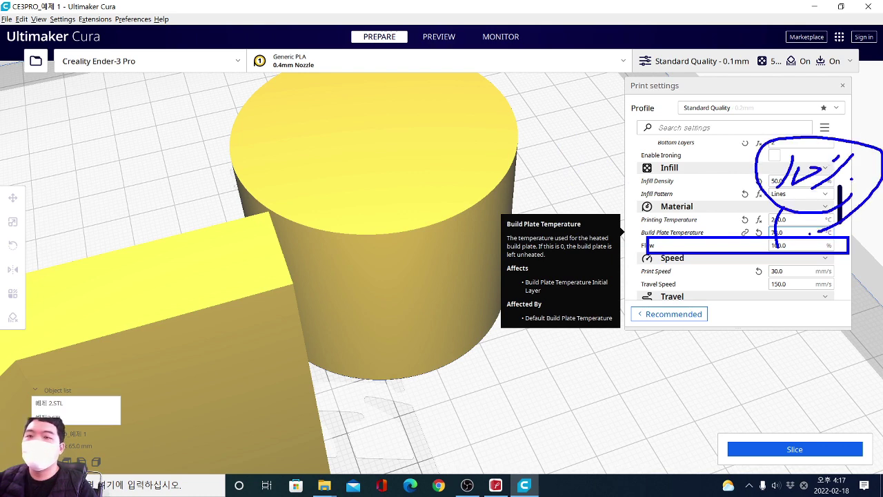
{"action": "key", "text": "Escape"}
{"action": "key", "text": "Escape"}
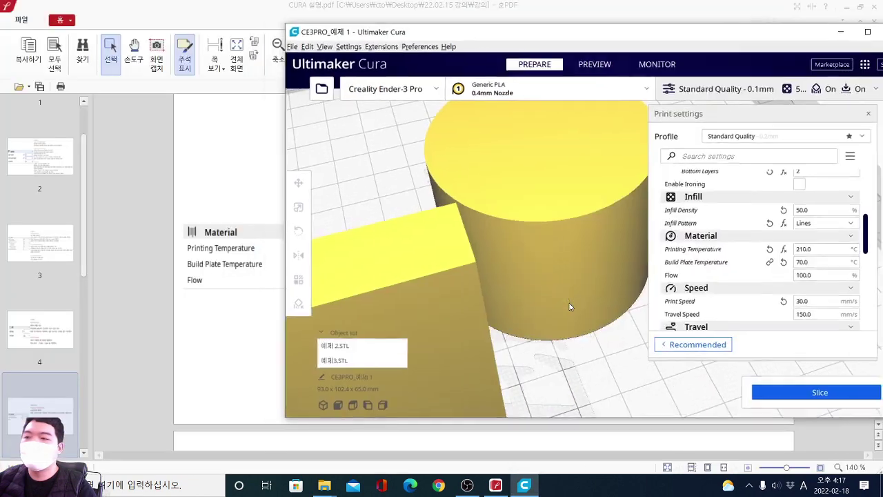
{"action": "left_click_drag", "start_coordinate": [583, 43], "coordinate": [581, 1]}
Switch to the PDF notes and read the Print Speed and Travel Speed explanations on the Speed page.
{"action": "left_click", "coordinate": [496, 485]}
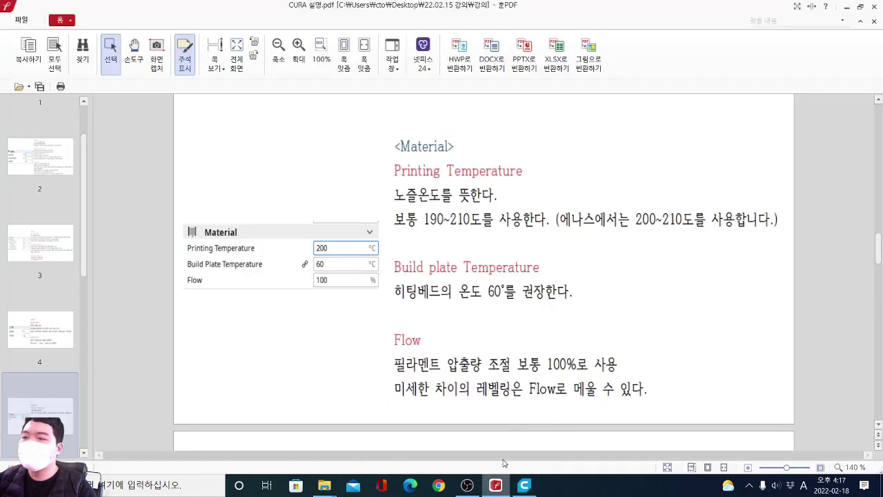
{"action": "scroll", "coordinate": [506, 337], "scroll_direction": "down", "scroll_amount": 6}
{"action": "scroll", "coordinate": [496, 326], "scroll_direction": "down", "scroll_amount": 2}
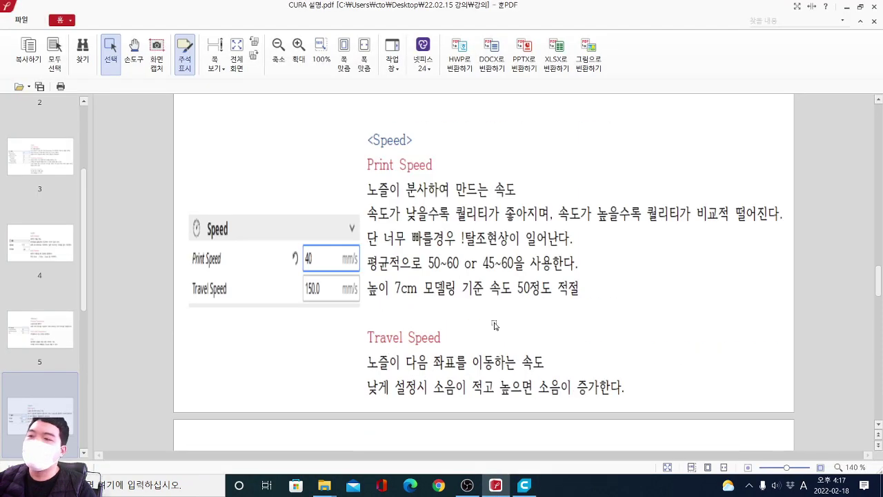
Switch to Cura, bring the Speed settings into view, outline them and underline Print Speed.
{"action": "left_click", "coordinate": [524, 485]}
{"action": "scroll", "coordinate": [725, 238], "scroll_direction": "down", "scroll_amount": 3}
{"action": "scroll", "coordinate": [723, 240], "scroll_direction": "up", "scroll_amount": 1}
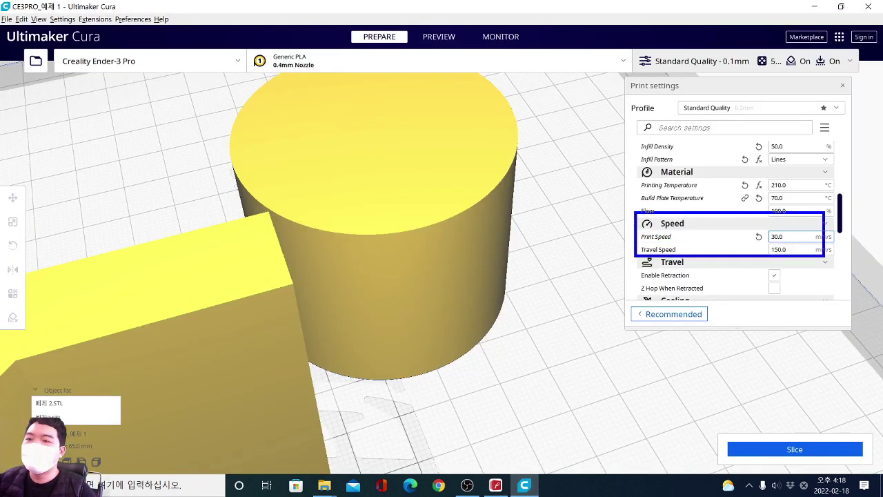
{"action": "mouse_move", "coordinate": [632, 241]}
{"action": "left_mouse_down", "text": "shift"}
{"action": "mouse_move", "coordinate": [811, 240]}
{"action": "mouse_move", "coordinate": [763, 242]}
{"action": "mouse_move", "coordinate": [784, 239]}
{"action": "left_mouse_up", "text": "shift"}
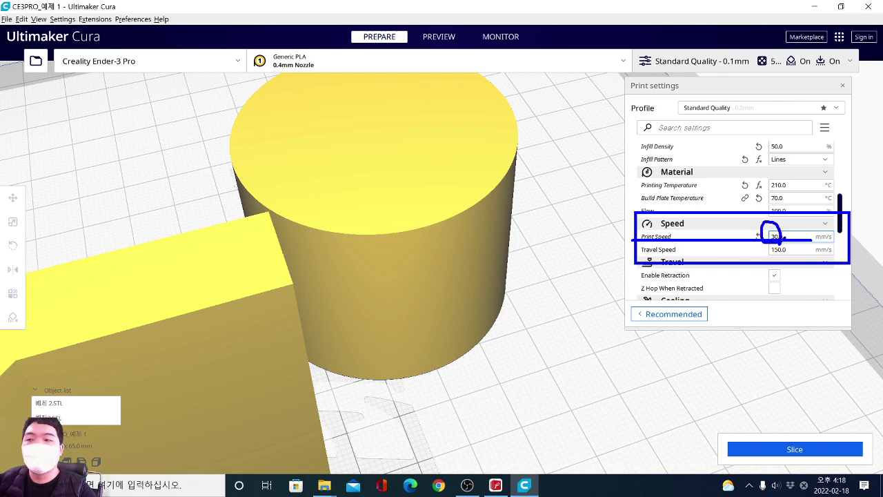
Clear the previous marks, then outline the Print Speed and Travel Speed settings one after the other and erase the outlines.
{"action": "key", "text": "Escape"}
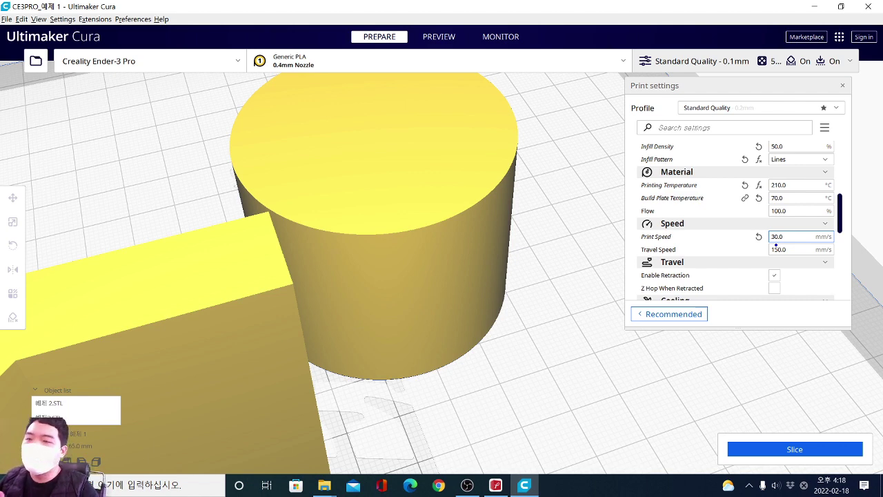
{"action": "mouse_move", "coordinate": [279, 319]}
{"action": "left_mouse_down"}
{"action": "mouse_move", "coordinate": [265, 328]}
{"action": "mouse_move", "coordinate": [270, 369]}
{"action": "left_mouse_up"}
{"action": "key", "text": "e"}
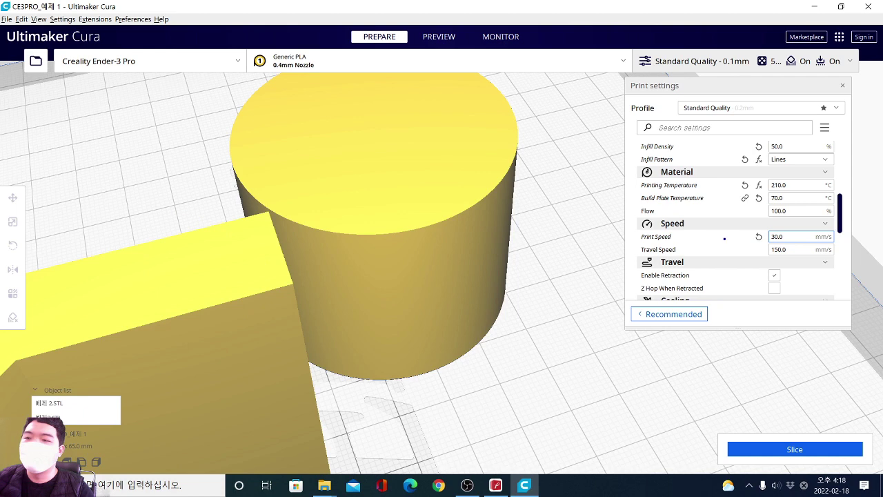
{"action": "left_click_drag", "start_coordinate": [638, 224], "coordinate": [815, 240]}
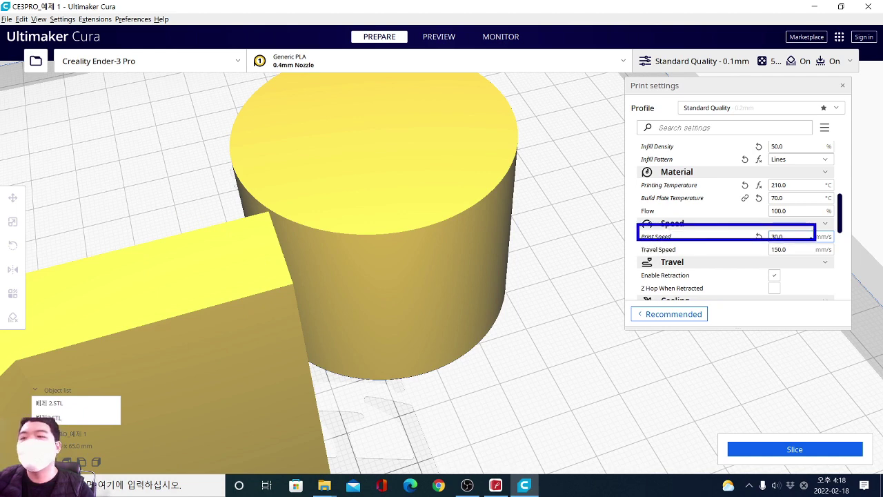
{"action": "key", "text": "e"}
{"action": "left_click_drag", "start_coordinate": [629, 237], "coordinate": [808, 266]}
{"action": "key", "text": "e"}
Switch to the PDF notes, outline the Travel Speed explanation with an arrow drawn over it, and erase the marks.
{"action": "key", "text": "alt+Tab"}
{"action": "scroll", "coordinate": [406, 247], "scroll_direction": "down", "scroll_amount": 1}
{"action": "mouse_move", "coordinate": [341, 276]}
{"action": "left_mouse_down"}
{"action": "mouse_move", "coordinate": [585, 351]}
{"action": "mouse_move", "coordinate": [658, 361]}
{"action": "left_mouse_up"}
{"action": "key", "text": "e"}
{"action": "mouse_move", "coordinate": [341, 277]}
{"action": "left_mouse_down"}
{"action": "mouse_move", "coordinate": [635, 363]}
{"action": "mouse_move", "coordinate": [657, 361]}
{"action": "left_mouse_up"}
{"action": "mouse_move", "coordinate": [487, 317]}
{"action": "left_mouse_down"}
{"action": "mouse_move", "coordinate": [559, 286]}
{"action": "mouse_move", "coordinate": [550, 295]}
{"action": "left_mouse_up"}
{"action": "left_click_drag", "start_coordinate": [529, 267], "coordinate": [572, 278]}
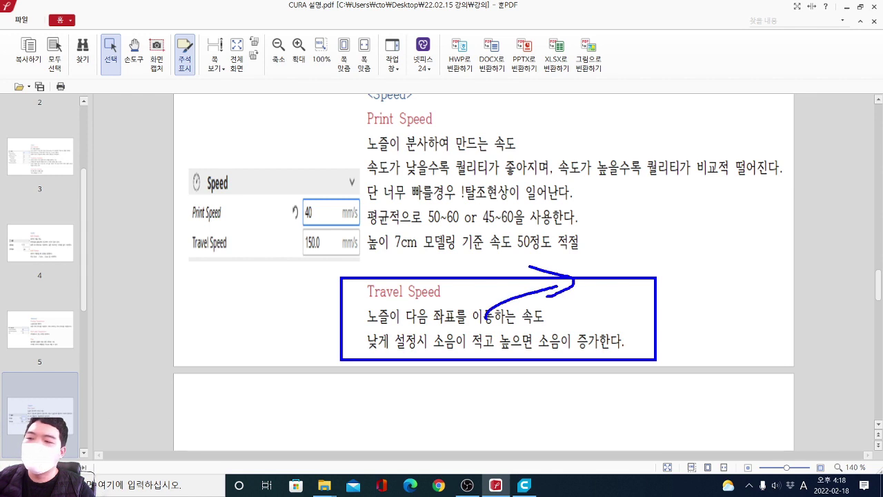
{"action": "mouse_move", "coordinate": [365, 356]}
{"action": "left_mouse_down"}
{"action": "mouse_move", "coordinate": [632, 357]}
{"action": "mouse_move", "coordinate": [574, 317]}
{"action": "mouse_move", "coordinate": [395, 322]}
{"action": "mouse_move", "coordinate": [352, 356]}
{"action": "left_mouse_up"}
{"action": "key", "text": "e"}
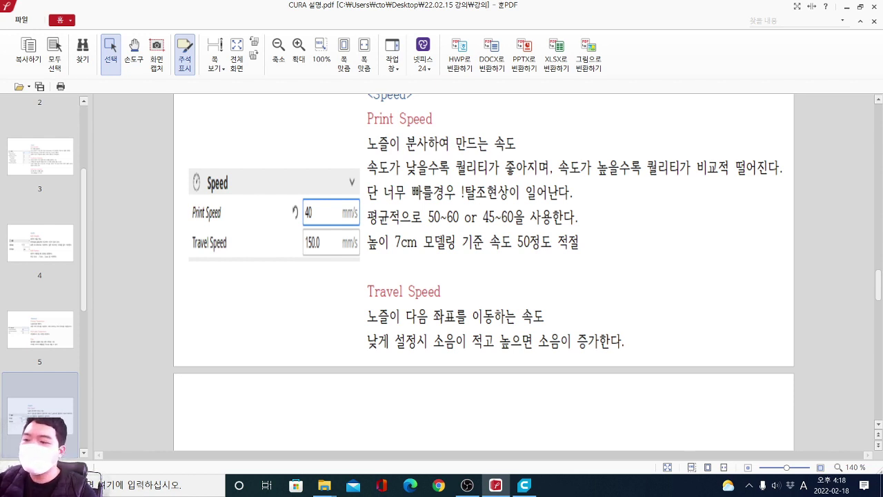
Switch to Cura, box the two speed values in a magnified view, point an arrow at Travel Speed and erase the marks.
{"action": "left_click", "coordinate": [497, 485]}
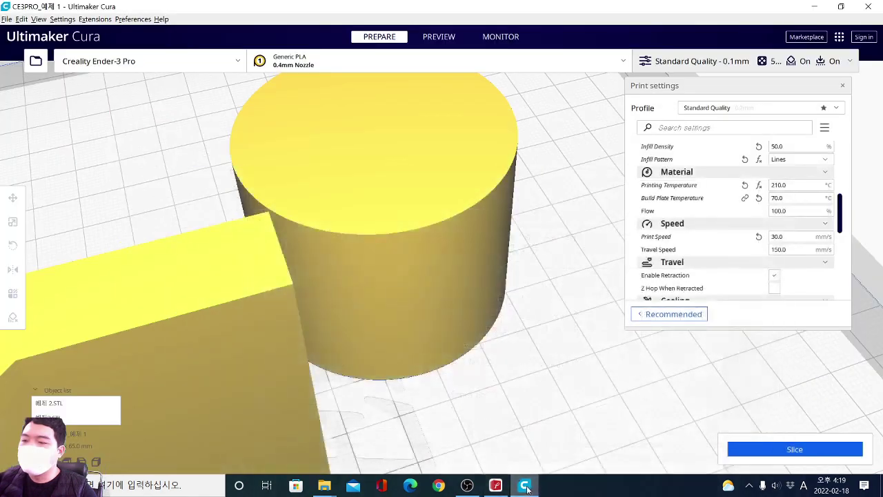
{"action": "left_click", "coordinate": [526, 487]}
{"action": "left_click", "coordinate": [526, 488]}
{"action": "left_click", "coordinate": [496, 485]}
{"action": "left_click", "coordinate": [524, 486]}
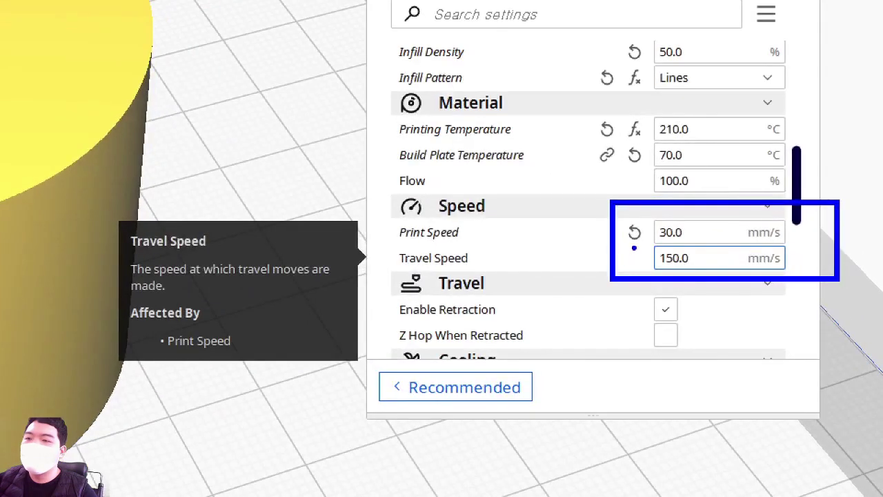
{"action": "mouse_move", "coordinate": [651, 271]}
{"action": "left_mouse_down"}
{"action": "mouse_move", "coordinate": [655, 262]}
{"action": "mouse_move", "coordinate": [668, 273]}
{"action": "left_mouse_up"}
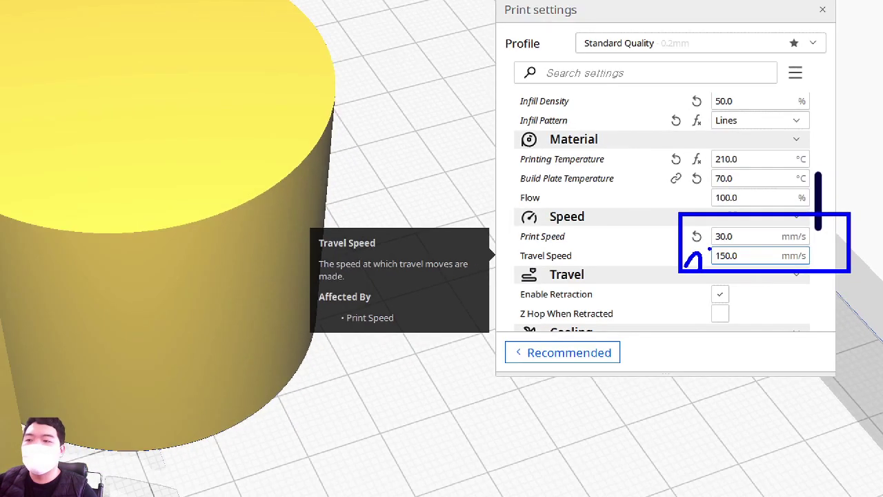
{"action": "key", "text": "e"}
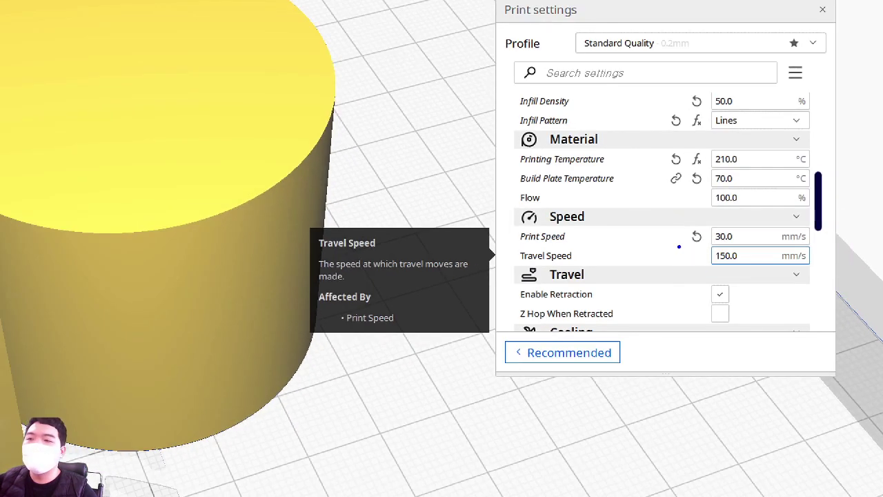
{"action": "left_click_drag", "start_coordinate": [612, 247], "coordinate": [658, 256]}
{"action": "left_click_drag", "start_coordinate": [714, 254], "coordinate": [650, 263]}
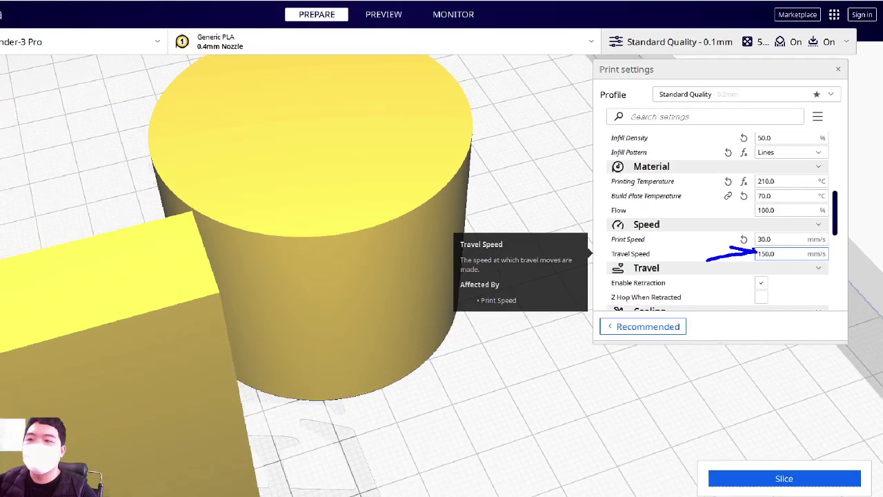
{"action": "key", "text": "e"}
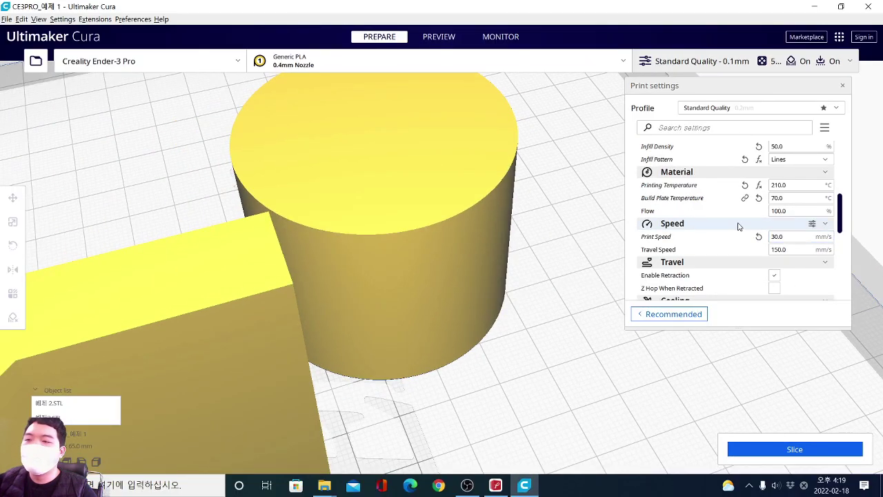
Bring the Travel settings into view, mark Enable Retraction with a box, underline and check mark, and leave annotation.
{"action": "scroll", "coordinate": [720, 228], "scroll_direction": "down", "scroll_amount": 1}
{"action": "scroll", "coordinate": [704, 233], "scroll_direction": "down", "scroll_amount": 1}
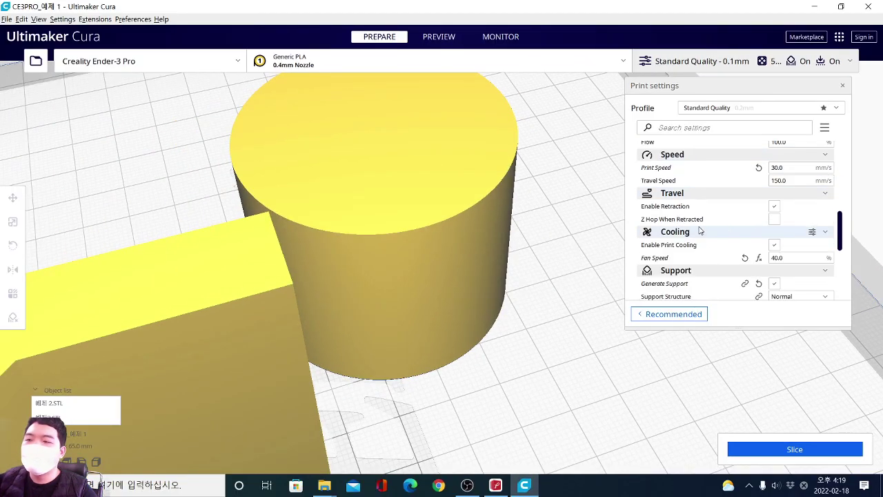
{"action": "left_click_drag", "start_coordinate": [632, 192], "coordinate": [808, 217], "text": "ctrl"}
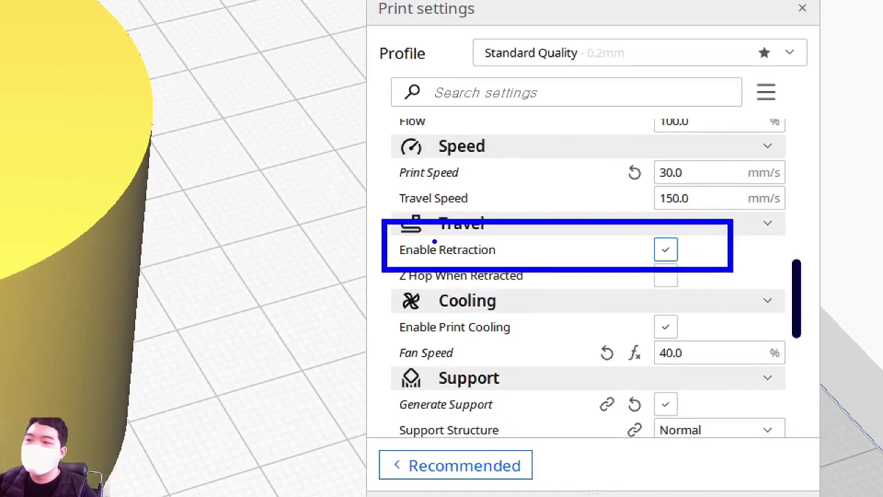
{"action": "left_click_drag", "start_coordinate": [430, 262], "coordinate": [742, 263], "text": "shift"}
{"action": "mouse_move", "coordinate": [589, 202]}
{"action": "left_mouse_down"}
{"action": "mouse_move", "coordinate": [605, 216]}
{"action": "mouse_move", "coordinate": [645, 181]}
{"action": "left_mouse_up"}
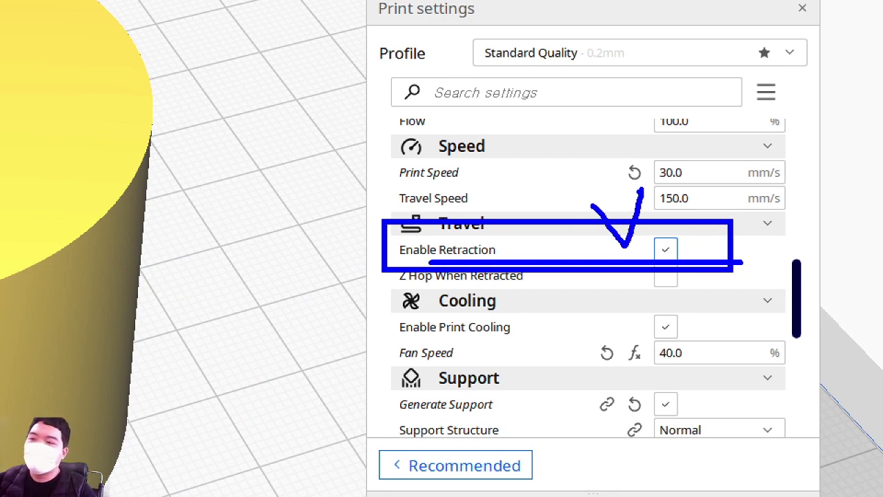
{"action": "key", "text": "e"}
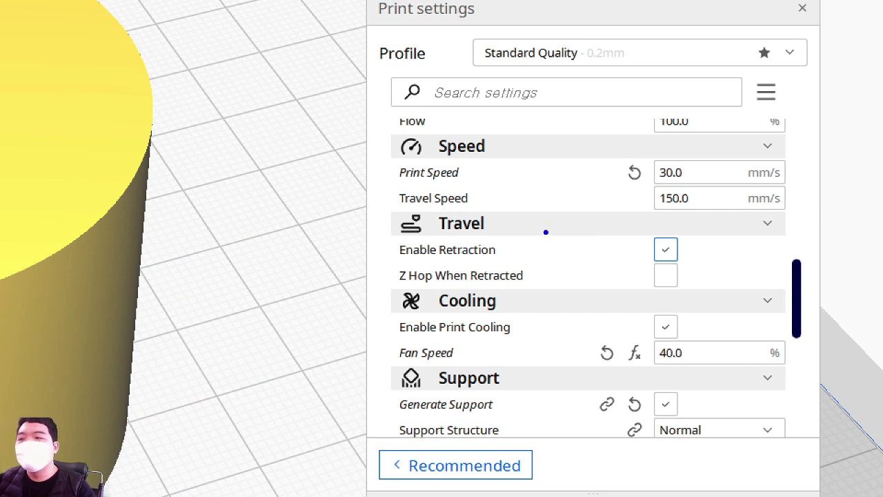
{"action": "mouse_move", "coordinate": [693, 228]}
{"action": "left_mouse_down", "text": "ctrl"}
{"action": "mouse_move", "coordinate": [247, 261]}
{"action": "mouse_move", "coordinate": [242, 270]}
{"action": "left_mouse_up", "text": "ctrl"}
{"action": "mouse_move", "coordinate": [515, 205]}
{"action": "left_mouse_down"}
{"action": "mouse_move", "coordinate": [563, 268]}
{"action": "mouse_move", "coordinate": [613, 171]}
{"action": "left_mouse_up"}
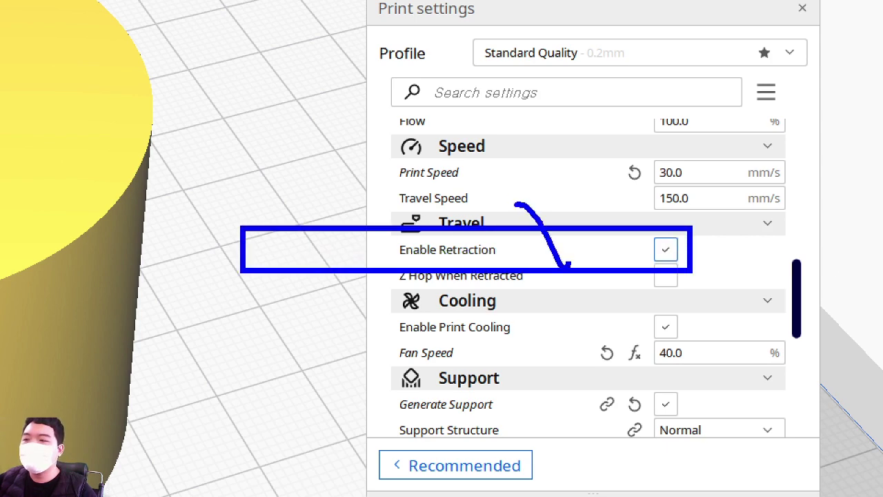
{"action": "key", "text": "Escape"}
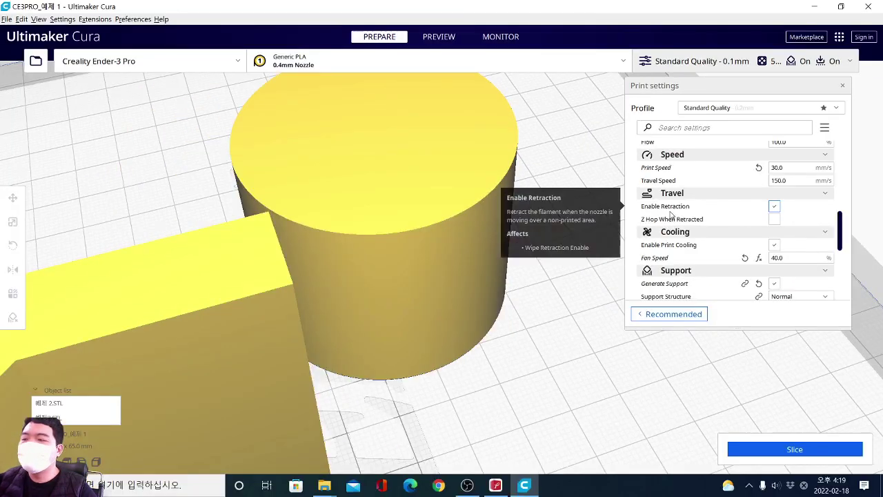
Switch to the Travel page of the PDF notes, outline it and underline the Enable Retraction explanation.
{"action": "key", "text": "alt+Tab"}
{"action": "scroll", "coordinate": [587, 241], "scroll_direction": "down", "scroll_amount": 5}
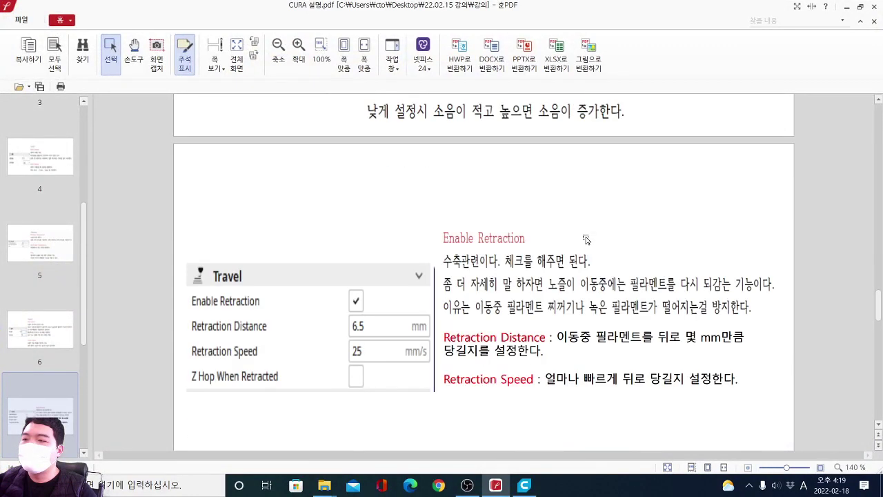
{"action": "scroll", "coordinate": [586, 239], "scroll_direction": "down", "scroll_amount": 1}
{"action": "mouse_move", "coordinate": [168, 157]}
{"action": "left_mouse_down", "text": "ctrl"}
{"action": "mouse_move", "coordinate": [428, 320]}
{"action": "mouse_move", "coordinate": [759, 373]}
{"action": "mouse_move", "coordinate": [765, 384]}
{"action": "left_mouse_up", "text": "ctrl"}
{"action": "mouse_move", "coordinate": [488, 210]}
{"action": "left_mouse_down"}
{"action": "mouse_move", "coordinate": [476, 136]}
{"action": "mouse_move", "coordinate": [483, 224]}
{"action": "mouse_move", "coordinate": [599, 231]}
{"action": "left_mouse_up"}
{"action": "key", "text": "e"}
{"action": "key", "text": "e"}
{"action": "left_click_drag", "start_coordinate": [489, 243], "coordinate": [736, 243]}
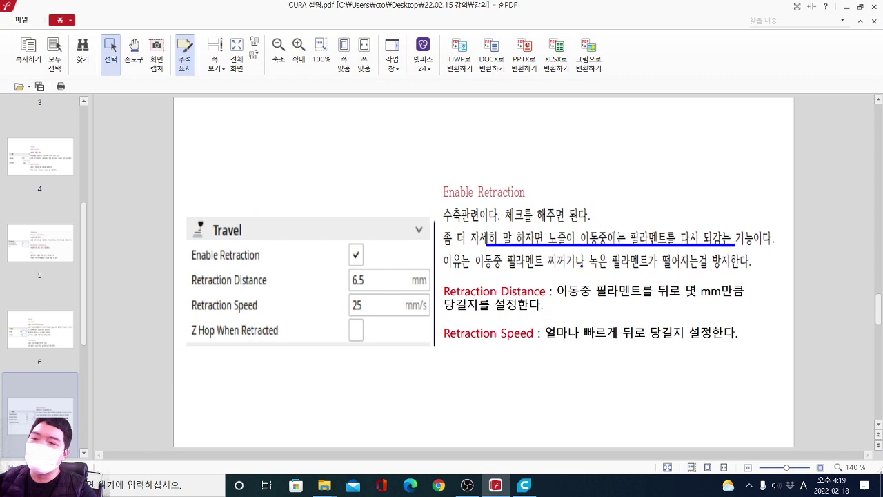
{"action": "left_click_drag", "start_coordinate": [538, 270], "coordinate": [774, 262]}
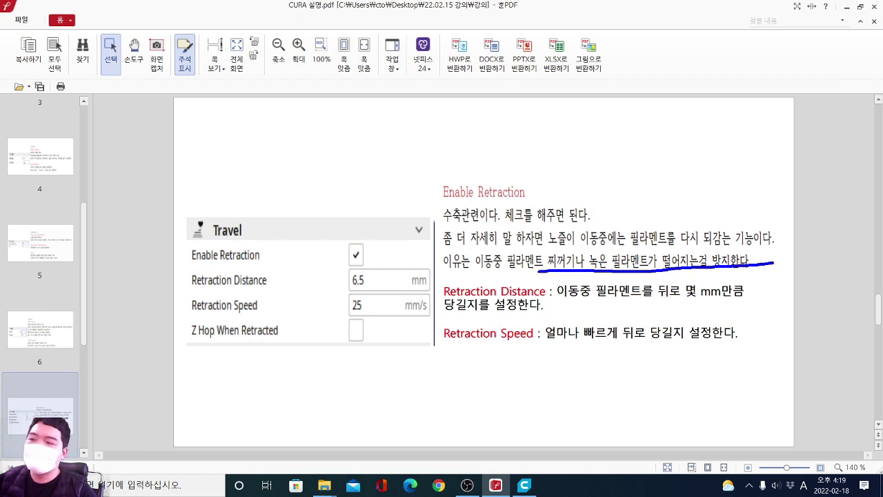
Box Retraction Distance and Retraction Speed in the notes, circle their values and underline the Retraction Distance explanation.
{"action": "left_click_drag", "start_coordinate": [184, 270], "coordinate": [435, 323]}
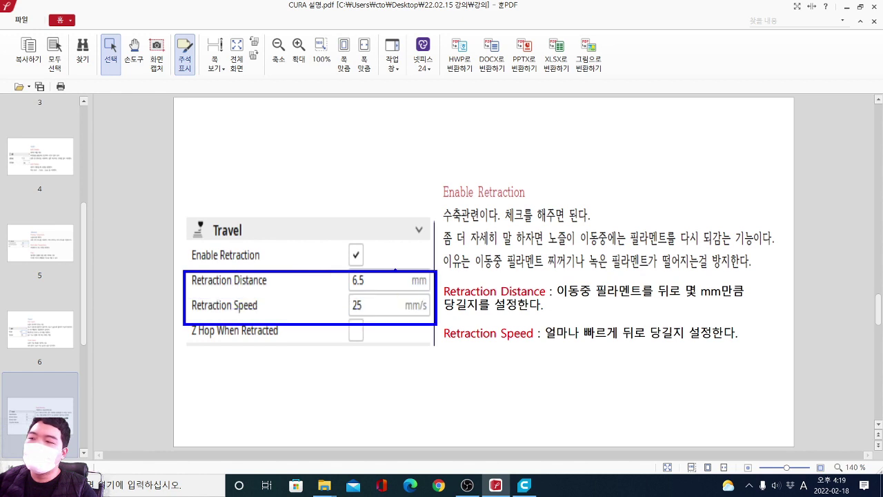
{"action": "mouse_move", "coordinate": [405, 234]}
{"action": "left_mouse_down"}
{"action": "mouse_move", "coordinate": [376, 217]}
{"action": "mouse_move", "coordinate": [417, 212]}
{"action": "mouse_move", "coordinate": [413, 236]}
{"action": "left_mouse_up"}
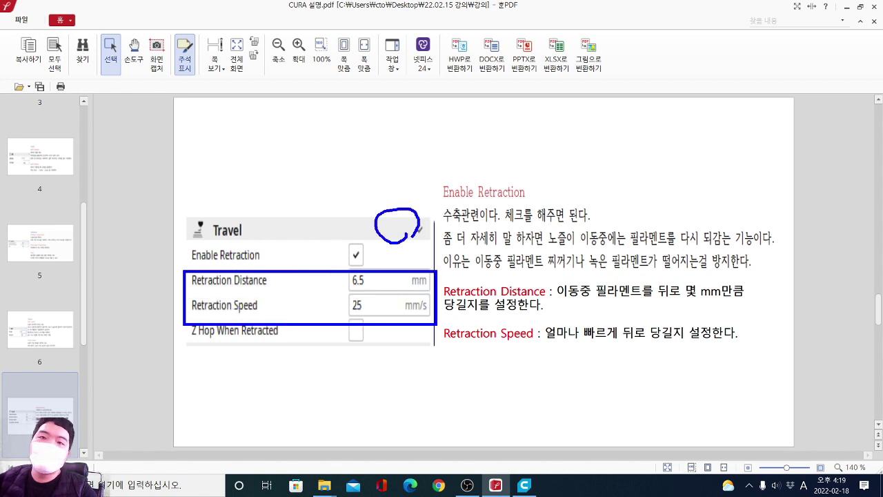
{"action": "left_click_drag", "start_coordinate": [398, 182], "coordinate": [392, 207]}
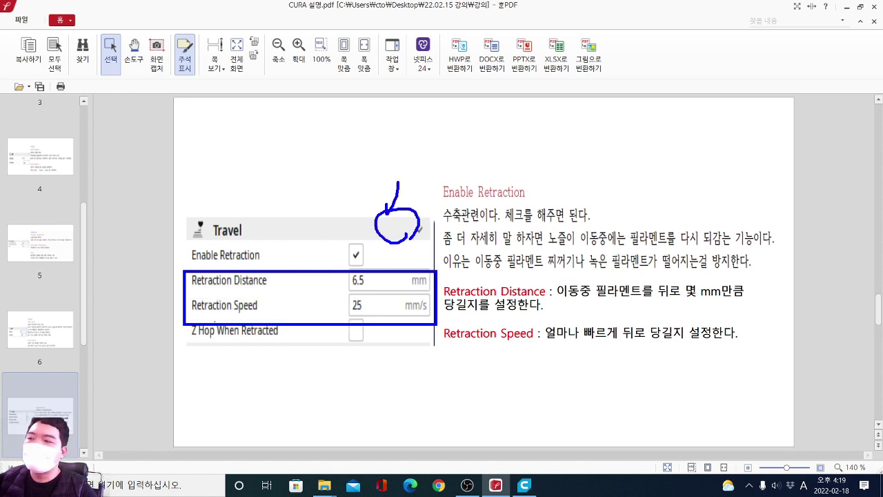
{"action": "mouse_move", "coordinate": [370, 317]}
{"action": "left_mouse_down"}
{"action": "mouse_move", "coordinate": [378, 288]}
{"action": "mouse_move", "coordinate": [377, 309]}
{"action": "left_mouse_up"}
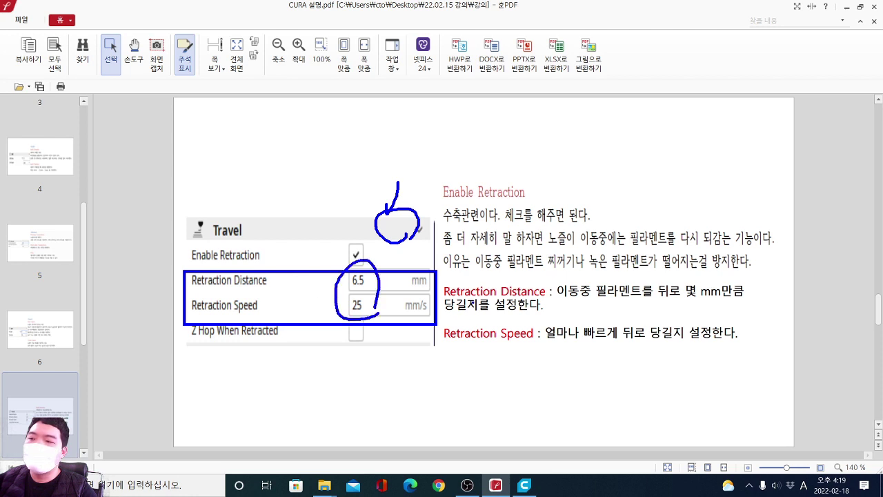
{"action": "left_click_drag", "start_coordinate": [443, 300], "coordinate": [753, 301]}
{"action": "left_click_drag", "start_coordinate": [463, 321], "coordinate": [541, 320]}
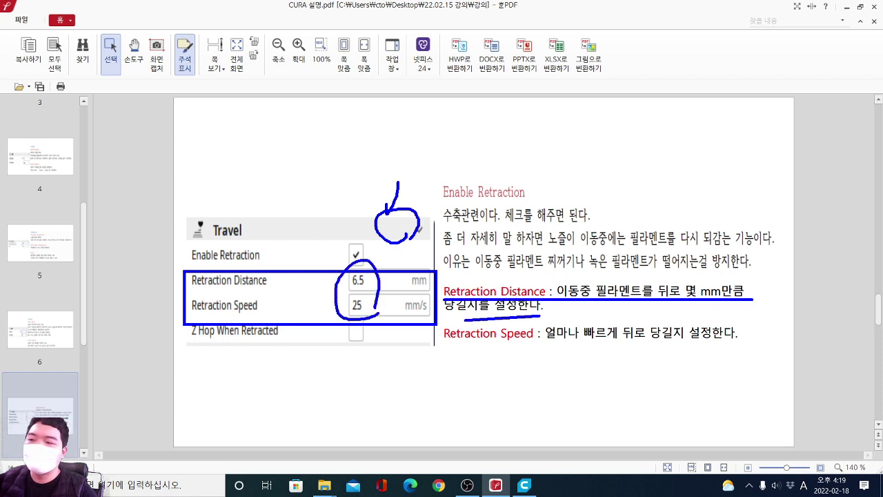
Clear the marks, underline the Retraction Speed explanation and outline the two retraction settings in the notes.
{"action": "key", "text": "e"}
{"action": "left_click_drag", "start_coordinate": [442, 341], "coordinate": [735, 341]}
{"action": "mouse_move", "coordinate": [182, 265]}
{"action": "left_mouse_down"}
{"action": "mouse_move", "coordinate": [206, 266]}
{"action": "mouse_move", "coordinate": [184, 267]}
{"action": "left_mouse_up"}
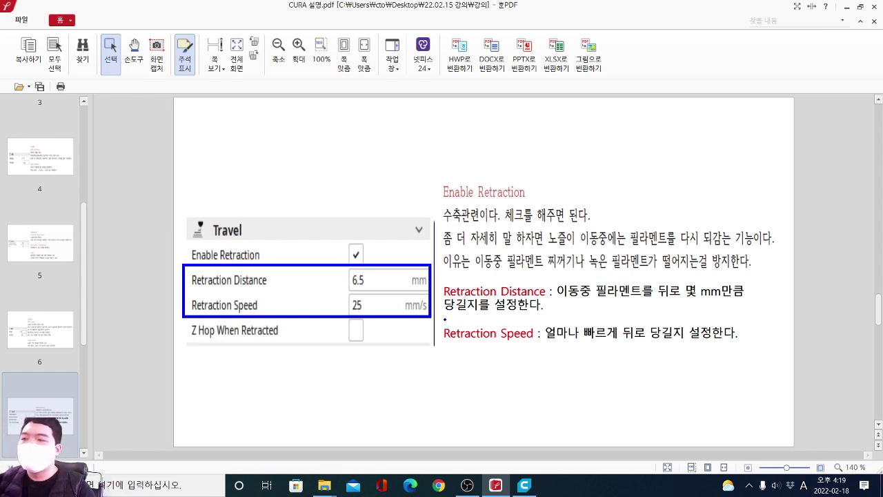
Check the Cooling section in Cura, then switch to the PDF notes and bring up the Support page.
{"action": "left_click", "coordinate": [525, 485]}
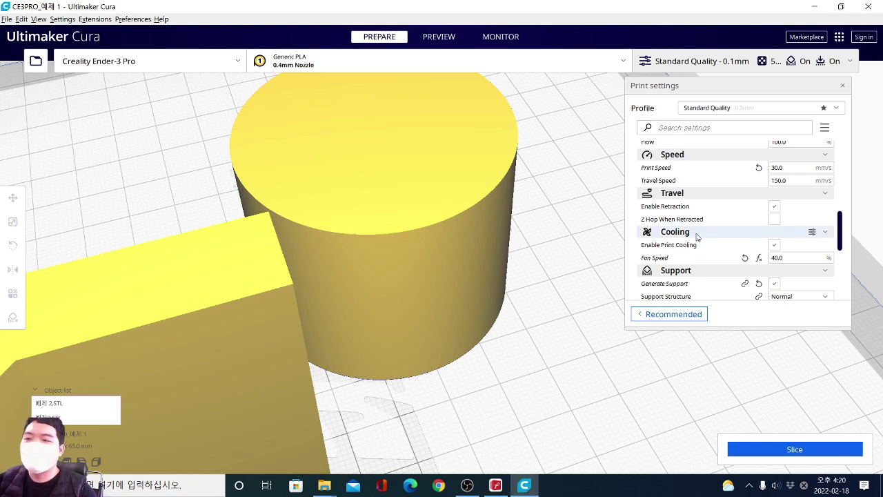
{"action": "scroll", "coordinate": [695, 234], "scroll_direction": "down", "scroll_amount": 1}
{"action": "key", "text": "alt+Tab"}
{"action": "scroll", "coordinate": [446, 289], "scroll_direction": "down", "scroll_amount": 5}
{"action": "scroll", "coordinate": [445, 289], "scroll_direction": "down", "scroll_amount": 3}
{"action": "scroll", "coordinate": [445, 289], "scroll_direction": "up", "scroll_amount": 2}
{"action": "scroll", "coordinate": [446, 283], "scroll_direction": "down", "scroll_amount": 4}
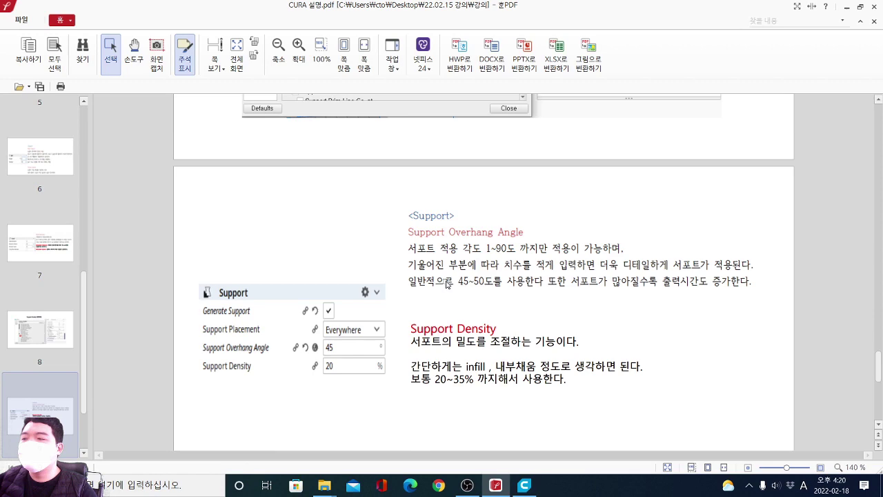
View the Support settings in Cura, then return to the PDF notes and outline the Support page content.
{"action": "key", "text": "alt+Tab"}
{"action": "scroll", "coordinate": [737, 249], "scroll_direction": "down", "scroll_amount": 2}
{"action": "scroll", "coordinate": [735, 253], "scroll_direction": "up", "scroll_amount": 1}
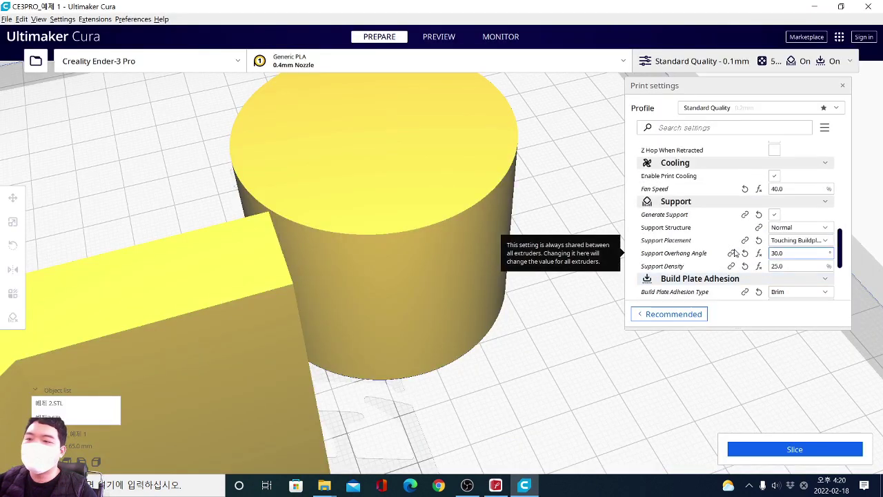
{"action": "key", "text": "alt+Tab"}
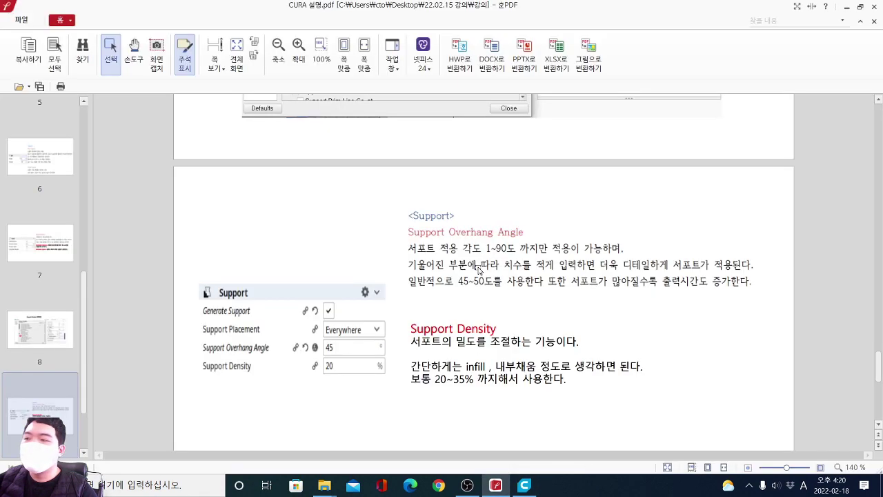
{"action": "left_click_drag", "start_coordinate": [196, 192], "coordinate": [650, 424]}
On the Support Density setup page of the notes, outline the Support settings and the Support Density checkbox, and erase the marks.
{"action": "scroll", "coordinate": [347, 308], "scroll_direction": "up", "scroll_amount": 3}
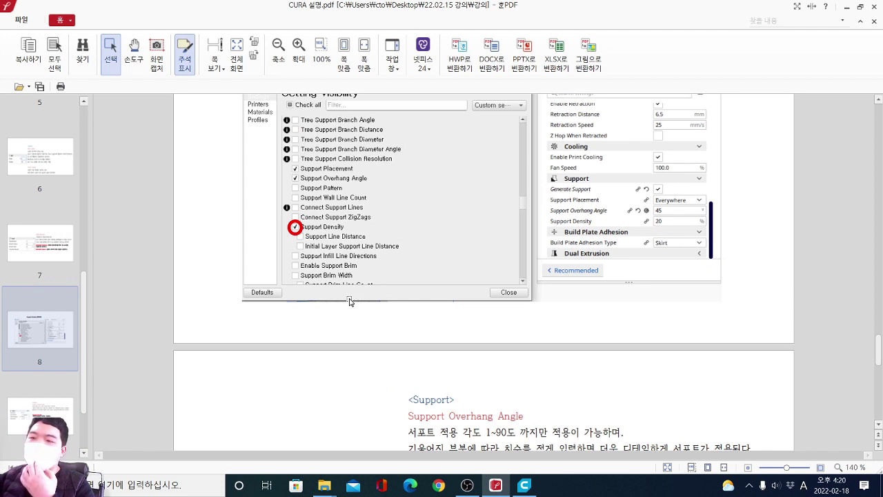
{"action": "left_click_drag", "start_coordinate": [542, 173], "coordinate": [720, 228]}
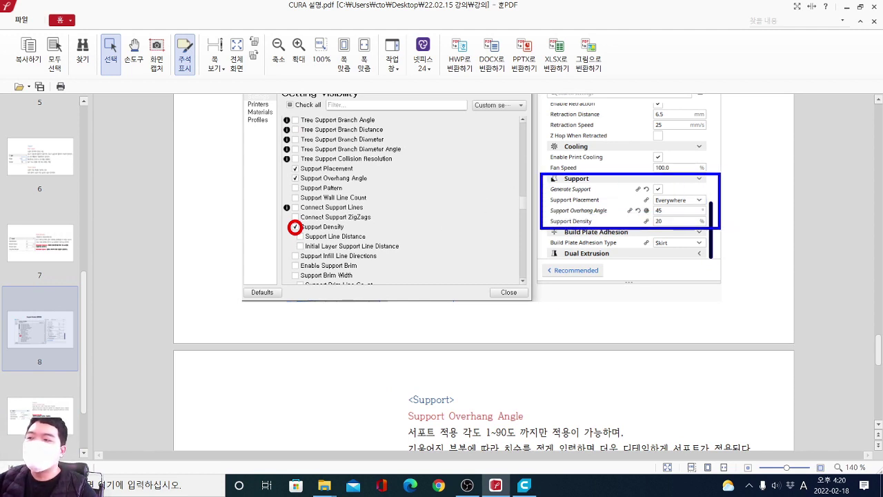
{"action": "mouse_move", "coordinate": [547, 208]}
{"action": "left_mouse_down"}
{"action": "mouse_move", "coordinate": [500, 201]}
{"action": "mouse_move", "coordinate": [497, 187]}
{"action": "left_mouse_up"}
{"action": "key", "text": "e"}
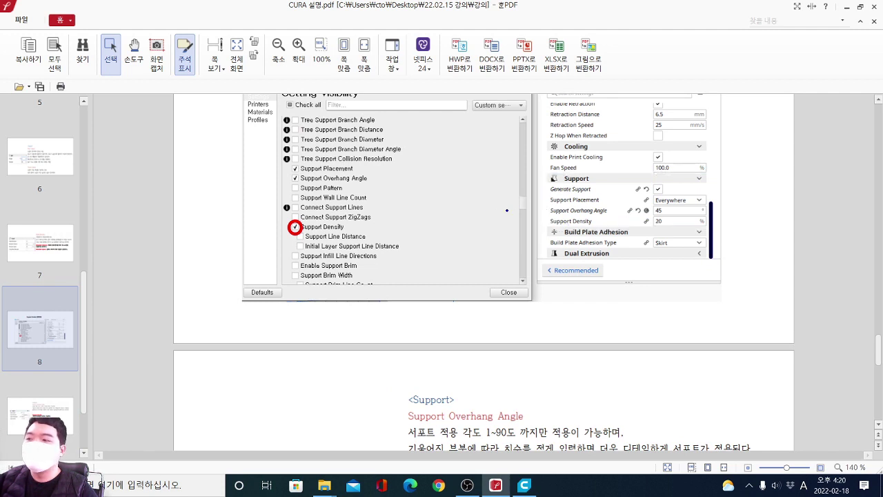
{"action": "left_click_drag", "start_coordinate": [280, 216], "coordinate": [366, 232]}
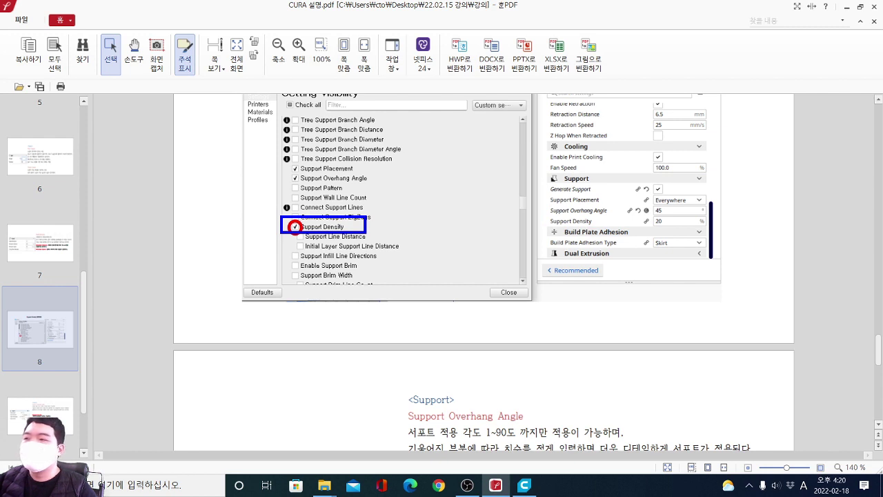
{"action": "key", "text": "ctrl+z"}
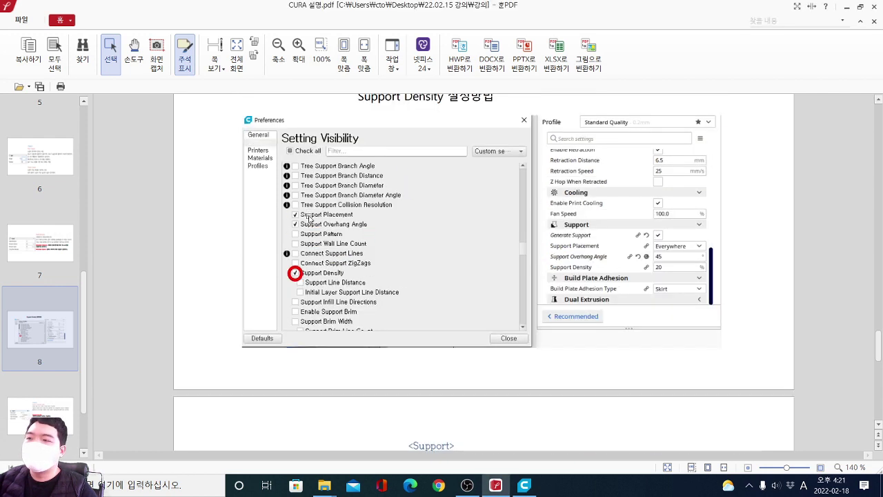
Switch to Cura, circle the Support category's settings control in the print settings, point an arrow at it and clear the marks.
{"action": "scroll", "coordinate": [307, 211], "scroll_direction": "up", "scroll_amount": 2}
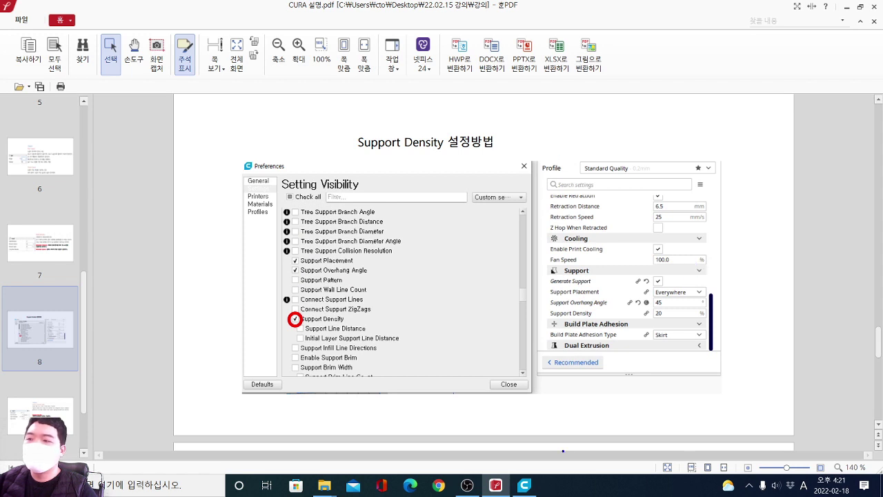
{"action": "left_click", "coordinate": [525, 485]}
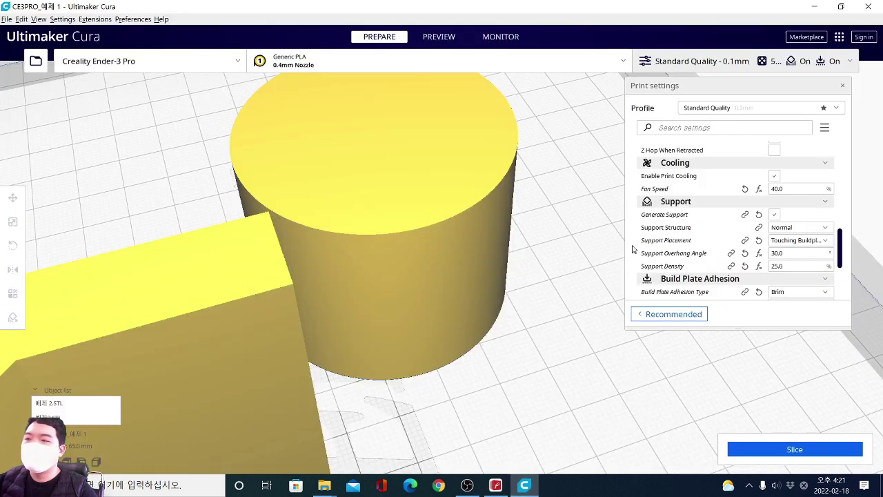
{"action": "mouse_move", "coordinate": [814, 206]}
{"action": "left_mouse_down"}
{"action": "mouse_move", "coordinate": [798, 196]}
{"action": "mouse_move", "coordinate": [821, 199]}
{"action": "mouse_move", "coordinate": [820, 207]}
{"action": "left_mouse_up"}
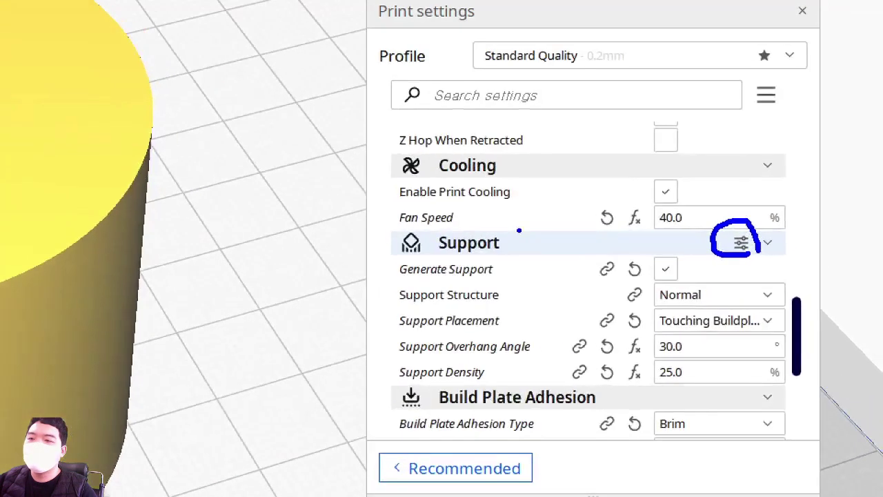
{"action": "left_click_drag", "start_coordinate": [706, 211], "coordinate": [730, 197]}
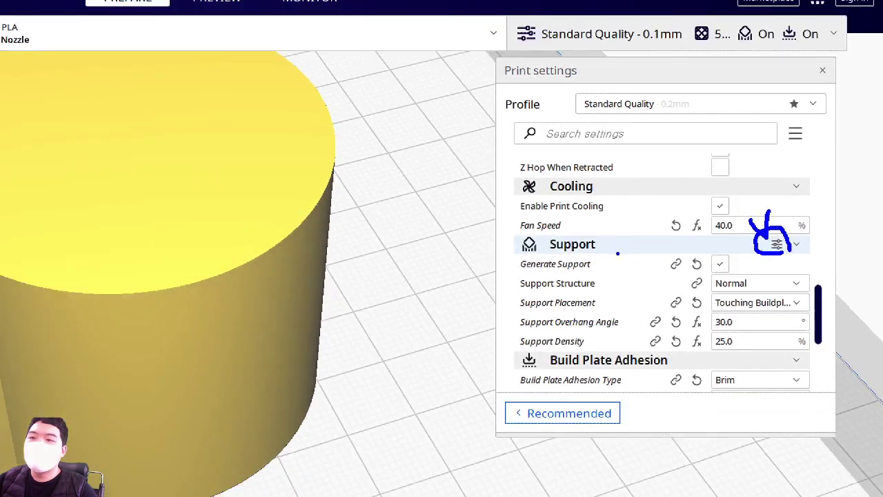
{"action": "key", "text": "Escape"}
Return to the PDF notes, review the Support Density setup page, and bring Cura back up.
{"action": "key", "text": "alt+Tab"}
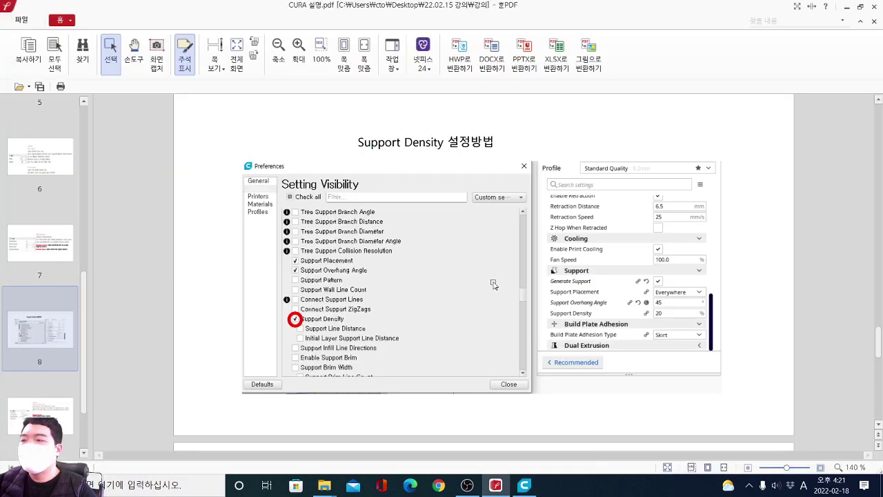
{"action": "scroll", "coordinate": [479, 278], "scroll_direction": "down", "scroll_amount": 2}
{"action": "scroll", "coordinate": [477, 276], "scroll_direction": "up", "scroll_amount": 5}
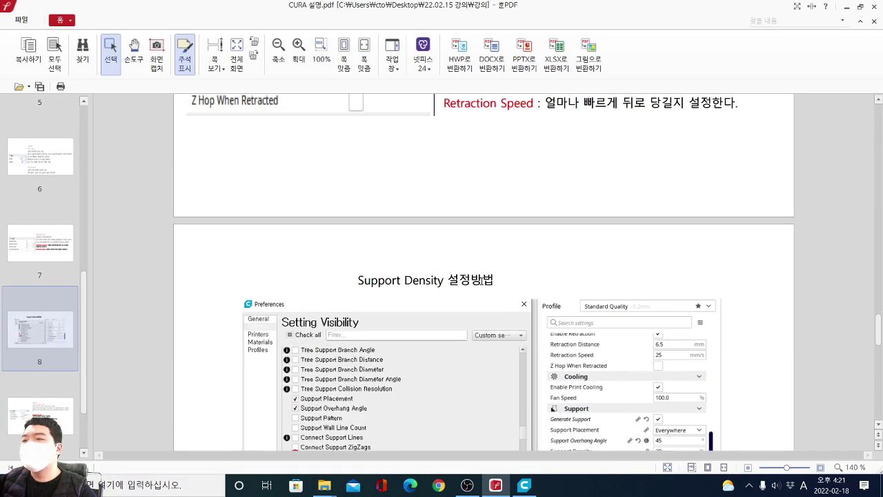
{"action": "scroll", "coordinate": [483, 283], "scroll_direction": "down", "scroll_amount": 3}
{"action": "left_click", "coordinate": [525, 485]}
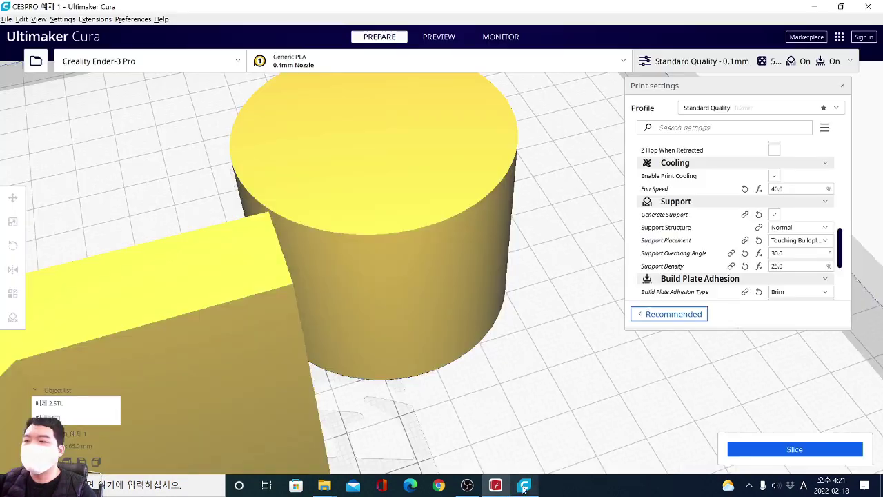
Bring both example models into view, outline the Generate Support setting, point an arrow at its checkbox and clear the marks.
{"action": "right_click_drag", "start_coordinate": [531, 372], "coordinate": [510, 370]}
{"action": "middle_click_drag", "start_coordinate": [472, 345], "coordinate": [489, 319]}
{"action": "scroll", "coordinate": [488, 319], "scroll_direction": "down", "scroll_amount": 5}
{"action": "right_click_drag", "start_coordinate": [489, 319], "coordinate": [483, 292]}
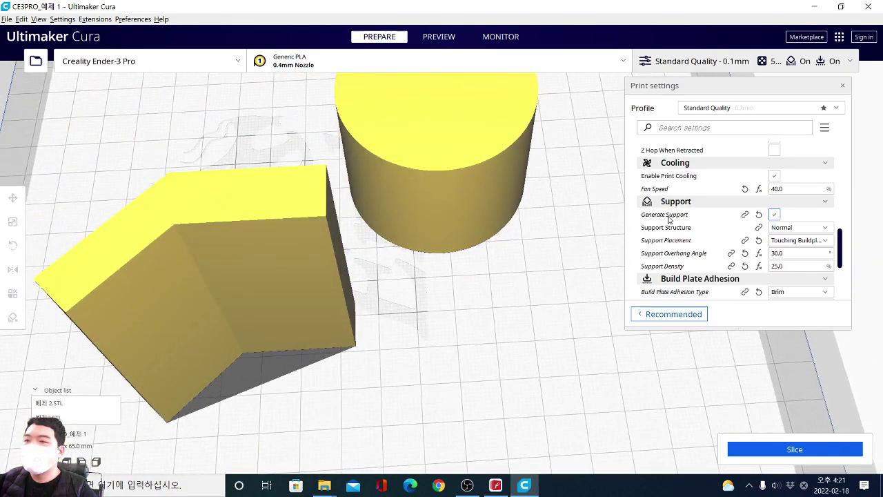
{"action": "mouse_move", "coordinate": [634, 202]}
{"action": "left_mouse_down", "text": "ctrl"}
{"action": "mouse_move", "coordinate": [797, 221]}
{"action": "mouse_move", "coordinate": [774, 174]}
{"action": "left_mouse_up", "text": "ctrl"}
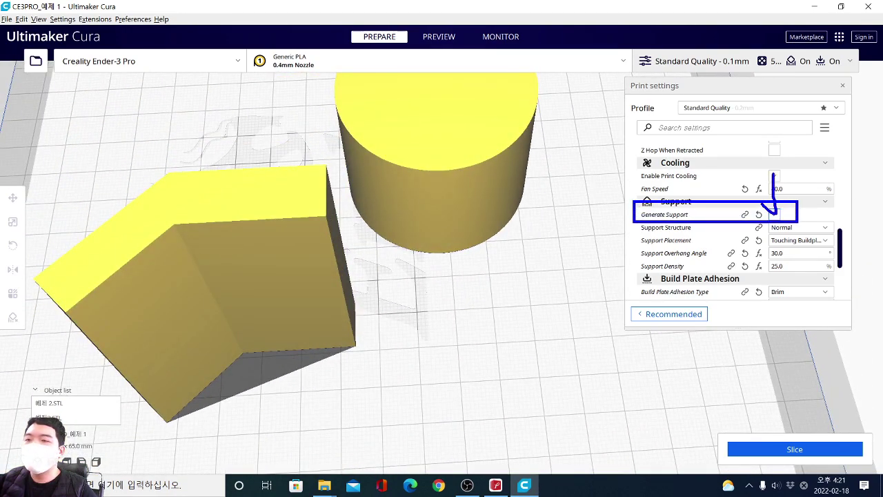
{"action": "key", "text": "Escape"}
Show the Support Structure options and keep Normal selected.
{"action": "left_click", "coordinate": [794, 228]}
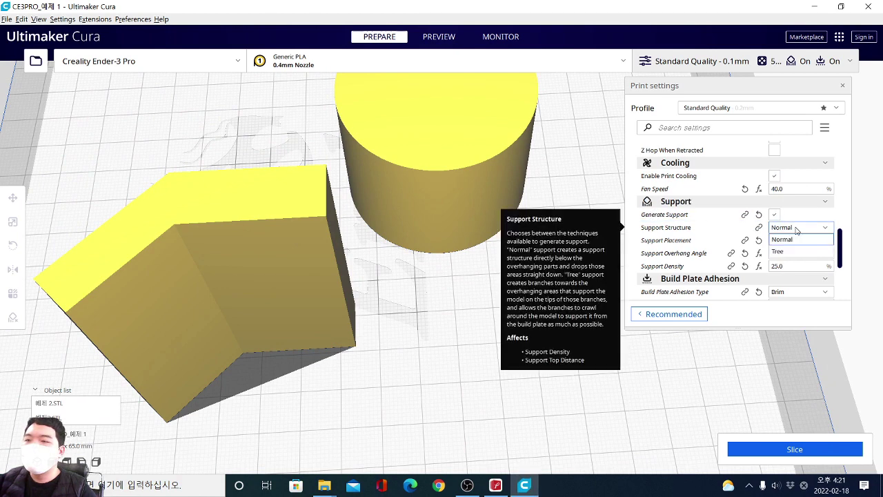
{"action": "left_click", "coordinate": [793, 240]}
{"action": "left_click", "coordinate": [793, 228]}
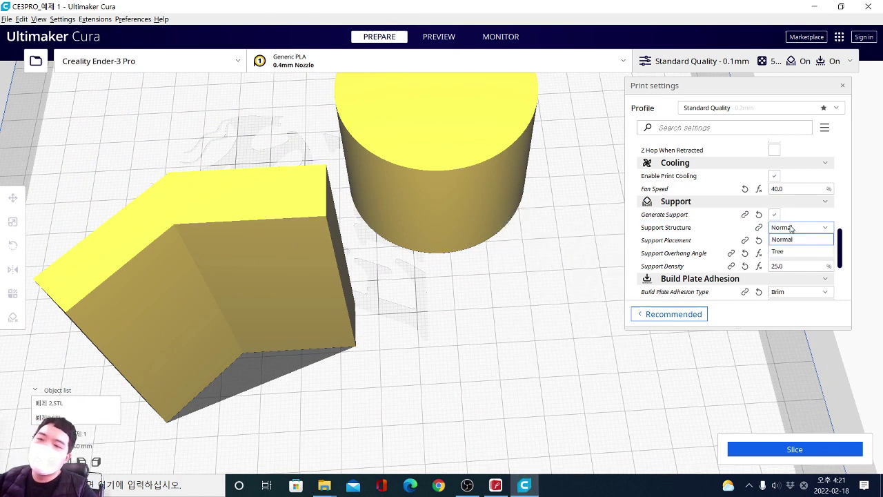
{"action": "left_click", "coordinate": [785, 241]}
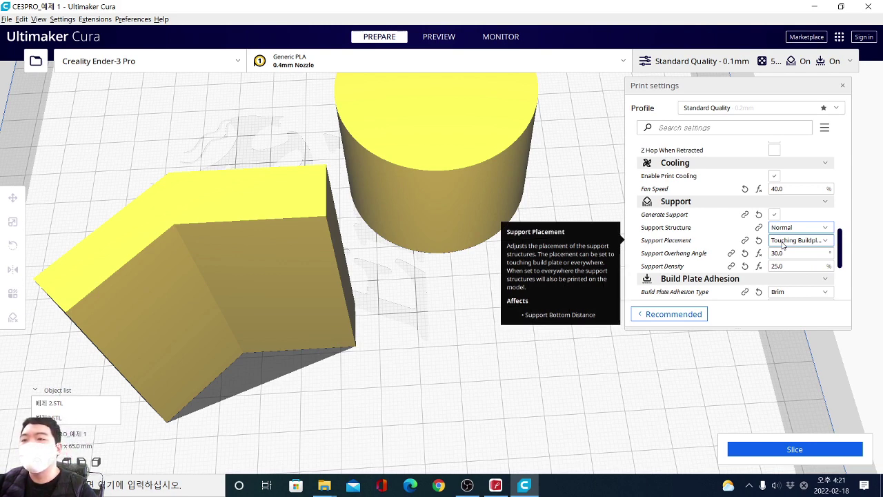
{"action": "left_click", "coordinate": [787, 227]}
{"action": "left_click", "coordinate": [781, 241]}
Outline the Support Placement setting and set it to Everywhere.
{"action": "mouse_move", "coordinate": [780, 240]}
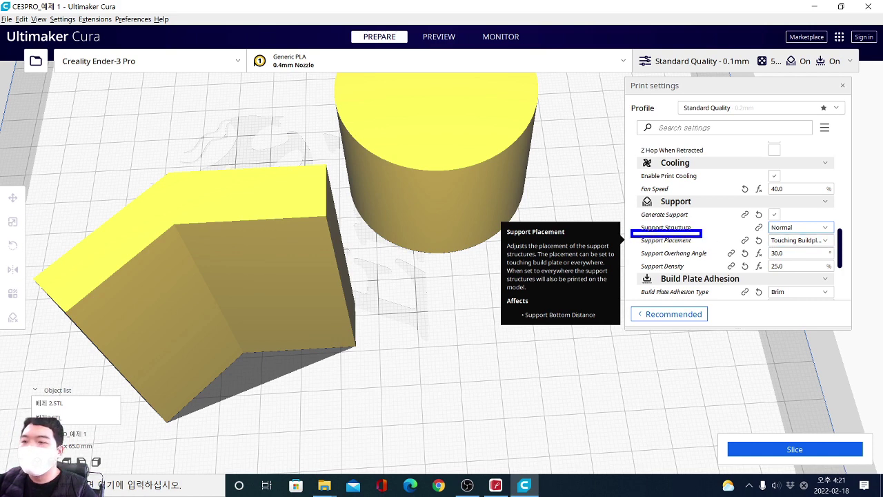
{"action": "left_click", "coordinate": [797, 240]}
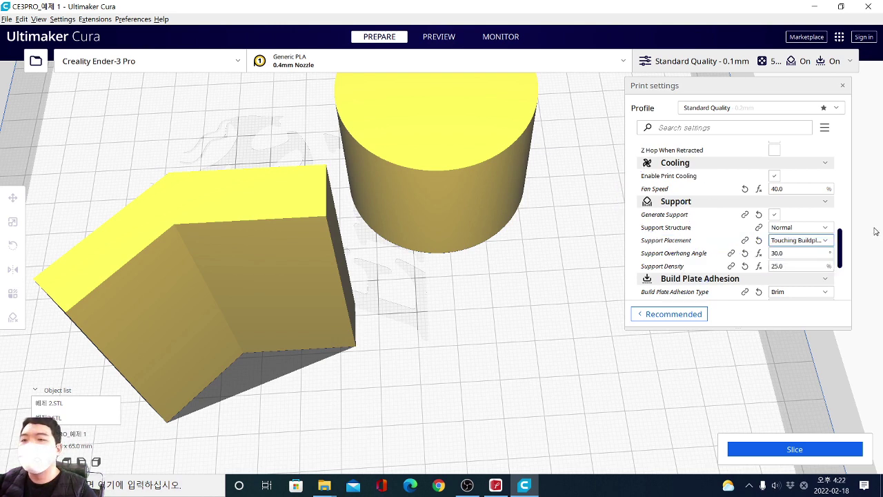
{"action": "left_click", "coordinate": [799, 264]}
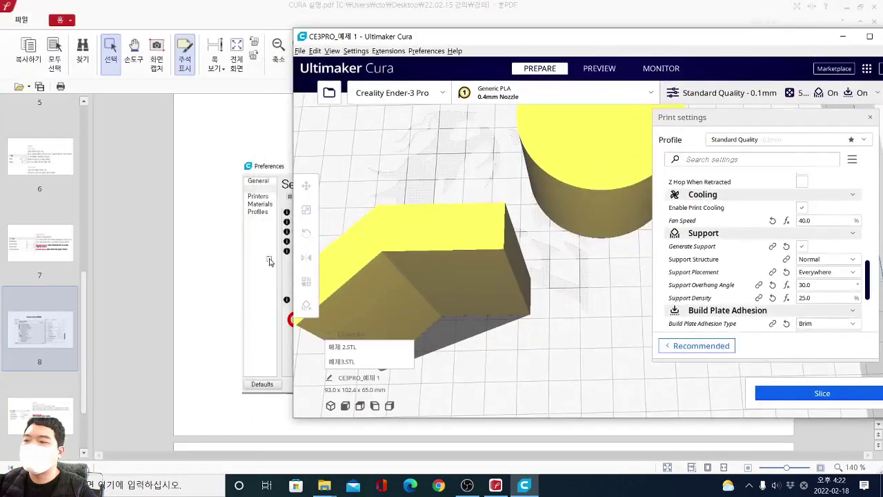
Delete the bent block model from the build plate and maximize the Cura window.
{"action": "left_click", "coordinate": [405, 254]}
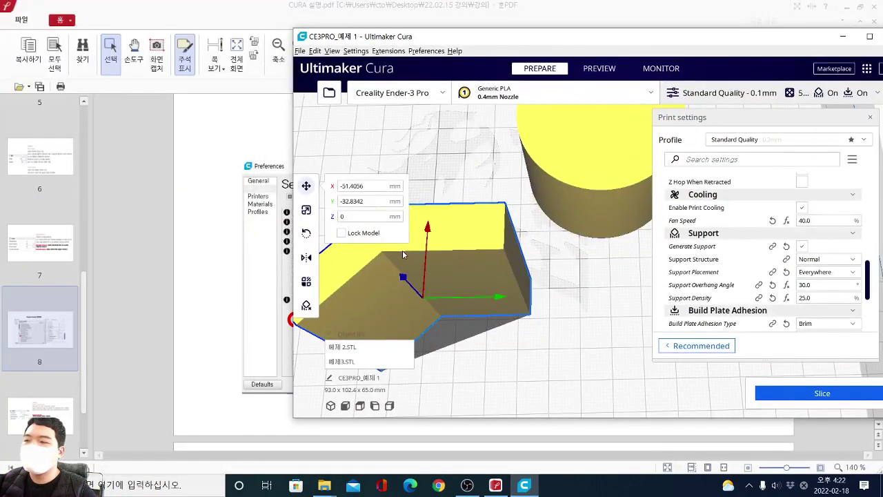
{"action": "key", "text": "Delete"}
{"action": "double_click", "coordinate": [522, 35]}
Enable Snap Rotation and rotate the cylinder to lie on its side on the build plate.
{"action": "right_click_drag", "start_coordinate": [419, 275], "coordinate": [412, 211]}
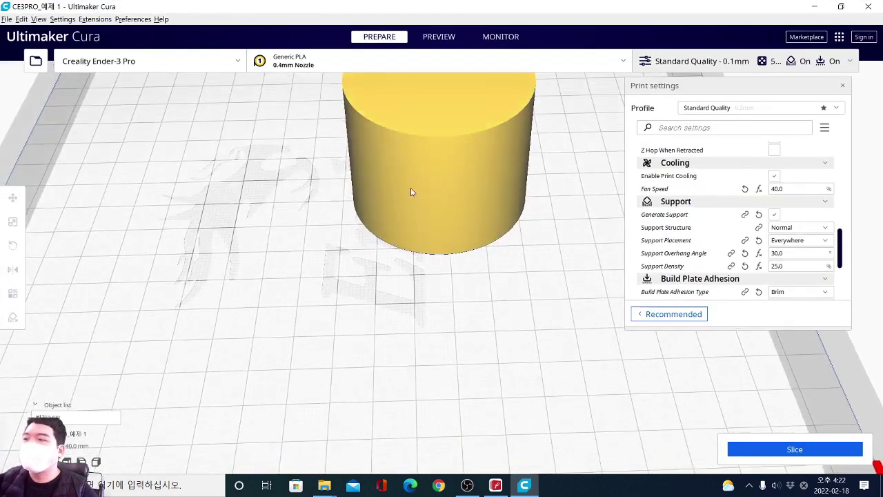
{"action": "left_click", "coordinate": [412, 211]}
{"action": "left_click", "coordinate": [12, 222]}
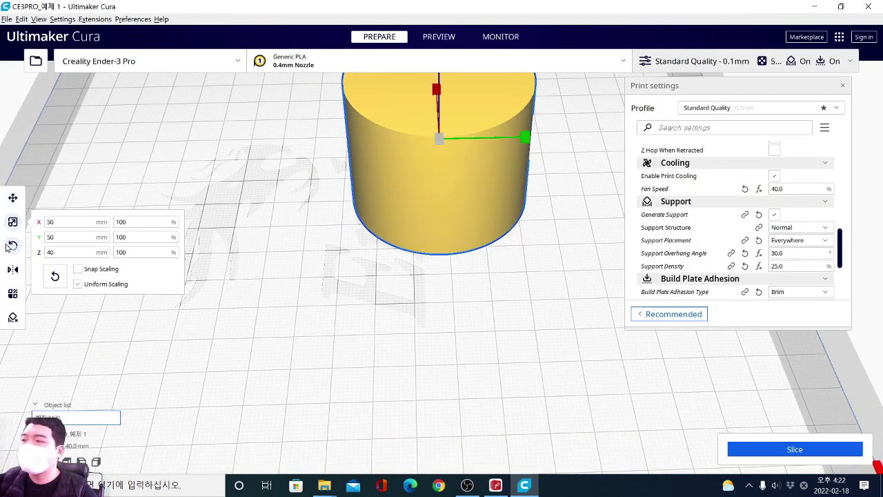
{"action": "left_click", "coordinate": [13, 245]}
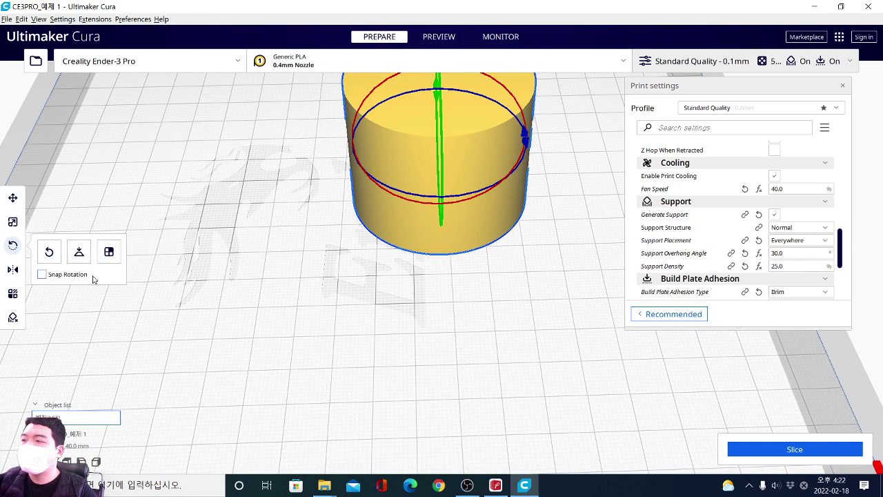
{"action": "left_click", "coordinate": [44, 276]}
{"action": "right_click_drag", "start_coordinate": [279, 287], "coordinate": [387, 295]}
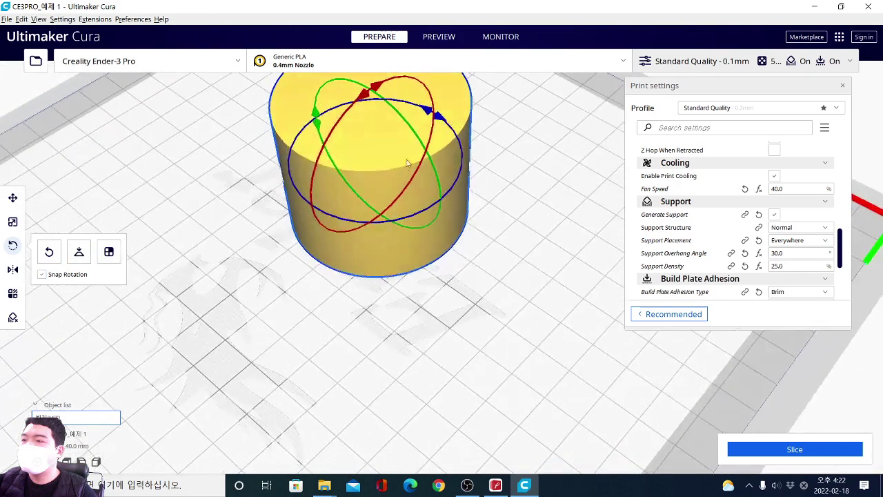
{"action": "left_click_drag", "start_coordinate": [409, 130], "coordinate": [453, 283]}
{"action": "left_click", "coordinate": [456, 302]}
Set the Support Overhang Angle to 50° and view the cylinder's round face.
{"action": "right_click_drag", "start_coordinate": [456, 302], "coordinate": [412, 321]}
{"action": "left_click", "coordinate": [784, 254]}
{"action": "type", "text": "50"}
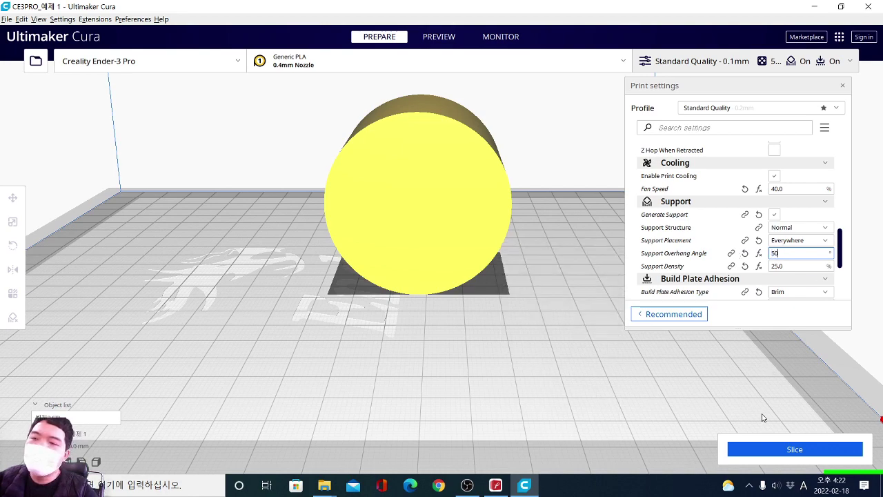
{"action": "mouse_move", "coordinate": [652, 390]}
{"action": "right_mouse_down"}
{"action": "mouse_move", "coordinate": [583, 372]}
{"action": "mouse_move", "coordinate": [566, 350]}
{"action": "mouse_move", "coordinate": [601, 319]}
{"action": "mouse_move", "coordinate": [635, 395]}
{"action": "mouse_move", "coordinate": [628, 373]}
{"action": "mouse_move", "coordinate": [639, 387]}
{"action": "right_mouse_up"}
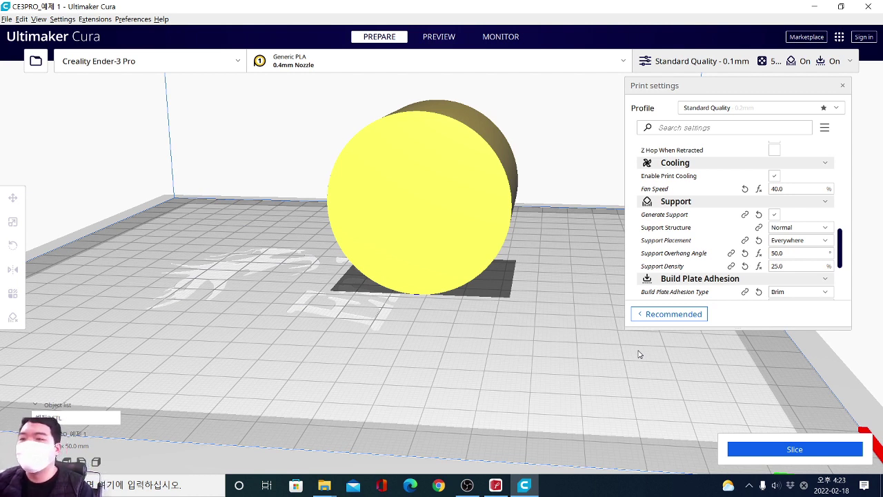
Mark the overhanging underside of the lying cylinder, clear the marks and outline the Support Overhang Angle setting.
{"action": "right_click_drag", "start_coordinate": [639, 354], "coordinate": [473, 315]}
{"action": "mouse_move", "coordinate": [447, 292]}
{"action": "left_mouse_down"}
{"action": "mouse_move", "coordinate": [475, 280]}
{"action": "mouse_move", "coordinate": [566, 407]}
{"action": "mouse_move", "coordinate": [472, 283]}
{"action": "left_mouse_up"}
{"action": "mouse_move", "coordinate": [405, 319]}
{"action": "left_mouse_down"}
{"action": "mouse_move", "coordinate": [354, 365]}
{"action": "mouse_move", "coordinate": [478, 433]}
{"action": "mouse_move", "coordinate": [398, 311]}
{"action": "mouse_move", "coordinate": [561, 389]}
{"action": "mouse_move", "coordinate": [457, 348]}
{"action": "mouse_move", "coordinate": [569, 379]}
{"action": "mouse_move", "coordinate": [505, 423]}
{"action": "left_mouse_up"}
{"action": "key", "text": "e"}
{"action": "mouse_move", "coordinate": [503, 254]}
{"action": "left_mouse_down"}
{"action": "mouse_move", "coordinate": [325, 339]}
{"action": "mouse_move", "coordinate": [384, 395]}
{"action": "mouse_move", "coordinate": [547, 434]}
{"action": "mouse_move", "coordinate": [559, 358]}
{"action": "mouse_move", "coordinate": [481, 269]}
{"action": "left_mouse_up"}
{"action": "key", "text": "Escape"}
{"action": "right_click_drag", "start_coordinate": [446, 248], "coordinate": [472, 319]}
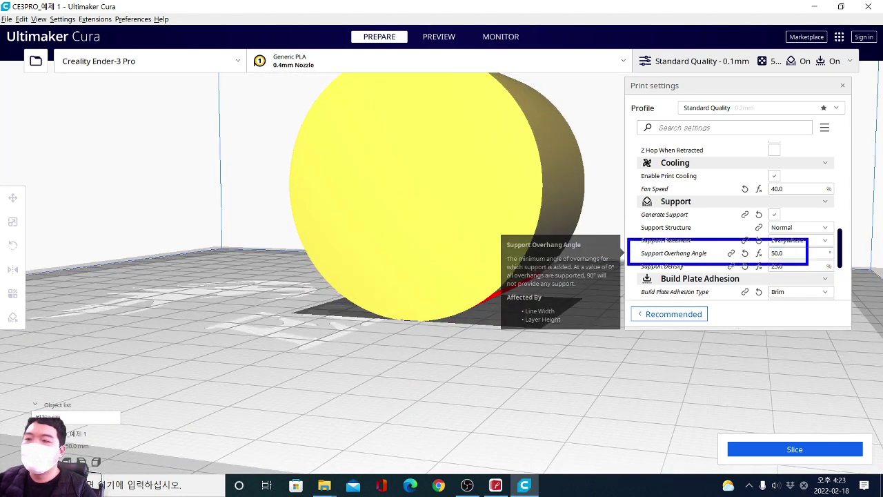
Slice the cylinder and open the layer preview facing its round end.
{"action": "left_click", "coordinate": [774, 452]}
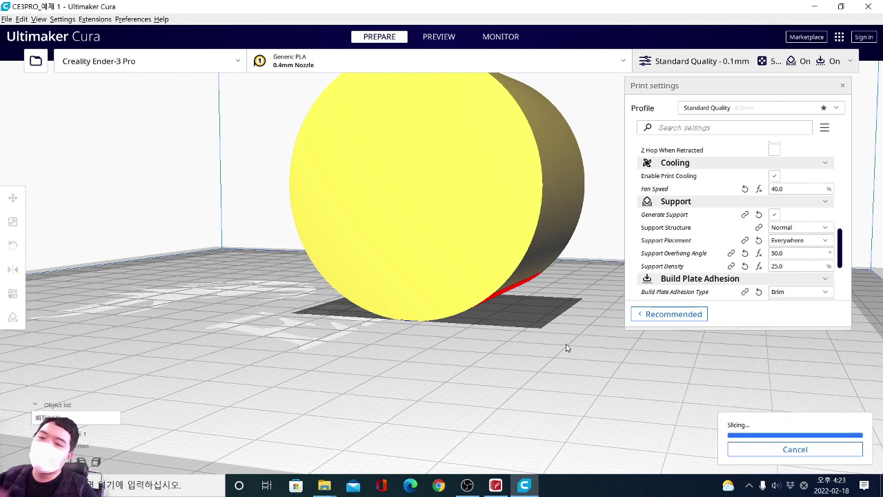
{"action": "left_click", "coordinate": [745, 449]}
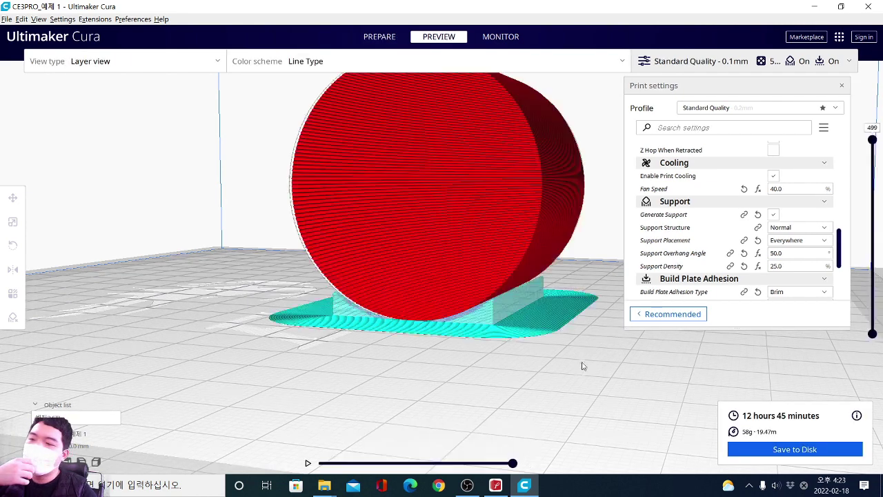
{"action": "mouse_move", "coordinate": [546, 339]}
{"action": "right_mouse_down"}
{"action": "mouse_move", "coordinate": [568, 345]}
{"action": "mouse_move", "coordinate": [502, 302]}
{"action": "mouse_move", "coordinate": [526, 298]}
{"action": "right_mouse_up"}
Circle and outline the supports generated beneath the cylinder in the preview, clearing the marks each time.
{"action": "mouse_move", "coordinate": [517, 309]}
{"action": "left_mouse_down"}
{"action": "mouse_move", "coordinate": [506, 324]}
{"action": "mouse_move", "coordinate": [330, 297]}
{"action": "mouse_move", "coordinate": [507, 307]}
{"action": "mouse_move", "coordinate": [506, 322]}
{"action": "left_mouse_up"}
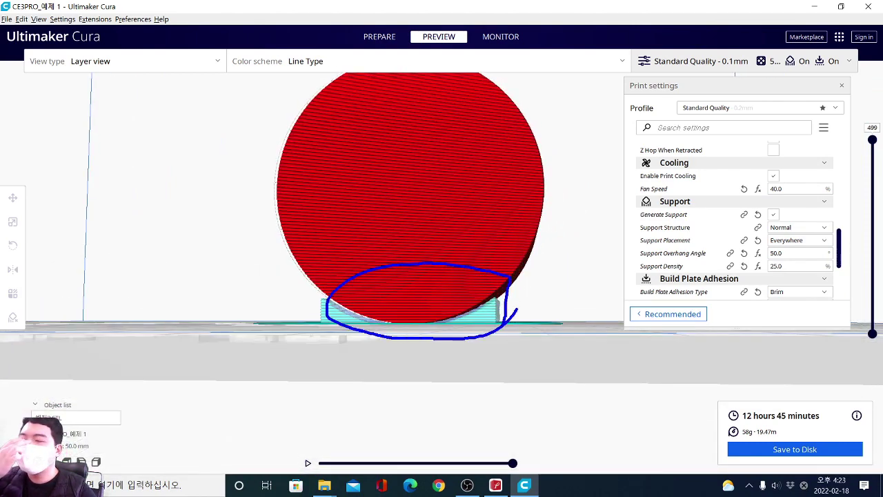
{"action": "key", "text": "e"}
{"action": "mouse_move", "coordinate": [307, 288]}
{"action": "left_mouse_down", "text": "ctrl"}
{"action": "mouse_move", "coordinate": [587, 339]}
{"action": "mouse_move", "coordinate": [566, 337]}
{"action": "left_mouse_up", "text": "ctrl"}
{"action": "key", "text": "Escape"}
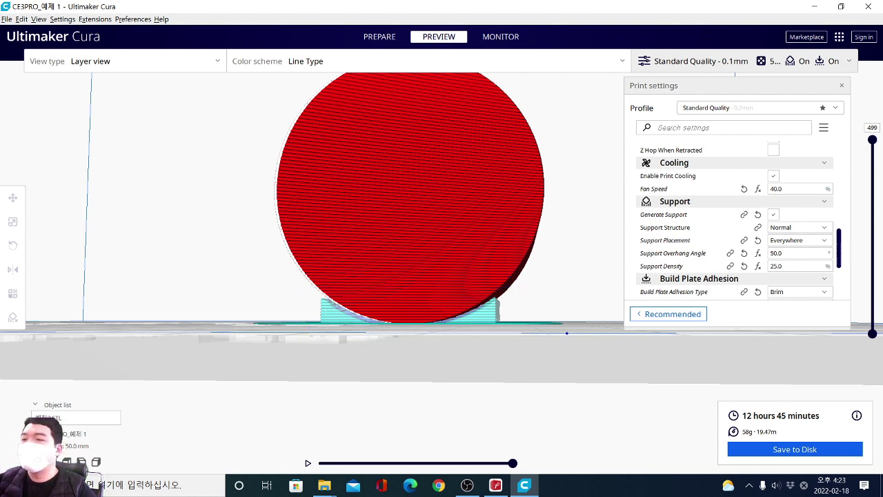
Set the Support Overhang Angle to 2° and slice the cylinder again.
{"action": "left_click", "coordinate": [778, 253]}
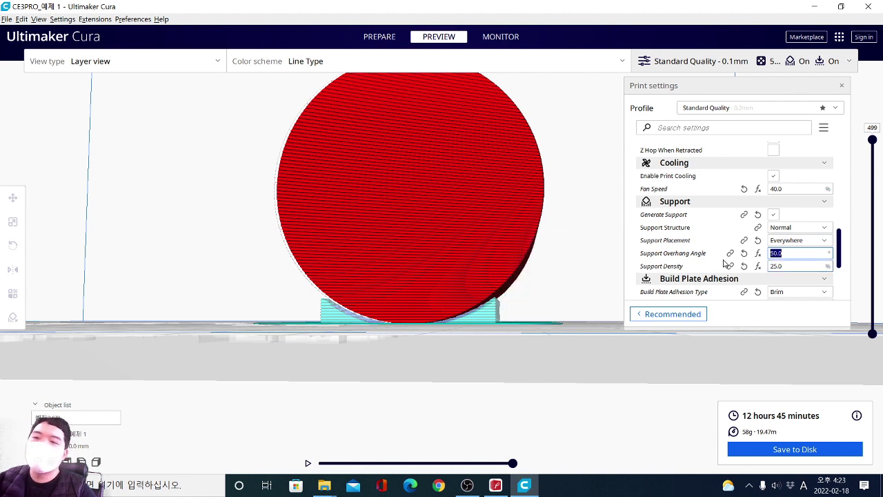
{"action": "type", "text": "2"}
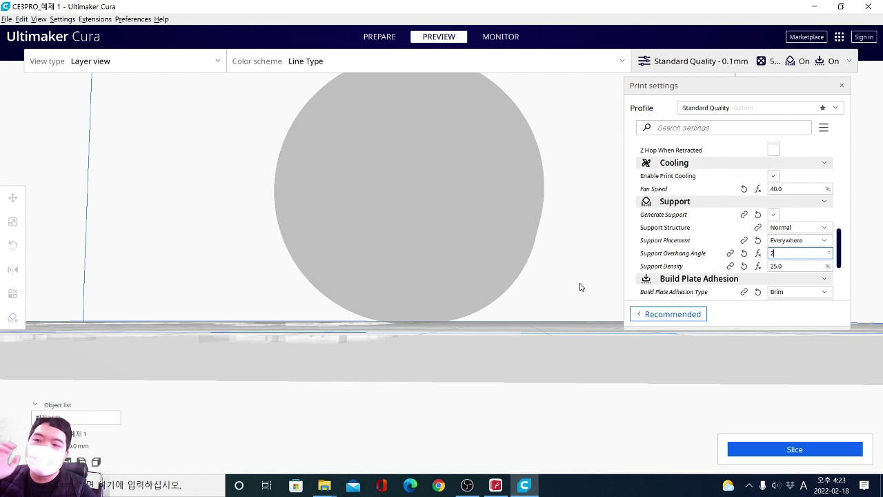
{"action": "left_click", "coordinate": [809, 448]}
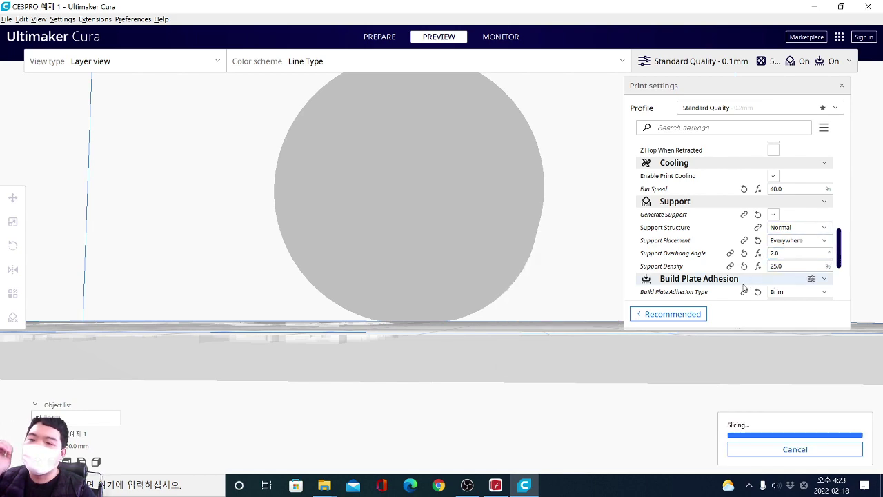
Mark the supports on both sides of the cylinder in the new preview and erase the marks.
{"action": "mouse_move", "coordinate": [575, 264]}
{"action": "right_mouse_down"}
{"action": "mouse_move", "coordinate": [545, 277]}
{"action": "mouse_move", "coordinate": [577, 262]}
{"action": "mouse_move", "coordinate": [561, 256]}
{"action": "right_mouse_up"}
{"action": "mouse_move", "coordinate": [526, 227]}
{"action": "left_mouse_down"}
{"action": "mouse_move", "coordinate": [552, 218]}
{"action": "mouse_move", "coordinate": [528, 277]}
{"action": "mouse_move", "coordinate": [557, 205]}
{"action": "mouse_move", "coordinate": [529, 270]}
{"action": "mouse_move", "coordinate": [564, 257]}
{"action": "mouse_move", "coordinate": [575, 234]}
{"action": "mouse_move", "coordinate": [531, 273]}
{"action": "left_mouse_up"}
{"action": "mouse_move", "coordinate": [282, 287]}
{"action": "left_mouse_down"}
{"action": "mouse_move", "coordinate": [230, 279]}
{"action": "mouse_move", "coordinate": [241, 249]}
{"action": "mouse_move", "coordinate": [274, 258]}
{"action": "left_mouse_up"}
{"action": "key", "text": "e"}
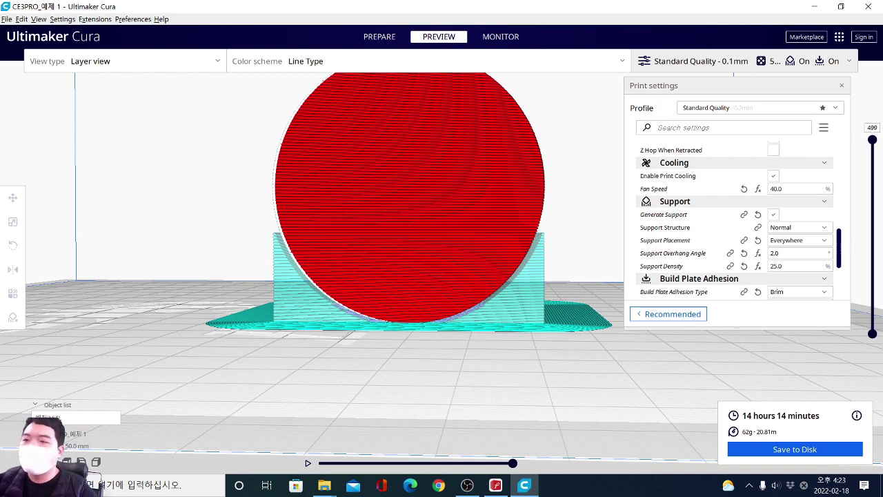
Outline the Support Overhang Angle setting, draw arrows from it toward the cylinder and erase the marks.
{"action": "mouse_move", "coordinate": [633, 241]}
{"action": "left_mouse_down"}
{"action": "mouse_move", "coordinate": [748, 265]}
{"action": "mouse_move", "coordinate": [838, 265]}
{"action": "mouse_move", "coordinate": [638, 254]}
{"action": "mouse_move", "coordinate": [592, 202]}
{"action": "mouse_move", "coordinate": [635, 240]}
{"action": "left_mouse_up"}
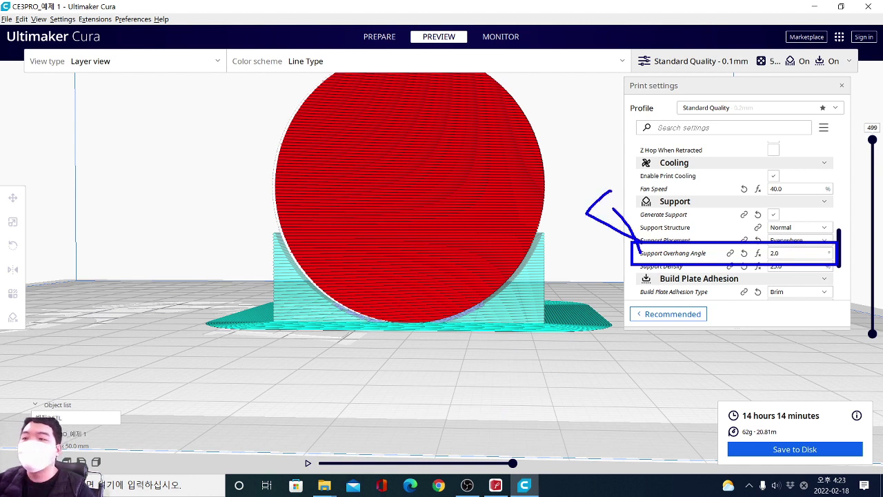
{"action": "key", "text": "Escape"}
{"action": "left_click_drag", "start_coordinate": [633, 246], "coordinate": [835, 261]}
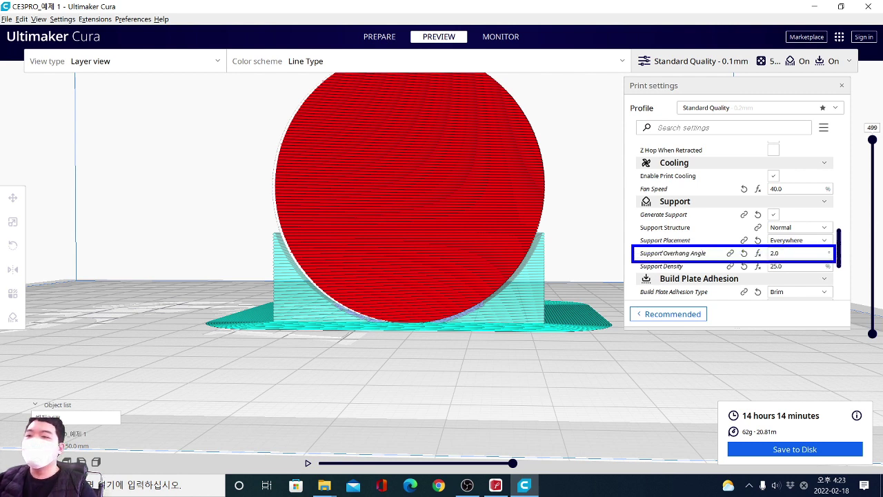
{"action": "mouse_move", "coordinate": [630, 251]}
{"action": "left_mouse_down"}
{"action": "mouse_move", "coordinate": [597, 216]}
{"action": "mouse_move", "coordinate": [585, 232]}
{"action": "left_mouse_up"}
{"action": "left_click_drag", "start_coordinate": [626, 269], "coordinate": [668, 286]}
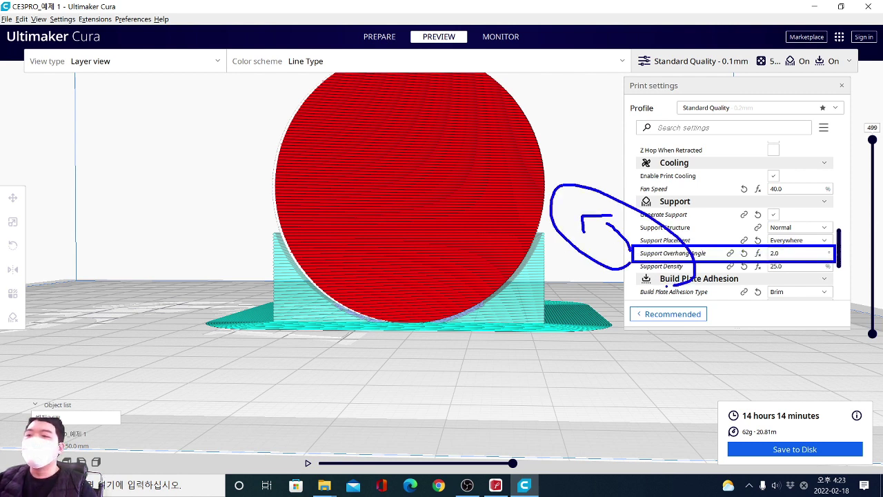
{"action": "key", "text": "e"}
Outline the Support Density setting, mark the support beside the cylinder's lower curve and erase the marks.
{"action": "left_click_drag", "start_coordinate": [631, 251], "coordinate": [840, 279], "text": "ctrl"}
{"action": "key", "text": "e"}
{"action": "mouse_move", "coordinate": [533, 289]}
{"action": "left_mouse_down"}
{"action": "mouse_move", "coordinate": [579, 207]}
{"action": "mouse_move", "coordinate": [587, 255]}
{"action": "mouse_move", "coordinate": [542, 241]}
{"action": "mouse_move", "coordinate": [554, 227]}
{"action": "mouse_move", "coordinate": [536, 295]}
{"action": "left_mouse_up"}
{"action": "key", "text": "e"}
{"action": "mouse_move", "coordinate": [504, 297]}
{"action": "left_mouse_down"}
{"action": "mouse_move", "coordinate": [521, 297]}
{"action": "mouse_move", "coordinate": [513, 306]}
{"action": "left_mouse_up"}
{"action": "left_click_drag", "start_coordinate": [492, 308], "coordinate": [512, 312]}
{"action": "key", "text": "e"}
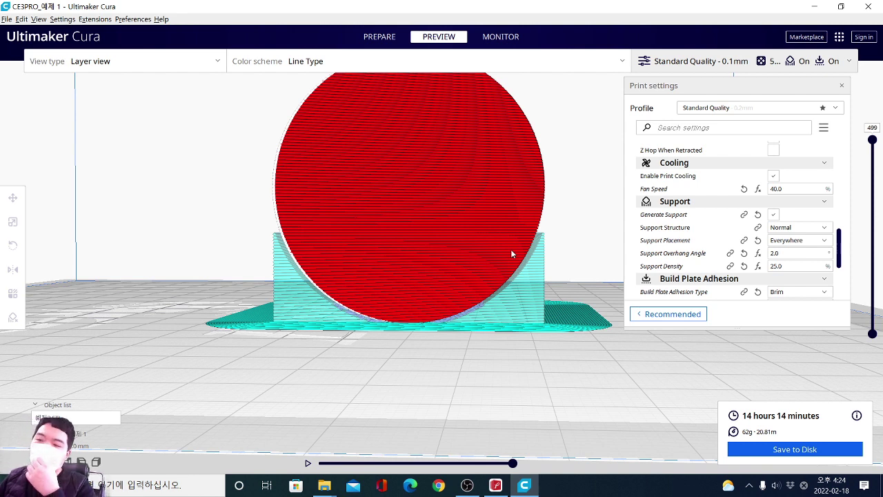
Mark the supports and brim beneath the cylinder in the preview and erase the marks.
{"action": "left_click_drag", "start_coordinate": [783, 264], "coordinate": [725, 269]}
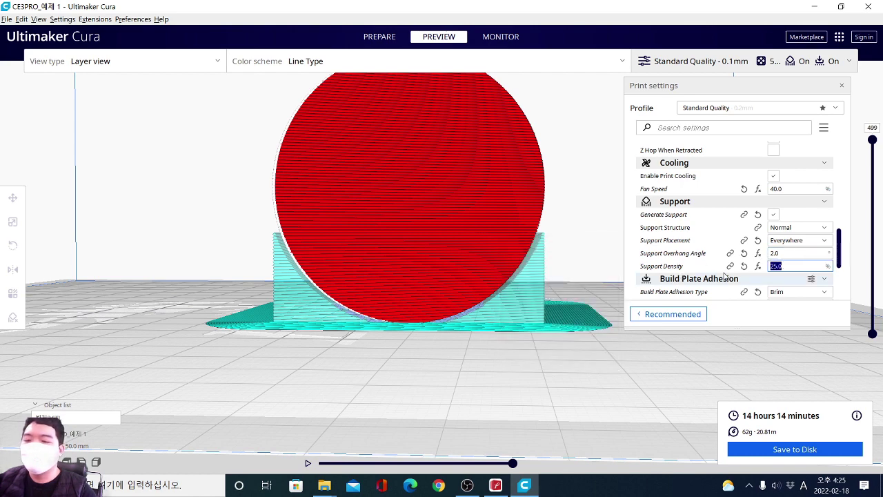
{"action": "left_click_drag", "start_coordinate": [413, 351], "coordinate": [473, 369]}
{"action": "left_click_drag", "start_coordinate": [441, 330], "coordinate": [484, 312]}
{"action": "mouse_move", "coordinate": [456, 360]}
{"action": "left_mouse_down"}
{"action": "mouse_move", "coordinate": [467, 387]}
{"action": "mouse_move", "coordinate": [556, 364]}
{"action": "mouse_move", "coordinate": [574, 312]}
{"action": "mouse_move", "coordinate": [561, 370]}
{"action": "left_mouse_up"}
{"action": "left_click_drag", "start_coordinate": [571, 319], "coordinate": [590, 311]}
{"action": "left_click_drag", "start_coordinate": [373, 391], "coordinate": [677, 383]}
{"action": "mouse_move", "coordinate": [644, 412]}
{"action": "left_mouse_down"}
{"action": "mouse_move", "coordinate": [460, 330]}
{"action": "mouse_move", "coordinate": [384, 404]}
{"action": "left_mouse_up"}
{"action": "key", "text": "Escape"}
Outline the Build Plate Adhesion settings and erase the outline.
{"action": "scroll", "coordinate": [738, 247], "scroll_direction": "down", "scroll_amount": 1}
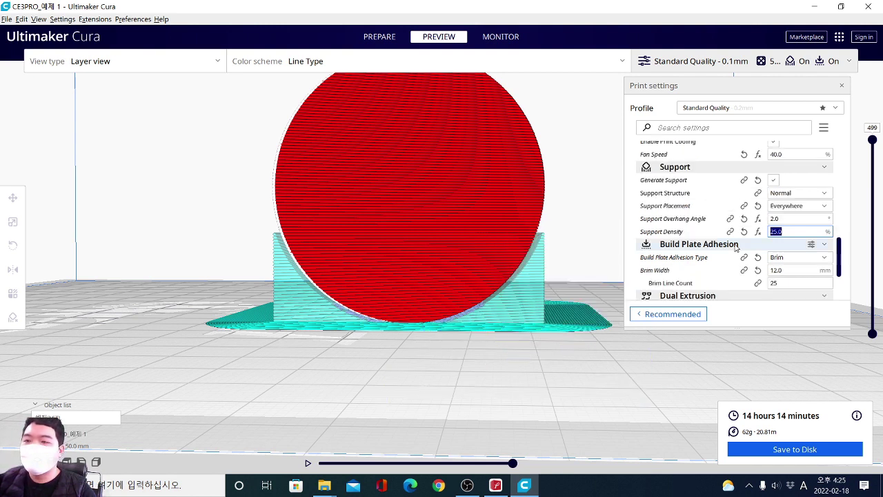
{"action": "mouse_move", "coordinate": [619, 232]}
{"action": "left_mouse_down"}
{"action": "mouse_move", "coordinate": [792, 278]}
{"action": "mouse_move", "coordinate": [835, 301]}
{"action": "left_mouse_up"}
{"action": "key", "text": "Escape"}
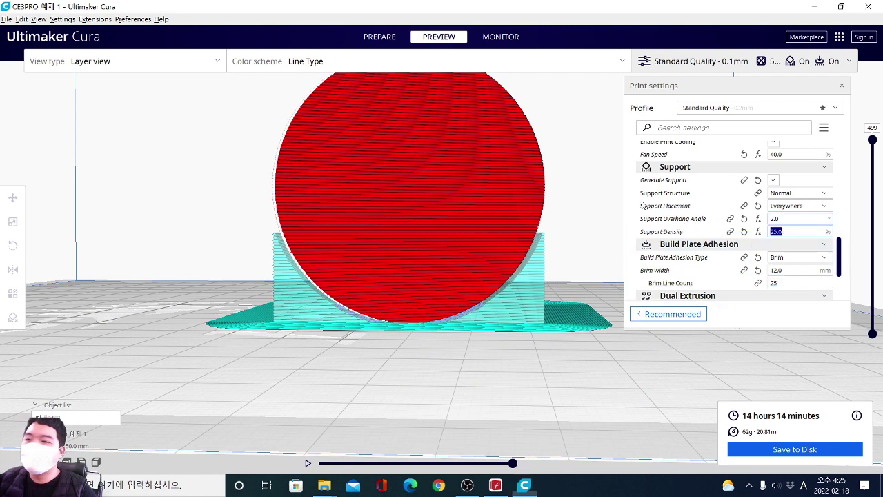
Set the Build Plate Adhesion Type to Skirt and preview the sliced cylinder.
{"action": "left_click", "coordinate": [395, 38]}
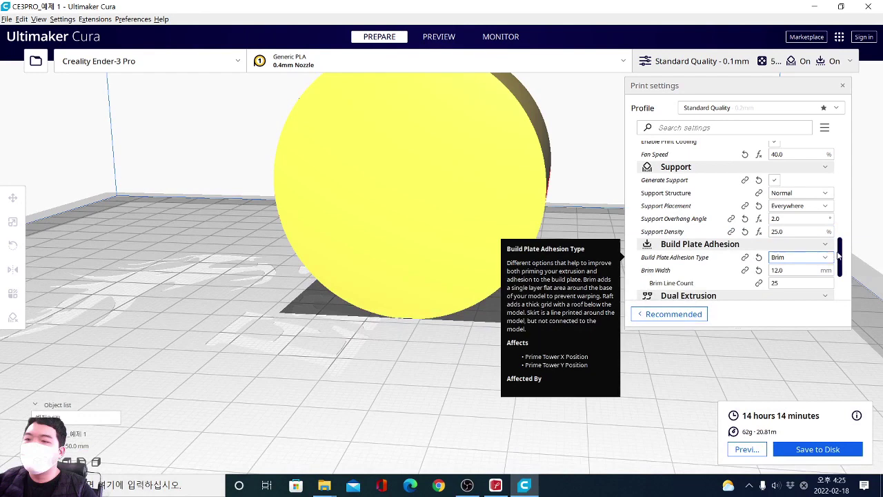
{"action": "left_click", "coordinate": [797, 259]}
{"action": "left_click", "coordinate": [780, 270]}
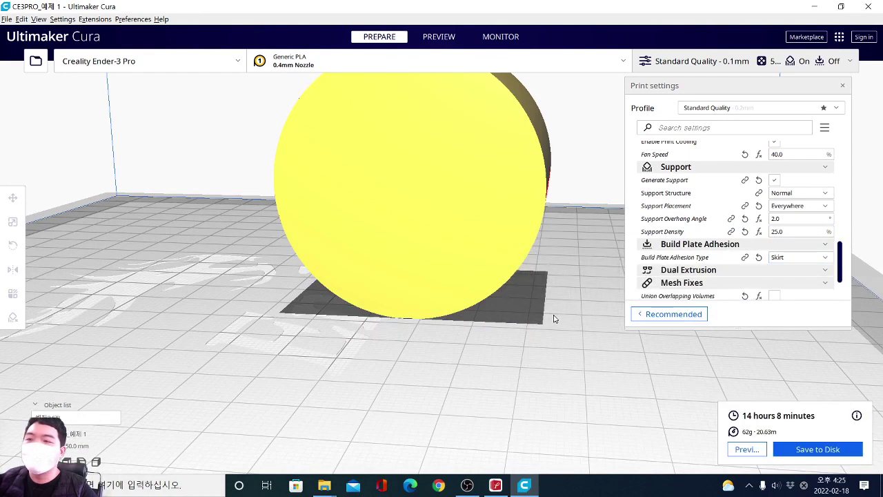
{"action": "left_click", "coordinate": [747, 450]}
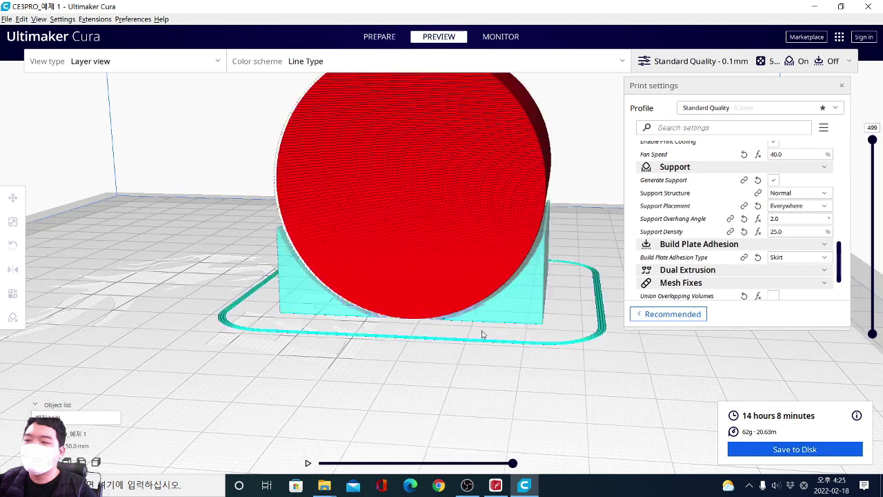
Mark the skirt around the cylinder, outline the Skirt adhesion type and erase the marks.
{"action": "left_click_drag", "start_coordinate": [584, 317], "coordinate": [598, 366]}
{"action": "mouse_move", "coordinate": [258, 331]}
{"action": "left_mouse_down"}
{"action": "mouse_move", "coordinate": [259, 363]}
{"action": "mouse_move", "coordinate": [206, 283]}
{"action": "mouse_move", "coordinate": [264, 347]}
{"action": "left_mouse_up"}
{"action": "key", "text": "e"}
{"action": "mouse_move", "coordinate": [553, 327]}
{"action": "left_mouse_down"}
{"action": "mouse_move", "coordinate": [594, 364]}
{"action": "mouse_move", "coordinate": [571, 381]}
{"action": "left_mouse_up"}
{"action": "key", "text": "e"}
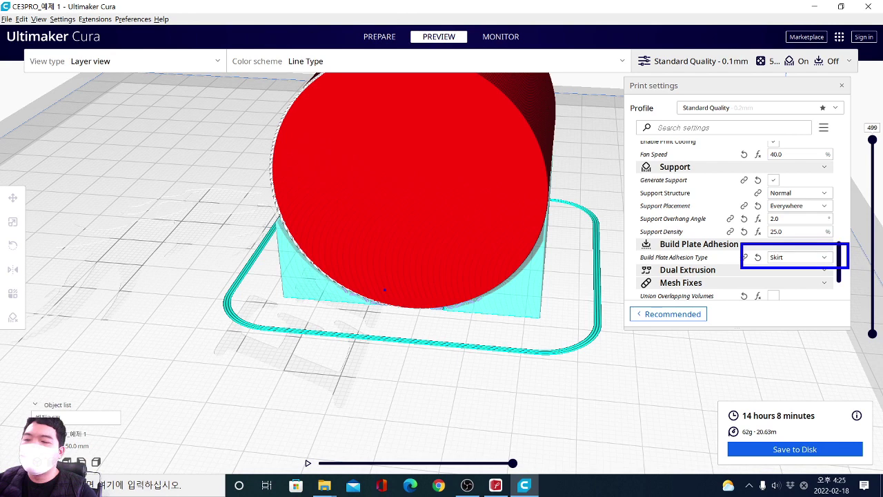
{"action": "mouse_move", "coordinate": [141, 131]}
{"action": "left_mouse_down"}
{"action": "mouse_move", "coordinate": [129, 206]}
{"action": "mouse_move", "coordinate": [160, 128]}
{"action": "mouse_move", "coordinate": [215, 133]}
{"action": "left_mouse_up"}
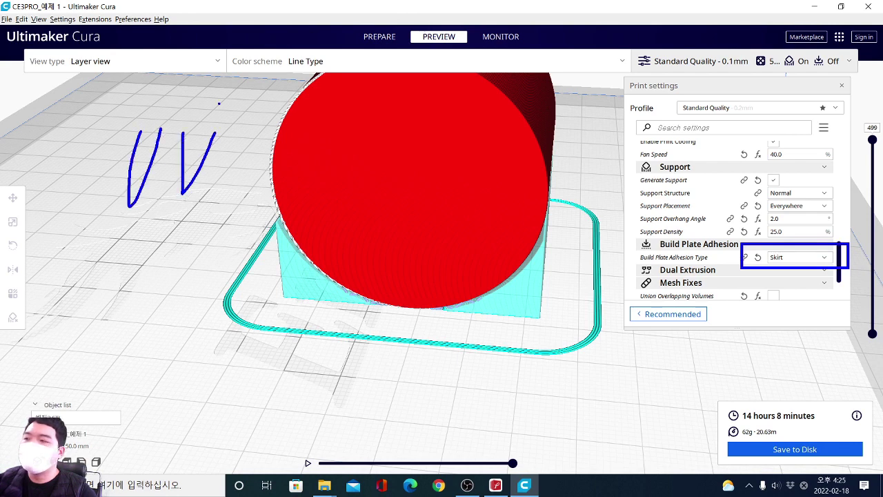
{"action": "left_click_drag", "start_coordinate": [111, 221], "coordinate": [216, 182]}
{"action": "key", "text": "e"}
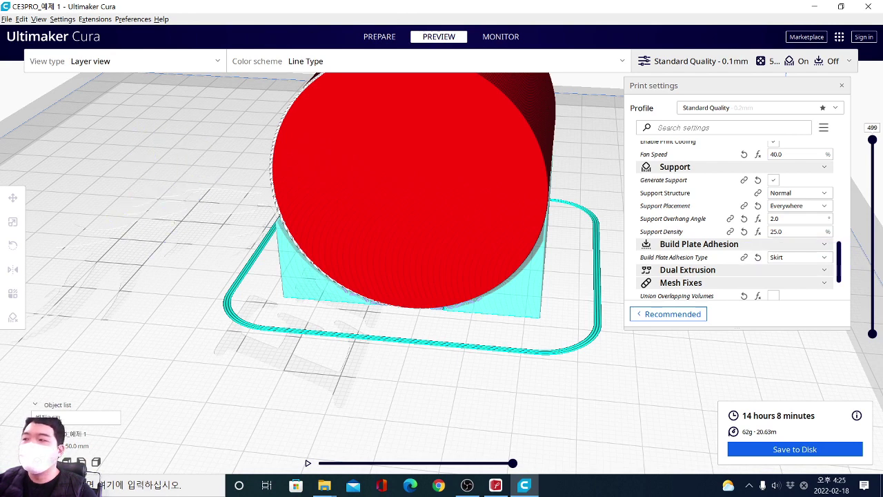
Sketch two arrows pointing at circled blobs beside the cylinder, scribble inside the skirt's corner and erase the marks.
{"action": "left_click_drag", "start_coordinate": [89, 132], "coordinate": [141, 90]}
{"action": "left_click_drag", "start_coordinate": [161, 123], "coordinate": [235, 81]}
{"action": "mouse_move", "coordinate": [178, 160]}
{"action": "left_mouse_down"}
{"action": "mouse_move", "coordinate": [181, 188]}
{"action": "mouse_move", "coordinate": [197, 178]}
{"action": "left_mouse_up"}
{"action": "mouse_move", "coordinate": [120, 184]}
{"action": "left_mouse_down"}
{"action": "mouse_move", "coordinate": [111, 172]}
{"action": "mouse_move", "coordinate": [105, 212]}
{"action": "left_mouse_up"}
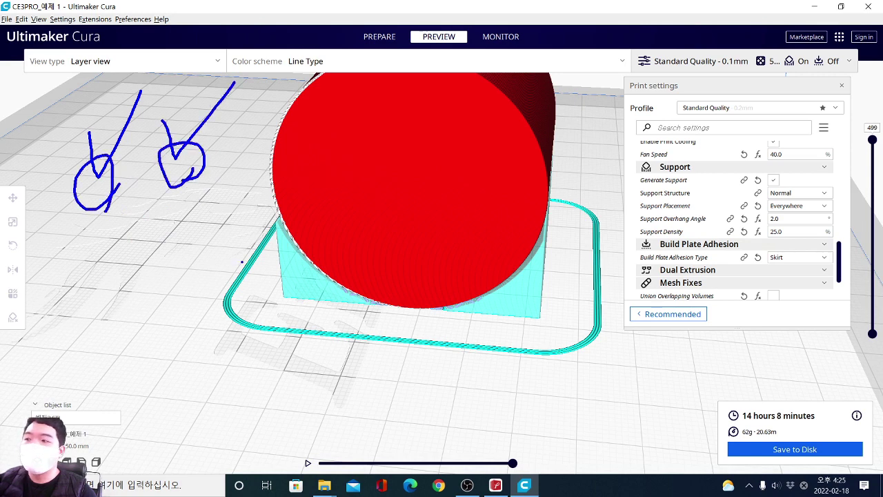
{"action": "left_click_drag", "start_coordinate": [99, 178], "coordinate": [103, 202]}
{"action": "mouse_move", "coordinate": [182, 180]}
{"action": "left_mouse_down"}
{"action": "mouse_move", "coordinate": [182, 137]}
{"action": "mouse_move", "coordinate": [208, 164]}
{"action": "mouse_move", "coordinate": [185, 178]}
{"action": "left_mouse_up"}
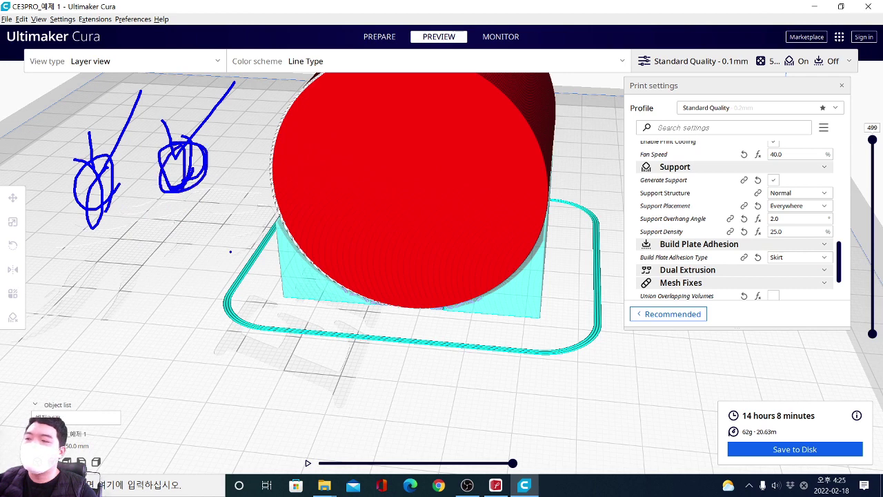
{"action": "mouse_move", "coordinate": [260, 271]}
{"action": "left_mouse_down"}
{"action": "mouse_move", "coordinate": [298, 282]}
{"action": "mouse_move", "coordinate": [309, 298]}
{"action": "mouse_move", "coordinate": [277, 285]}
{"action": "mouse_move", "coordinate": [291, 305]}
{"action": "left_mouse_up"}
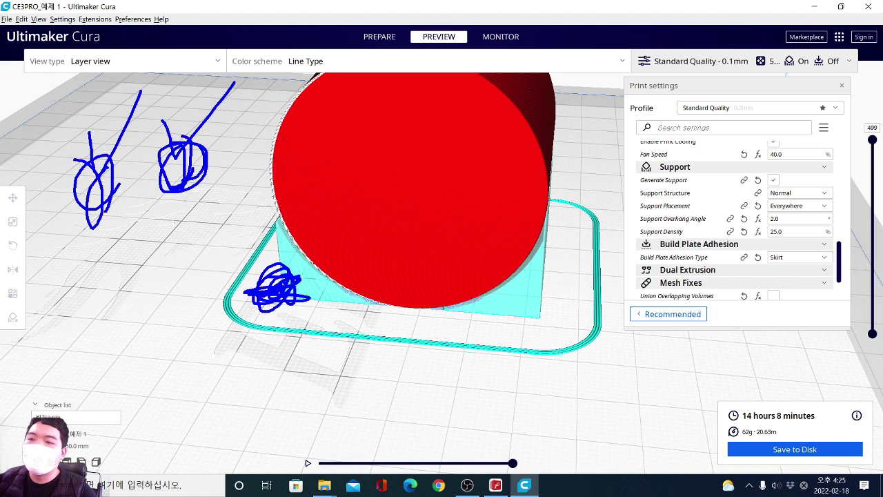
{"action": "key", "text": "e"}
{"action": "mouse_move", "coordinate": [262, 208]}
{"action": "left_mouse_down"}
{"action": "mouse_move", "coordinate": [364, 380]}
{"action": "mouse_move", "coordinate": [607, 185]}
{"action": "mouse_move", "coordinate": [198, 222]}
{"action": "mouse_move", "coordinate": [595, 323]}
{"action": "mouse_move", "coordinate": [373, 146]}
{"action": "mouse_move", "coordinate": [210, 358]}
{"action": "mouse_move", "coordinate": [473, 196]}
{"action": "mouse_move", "coordinate": [325, 160]}
{"action": "left_mouse_up"}
{"action": "key", "text": "Escape"}
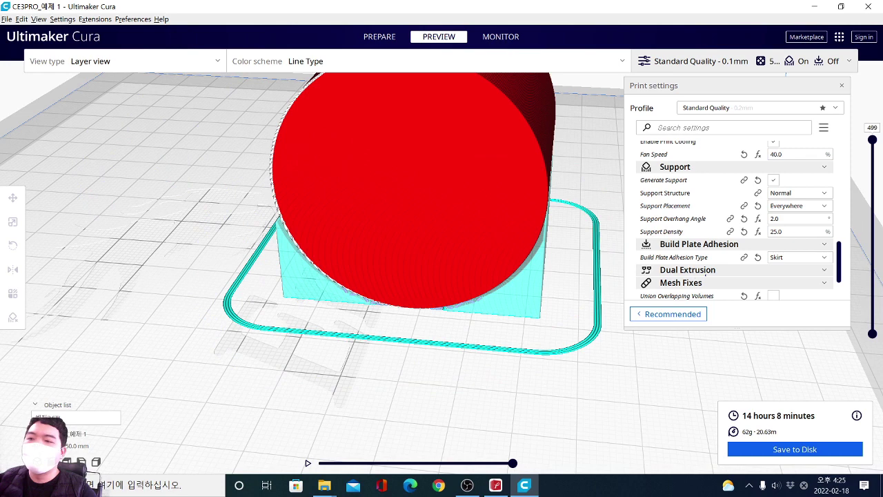
Set the Build Plate Adhesion Type to Brim and slice the cylinder again.
{"action": "left_click", "coordinate": [778, 257]}
{"action": "left_click", "coordinate": [779, 283]}
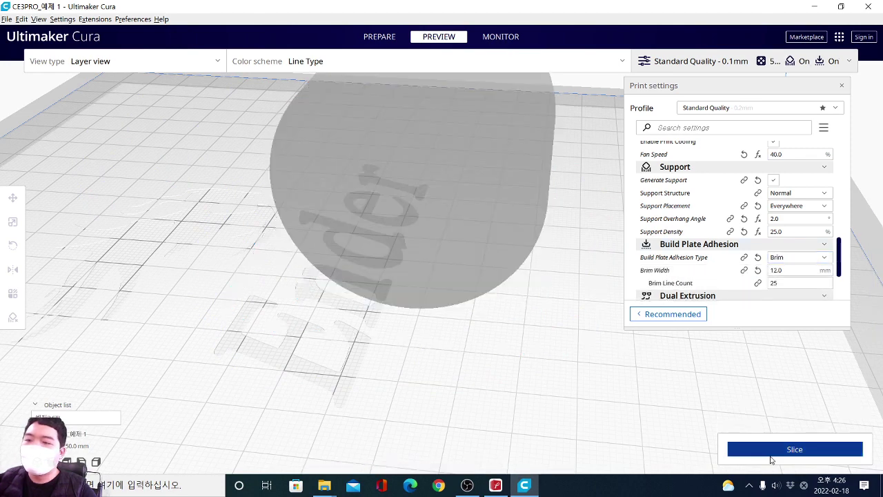
{"action": "left_click", "coordinate": [772, 455]}
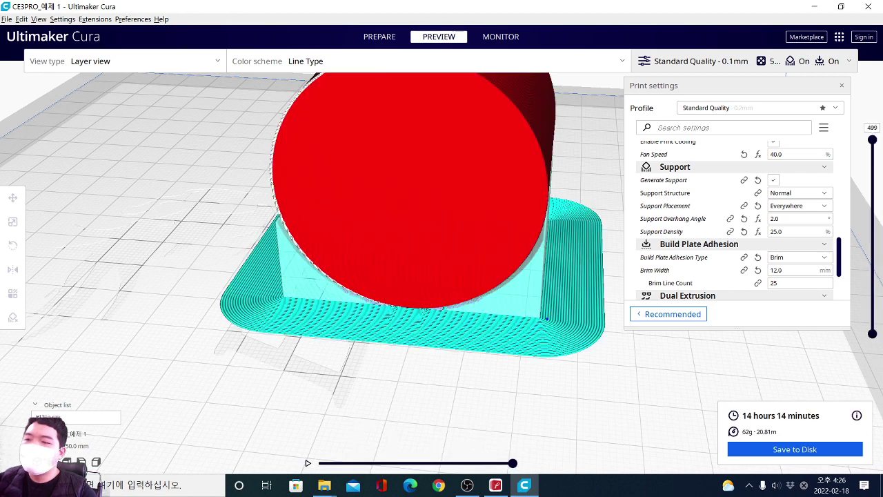
Mark the brim's width at the corners around the cylinder's supports and erase the marks.
{"action": "left_click_drag", "start_coordinate": [539, 316], "coordinate": [575, 351]}
{"action": "left_click_drag", "start_coordinate": [286, 294], "coordinate": [240, 310]}
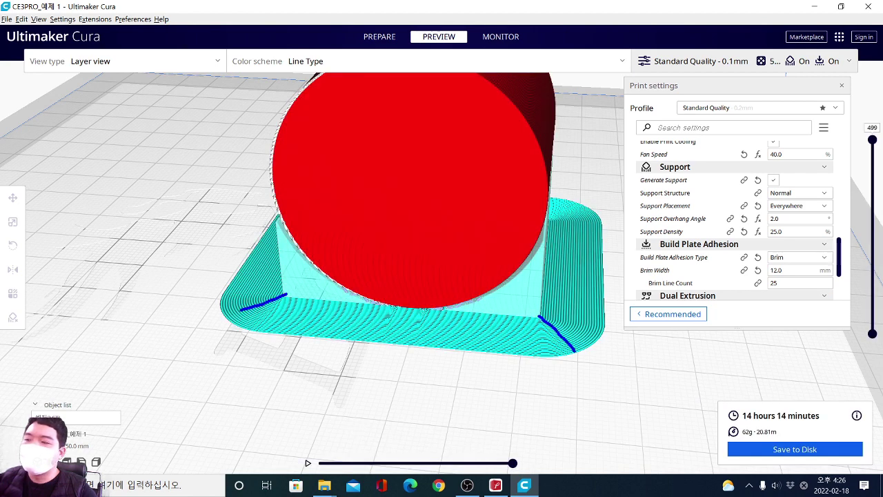
{"action": "left_click_drag", "start_coordinate": [305, 214], "coordinate": [288, 194]}
{"action": "left_click_drag", "start_coordinate": [522, 224], "coordinate": [586, 201]}
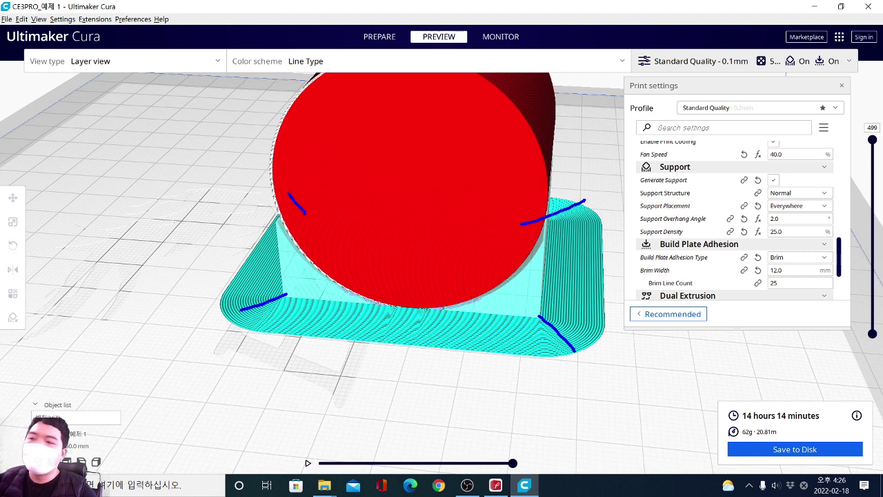
{"action": "mouse_move", "coordinate": [533, 367]}
{"action": "left_mouse_down"}
{"action": "mouse_move", "coordinate": [191, 168]}
{"action": "mouse_move", "coordinate": [566, 337]}
{"action": "left_mouse_up"}
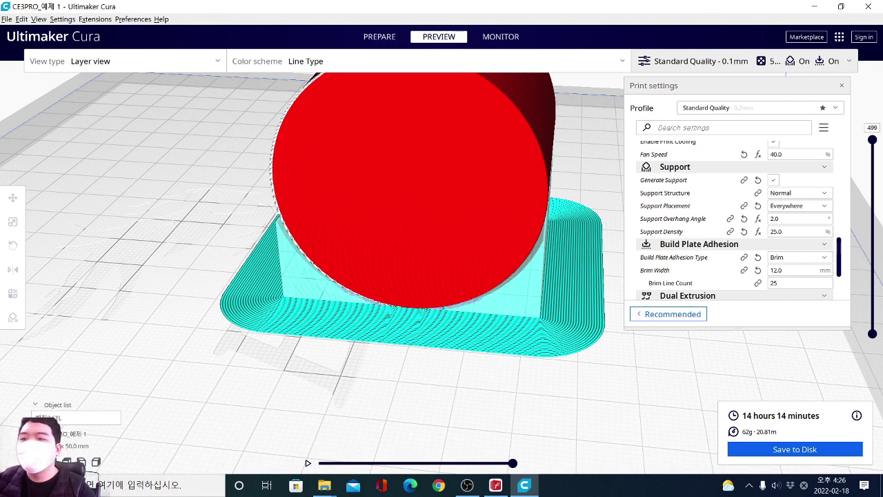
Set the Build Plate Adhesion Type to Raft and slice the cylinder again.
{"action": "left_click", "coordinate": [797, 256]}
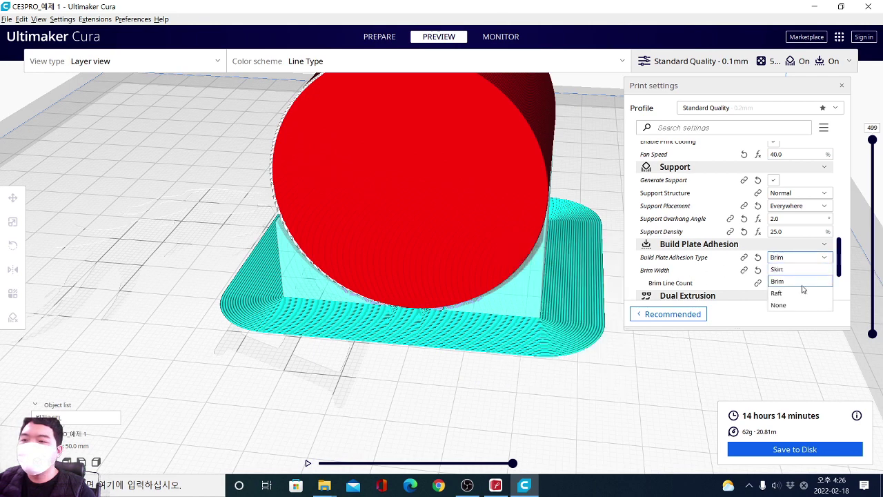
{"action": "left_click", "coordinate": [791, 296]}
{"action": "left_click", "coordinate": [767, 445]}
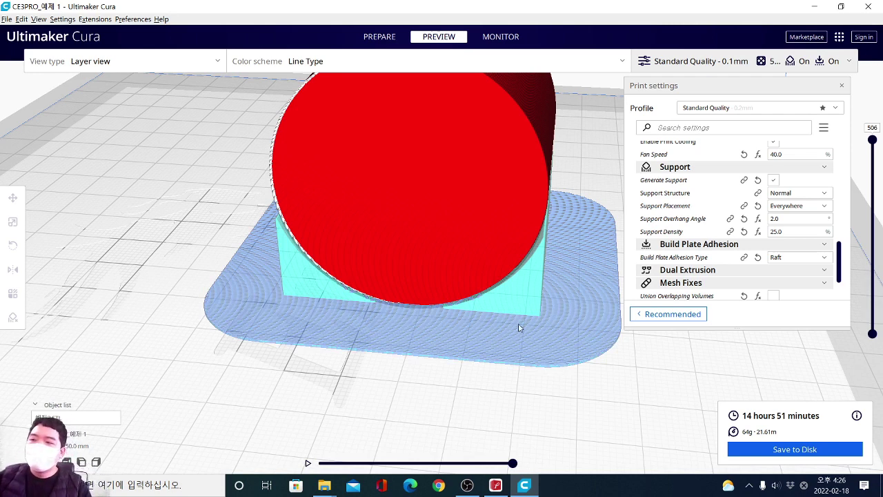
Trace the raft's outline and the cylinder's lower curve above the supports, and erase the marks.
{"action": "mouse_move", "coordinate": [546, 226]}
{"action": "left_mouse_down"}
{"action": "mouse_move", "coordinate": [519, 269]}
{"action": "mouse_move", "coordinate": [464, 302]}
{"action": "mouse_move", "coordinate": [374, 303]}
{"action": "mouse_move", "coordinate": [308, 254]}
{"action": "mouse_move", "coordinate": [250, 167]}
{"action": "left_mouse_up"}
{"action": "mouse_move", "coordinate": [200, 334]}
{"action": "left_mouse_down"}
{"action": "mouse_move", "coordinate": [284, 226]}
{"action": "mouse_move", "coordinate": [635, 211]}
{"action": "left_mouse_up"}
{"action": "mouse_move", "coordinate": [414, 359]}
{"action": "left_mouse_down"}
{"action": "mouse_move", "coordinate": [254, 146]}
{"action": "mouse_move", "coordinate": [553, 132]}
{"action": "mouse_move", "coordinate": [573, 359]}
{"action": "left_mouse_up"}
{"action": "mouse_move", "coordinate": [462, 305]}
{"action": "left_mouse_down"}
{"action": "mouse_move", "coordinate": [508, 283]}
{"action": "mouse_move", "coordinate": [559, 186]}
{"action": "left_mouse_up"}
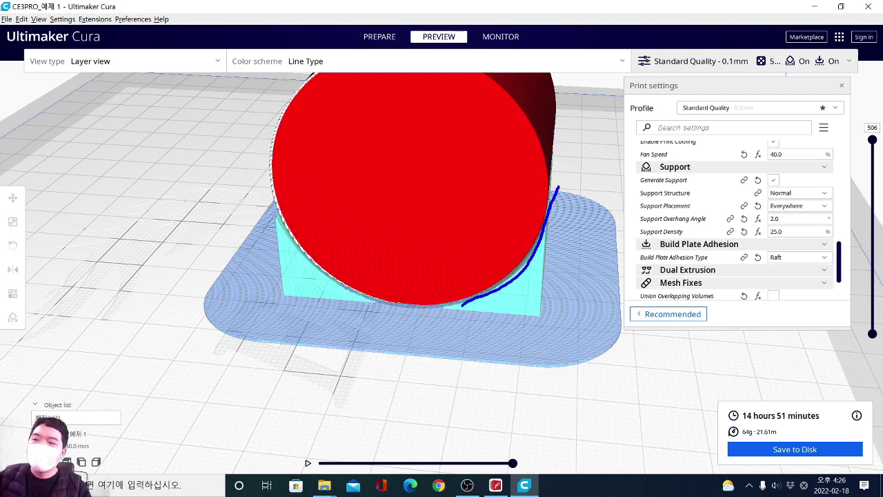
{"action": "mouse_move", "coordinate": [407, 317]}
{"action": "left_mouse_down"}
{"action": "mouse_move", "coordinate": [333, 293]}
{"action": "mouse_move", "coordinate": [244, 174]}
{"action": "left_mouse_up"}
{"action": "mouse_move", "coordinate": [295, 236]}
{"action": "left_mouse_down"}
{"action": "mouse_move", "coordinate": [285, 183]}
{"action": "mouse_move", "coordinate": [530, 125]}
{"action": "left_mouse_up"}
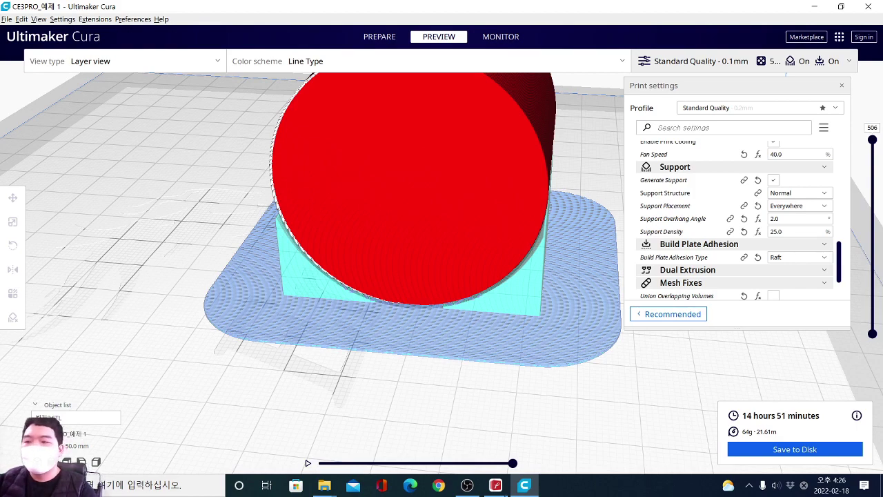
Switch to the CURA 설명.pdf notes, outline the Support page with its Overhang Angle and Density explanations, and erase the marks.
{"action": "left_click", "coordinate": [496, 485]}
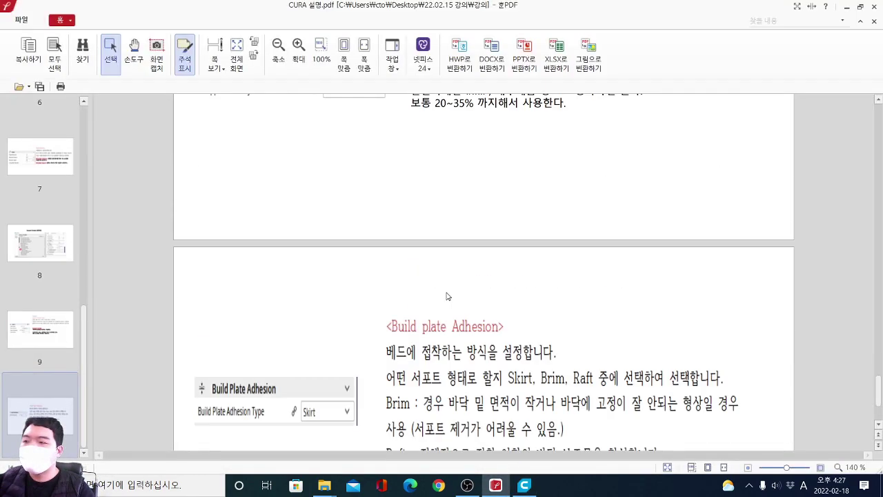
{"action": "scroll", "coordinate": [447, 296], "scroll_direction": "down", "scroll_amount": 1}
{"action": "scroll", "coordinate": [450, 298], "scroll_direction": "up", "scroll_amount": 5}
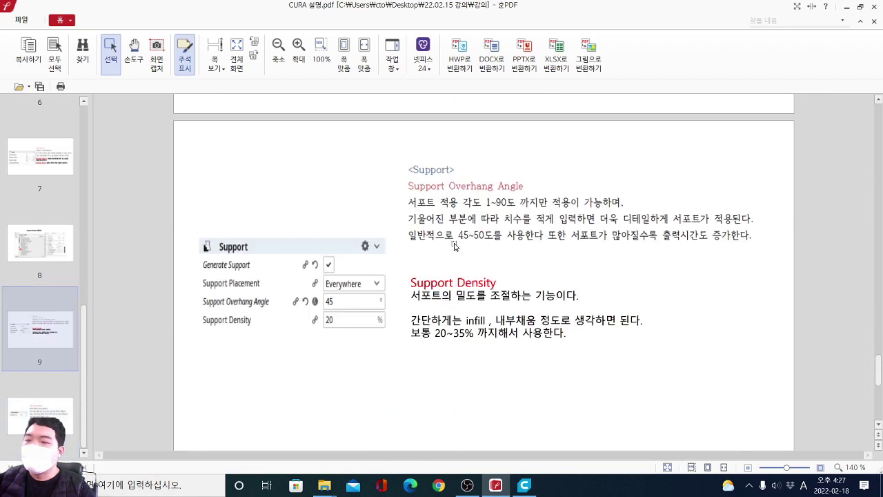
{"action": "key", "text": "ctrl+2"}
{"action": "left_click_drag", "start_coordinate": [176, 137], "coordinate": [787, 395], "text": "ctrl"}
{"action": "mouse_move", "coordinate": [409, 362]}
{"action": "left_mouse_down"}
{"action": "mouse_move", "coordinate": [404, 388]}
{"action": "mouse_move", "coordinate": [441, 369]}
{"action": "mouse_move", "coordinate": [411, 408]}
{"action": "mouse_move", "coordinate": [465, 359]}
{"action": "left_mouse_up"}
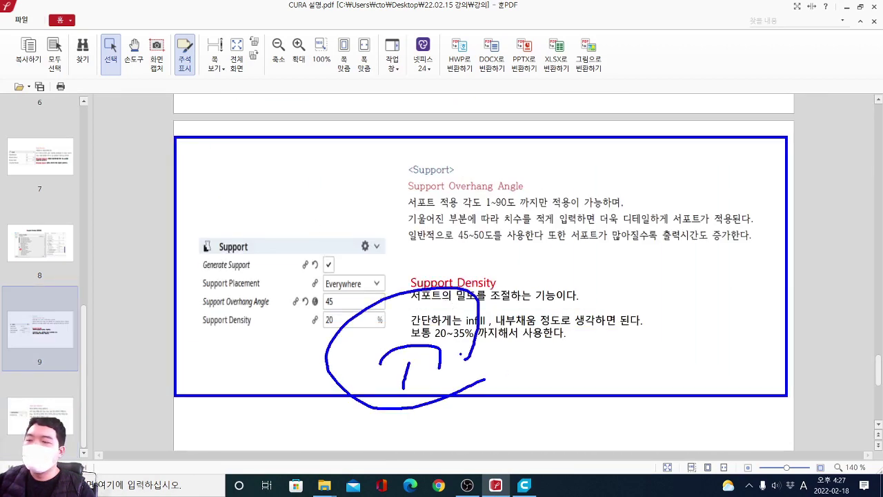
{"action": "key", "text": "Escape"}
Outline the Build plate Adhesion notes, underline the Brim description and erase the marks.
{"action": "scroll", "coordinate": [364, 233], "scroll_direction": "down", "scroll_amount": 5}
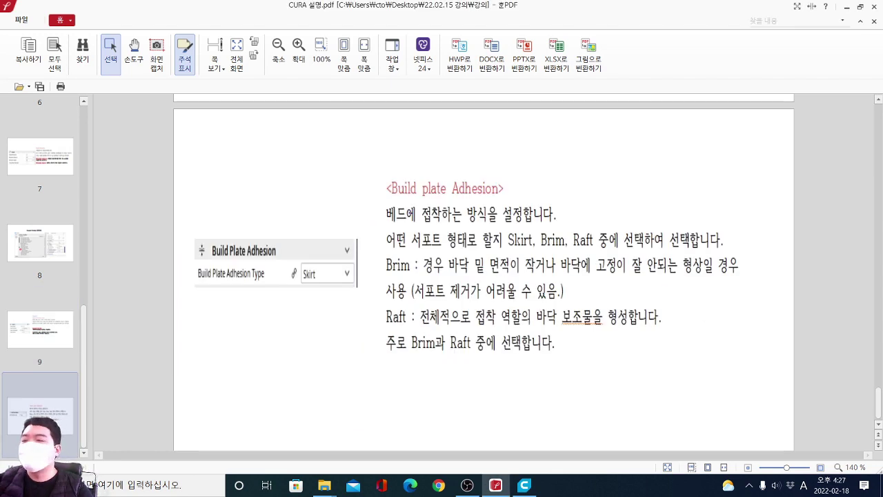
{"action": "left_click_drag", "start_coordinate": [374, 171], "coordinate": [741, 376], "text": "ctrl"}
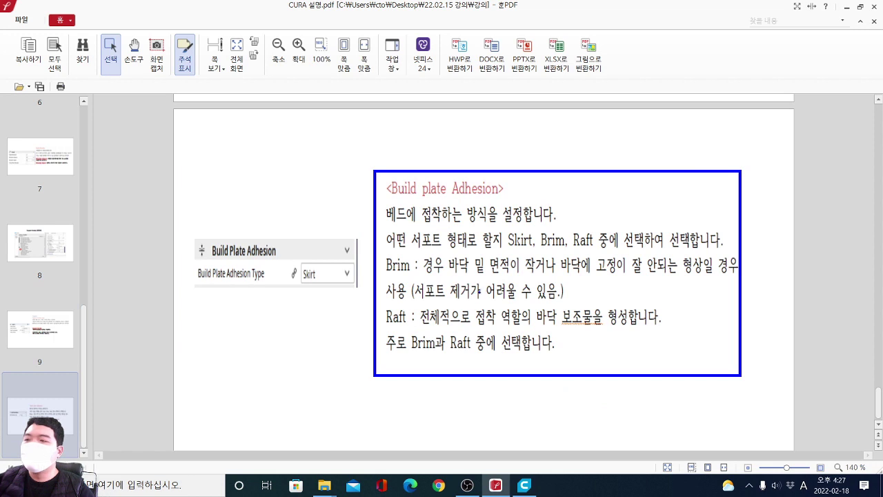
{"action": "left_click_drag", "start_coordinate": [428, 274], "coordinate": [738, 279]}
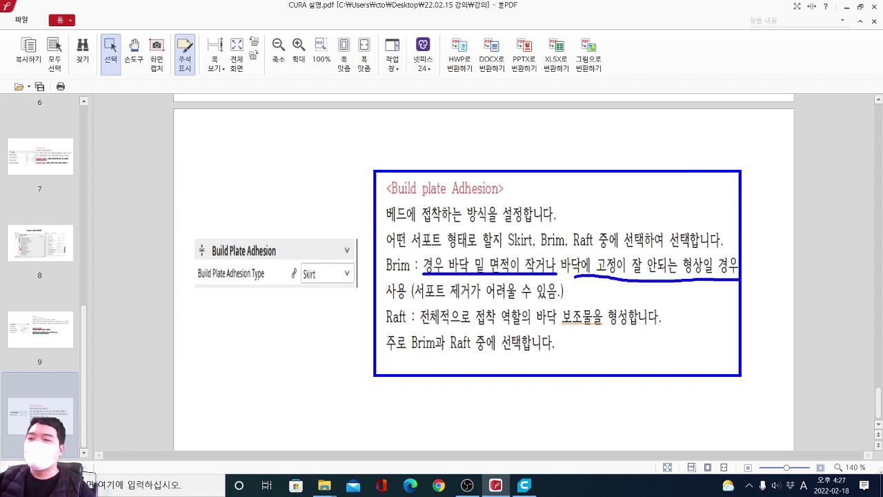
{"action": "mouse_move", "coordinate": [401, 295]}
{"action": "left_mouse_down"}
{"action": "mouse_move", "coordinate": [376, 303]}
{"action": "mouse_move", "coordinate": [678, 235]}
{"action": "mouse_move", "coordinate": [680, 247]}
{"action": "left_mouse_up"}
{"action": "key", "text": "e"}
Underline the Raft description and the closing line on choosing between Brim and Raft, and erase the marks.
{"action": "mouse_move", "coordinate": [413, 332]}
{"action": "left_mouse_down"}
{"action": "mouse_move", "coordinate": [665, 332]}
{"action": "mouse_move", "coordinate": [634, 284]}
{"action": "mouse_move", "coordinate": [647, 363]}
{"action": "left_mouse_up"}
{"action": "key", "text": "e"}
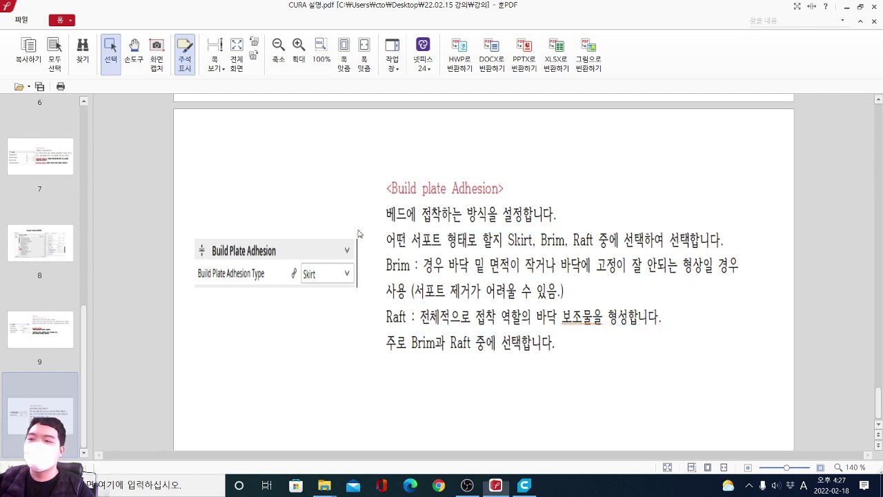
{"action": "left_click_drag", "start_coordinate": [376, 361], "coordinate": [507, 361]}
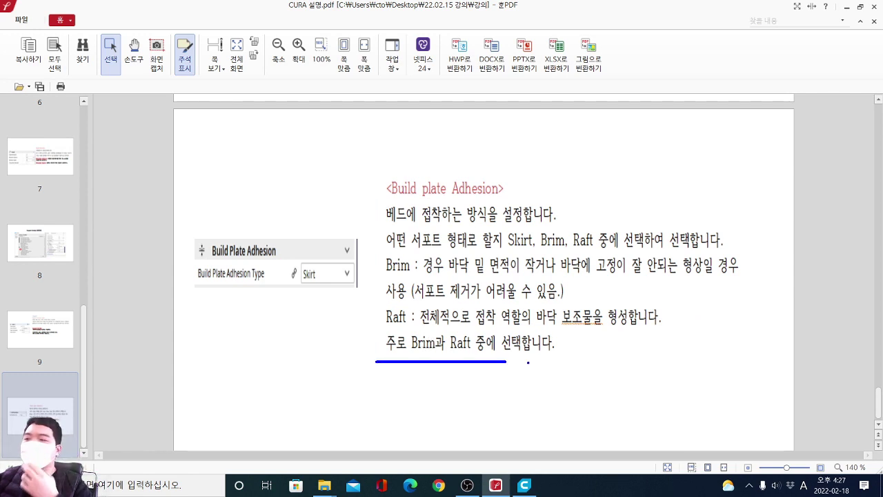
{"action": "key", "text": "e"}
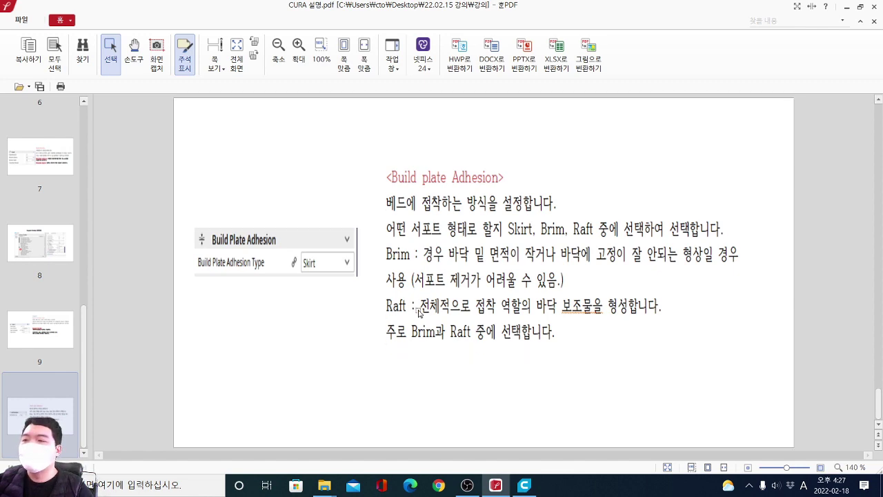
Close the PDF notes, return to Cura and outline the Mesh Fixes settings.
{"action": "scroll", "coordinate": [417, 314], "scroll_direction": "up", "scroll_amount": 2}
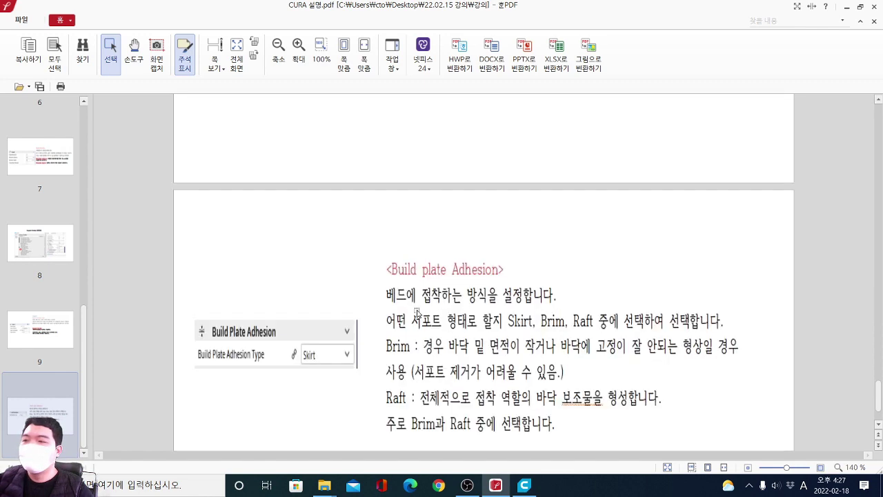
{"action": "left_click", "coordinate": [874, 7]}
{"action": "right_click_drag", "start_coordinate": [561, 347], "coordinate": [529, 324]}
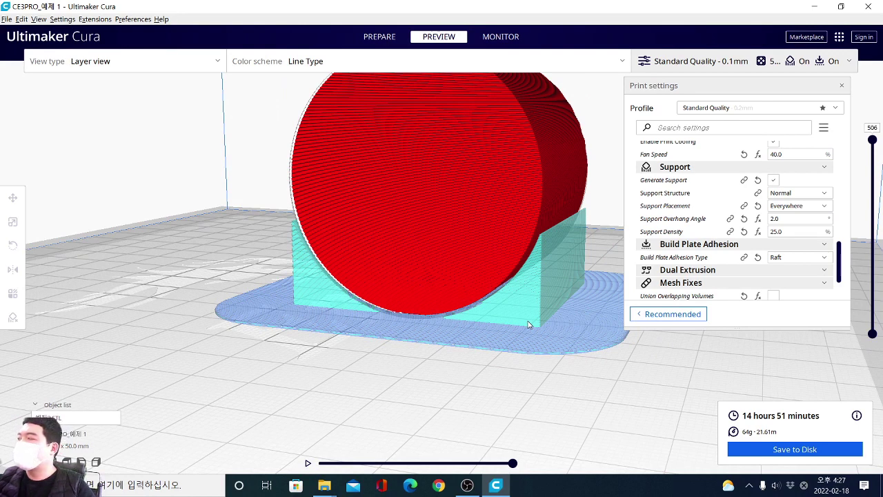
{"action": "scroll", "coordinate": [690, 241], "scroll_direction": "down", "scroll_amount": 3}
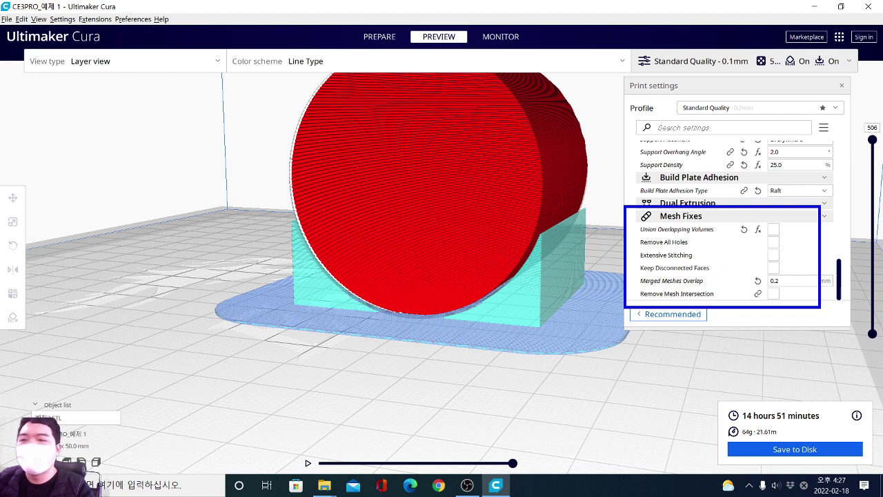
{"action": "mouse_move", "coordinate": [668, 198]}
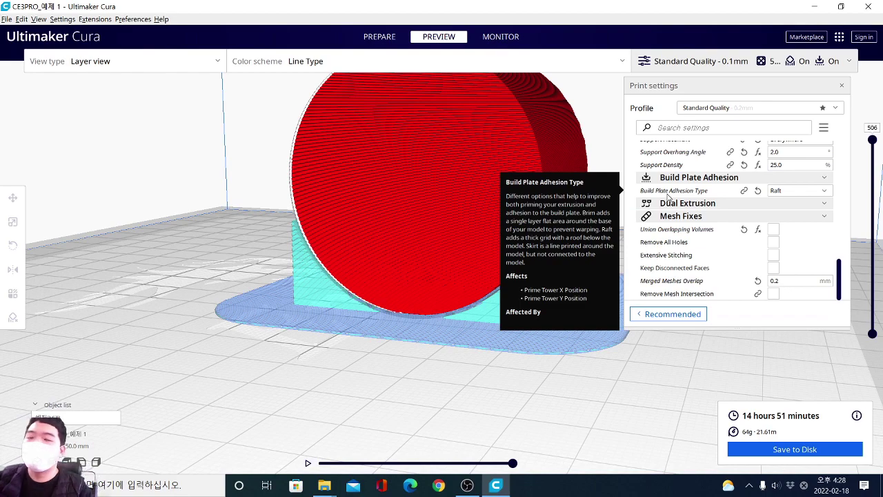
Compare the cylinder's unsliced Prepare view with its sliced Preview, ending on the sliced layer view from a low angle.
{"action": "mouse_move", "coordinate": [393, 292]}
{"action": "right_mouse_down"}
{"action": "mouse_move", "coordinate": [316, 310]}
{"action": "mouse_move", "coordinate": [356, 299]}
{"action": "mouse_move", "coordinate": [364, 257]}
{"action": "mouse_move", "coordinate": [385, 285]}
{"action": "right_mouse_up"}
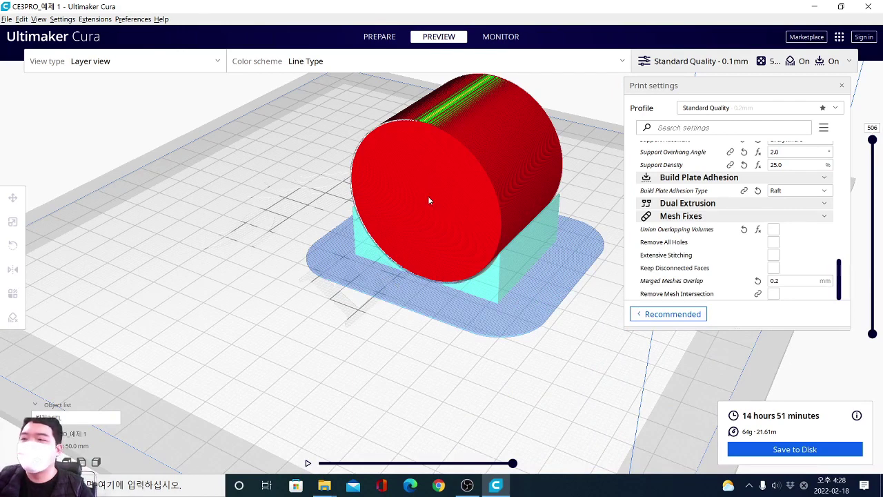
{"action": "left_click", "coordinate": [390, 39]}
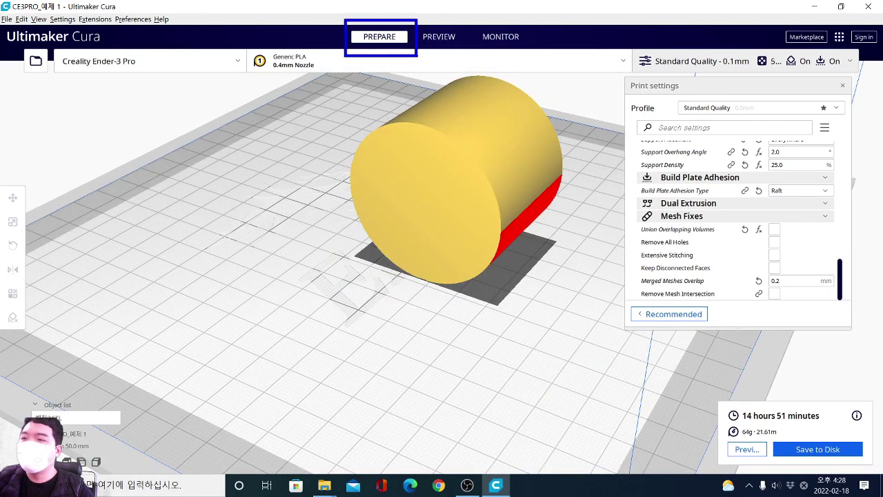
{"action": "left_click", "coordinate": [439, 38]}
{"action": "left_click", "coordinate": [387, 39]}
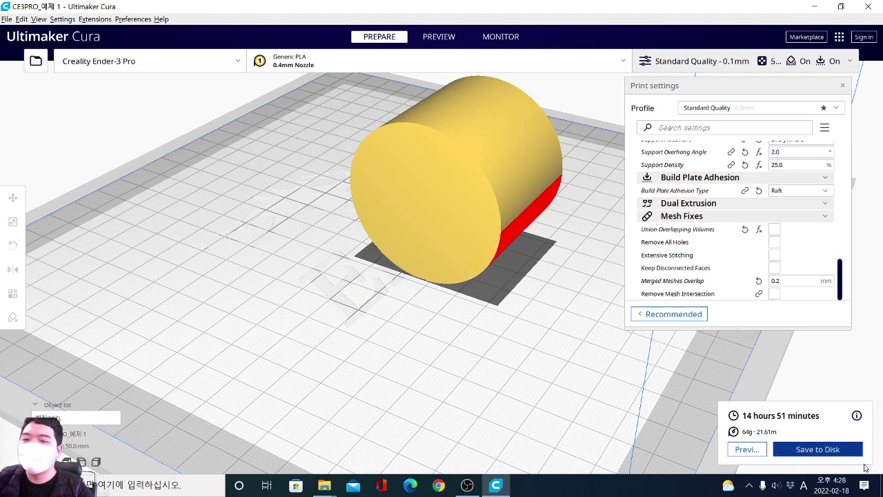
{"action": "left_click", "coordinate": [444, 38]}
{"action": "right_click_drag", "start_coordinate": [550, 308], "coordinate": [462, 251]}
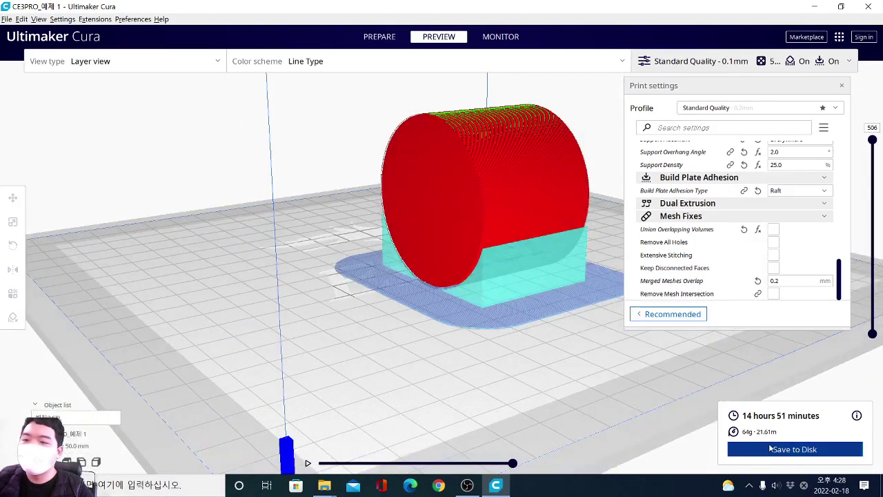
Open Save to Disk for the sliced cylinder, outline the file name and G-code File format, and cancel without saving.
{"action": "left_click", "coordinate": [771, 449]}
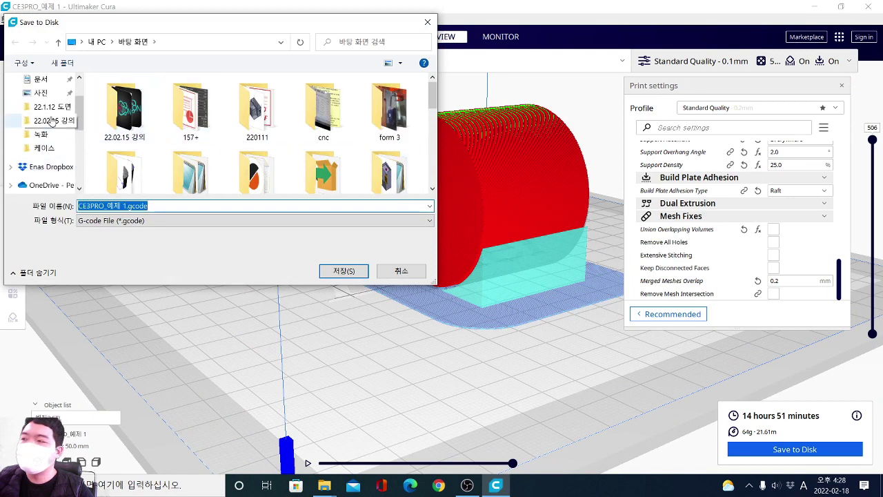
{"action": "left_click", "coordinate": [208, 207]}
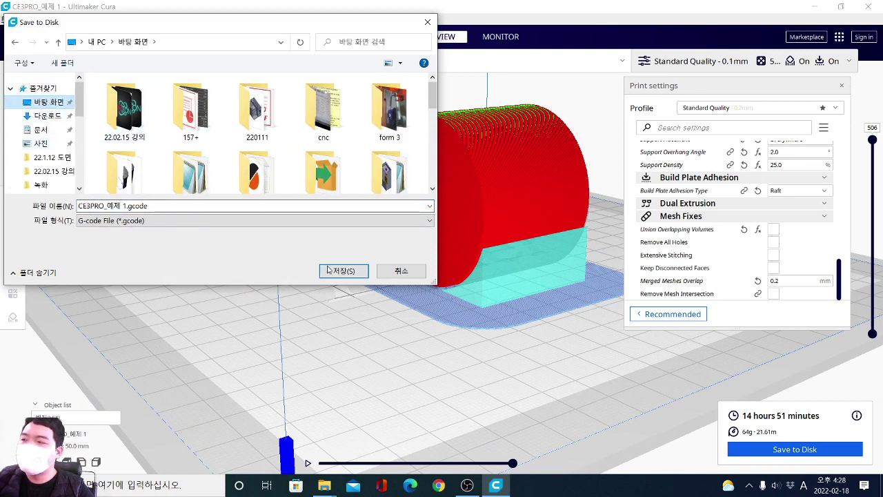
{"action": "key", "text": "Tab"}
{"action": "left_click_drag", "start_coordinate": [70, 192], "coordinate": [200, 243]}
{"action": "mouse_move", "coordinate": [213, 190]}
{"action": "left_mouse_down"}
{"action": "mouse_move", "coordinate": [182, 152]}
{"action": "mouse_move", "coordinate": [221, 201]}
{"action": "left_mouse_up"}
{"action": "key", "text": "e"}
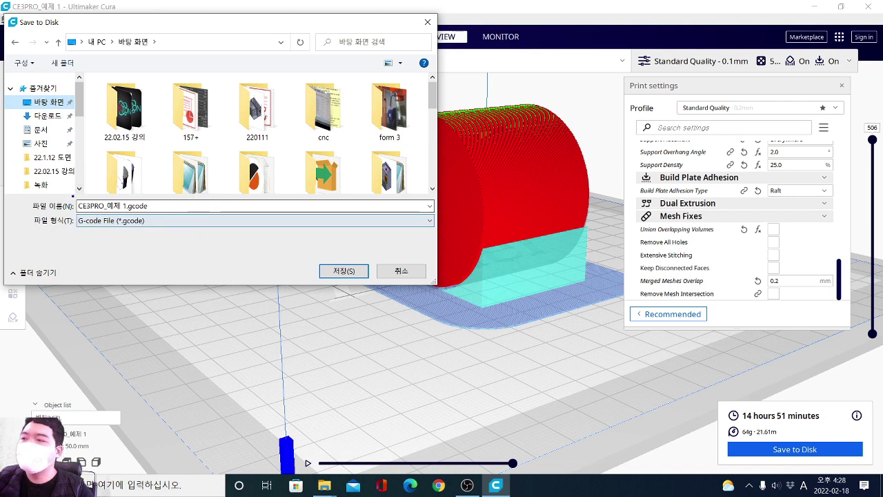
{"action": "left_click_drag", "start_coordinate": [74, 195], "coordinate": [213, 235], "text": "ctrl"}
{"action": "key", "text": "Escape"}
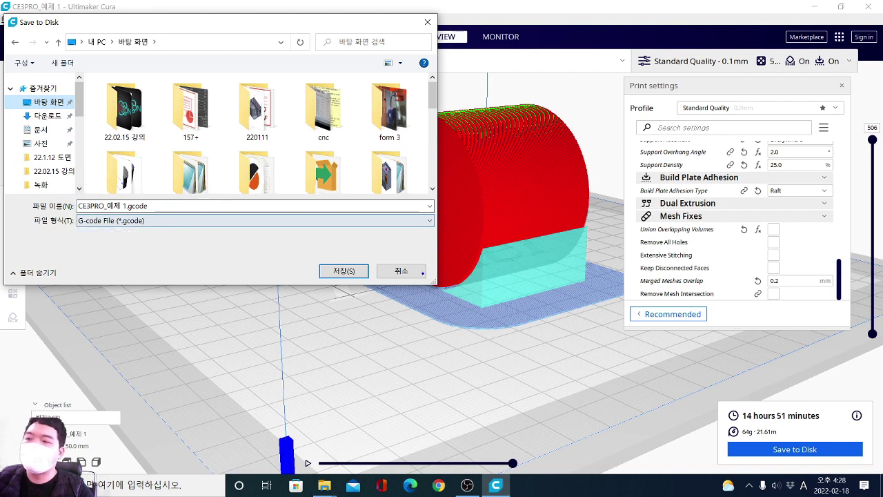
{"action": "left_click", "coordinate": [402, 271]}
Close Cura, minimise the example images folder and switch to Simplify3D with the slotted block model.
{"action": "left_click", "coordinate": [868, 6]}
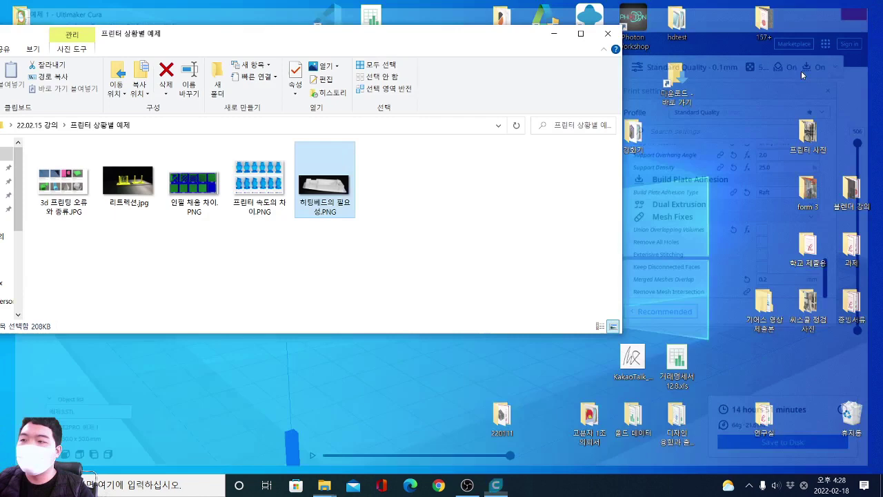
{"action": "left_click", "coordinate": [554, 33]}
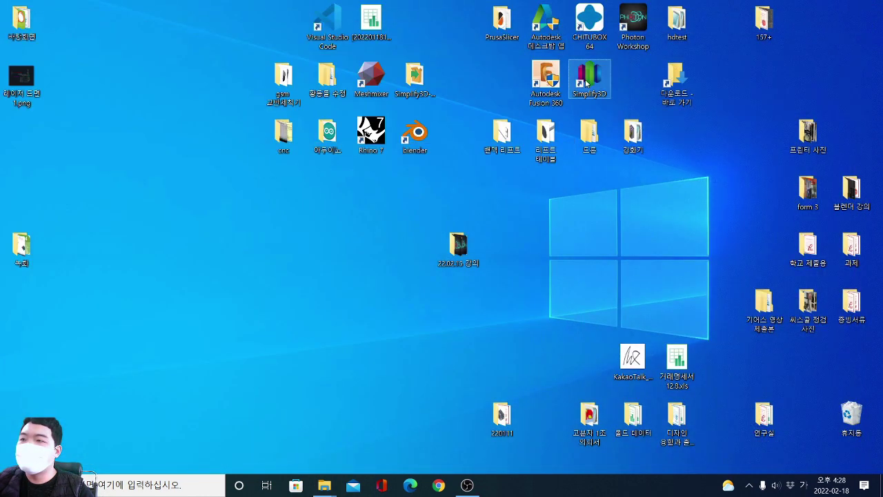
{"action": "left_click", "coordinate": [439, 485]}
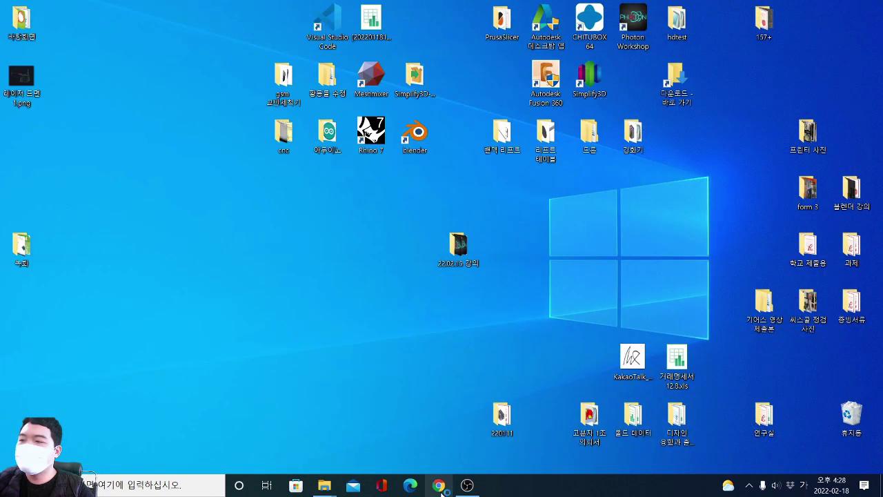
{"action": "left_click", "coordinate": [496, 486]}
{"action": "mouse_move", "coordinate": [459, 367]}
{"action": "left_mouse_down"}
{"action": "mouse_move", "coordinate": [448, 364]}
{"action": "mouse_move", "coordinate": [454, 359]}
{"action": "left_mouse_up"}
{"action": "scroll", "coordinate": [486, 303], "scroll_direction": "up", "scroll_amount": 5}
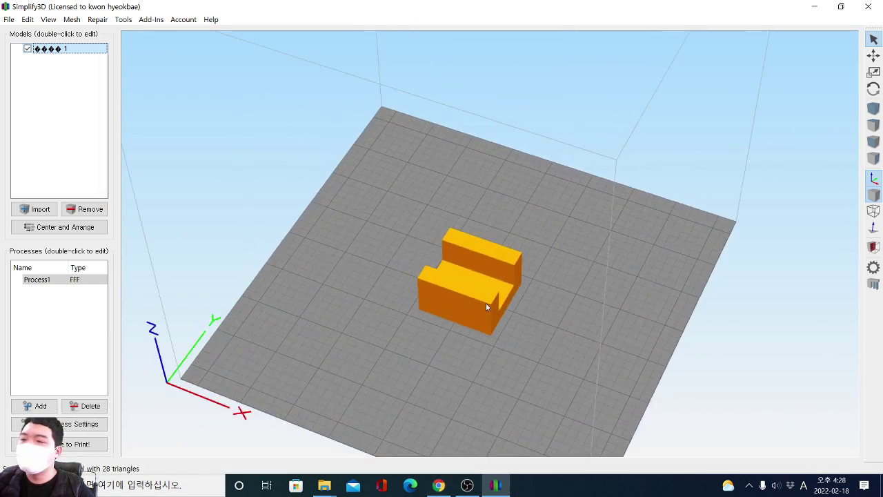
Mark the Prepare to Print command and generate the toolpath preview of the slotted block.
{"action": "left_click", "coordinate": [77, 446]}
{"action": "left_click", "coordinate": [77, 445]}
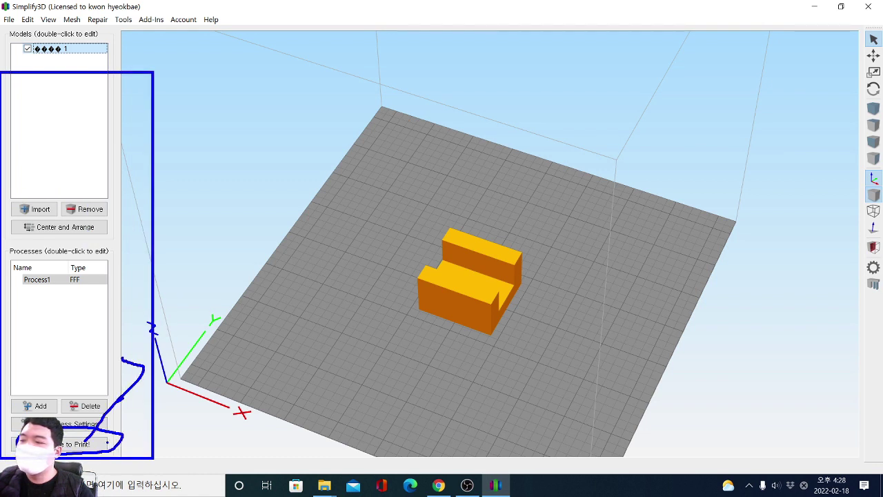
{"action": "left_click", "coordinate": [67, 445]}
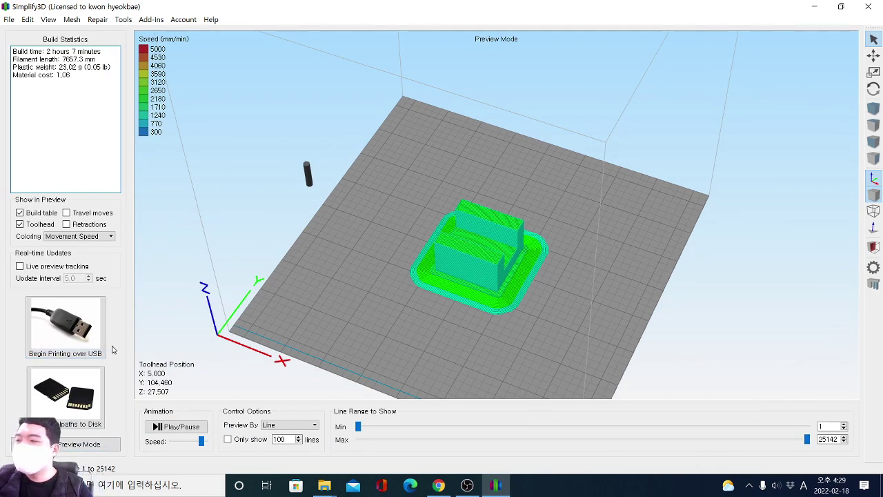
Outline the option to save toolpaths to disk, mark Begin Printing over USB with an arrow, and erase the marks.
{"action": "left_click_drag", "start_coordinate": [24, 372], "coordinate": [107, 435]}
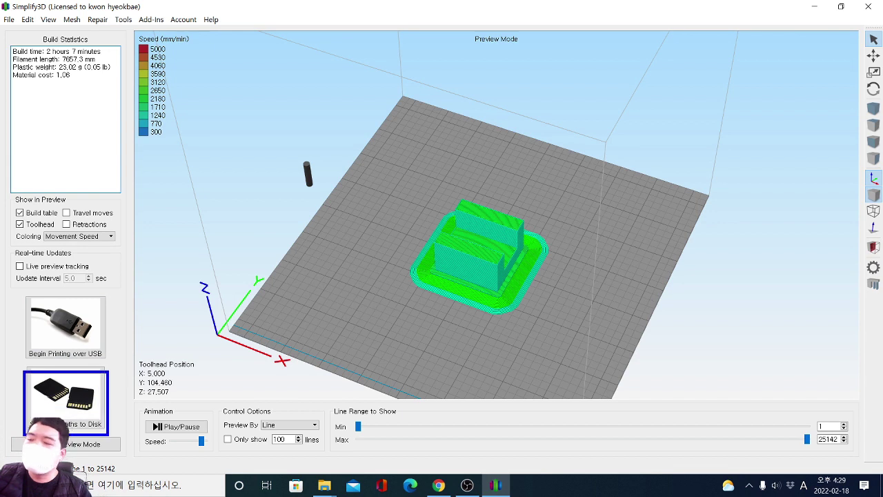
{"action": "mouse_move", "coordinate": [145, 360]}
{"action": "left_mouse_down"}
{"action": "mouse_move", "coordinate": [90, 380]}
{"action": "mouse_move", "coordinate": [132, 377]}
{"action": "left_mouse_up"}
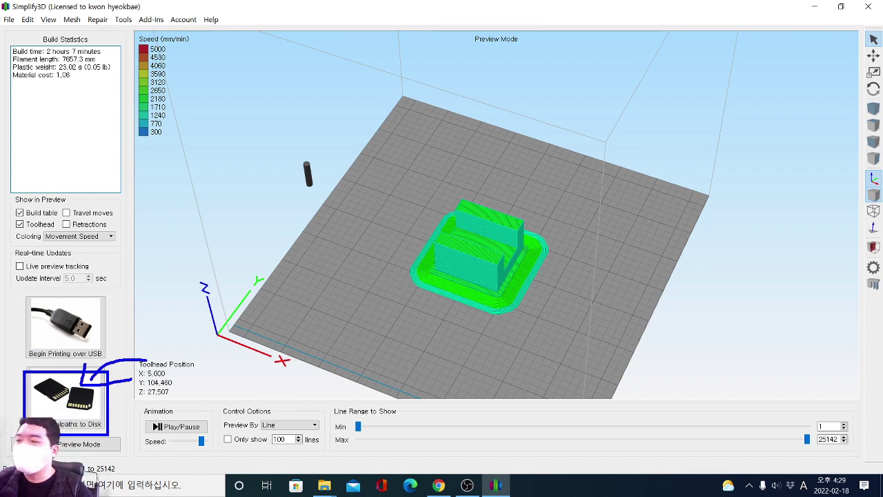
{"action": "key", "text": "Escape"}
{"action": "key", "text": "ctrl+2"}
{"action": "mouse_move", "coordinate": [131, 277]}
{"action": "left_mouse_down"}
{"action": "mouse_move", "coordinate": [75, 317]}
{"action": "mouse_move", "coordinate": [72, 334]}
{"action": "mouse_move", "coordinate": [143, 301]}
{"action": "left_mouse_up"}
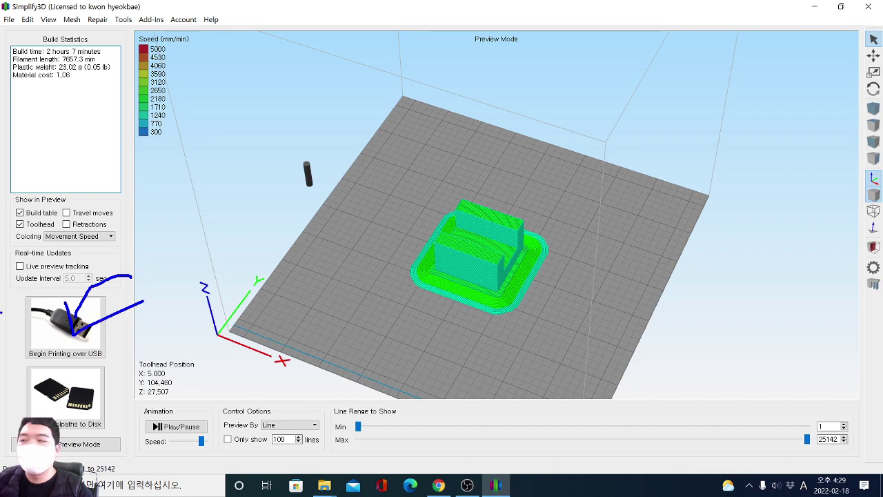
{"action": "mouse_move", "coordinate": [83, 360]}
{"action": "left_mouse_down"}
{"action": "mouse_move", "coordinate": [120, 257]}
{"action": "mouse_move", "coordinate": [120, 354]}
{"action": "left_mouse_up"}
{"action": "key", "text": "Escape"}
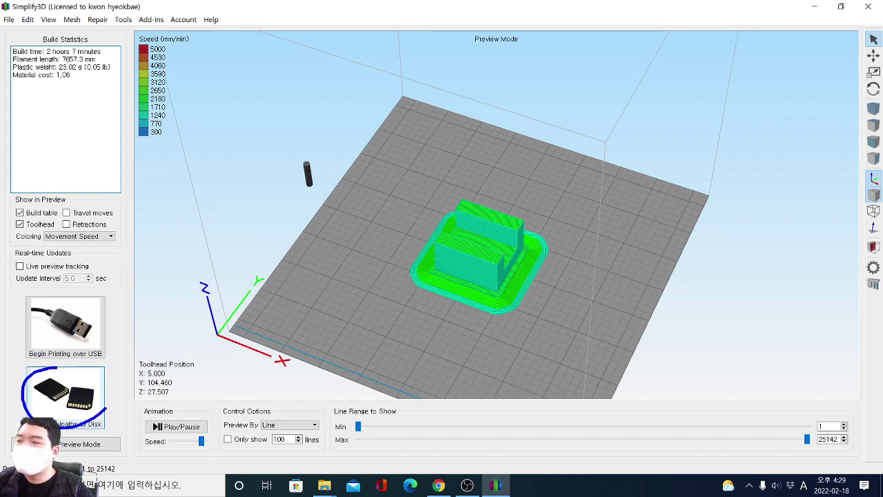
Open the toolpath save dialog, outline its G-Code File output settings, erase the marks and cancel without saving.
{"action": "left_click", "coordinate": [91, 393]}
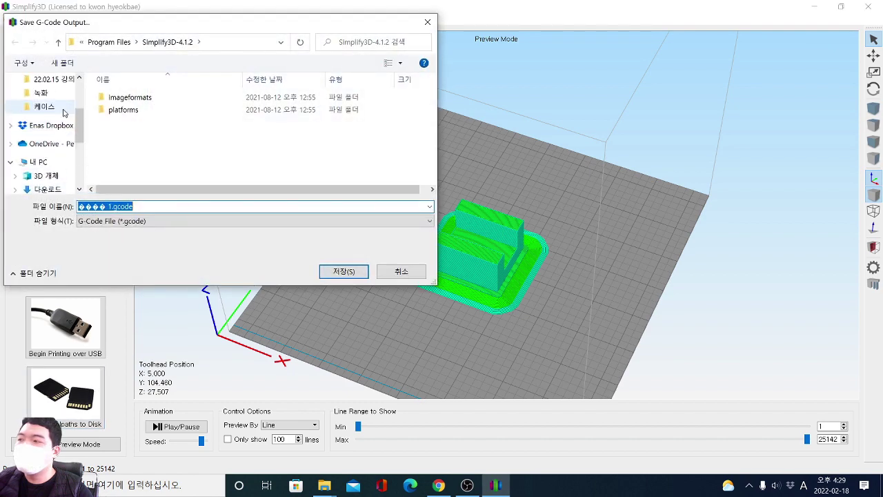
{"action": "left_click", "coordinate": [59, 106]}
{"action": "mouse_move", "coordinate": [4, 29]}
{"action": "left_mouse_down"}
{"action": "mouse_move", "coordinate": [81, 97]}
{"action": "mouse_move", "coordinate": [330, 207]}
{"action": "mouse_move", "coordinate": [442, 310]}
{"action": "mouse_move", "coordinate": [435, 285]}
{"action": "left_mouse_up"}
{"action": "left_click_drag", "start_coordinate": [238, 242], "coordinate": [146, 244]}
{"action": "key", "text": "Escape"}
{"action": "left_click", "coordinate": [398, 277]}
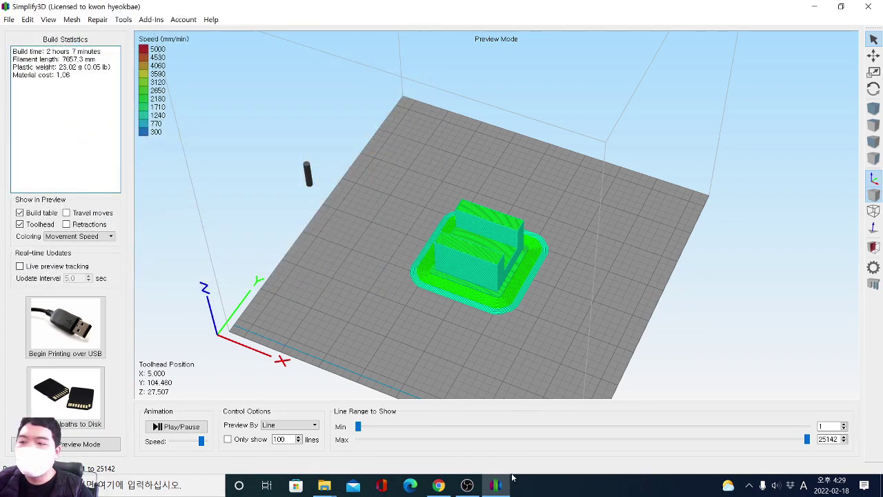